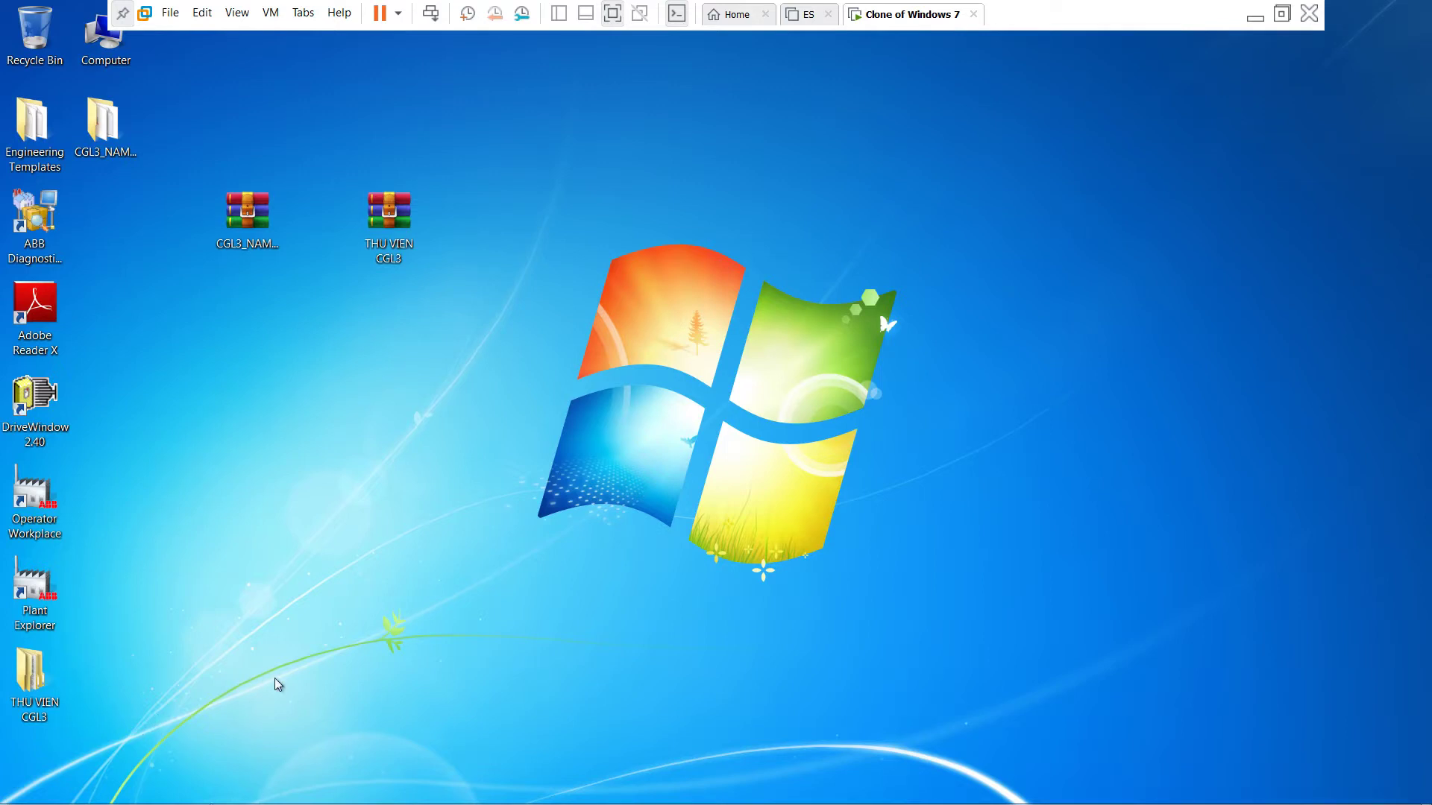
Launch Compact Control Builder AC 800M.
click(793, 564)
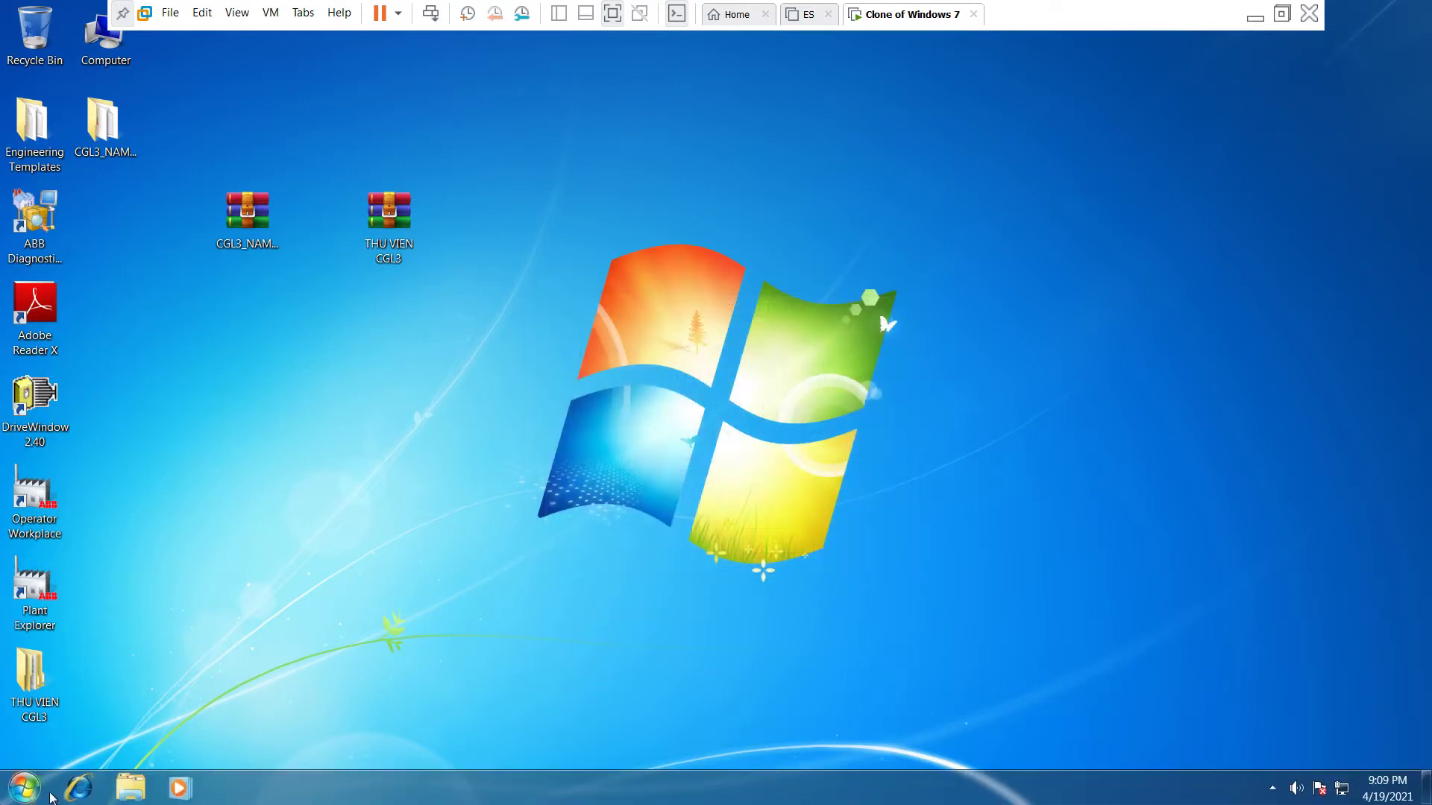
click(25, 788)
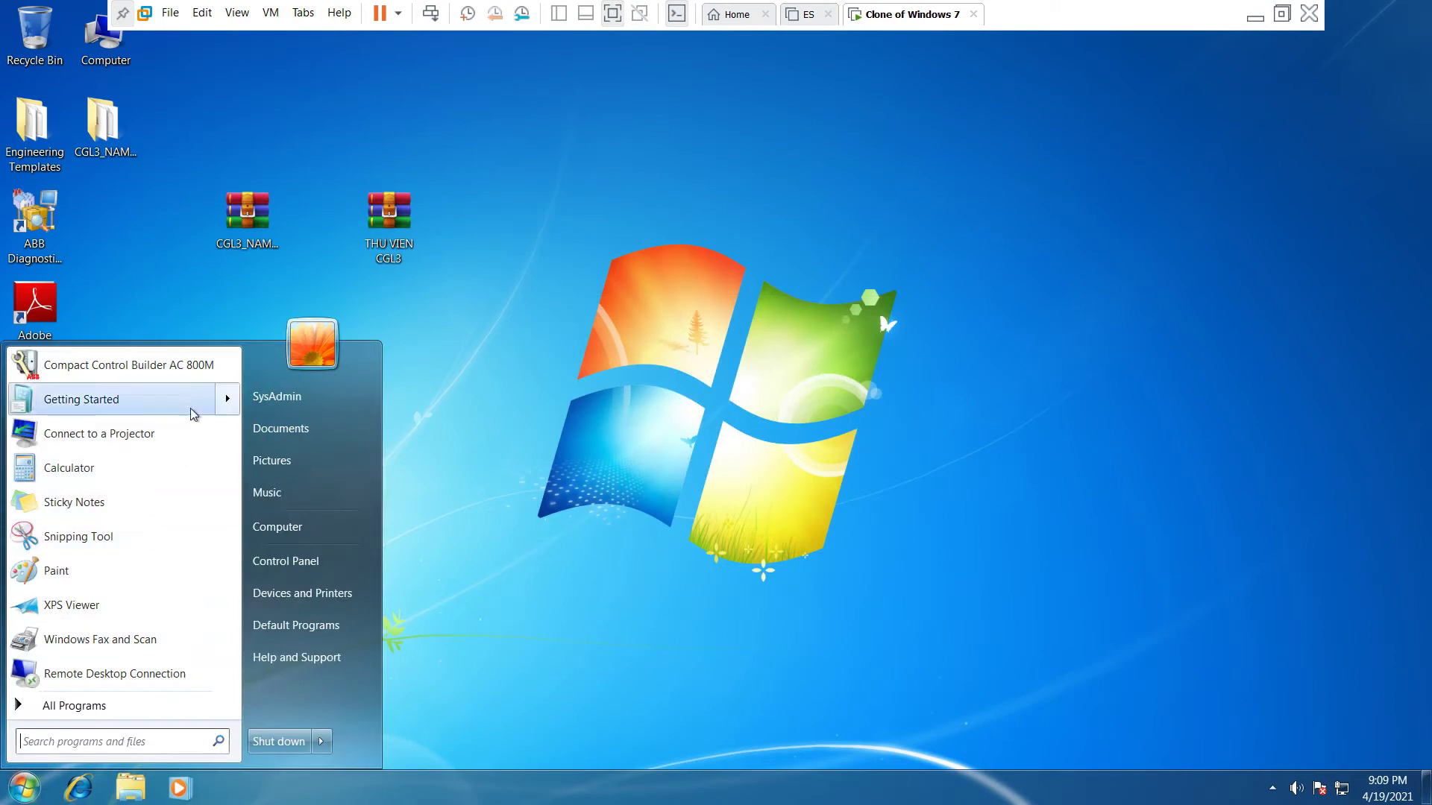
click(197, 370)
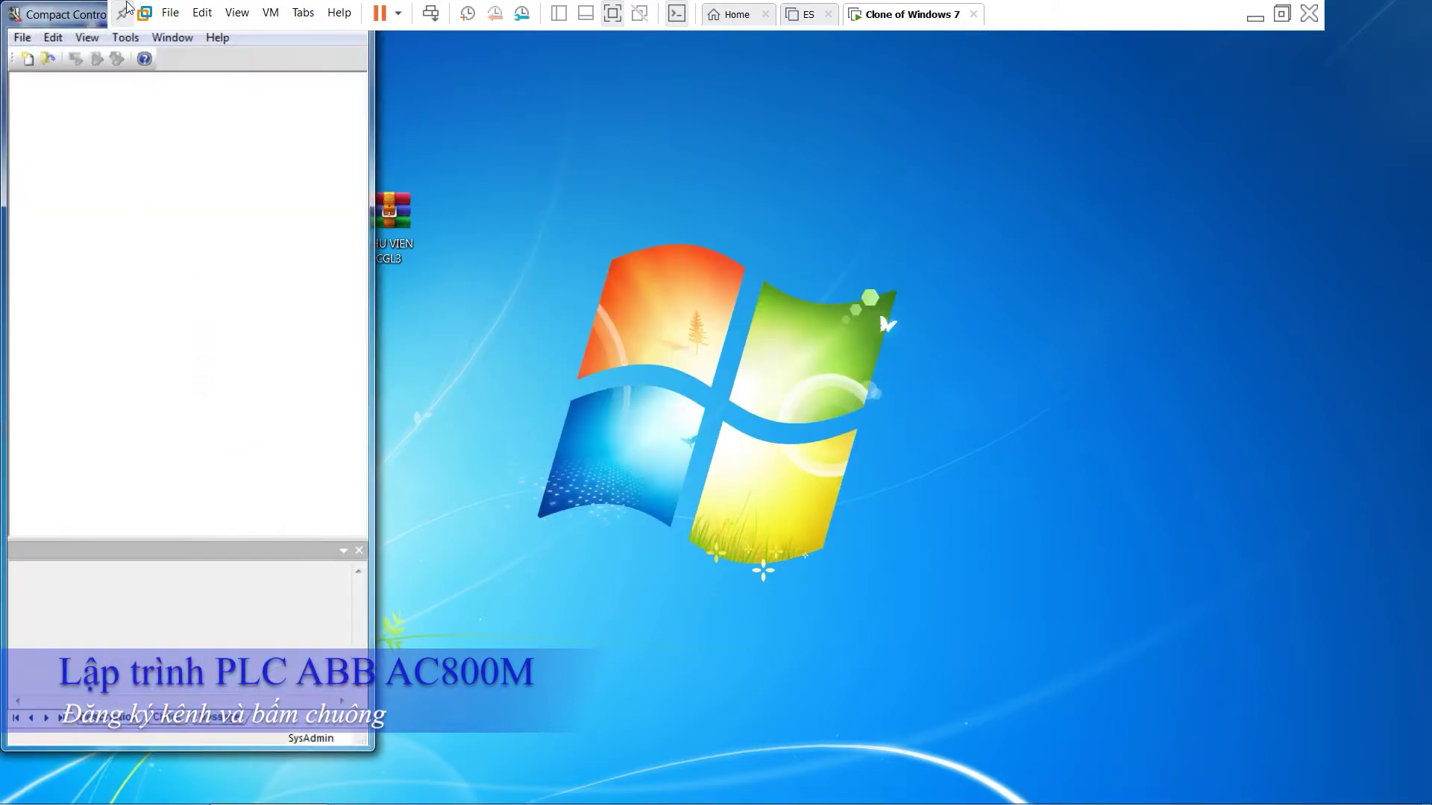
Try to create a new project from the AC800M template with the name "PLC co ban".
click(30, 60)
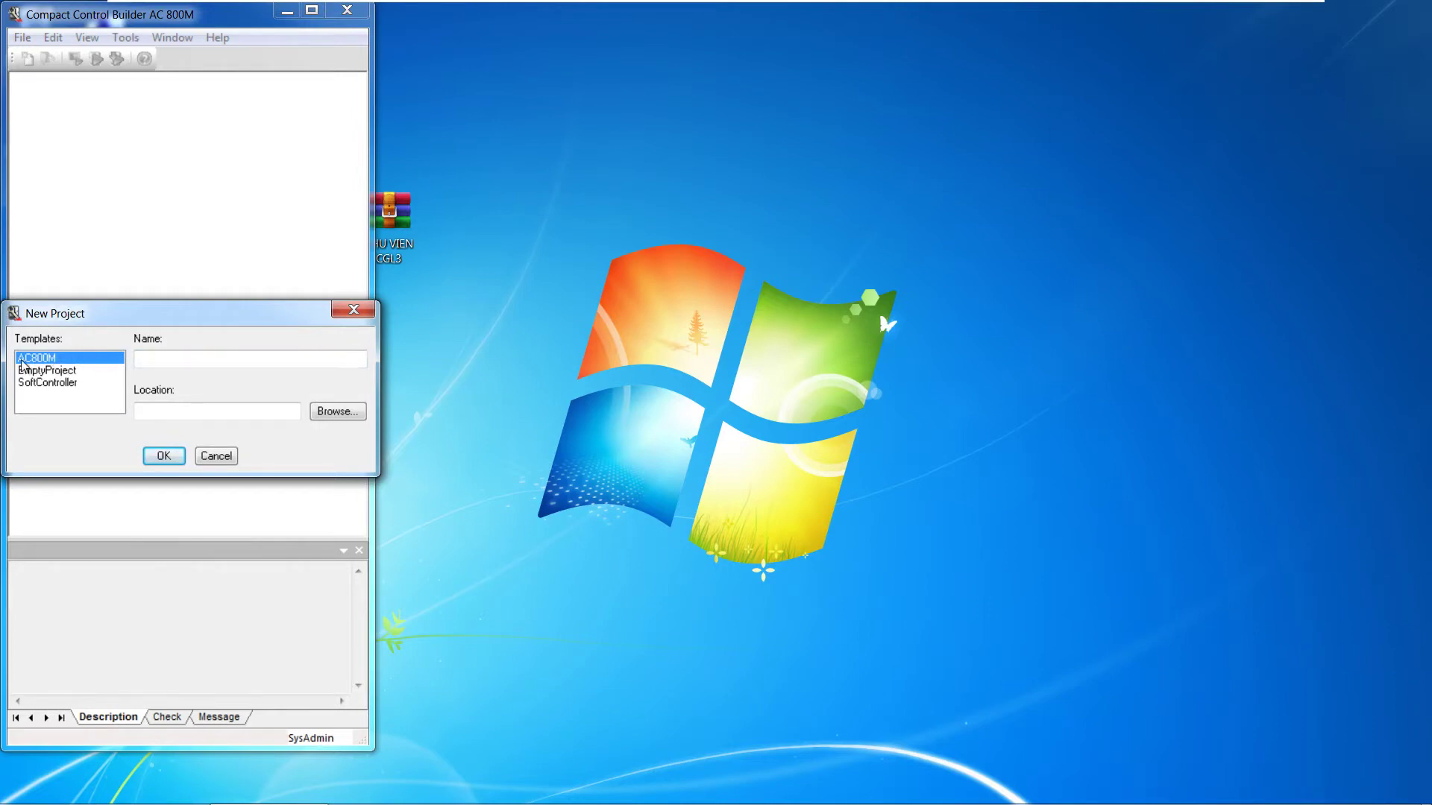
click(136, 358)
text(PLC)
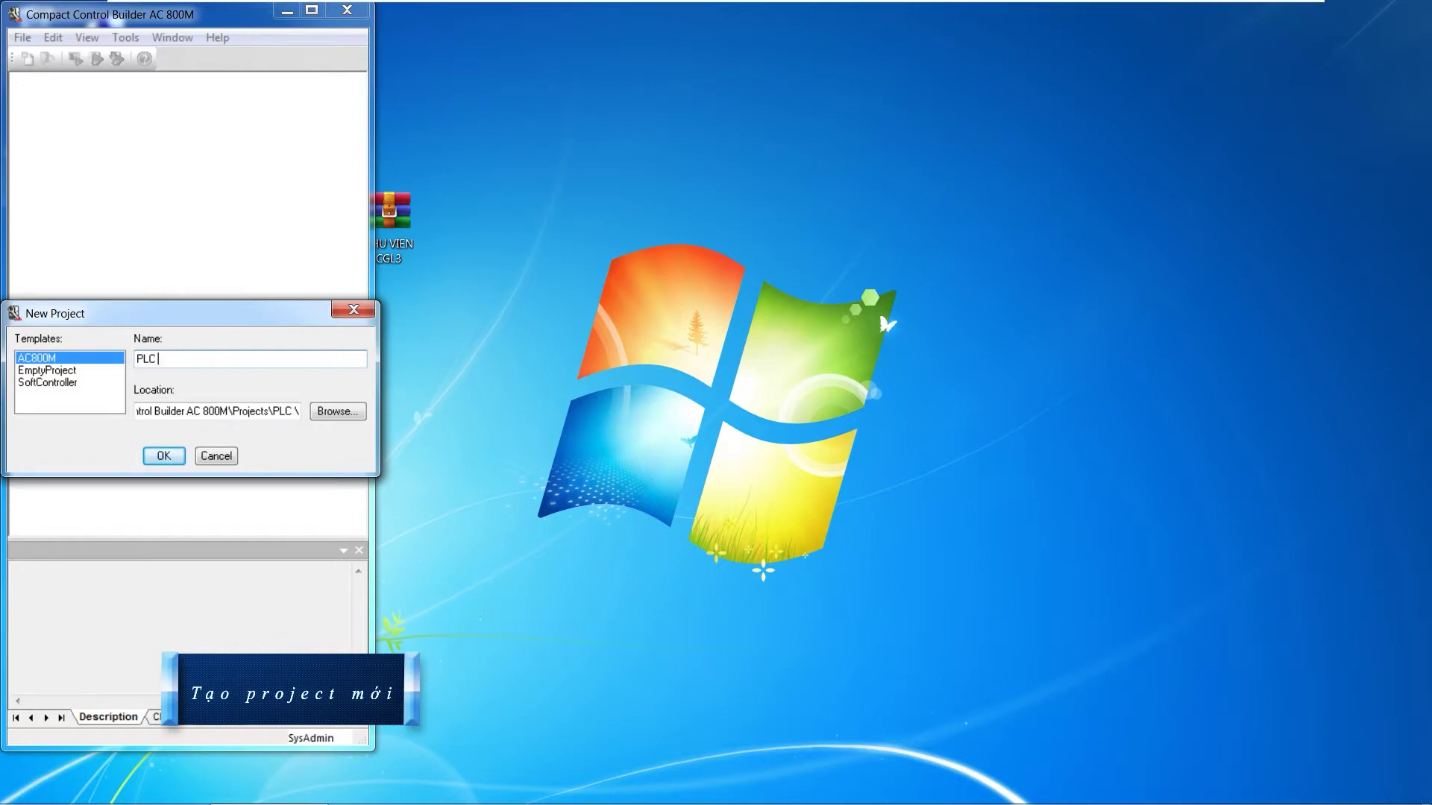
text( co )
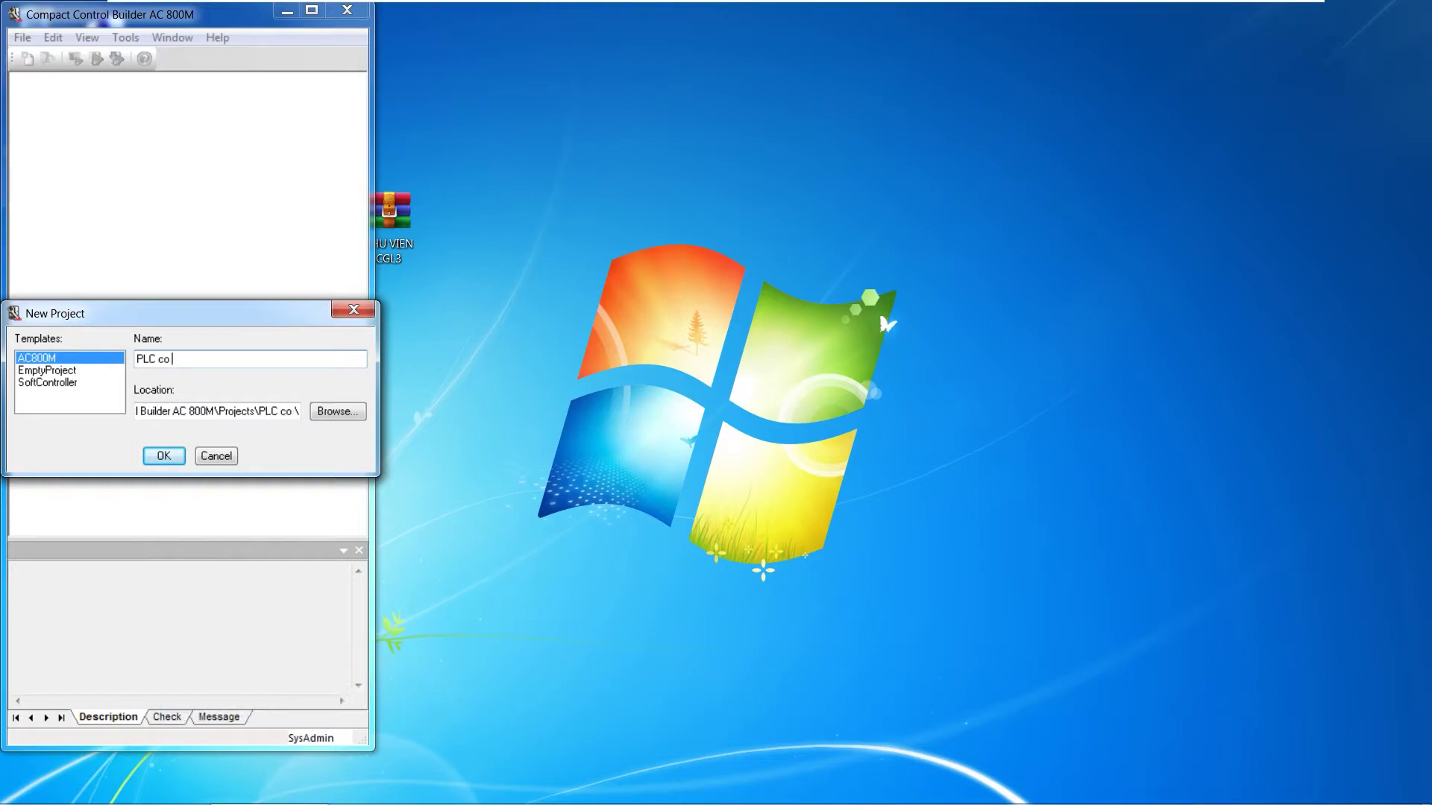
text(an)
key(BackSpace)
key(BackSpace)
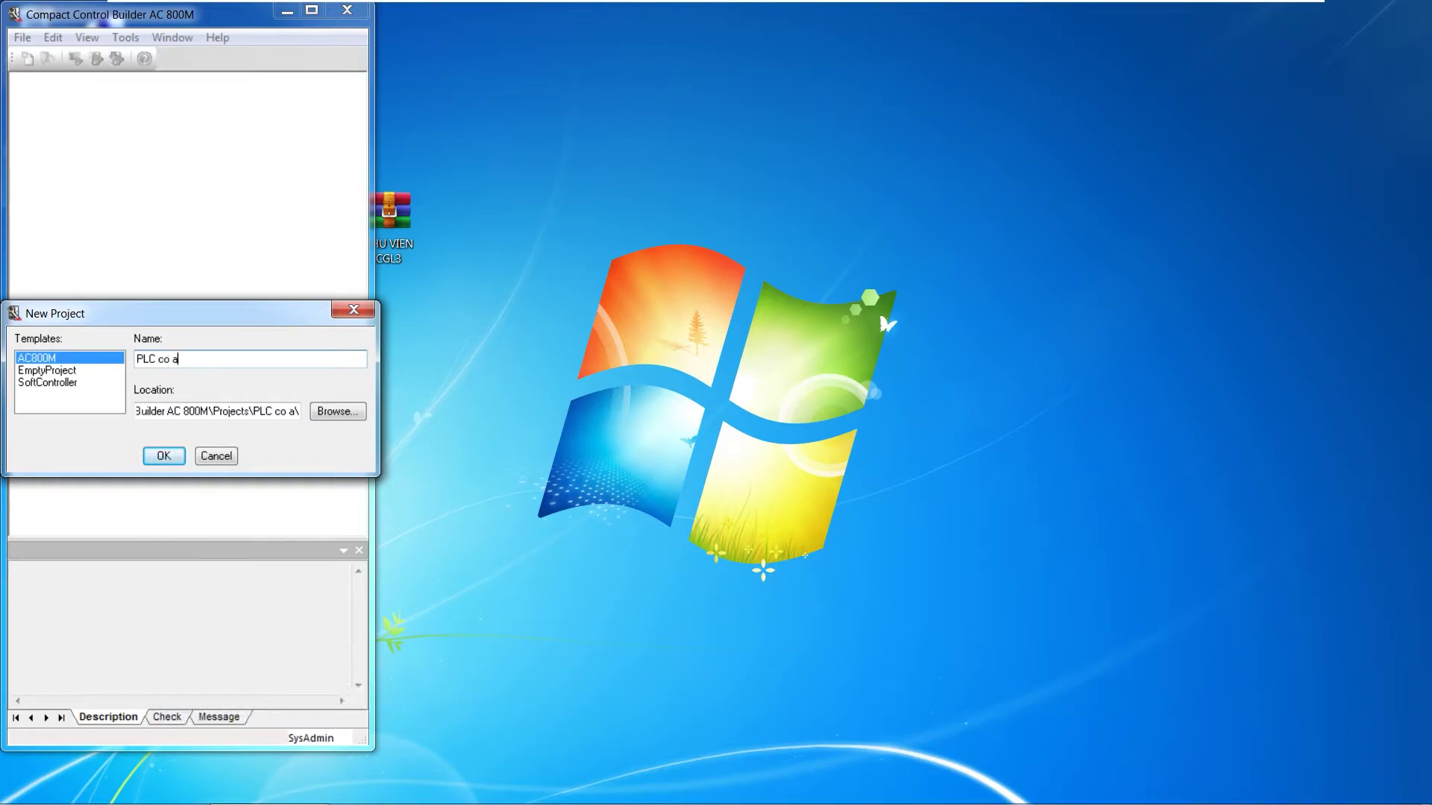
text(ban)
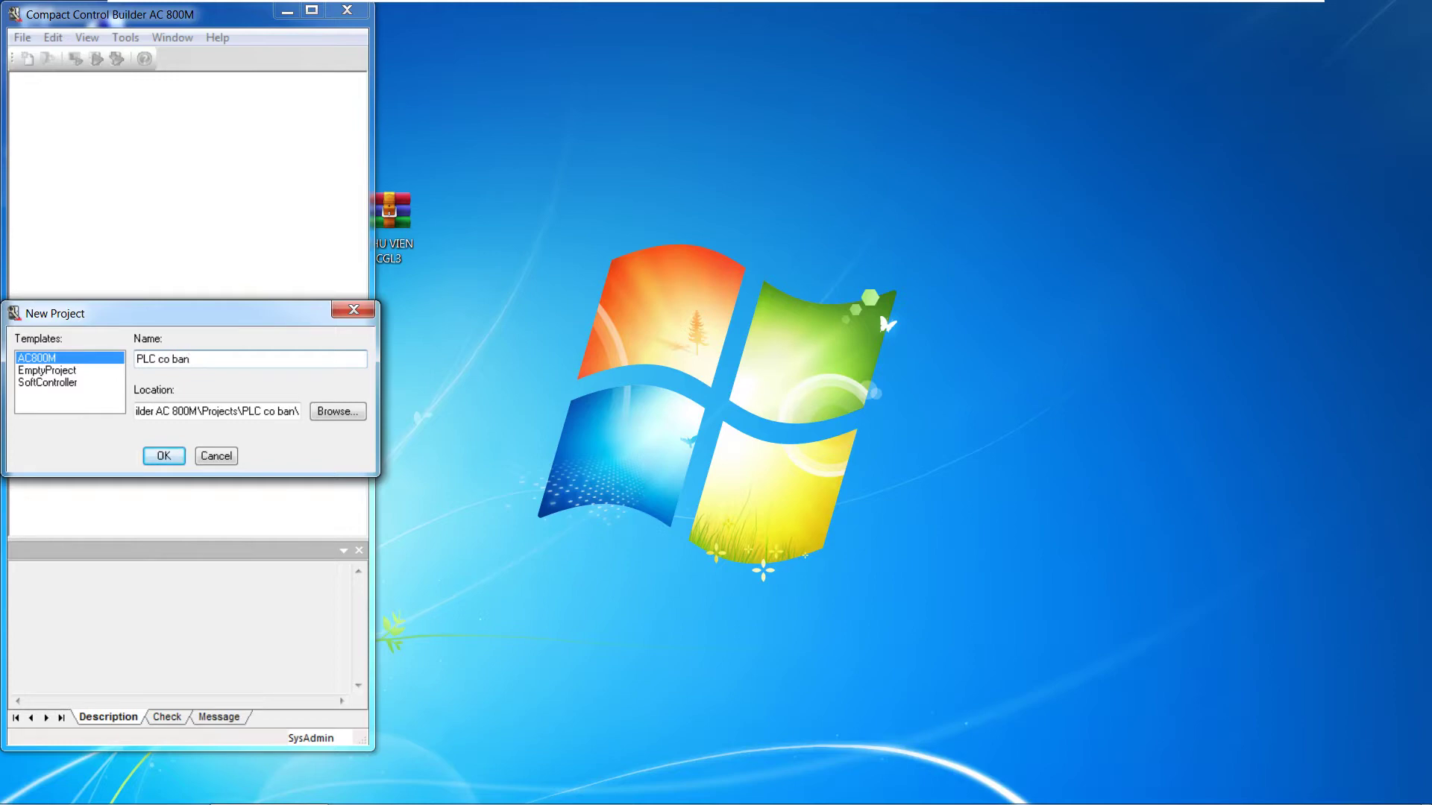
click(165, 456)
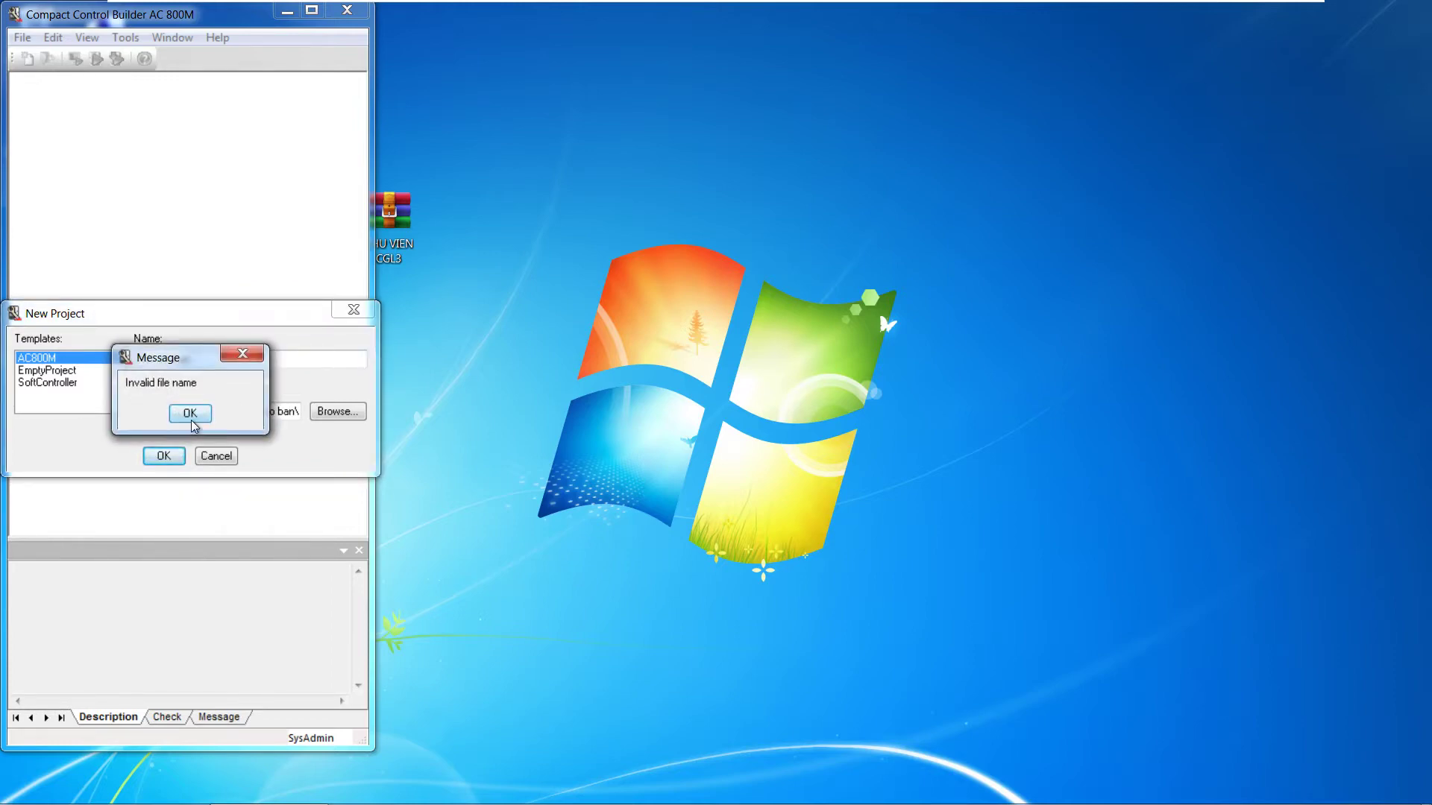
click(191, 419)
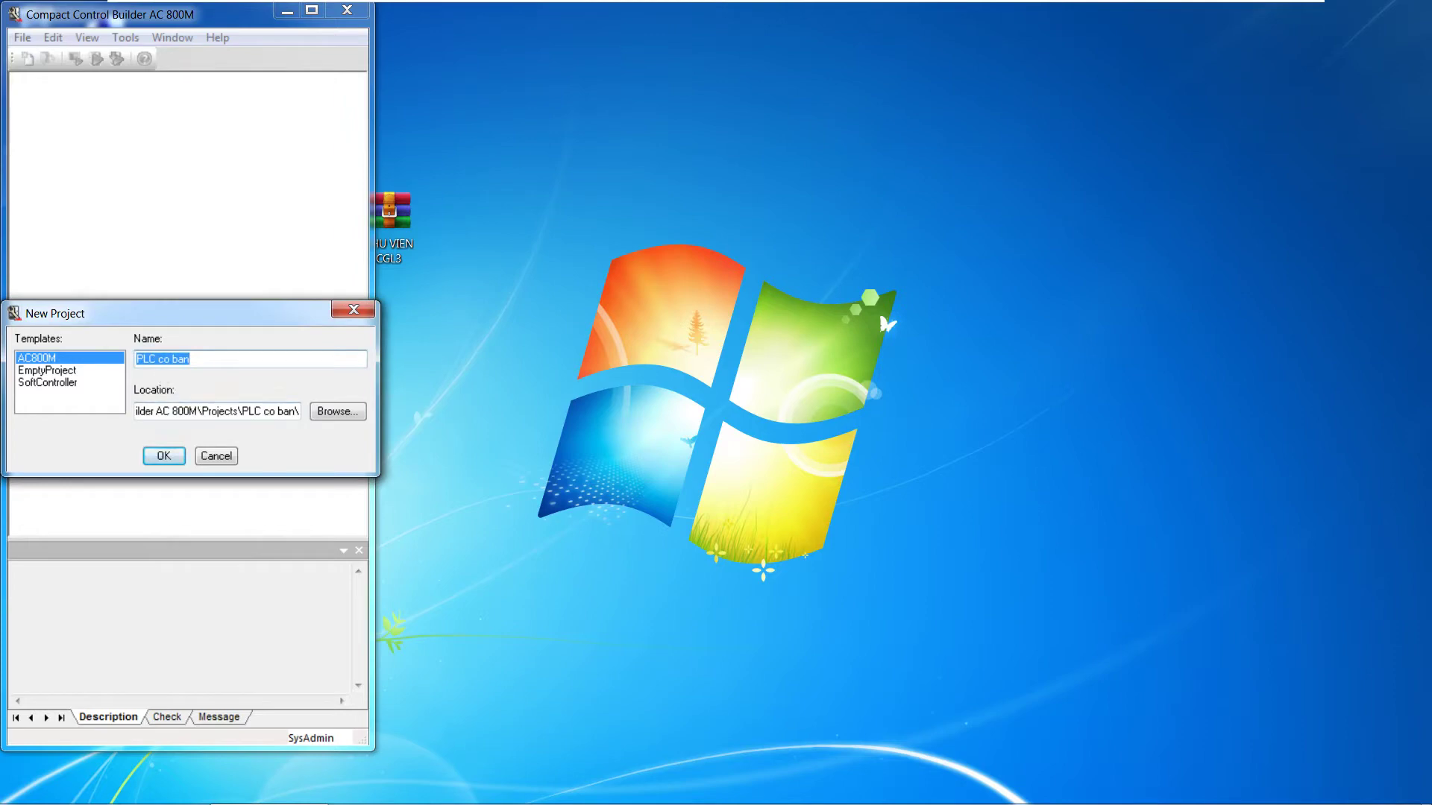
Replace the spaces in the project name with underscores, giving PLC_co_ban, and create the project.
click(158, 360)
key(BackSpace)
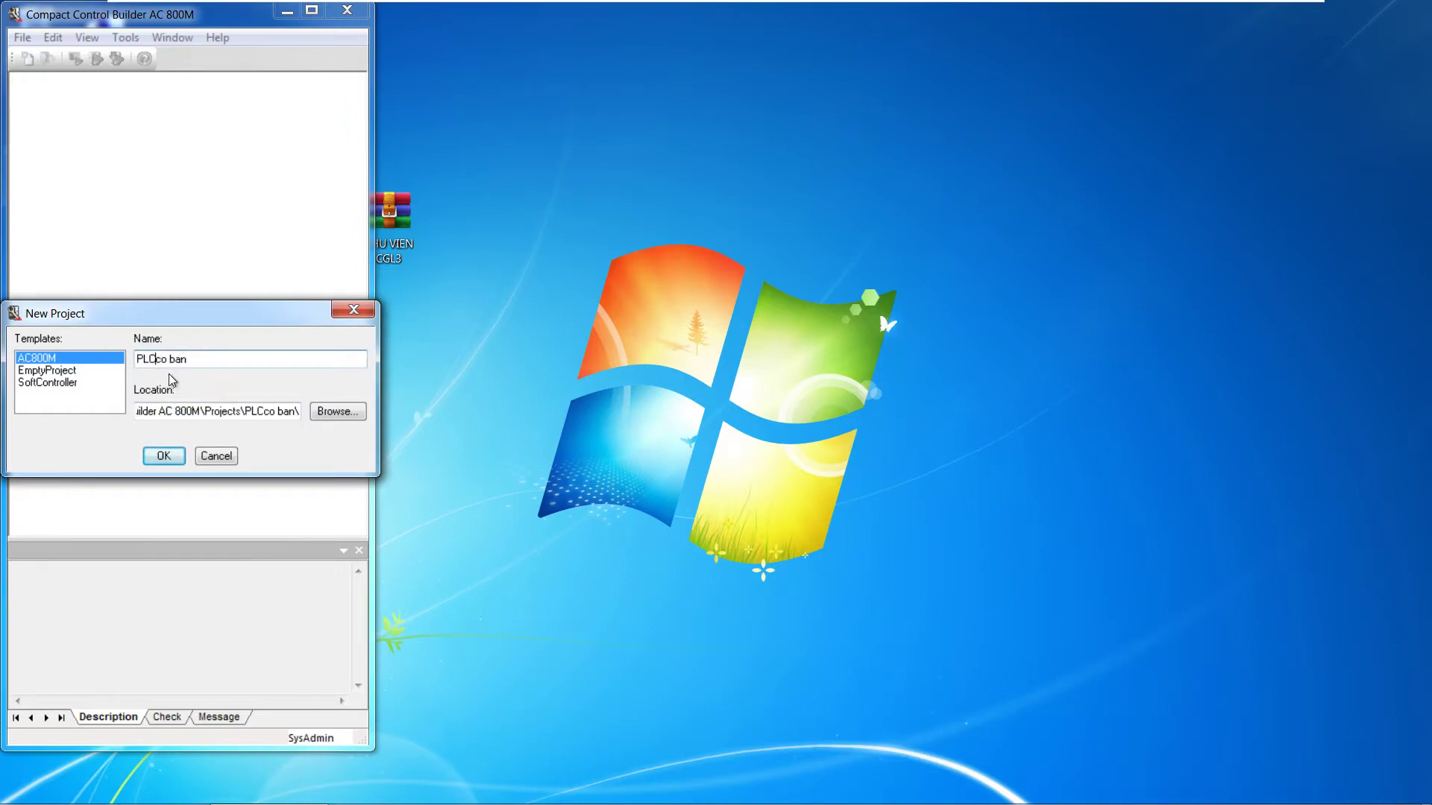
text(_)
key(Delete)
text(_)
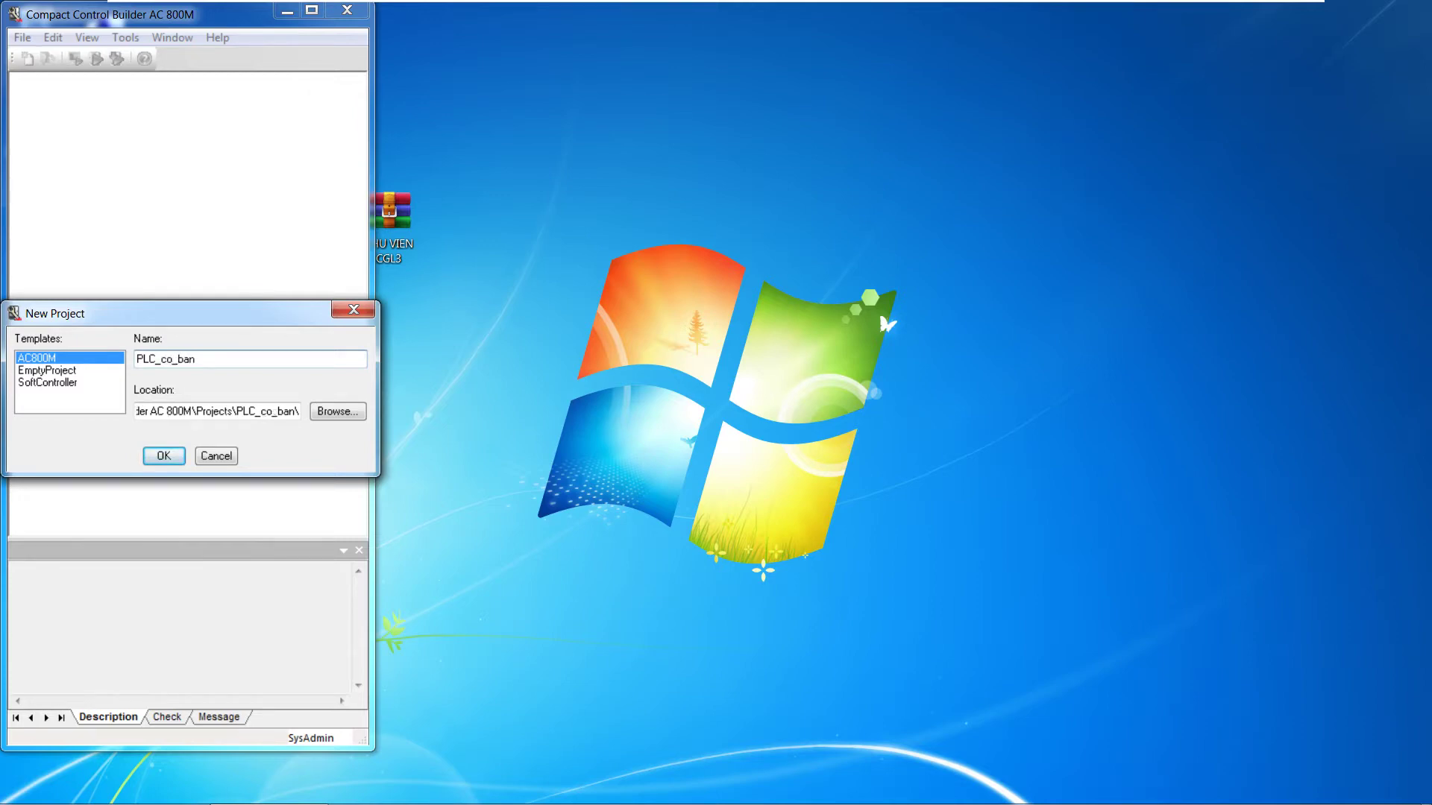
click(179, 454)
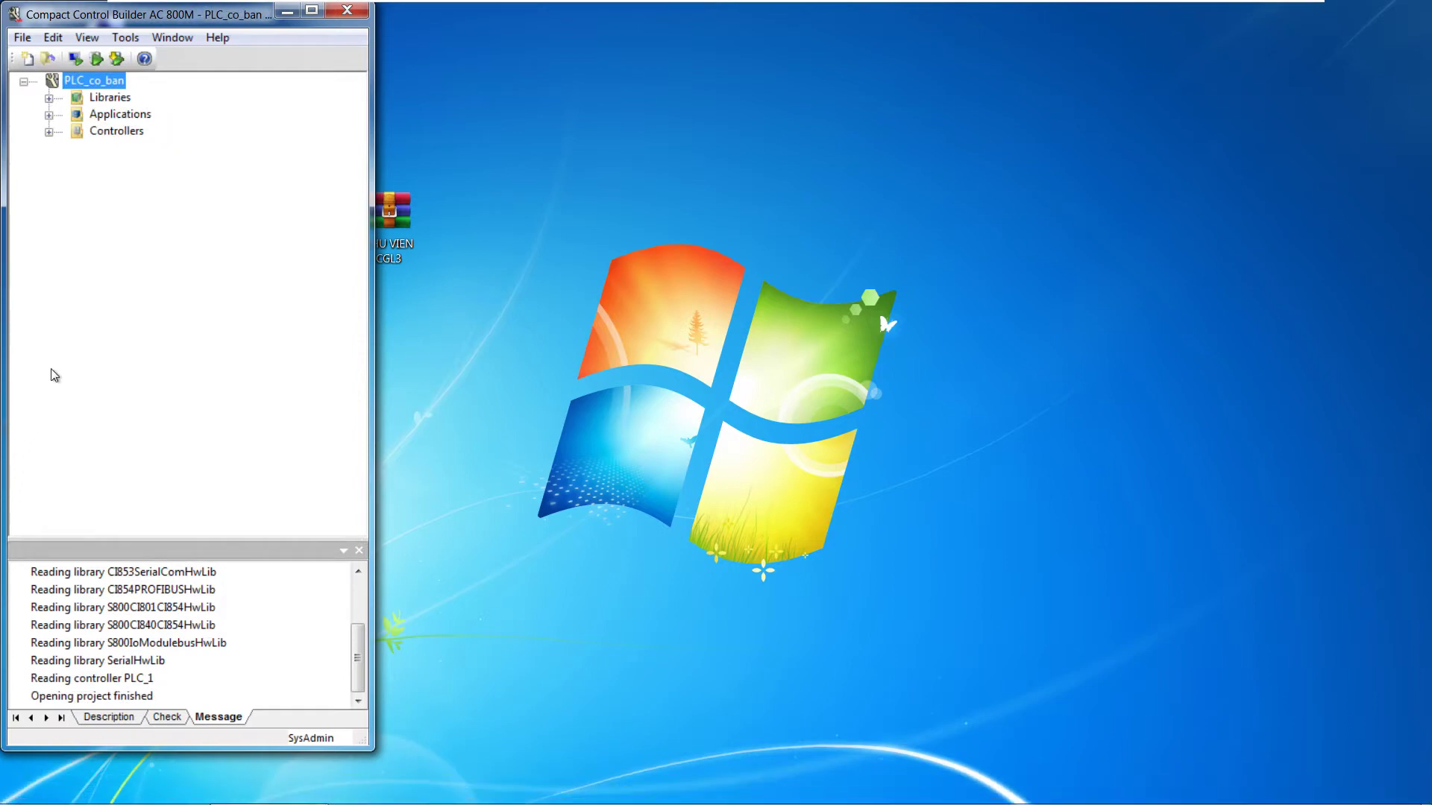
Expand controller PLC_1 with its connected applications, connected libraries and hardware down to the ports of the PM860 / TP830 unit.
click(48, 132)
click(74, 148)
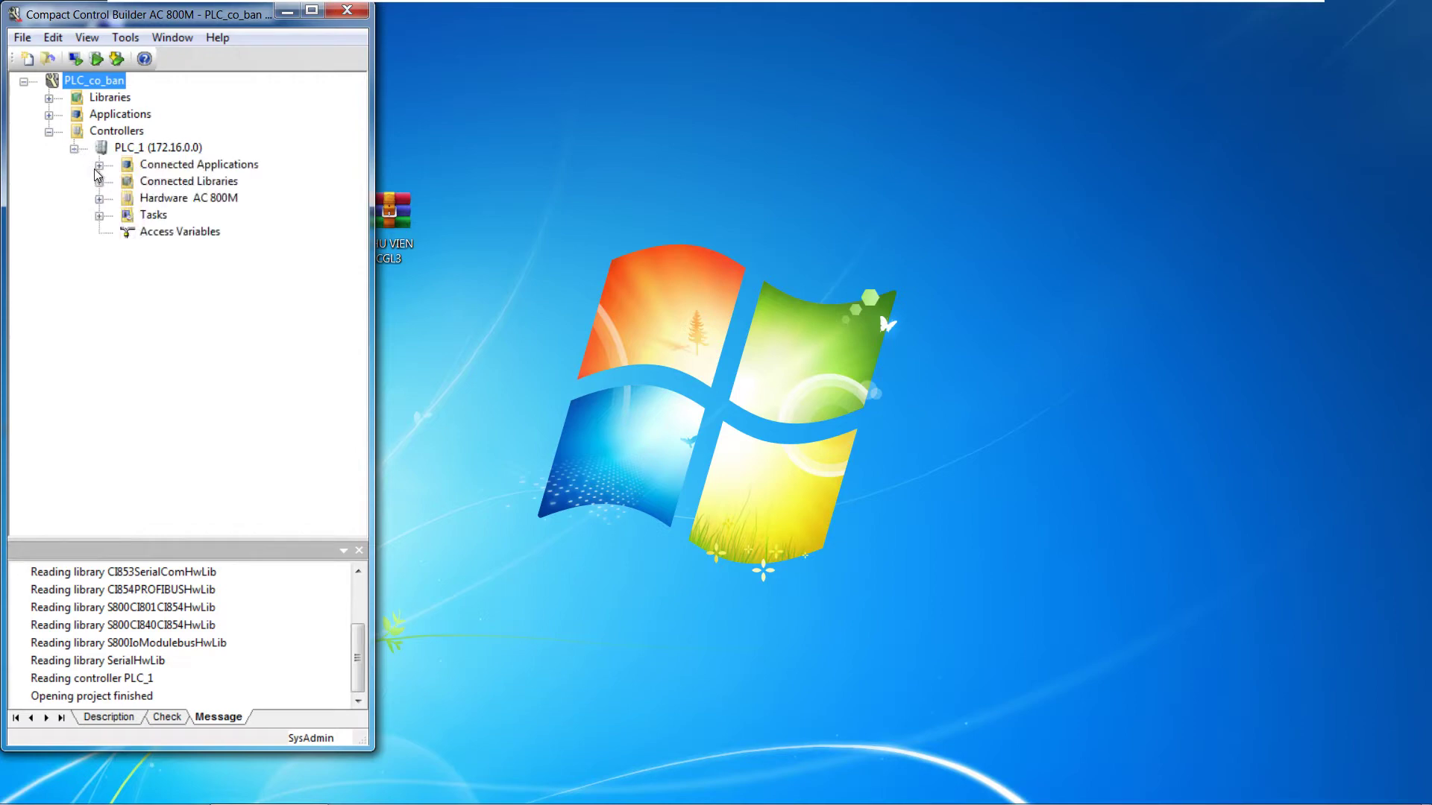
click(100, 166)
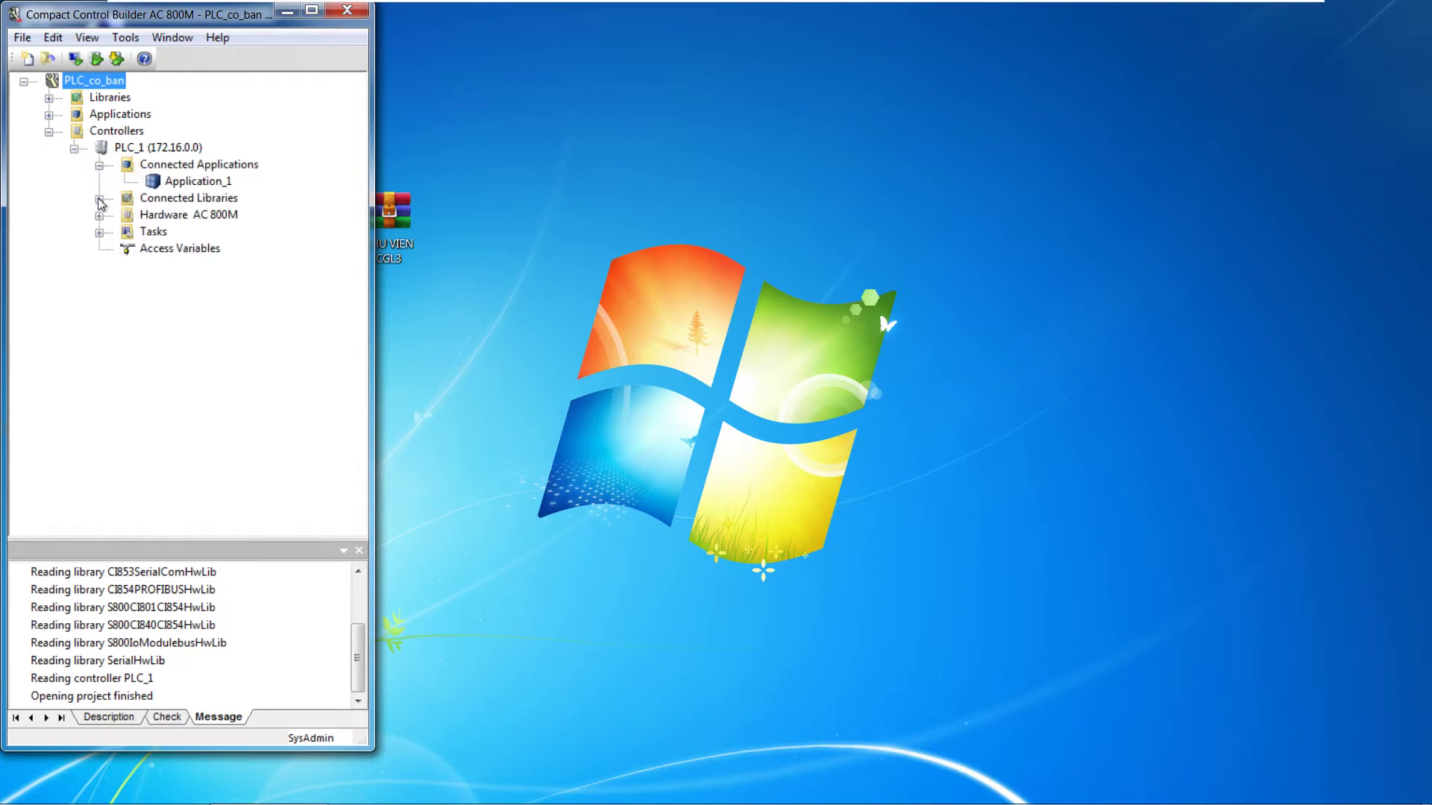
click(99, 199)
click(99, 233)
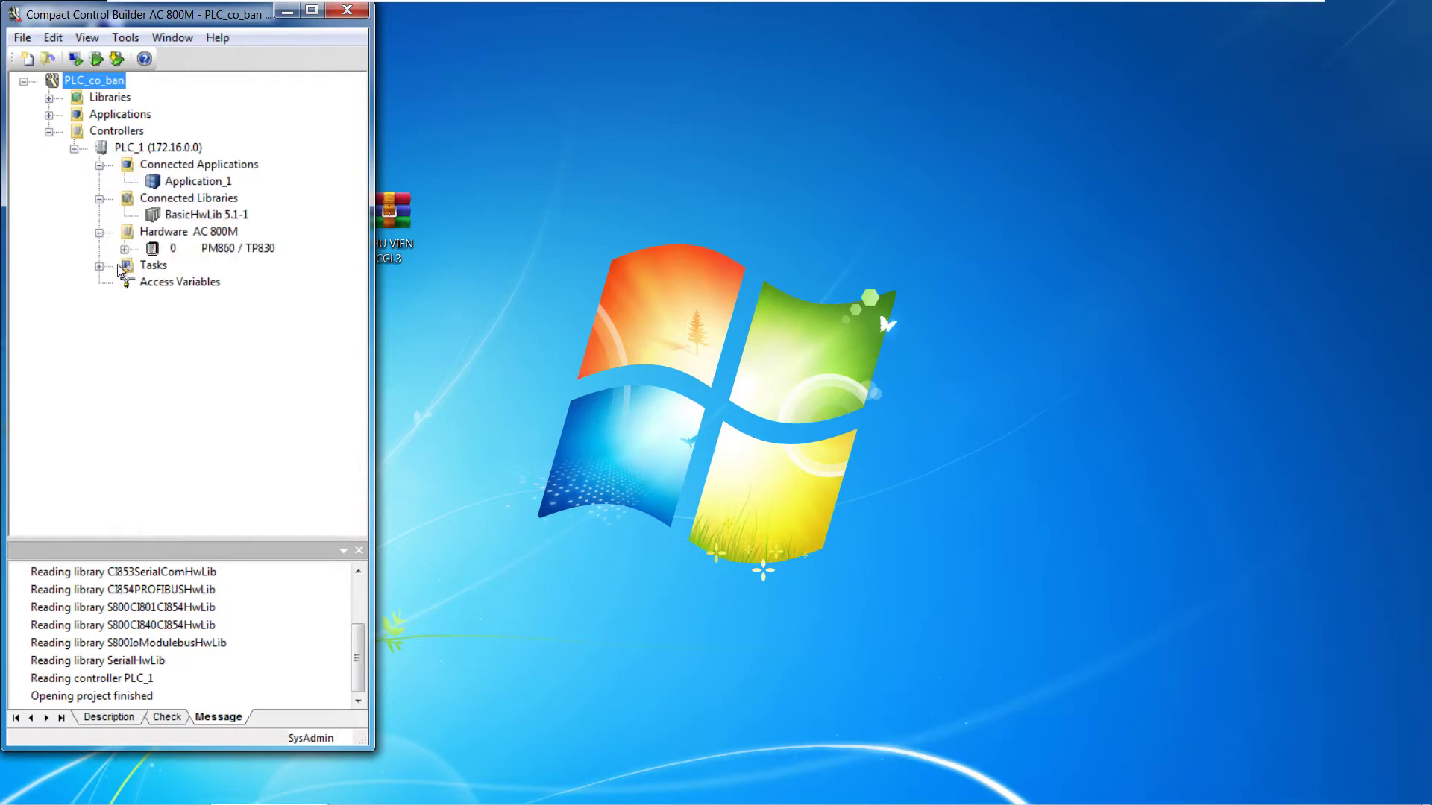
click(125, 249)
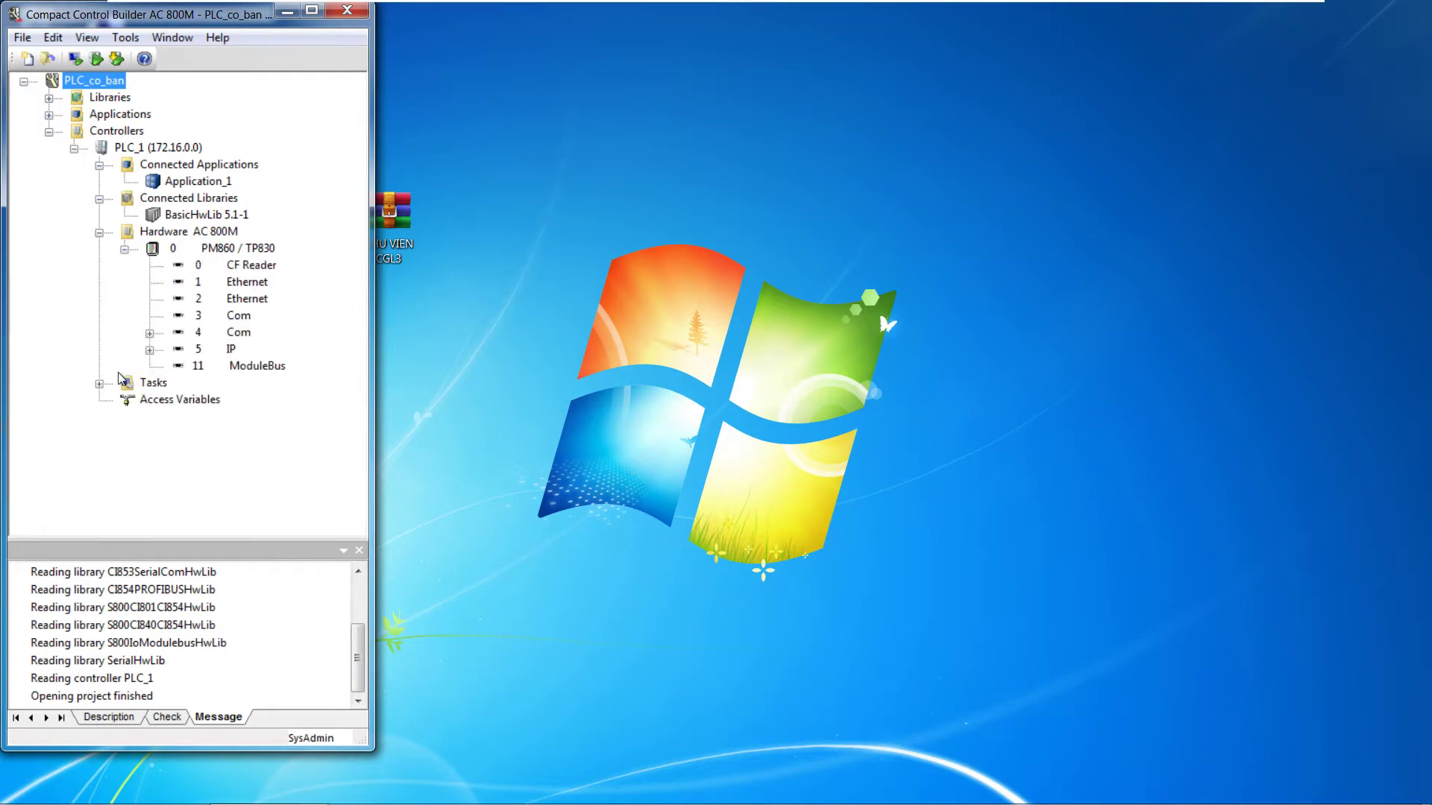
Delete the PM860 / TP830 unit from the Hardware AC 800M of PLC_1, along with its connections and settings.
click(219, 254)
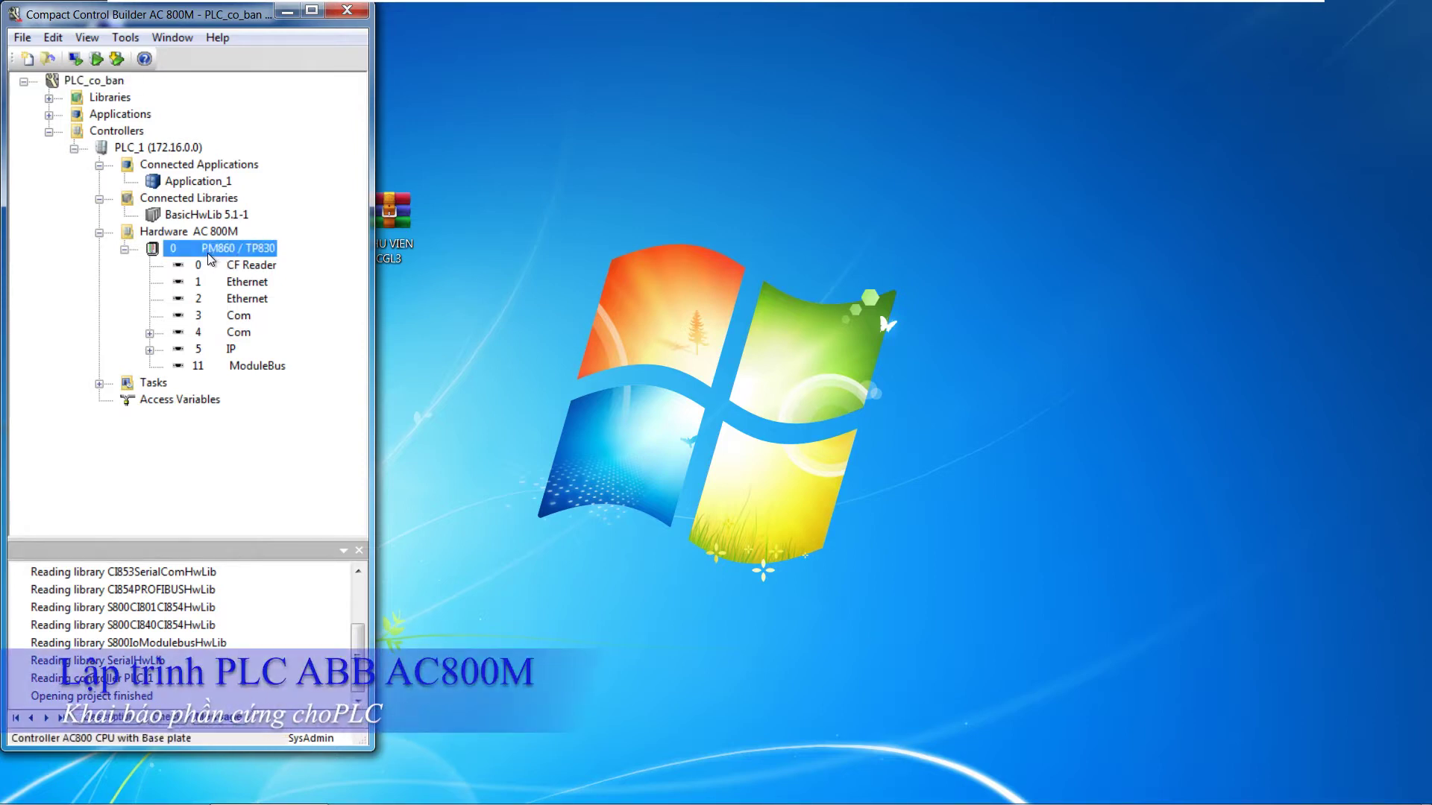
right_click(208, 253)
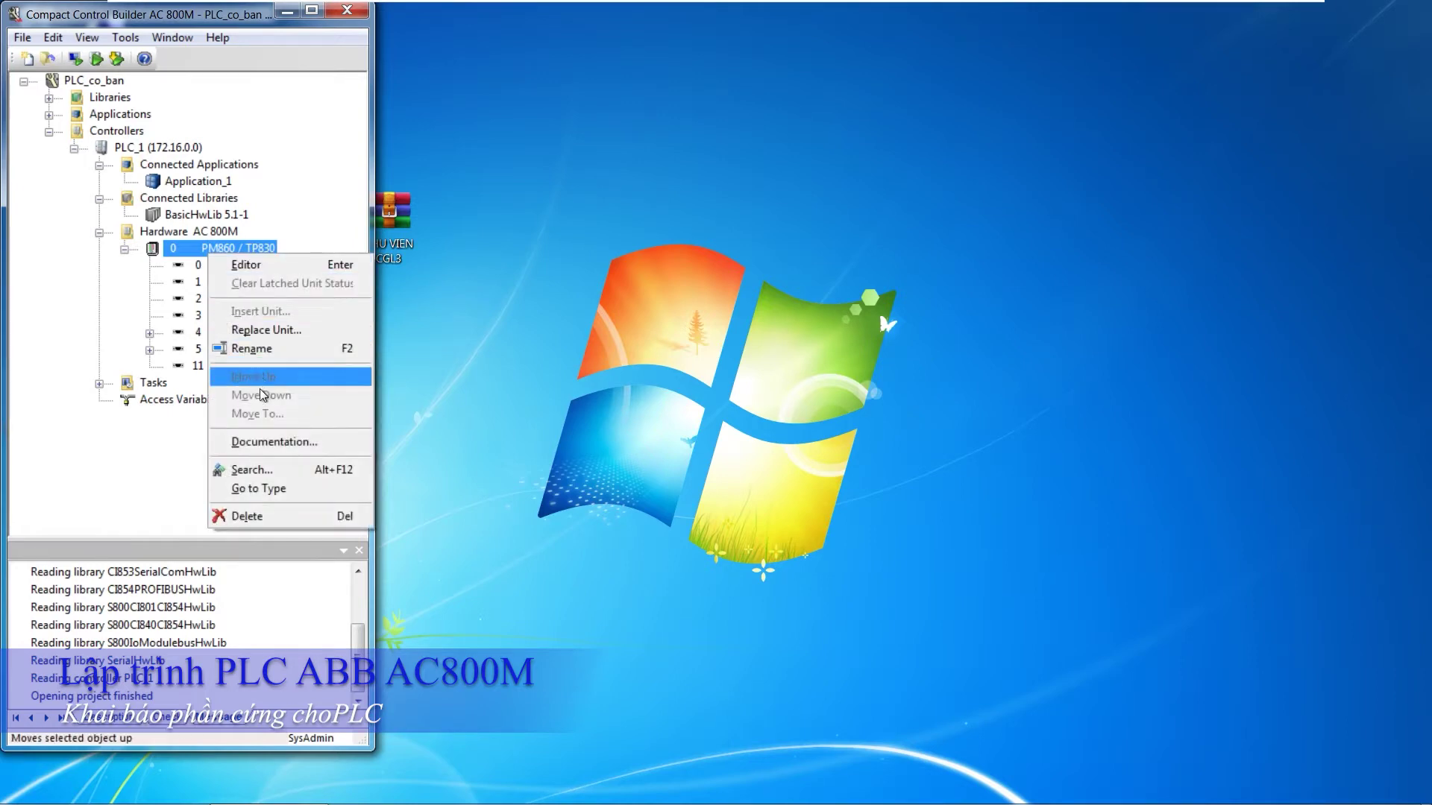
click(176, 265)
click(207, 248)
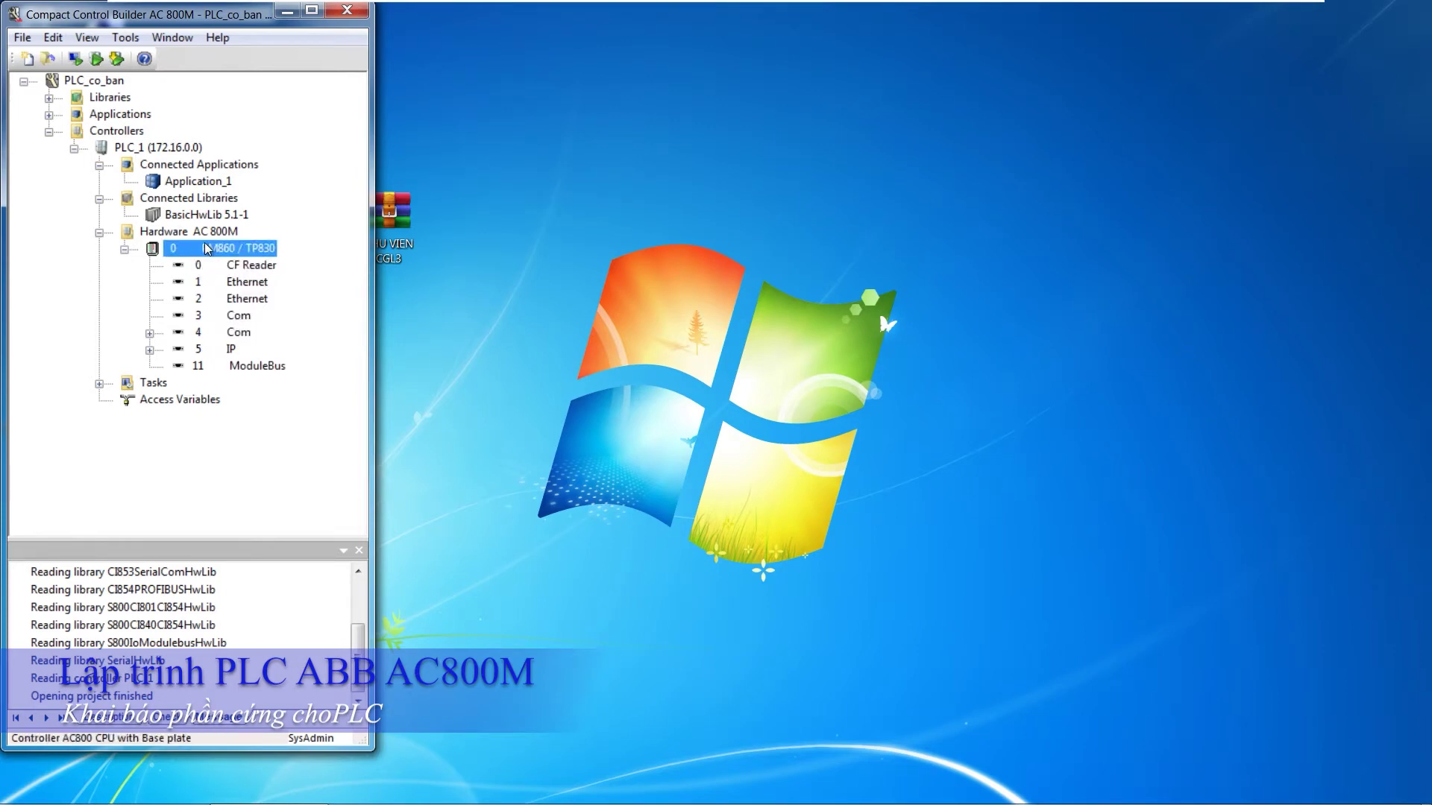
right_click(207, 248)
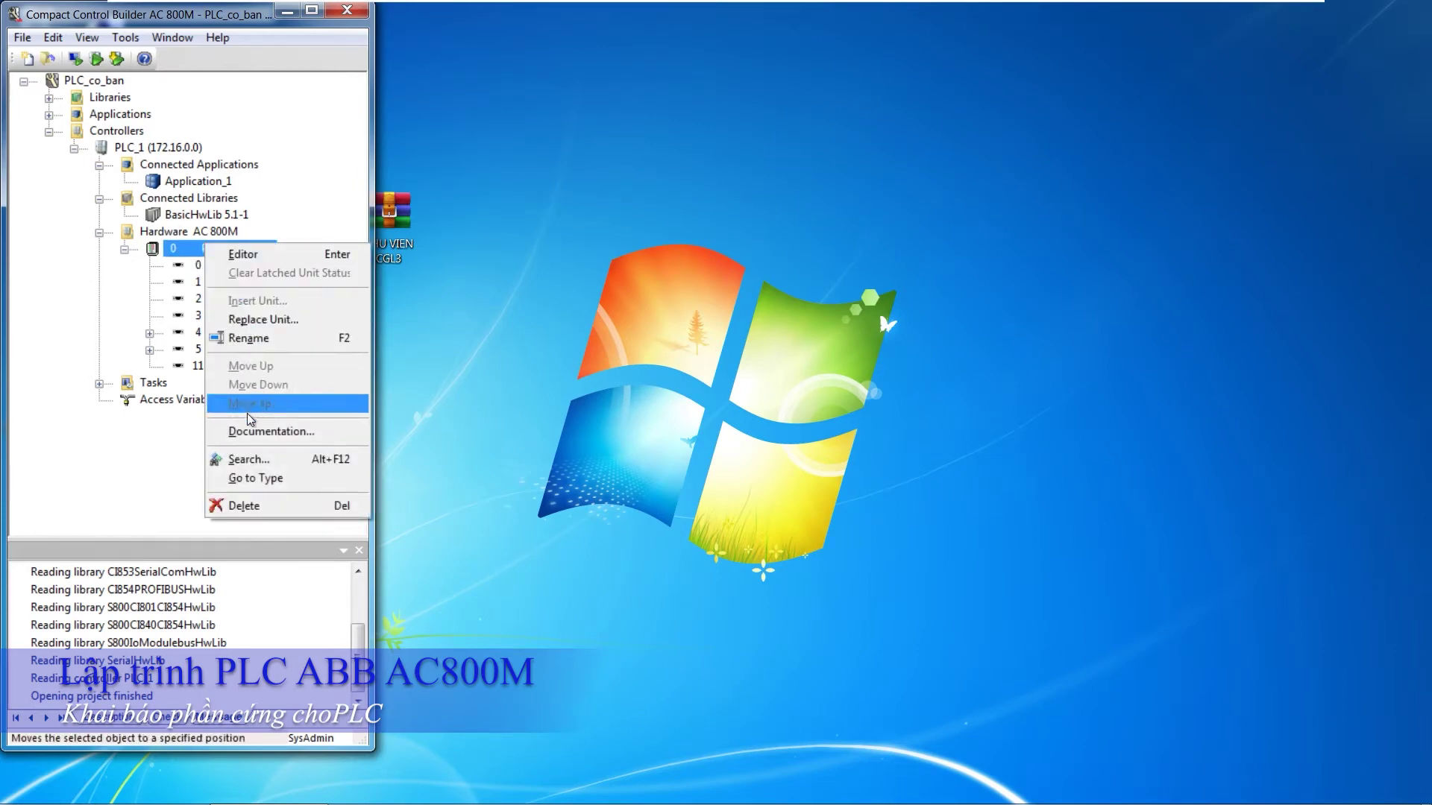
click(260, 506)
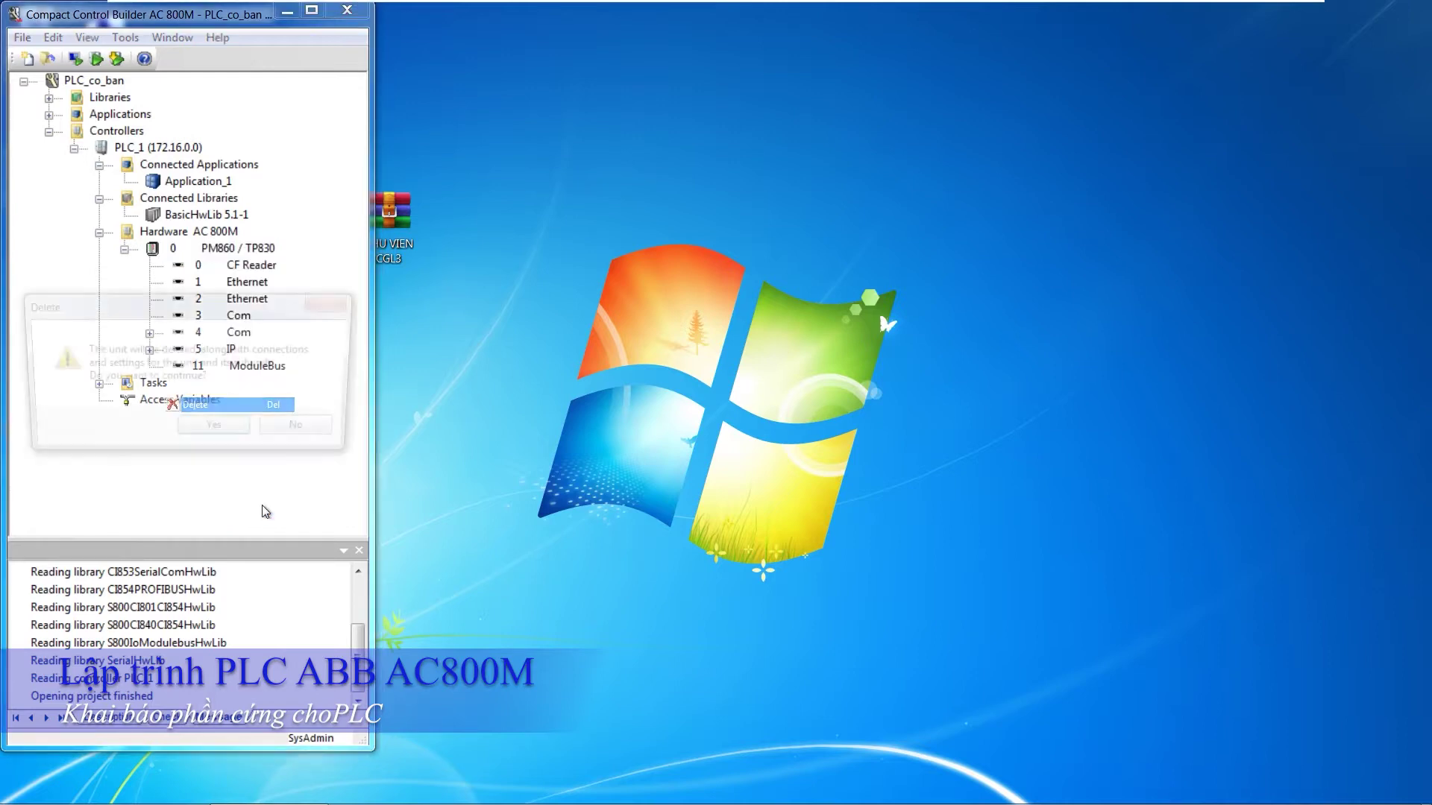
click(235, 432)
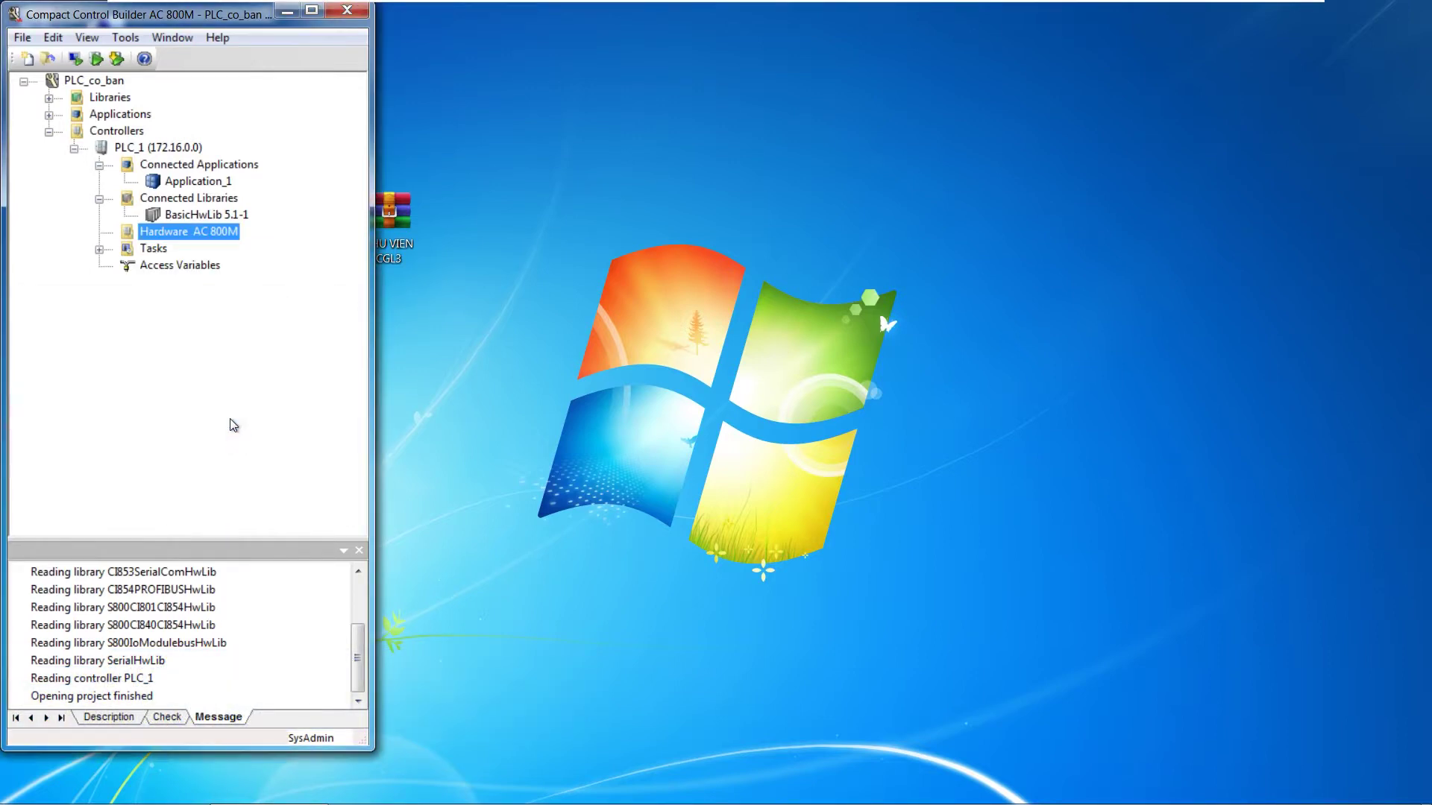
Insert a PM861 / TP830 controller unit at position 0 under Hardware AC 800M and close the insertion dialog.
right_click(140, 230)
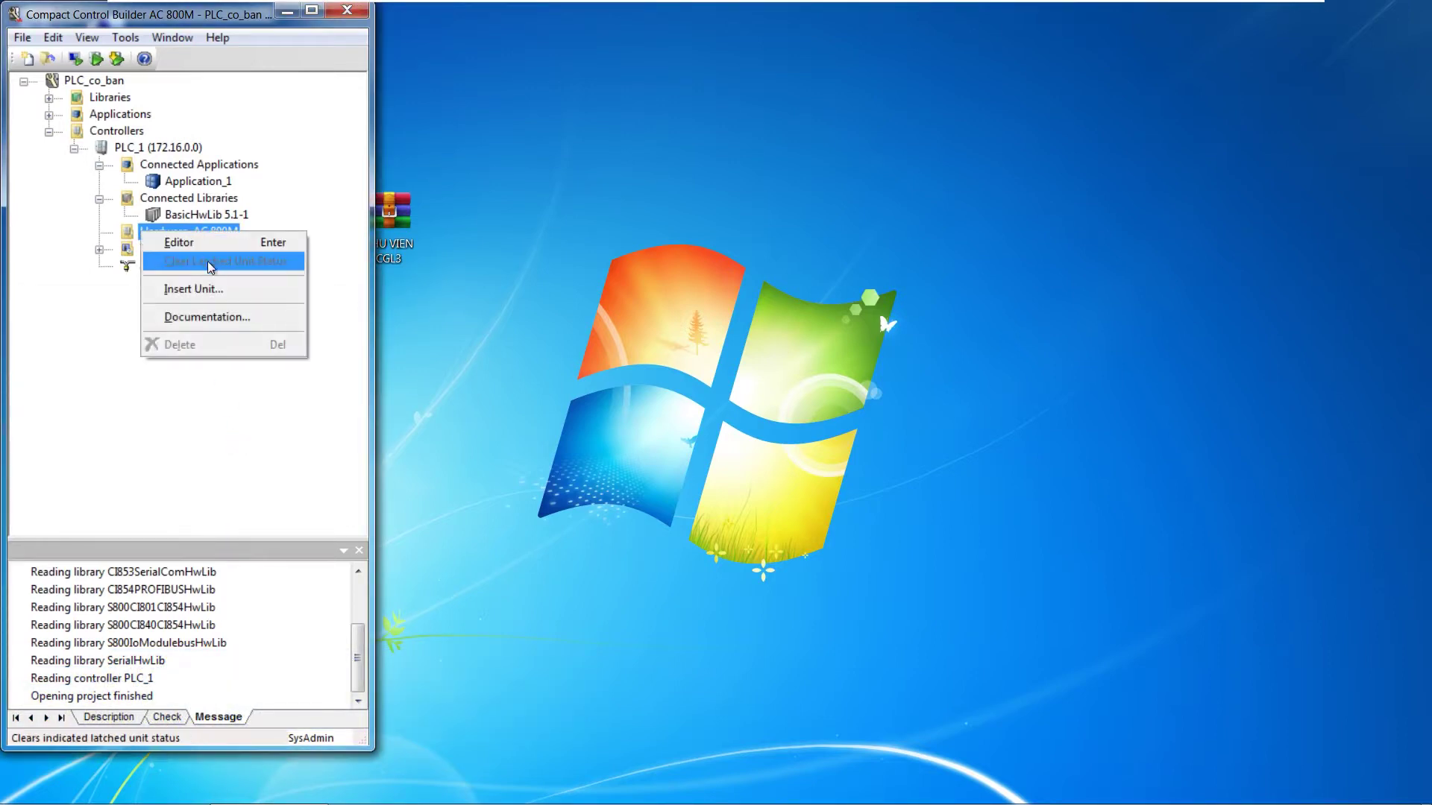
click(209, 290)
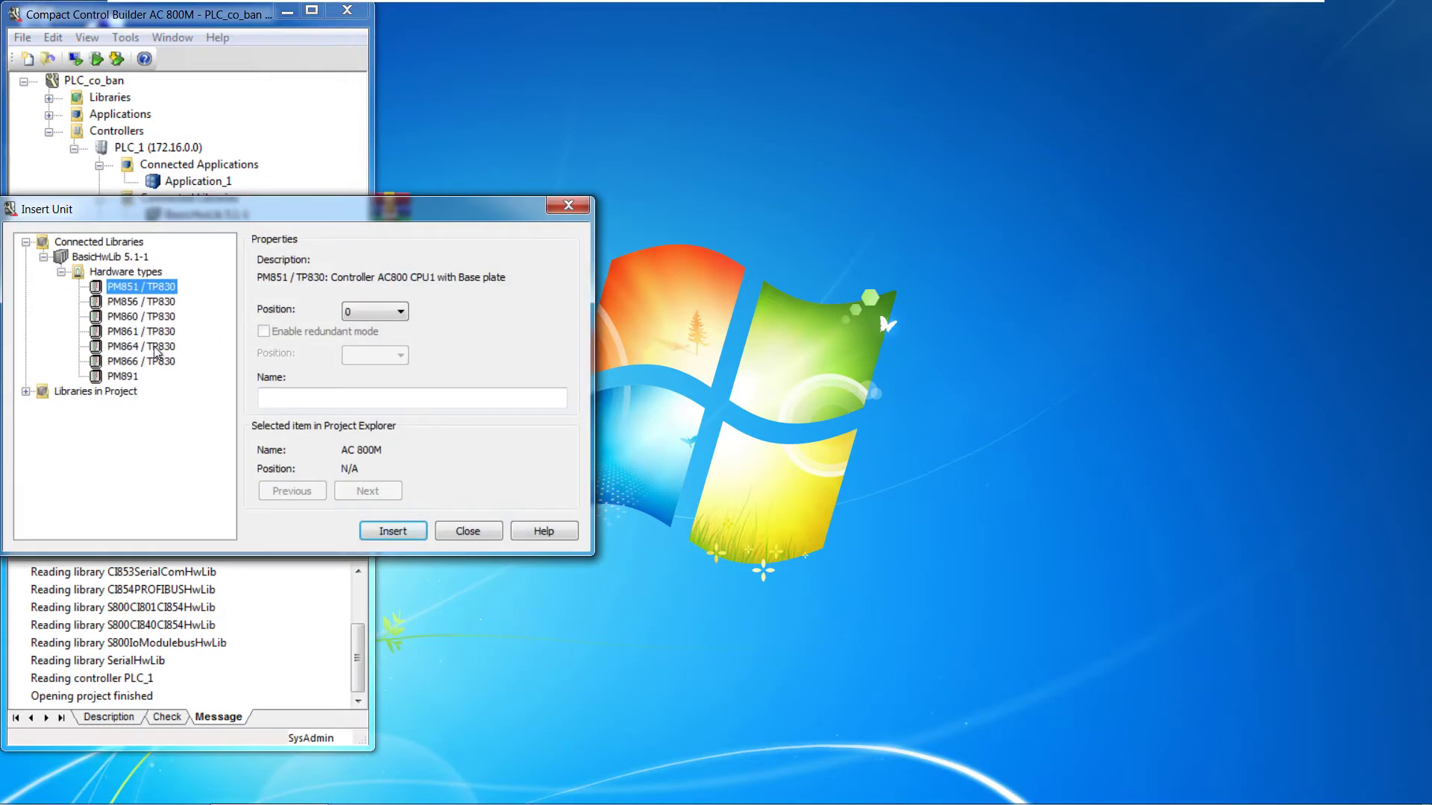
click(137, 332)
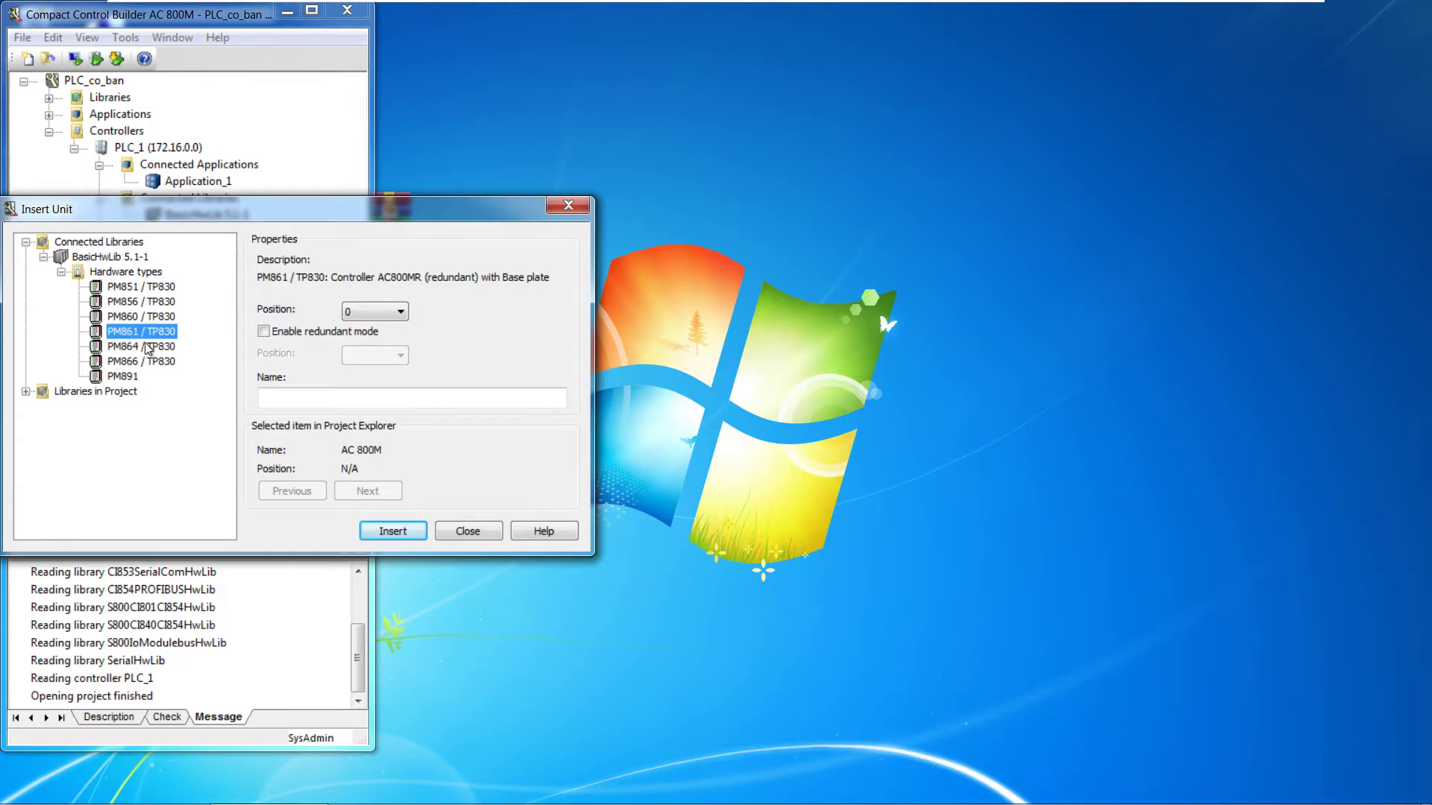
click(375, 529)
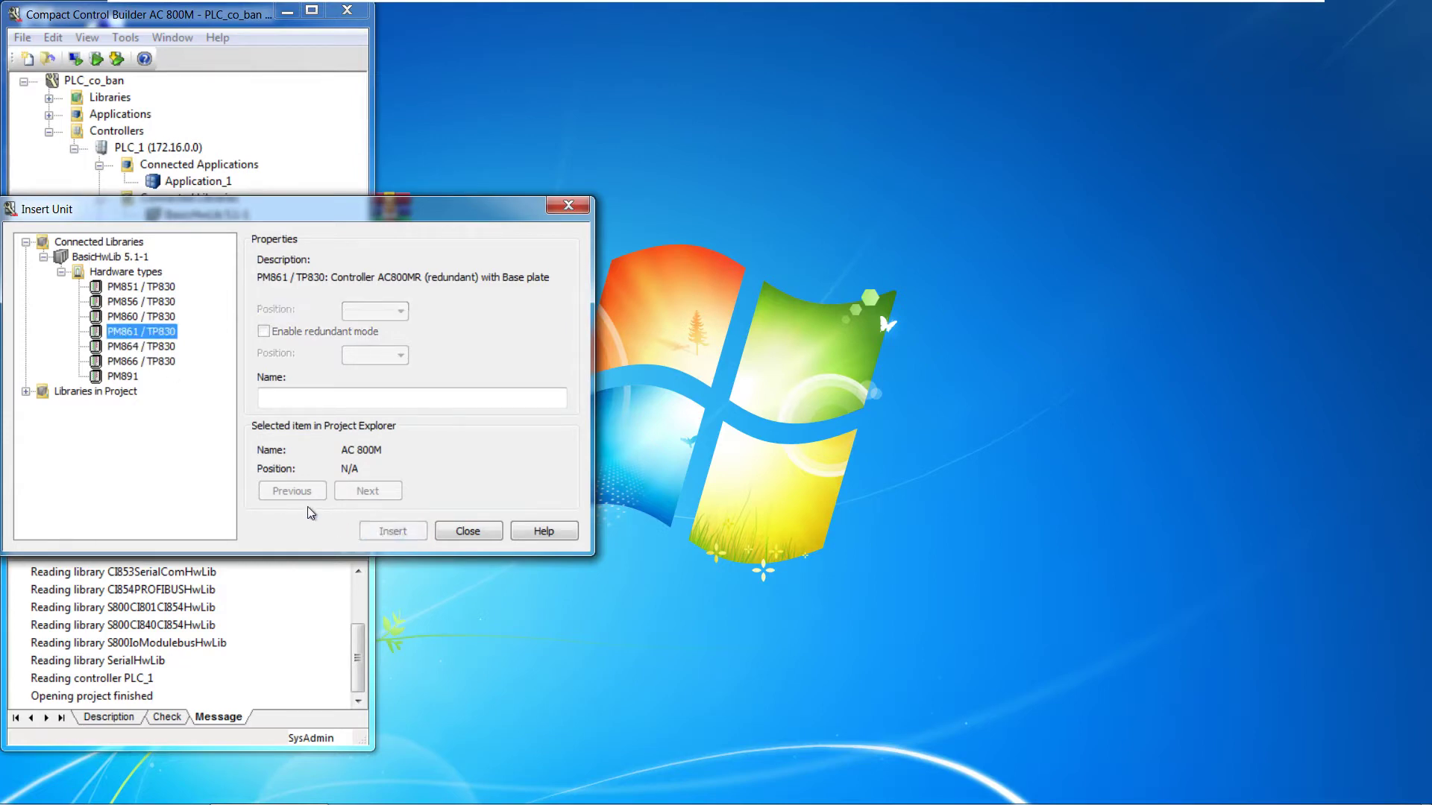
click(568, 206)
Expand the PM861 / TP830 unit and its IP port, and examine the unit's ports and available commands.
click(99, 233)
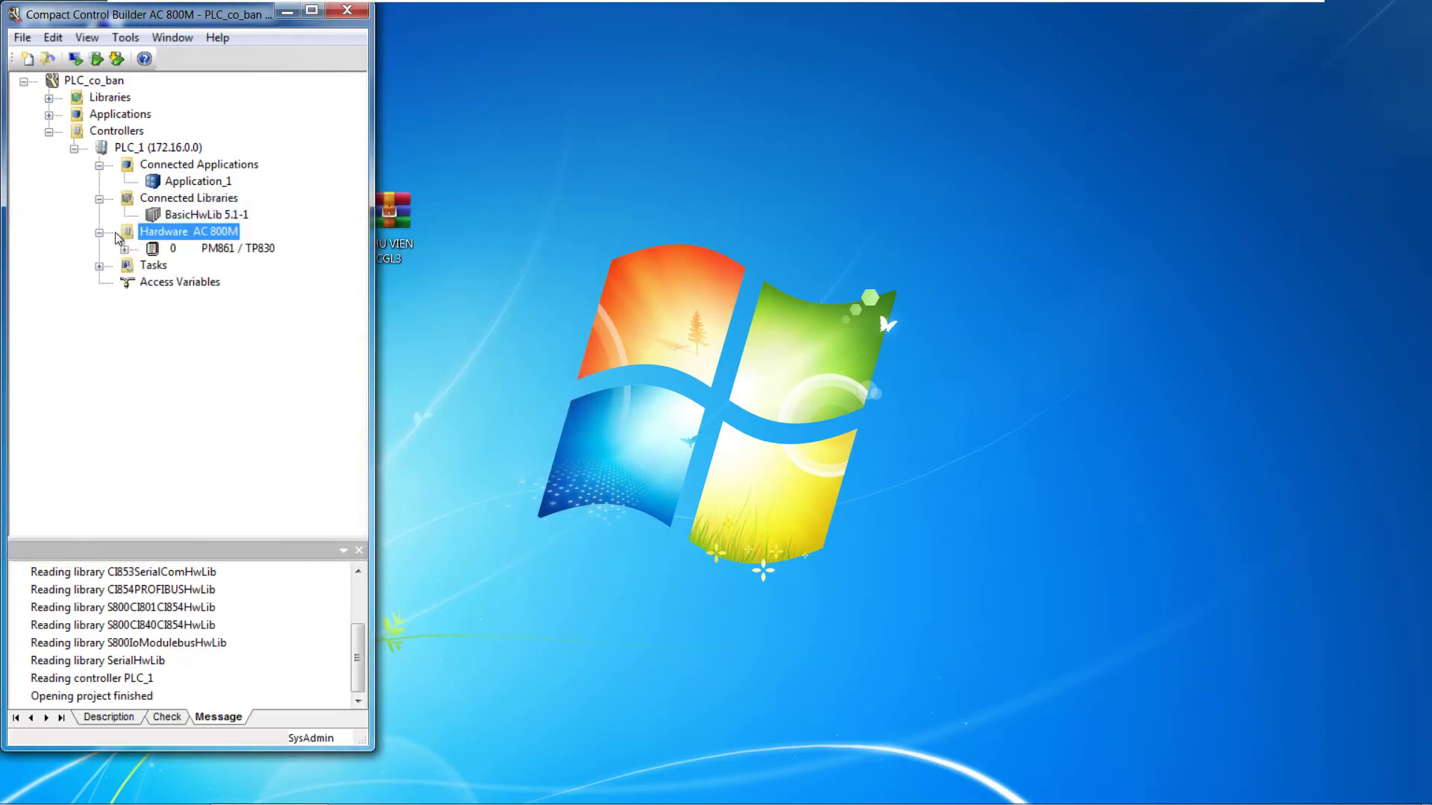
click(142, 261)
click(125, 250)
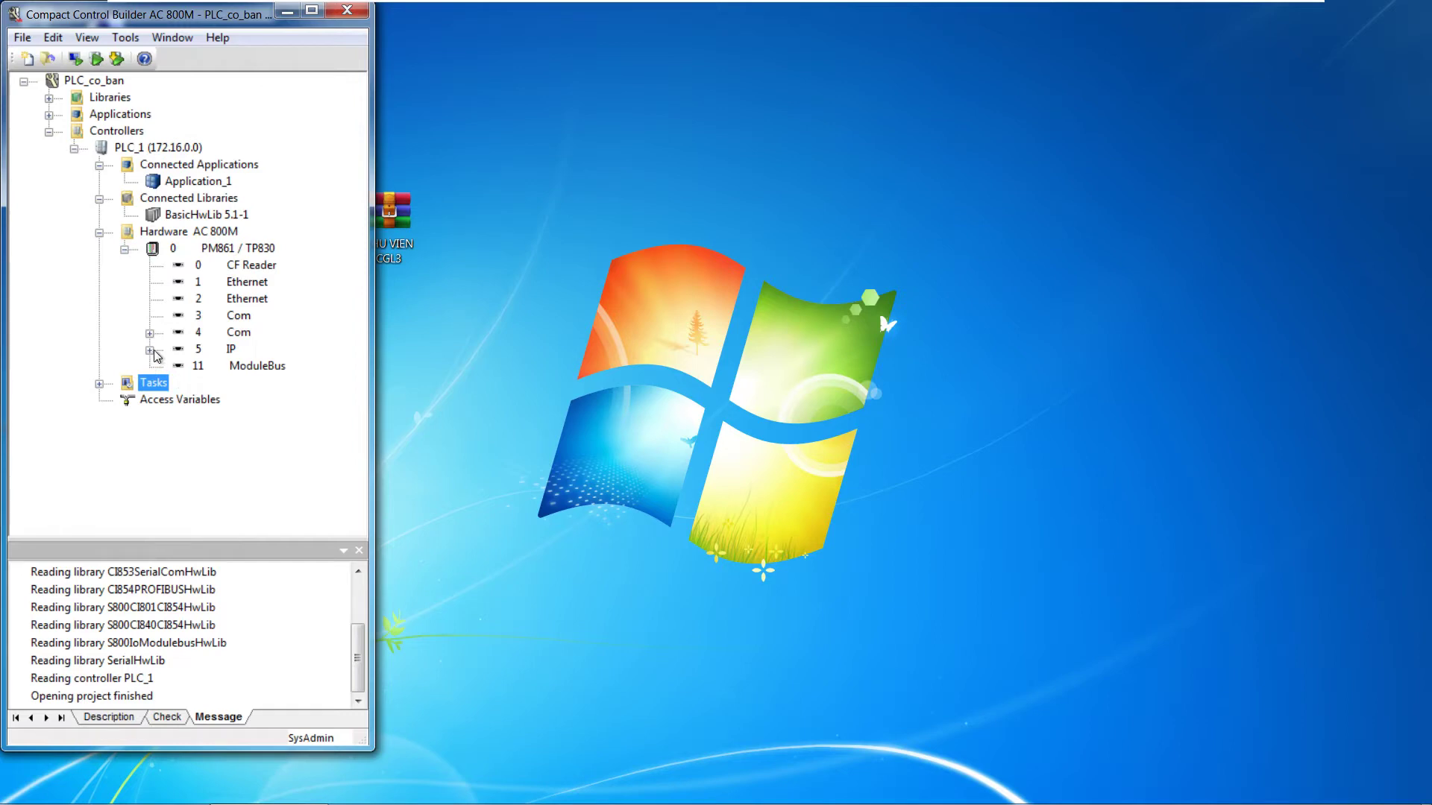
click(199, 246)
right_click(200, 244)
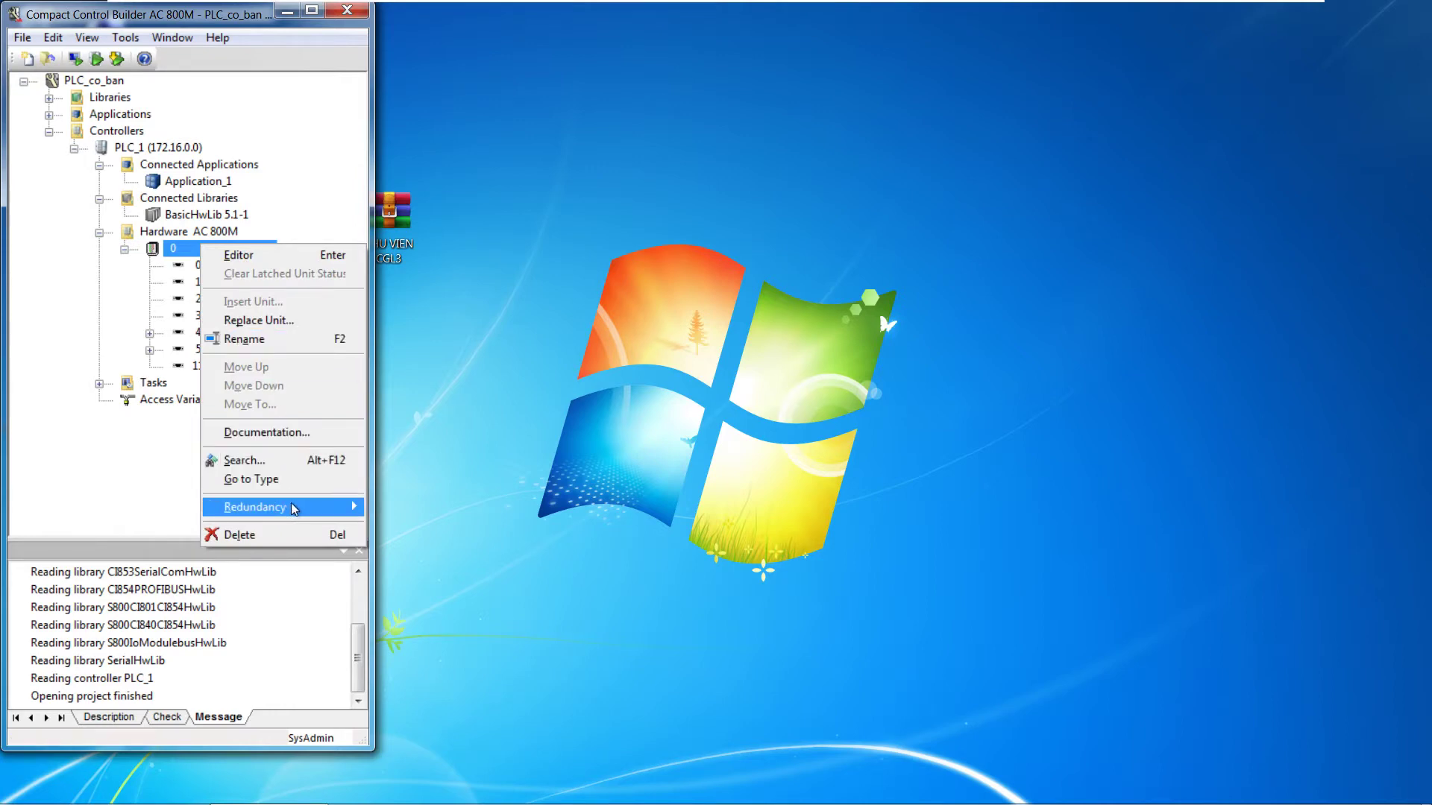
click(154, 323)
click(229, 365)
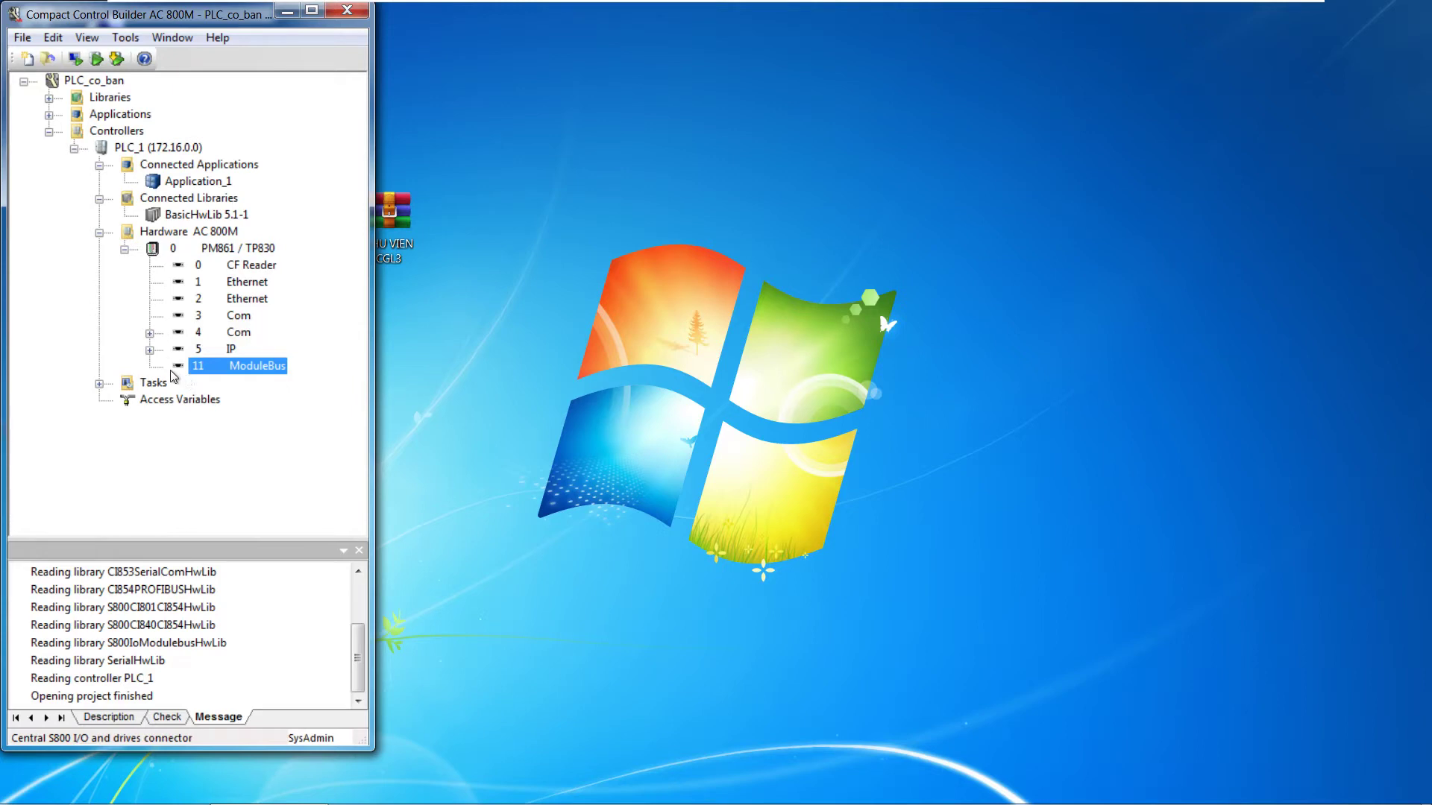
click(150, 349)
click(201, 263)
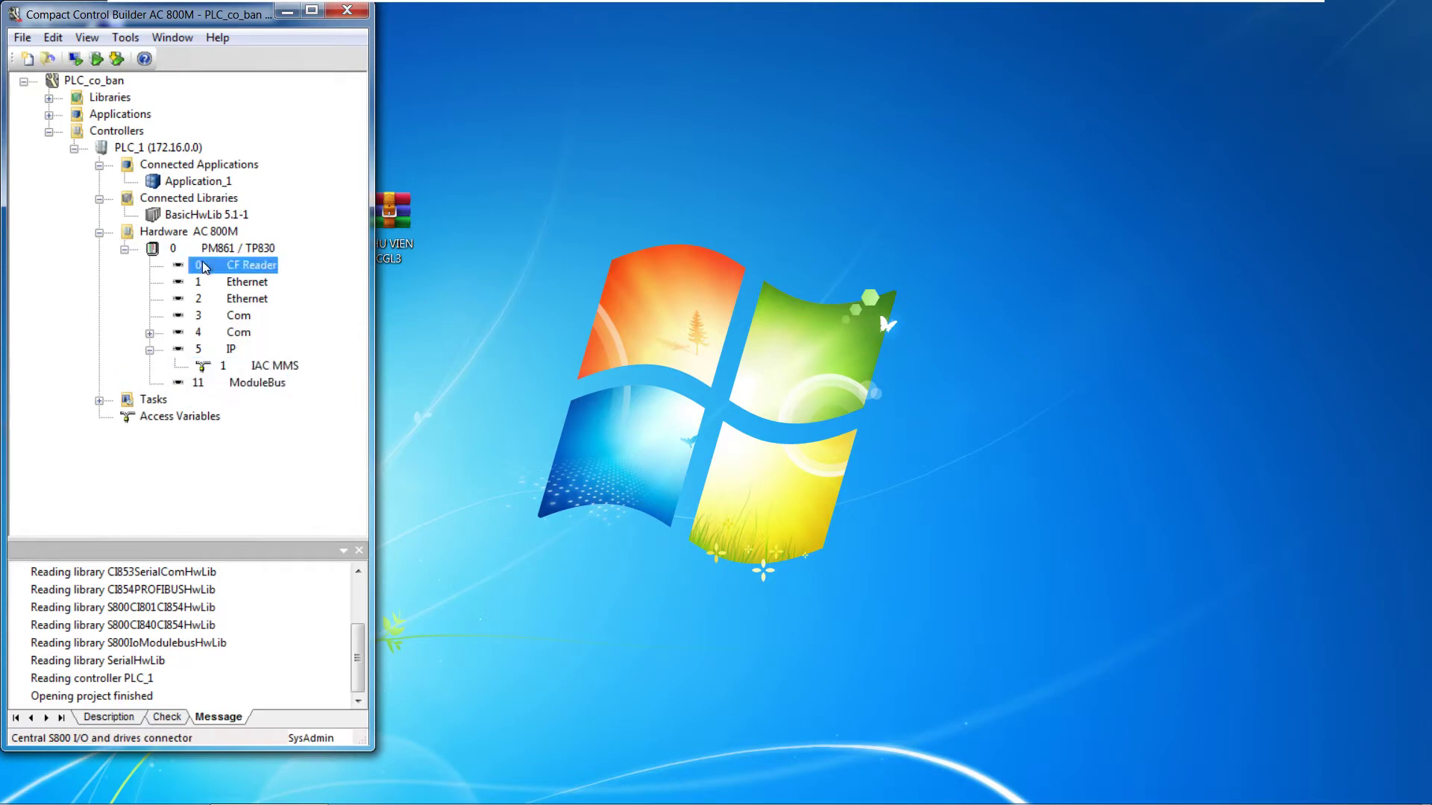
right_click(205, 249)
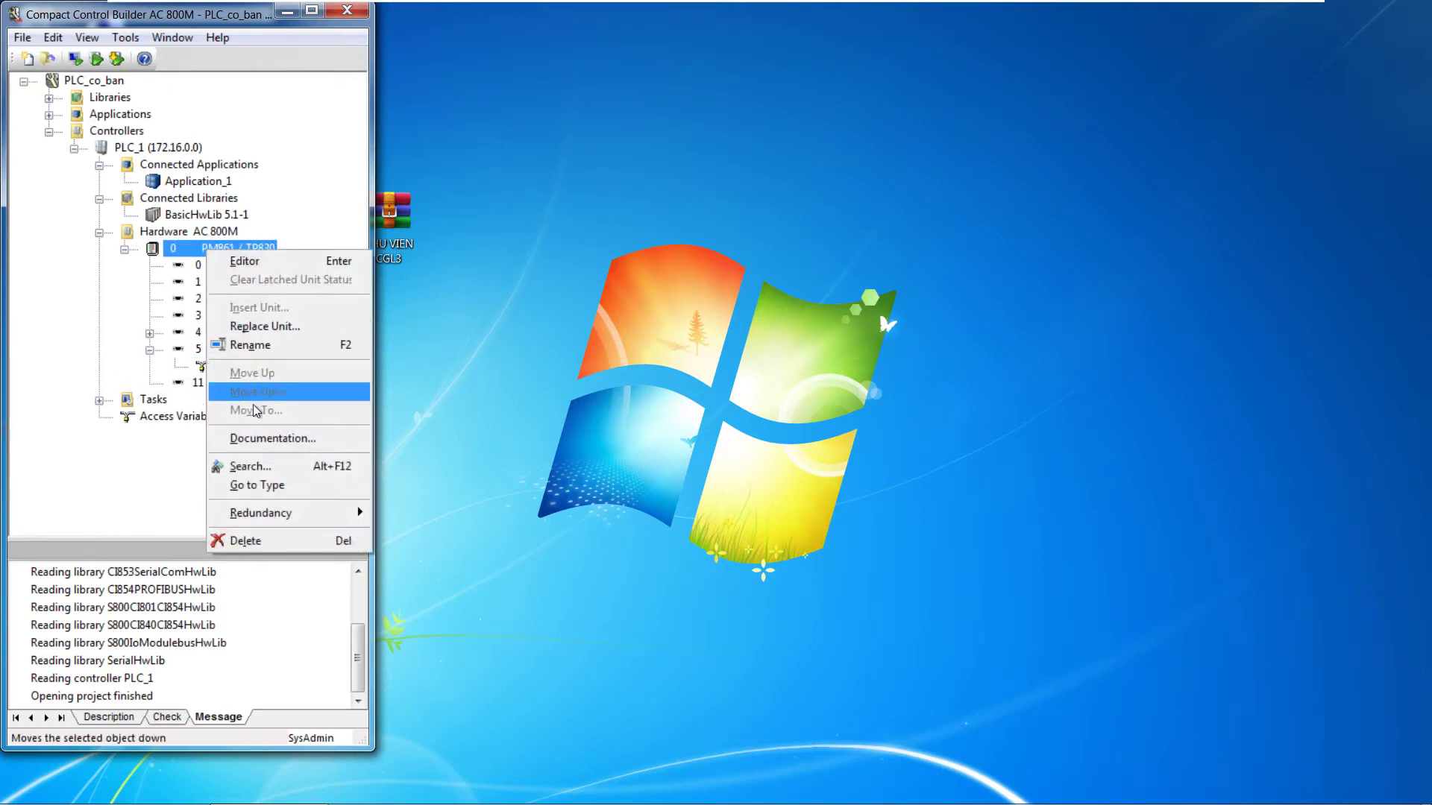
Insert a CI853 RS232 interface at position 1 under Hardware AC 800M, connecting its CI853SerialComHwLib library, and close the insertion dialog.
click(162, 234)
right_click(163, 235)
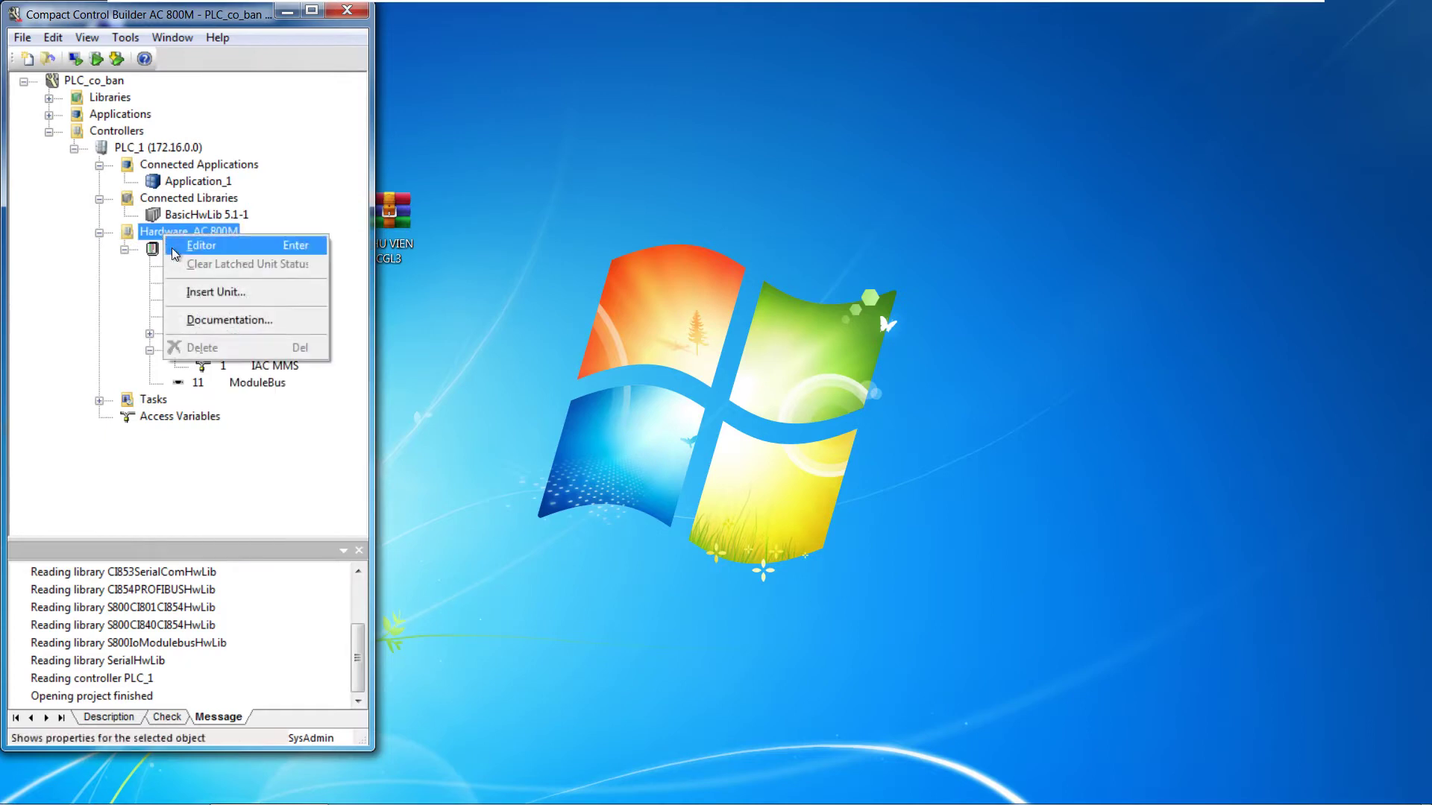
click(194, 289)
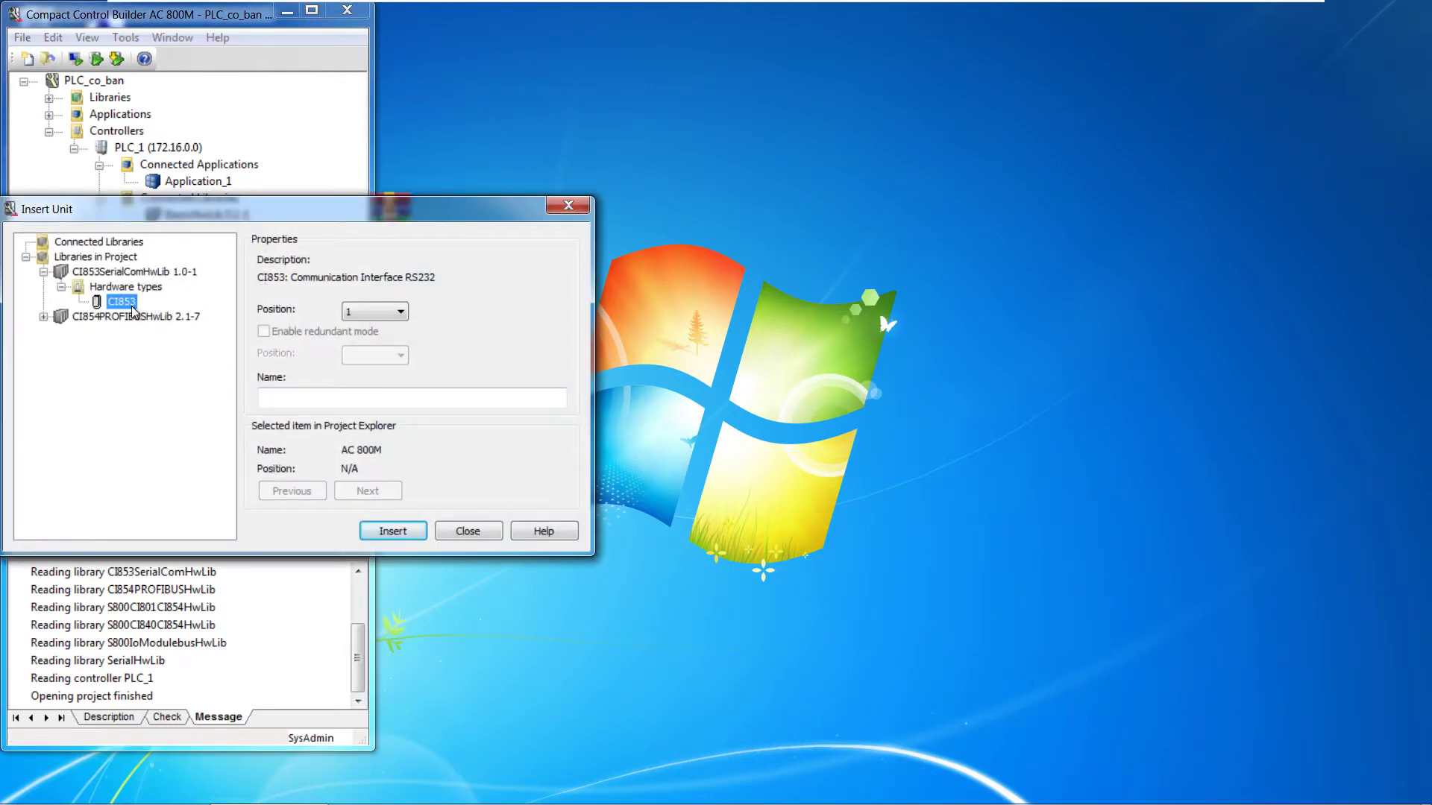
click(44, 317)
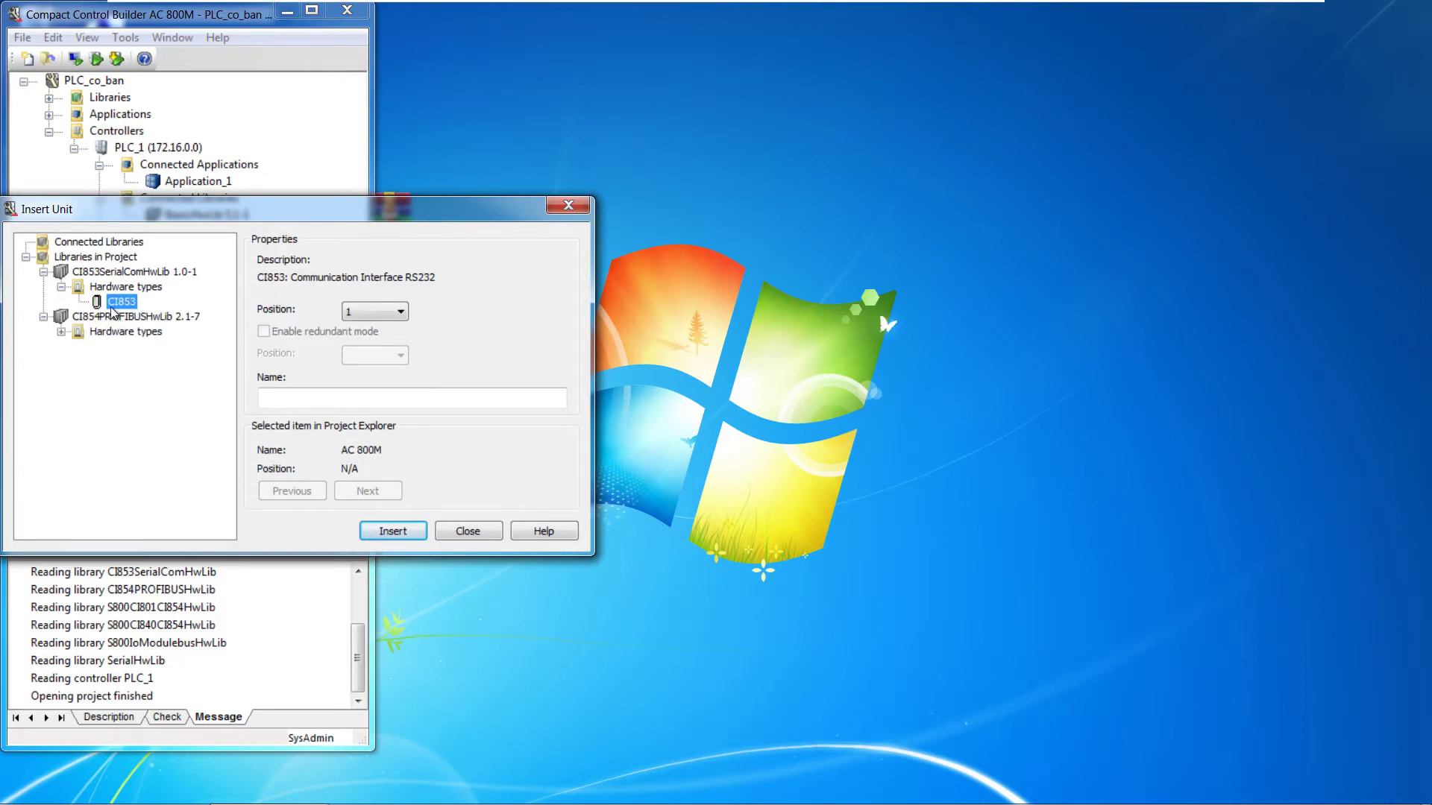
click(401, 531)
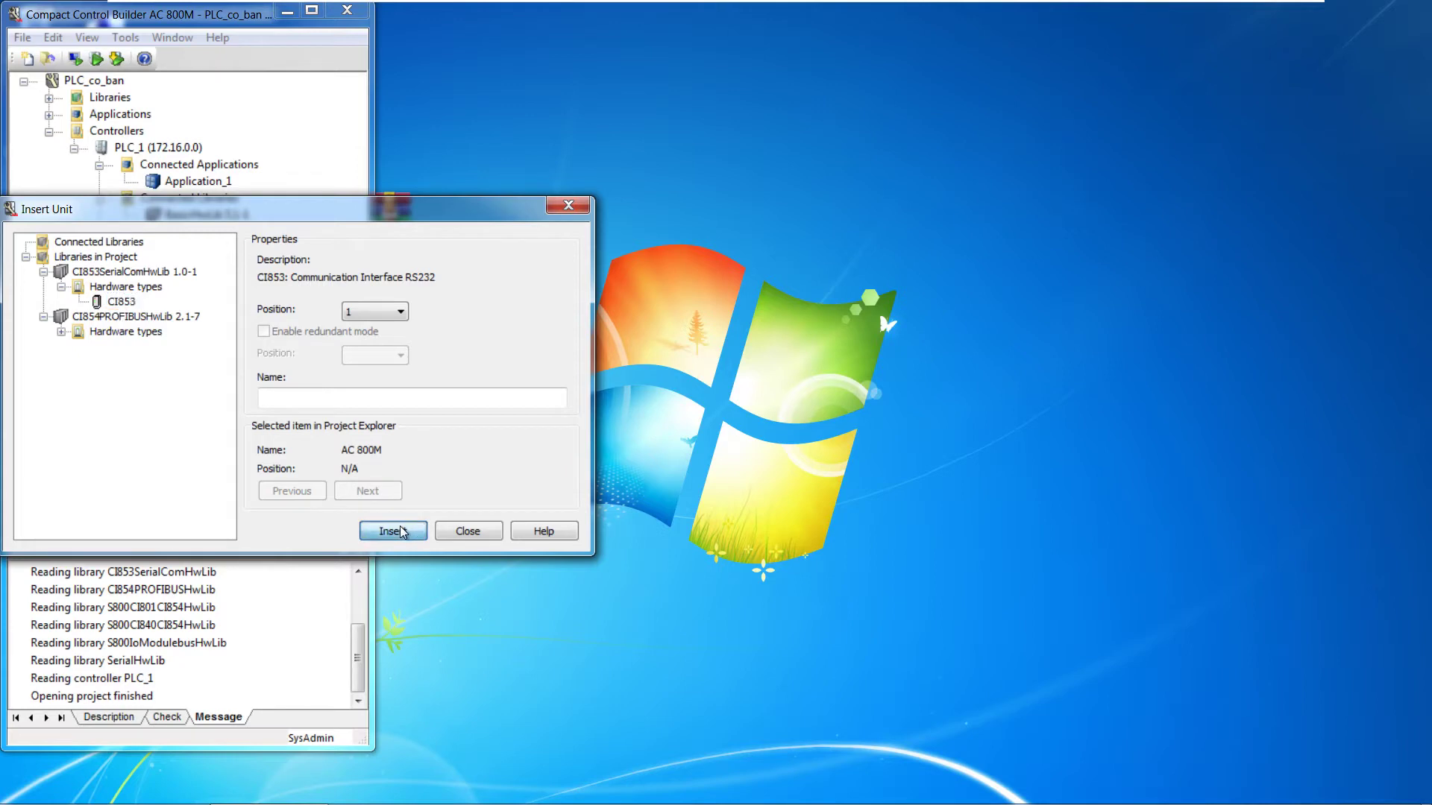
click(337, 426)
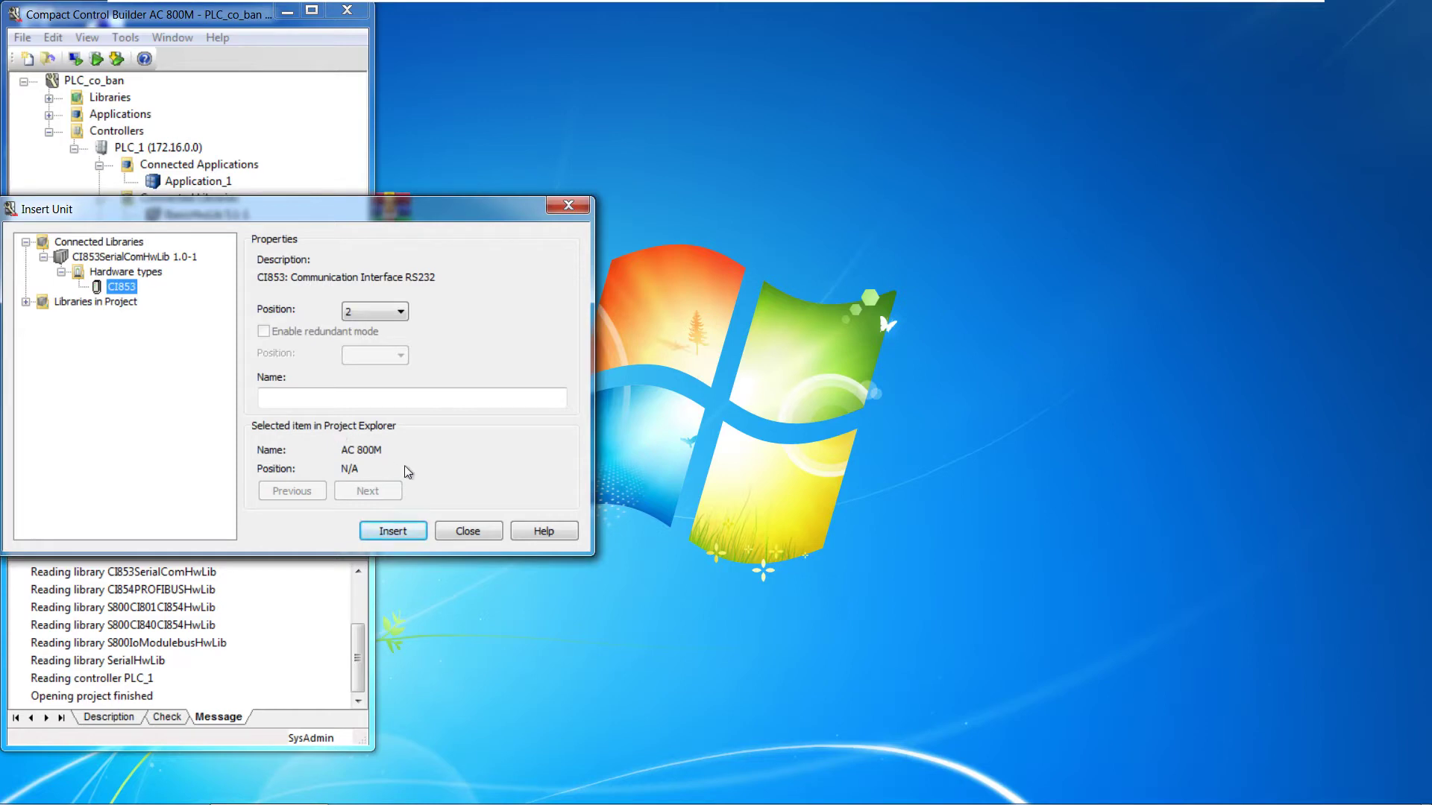
click(569, 210)
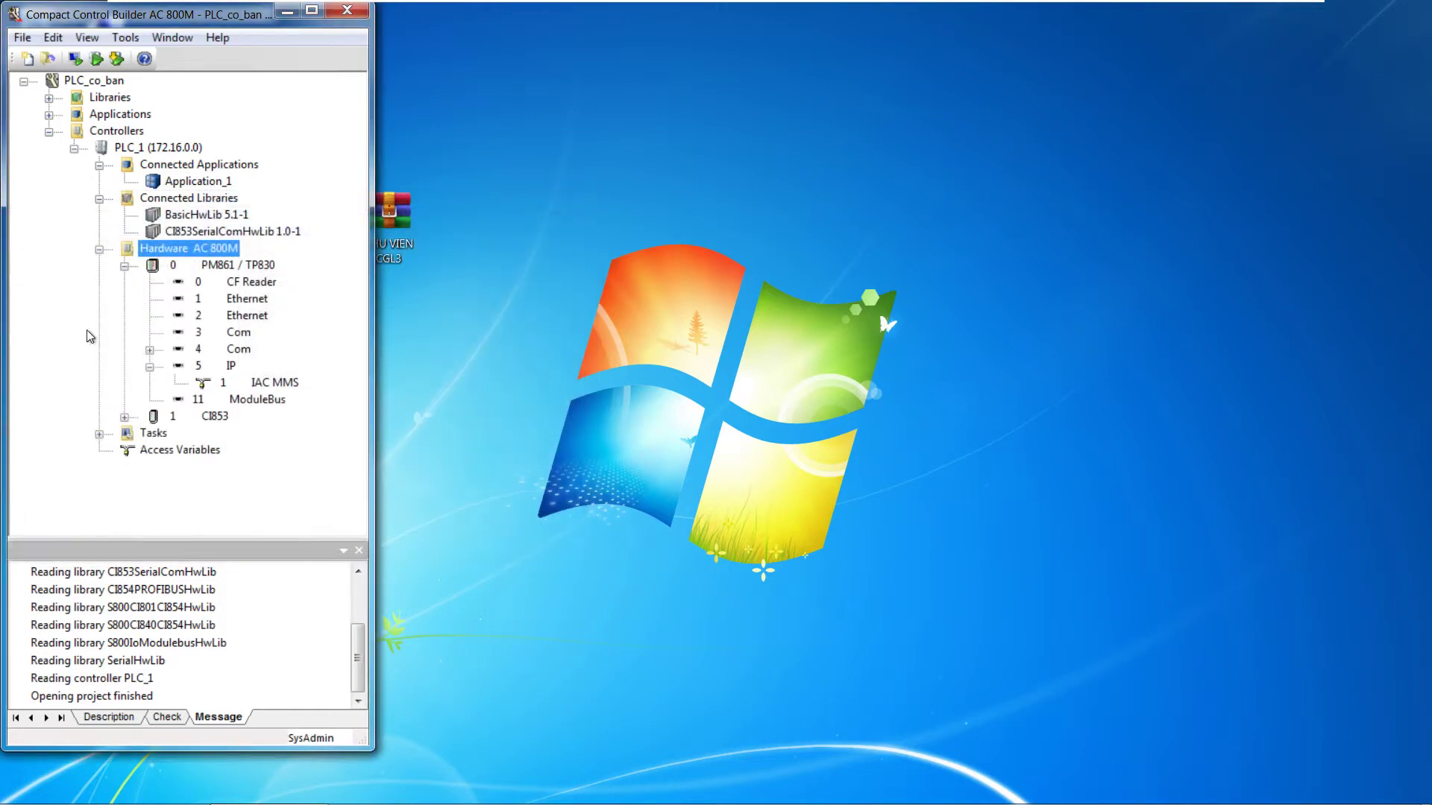
Expand the CI853 unit and examine which hardware types can be inserted under its first Com port, without inserting any.
click(128, 419)
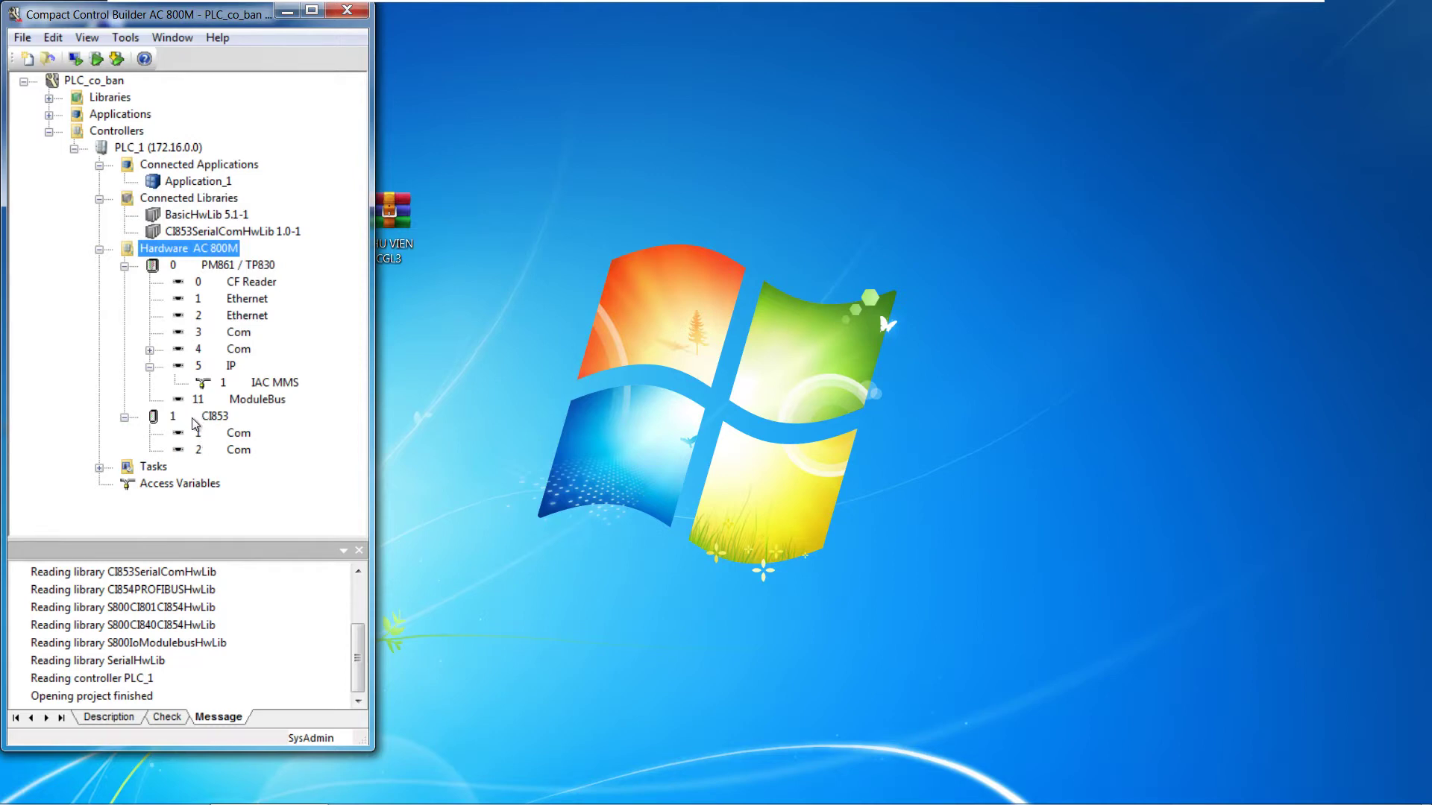
click(208, 434)
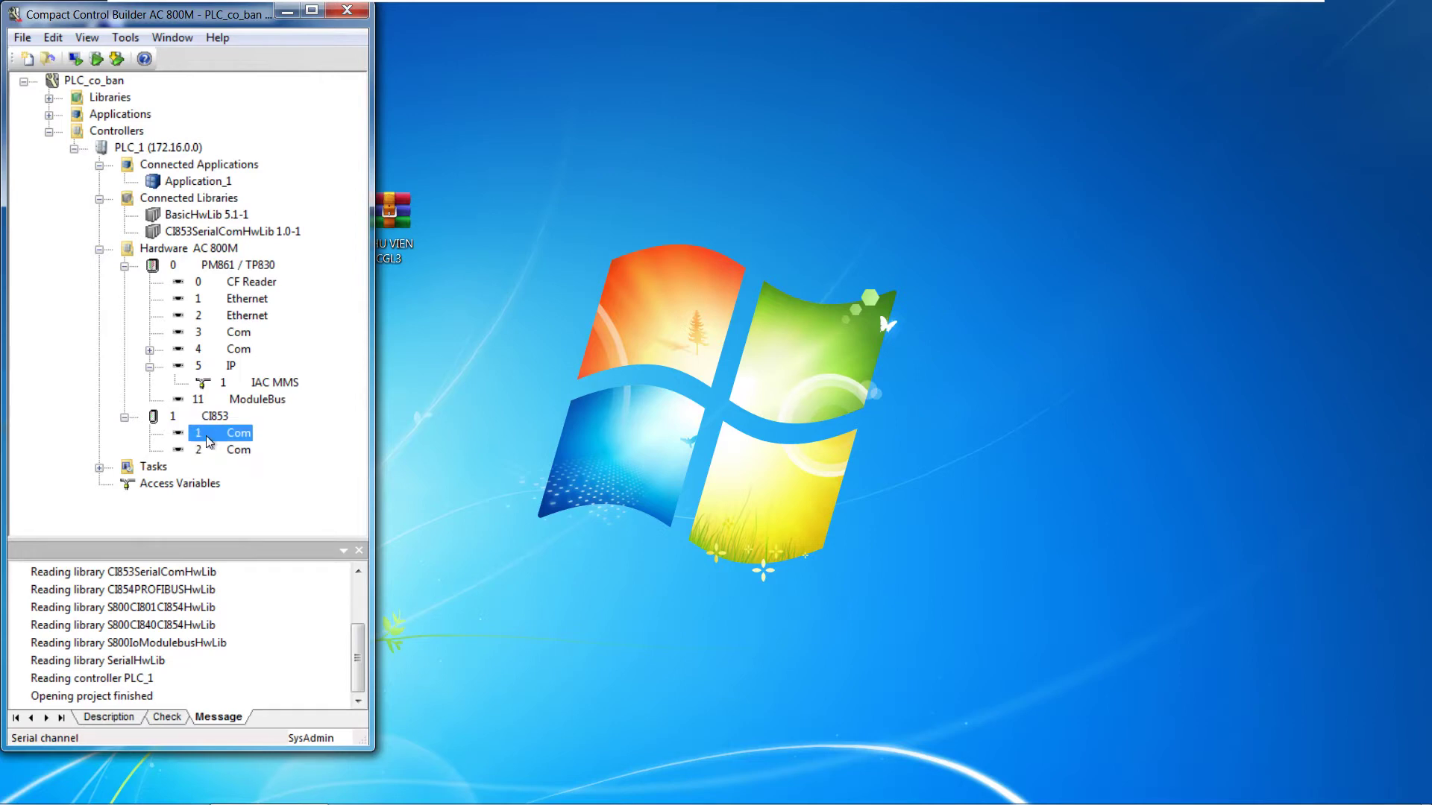
right_click(208, 437)
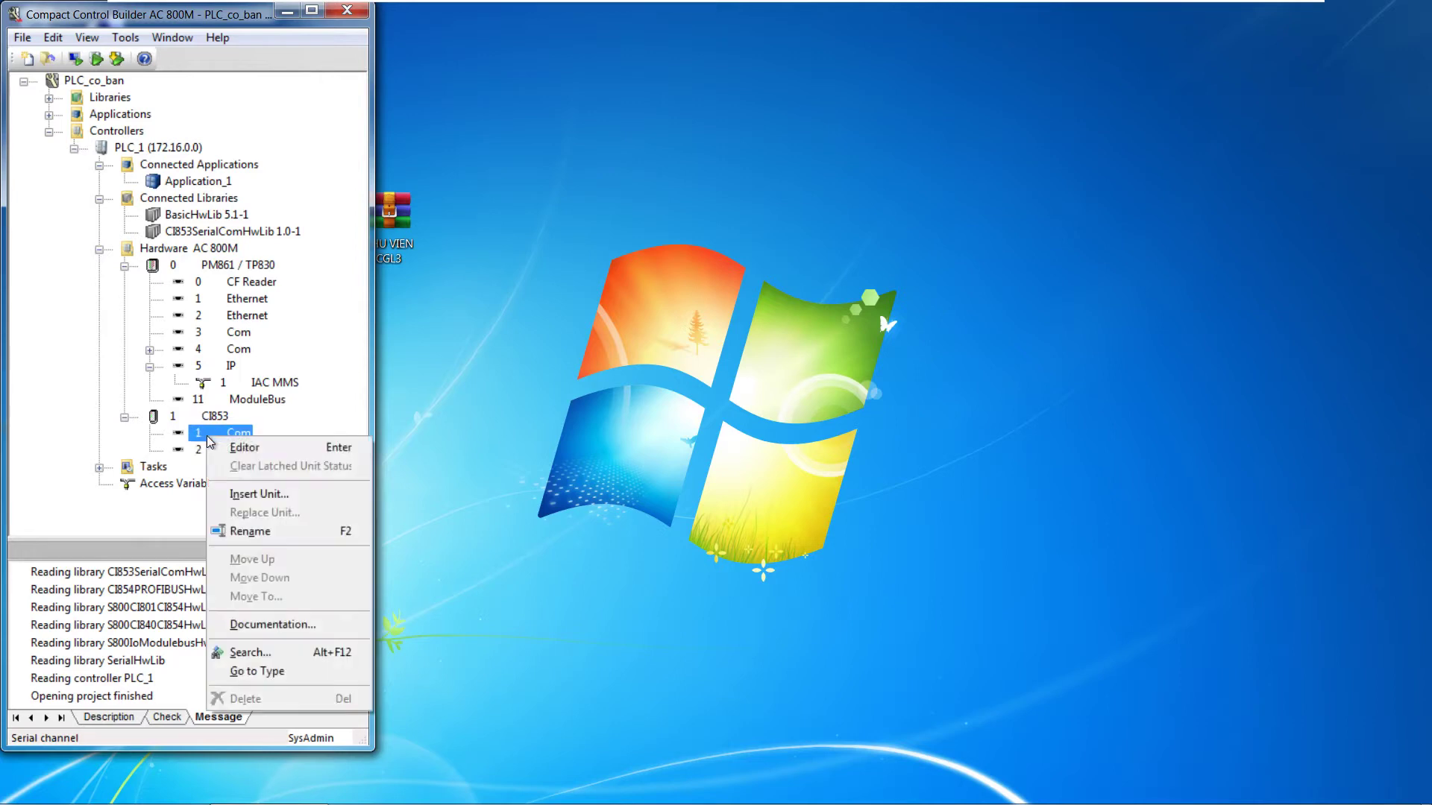
click(229, 492)
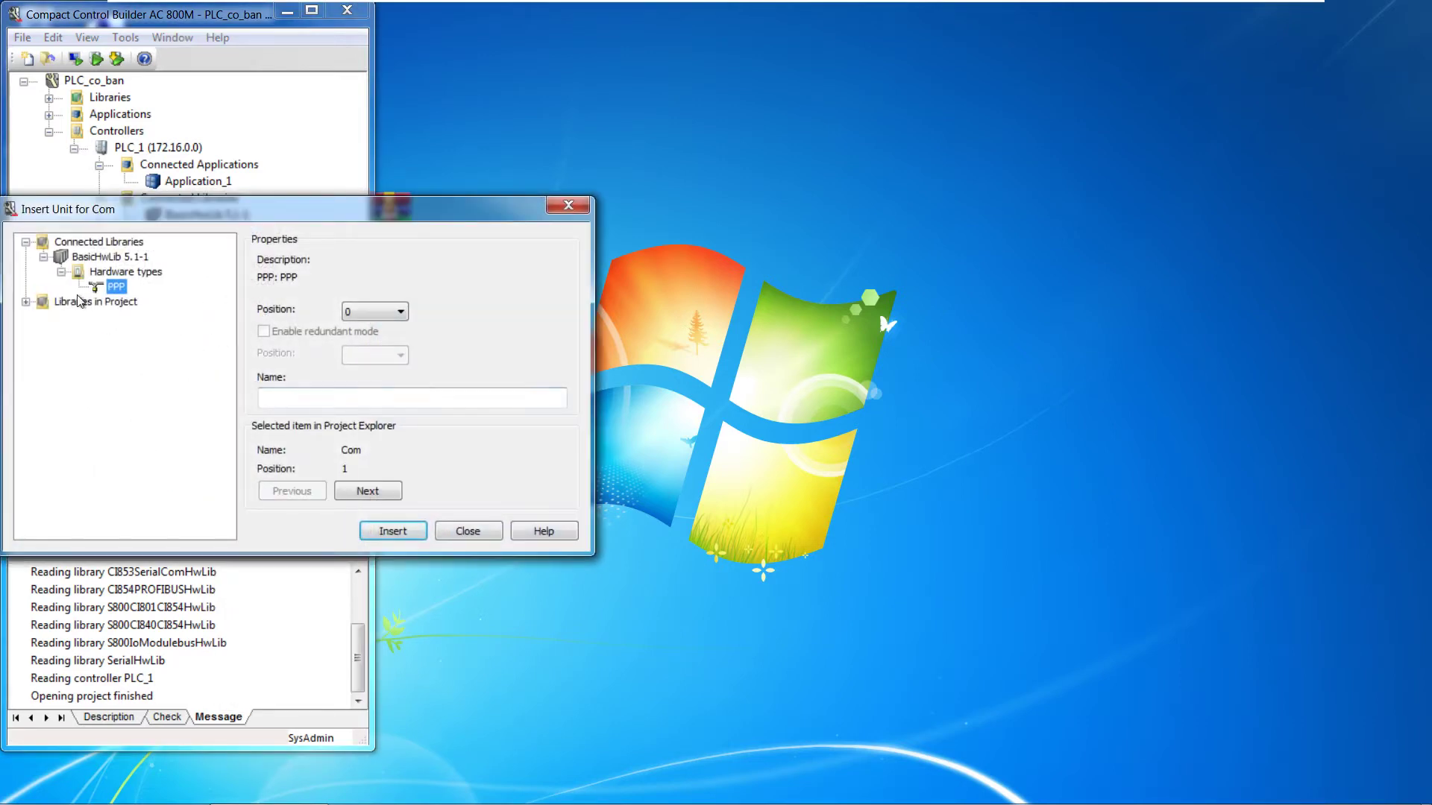
click(27, 301)
double_click(60, 320)
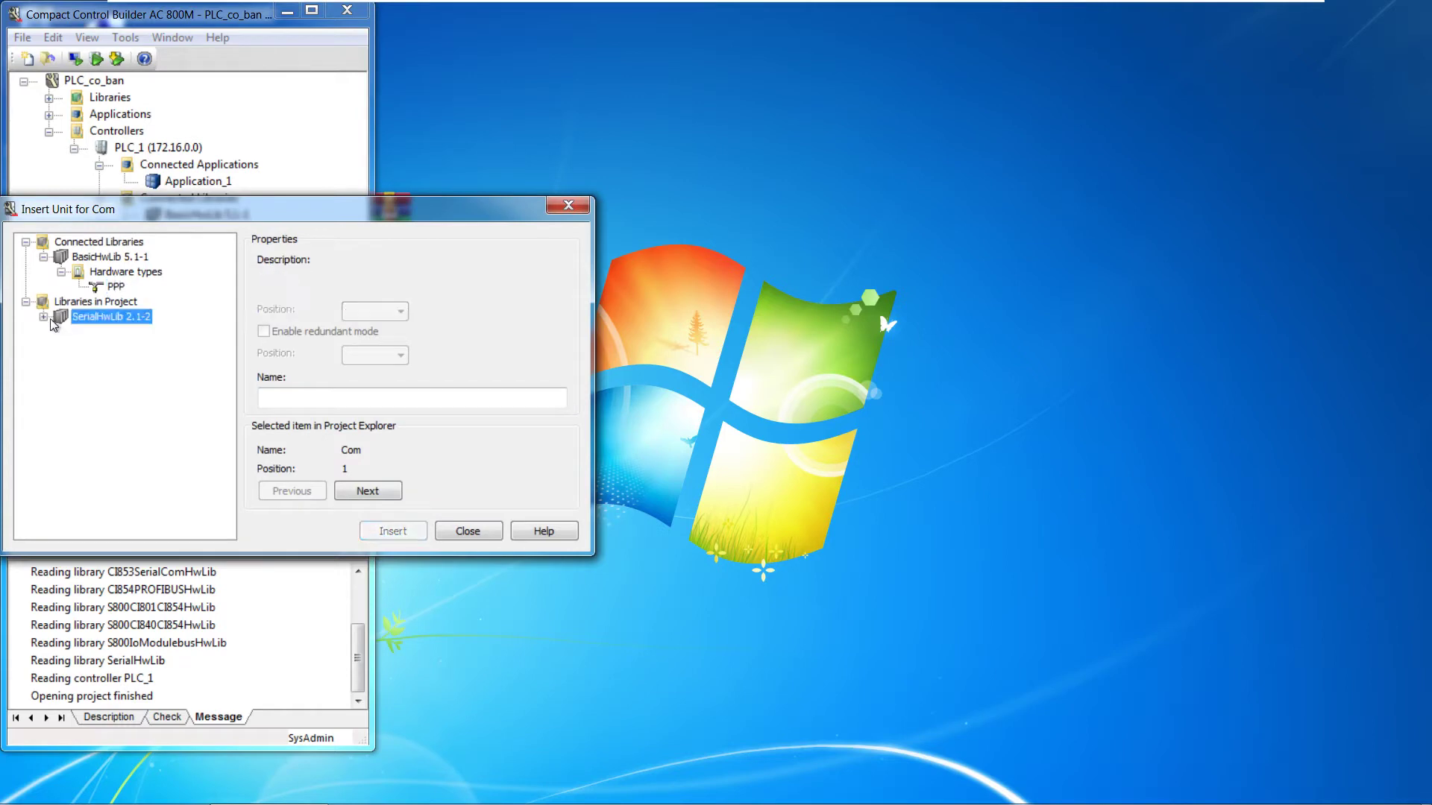
click(62, 332)
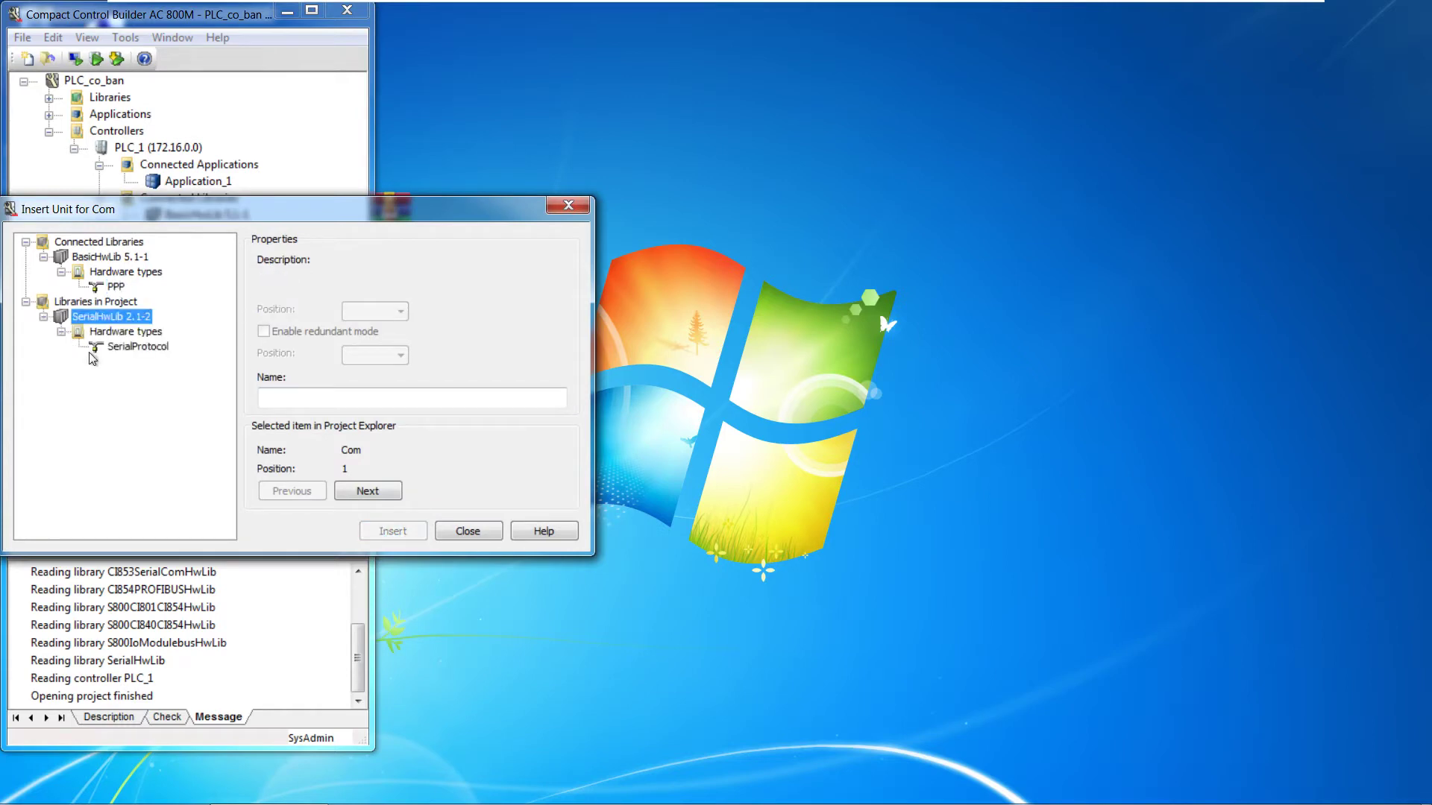
click(112, 287)
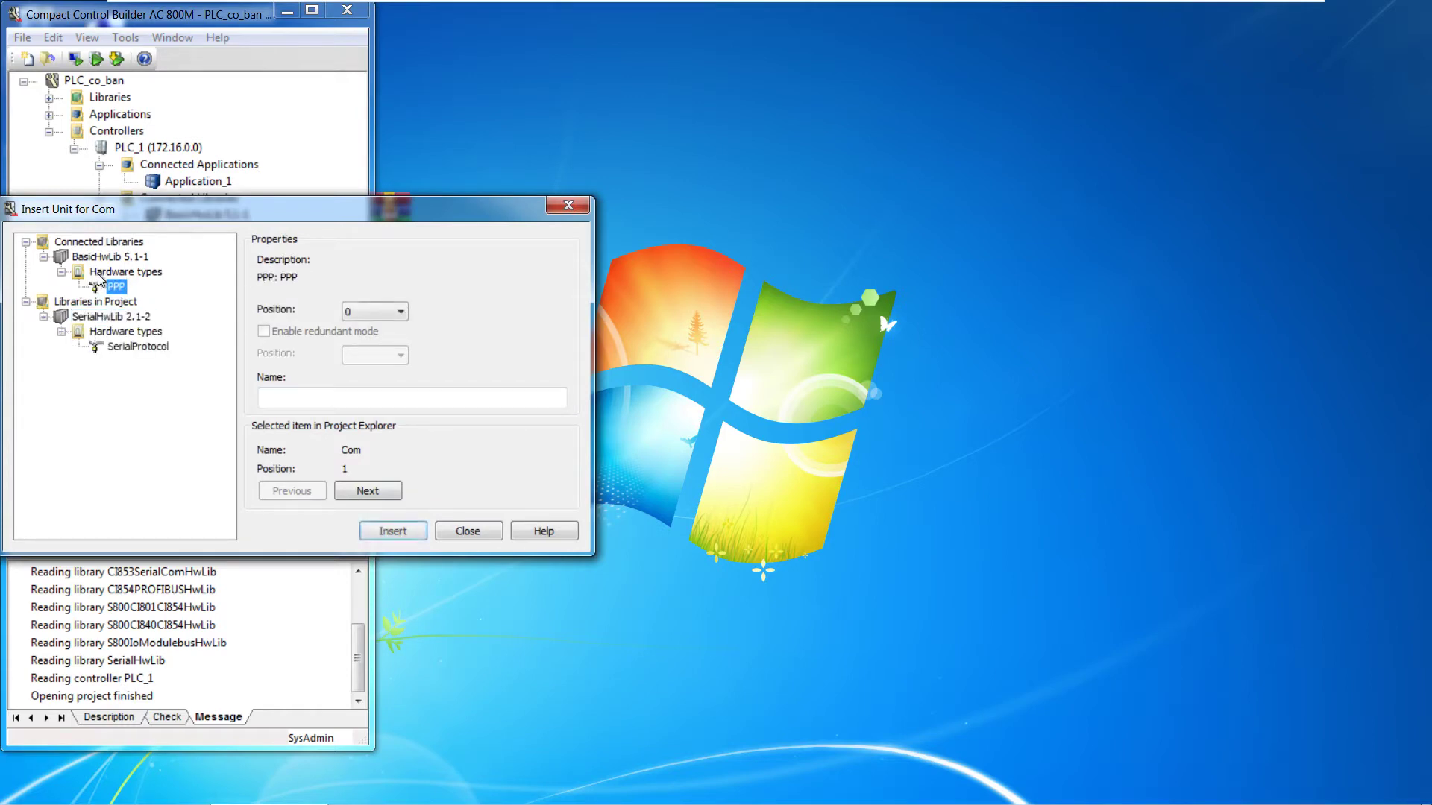
click(578, 212)
Examine the serial settings of the CI853's first Com port and recheck the units offered for insertion there.
right_click(214, 414)
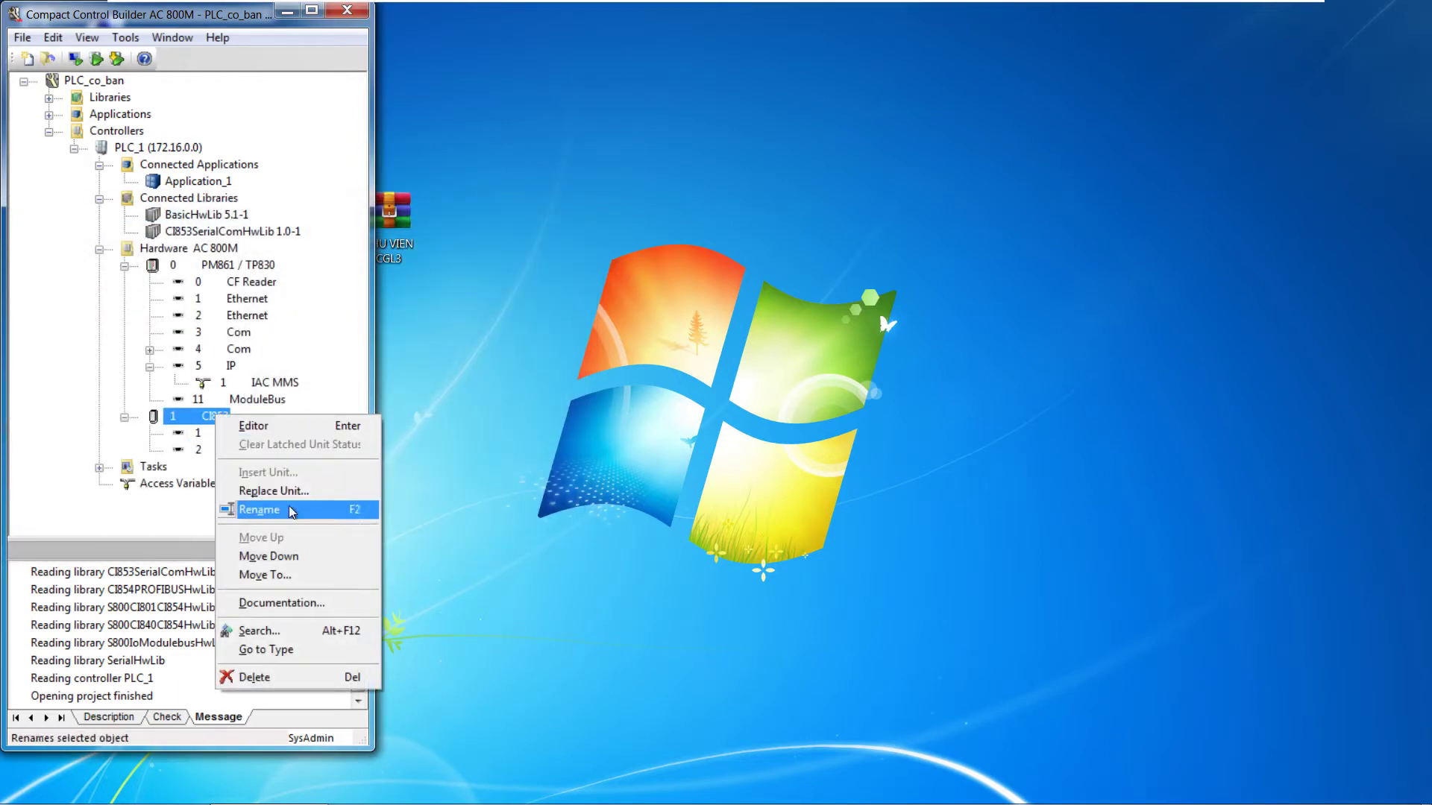
click(195, 410)
click(193, 447)
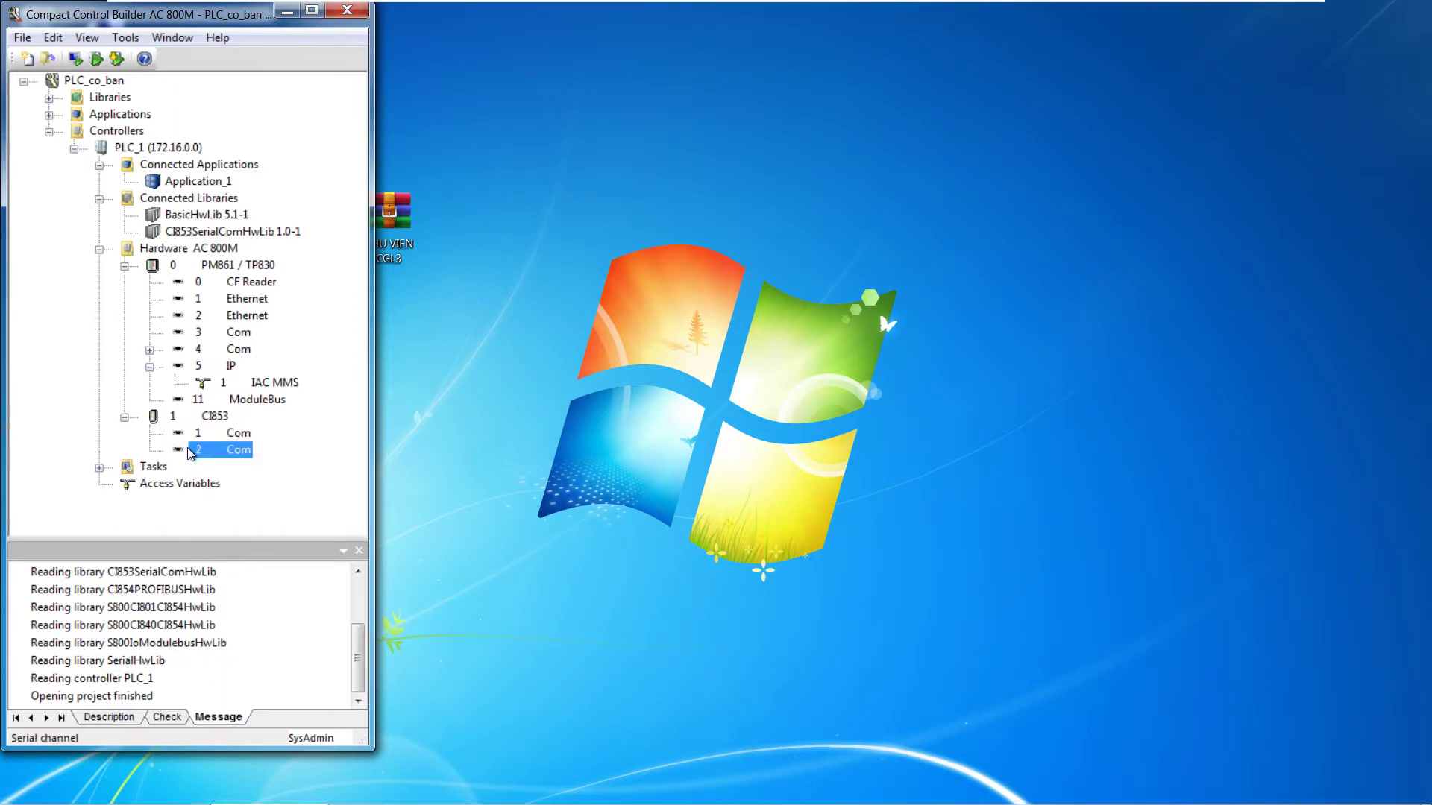
key(Up)
key(Down)
double_click(203, 434)
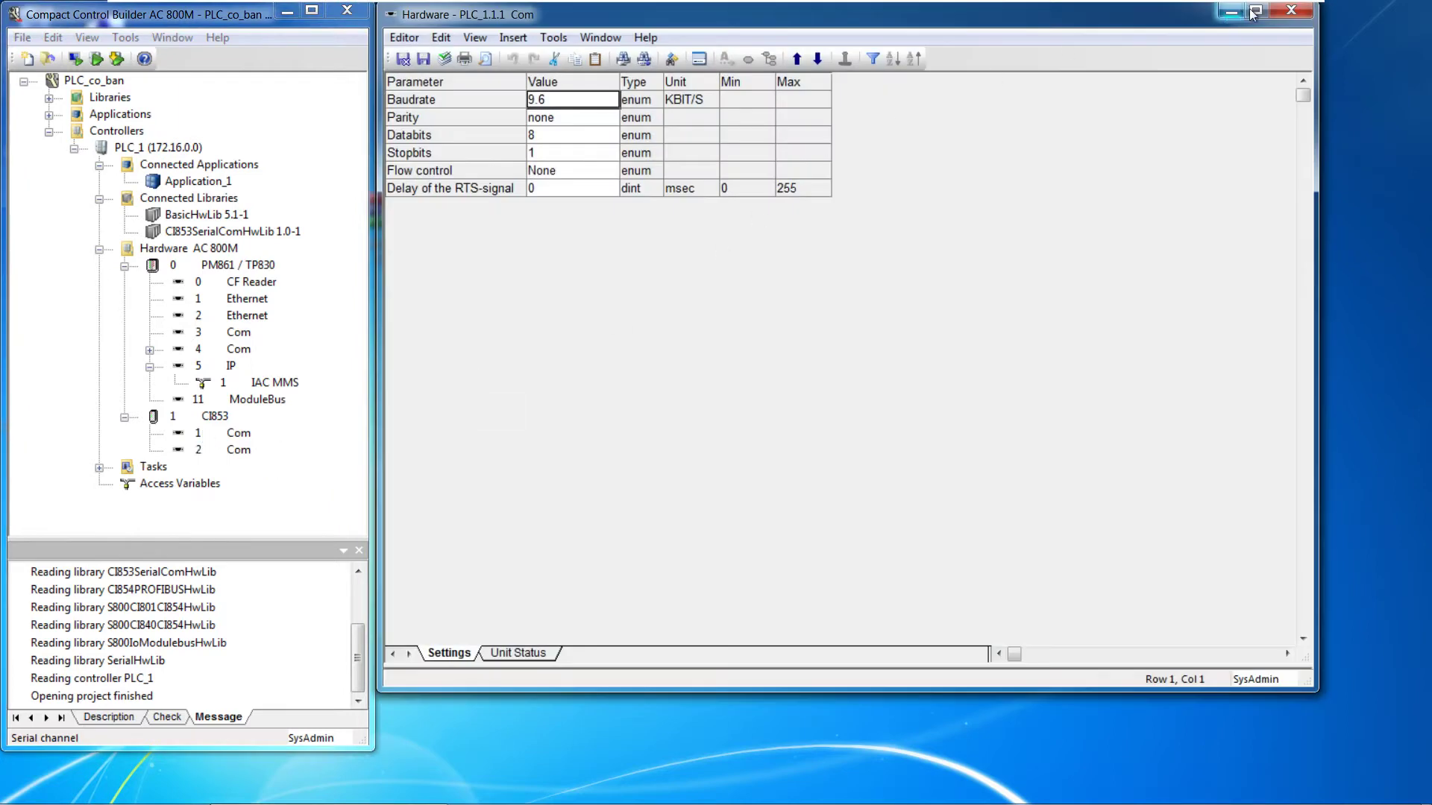
click(1291, 10)
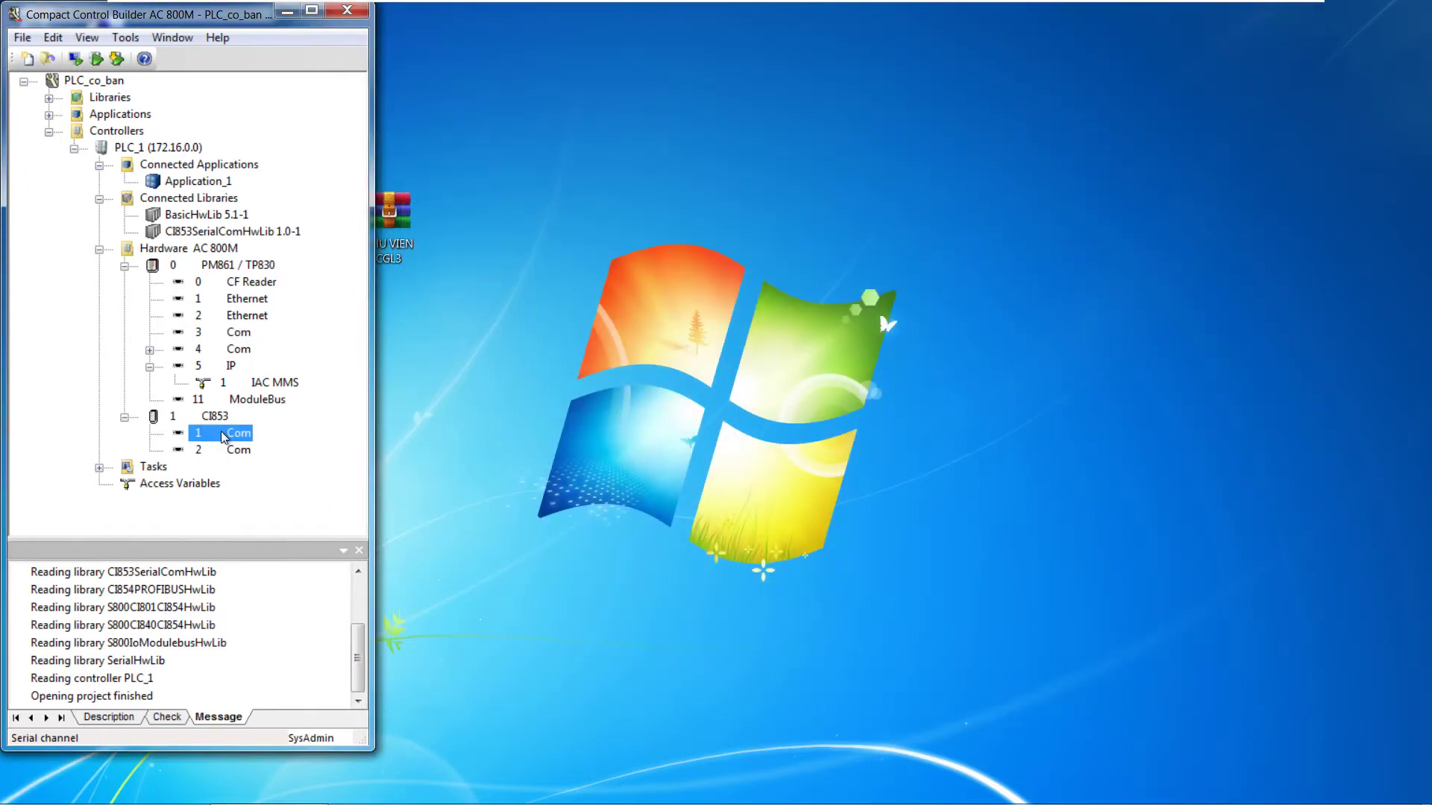
right_click(222, 434)
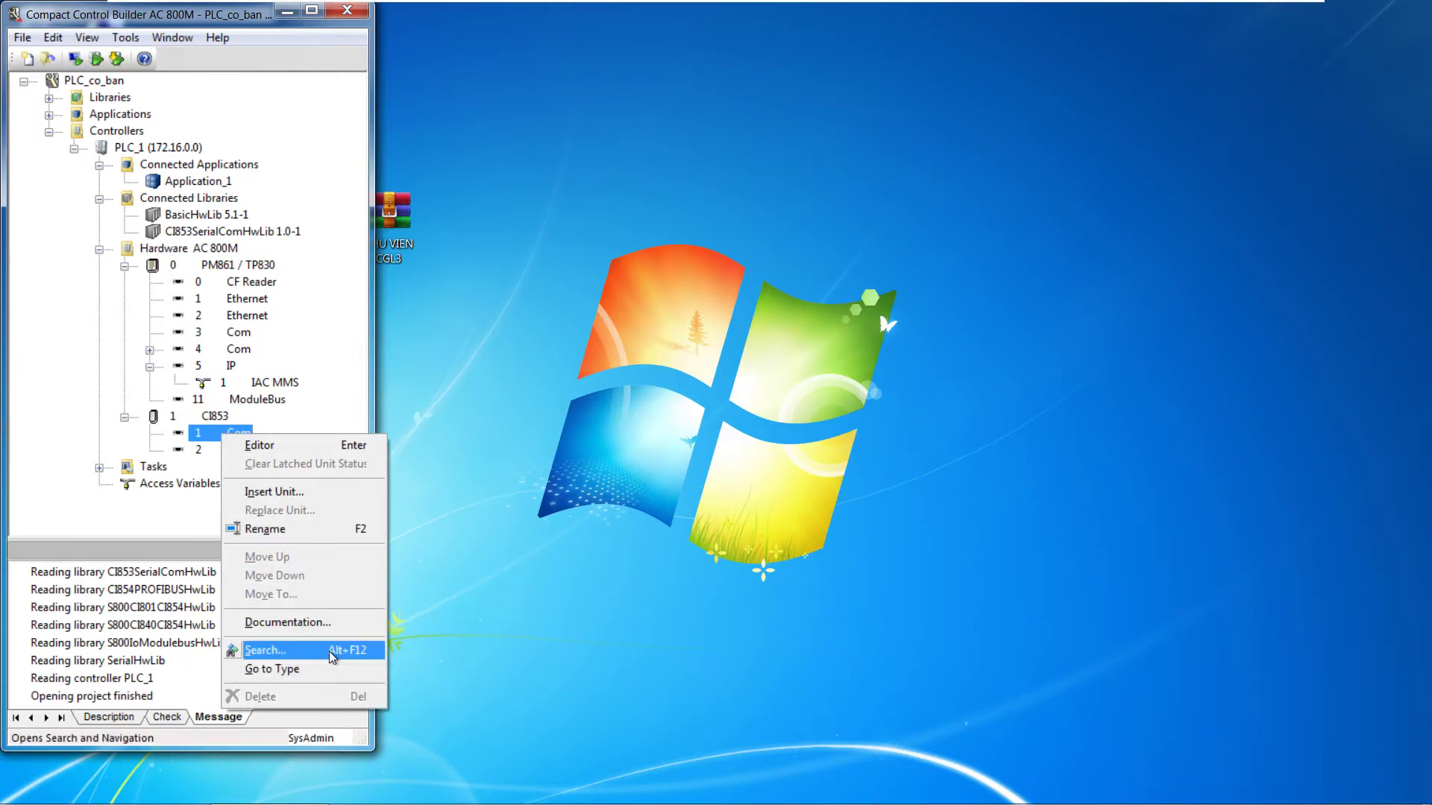
click(314, 494)
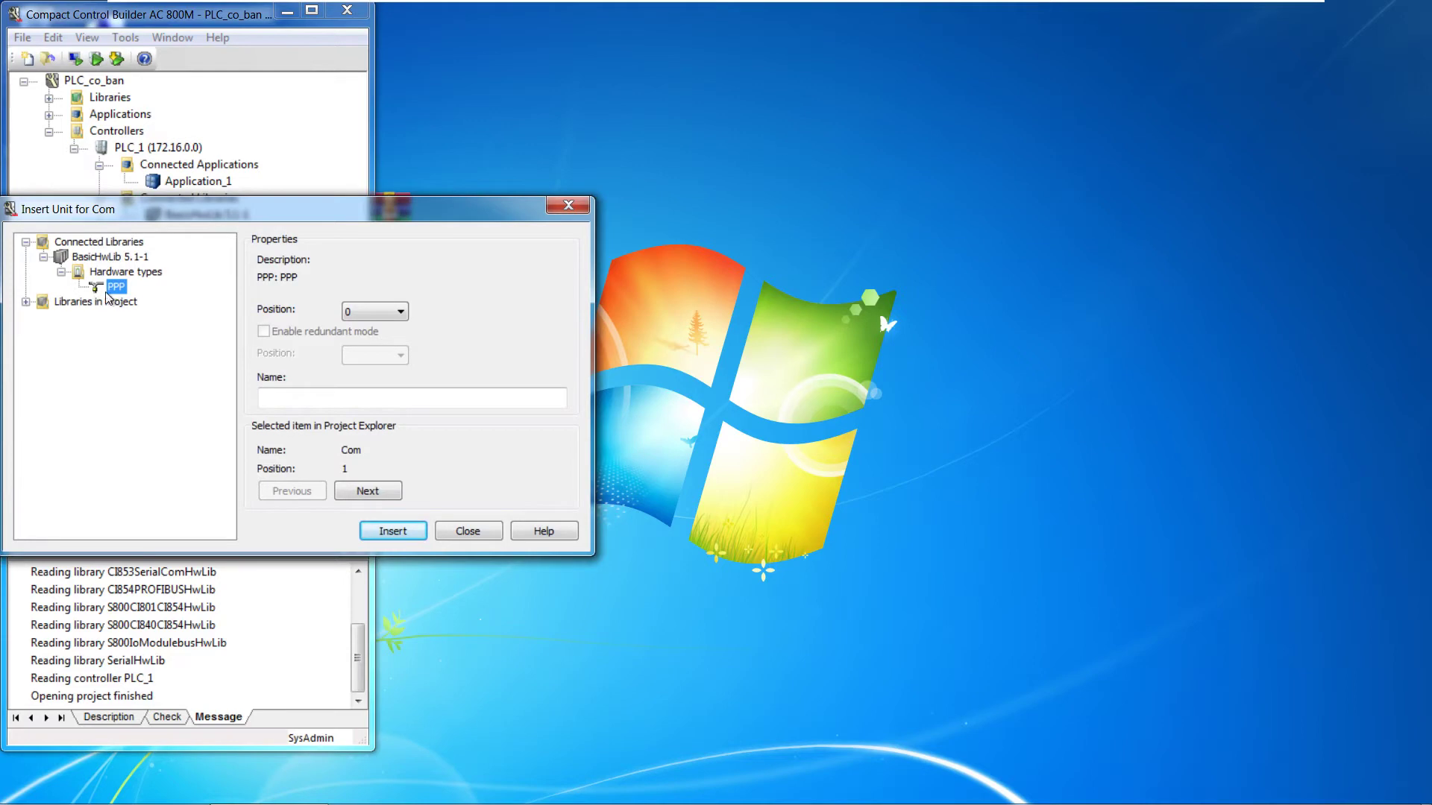
click(569, 206)
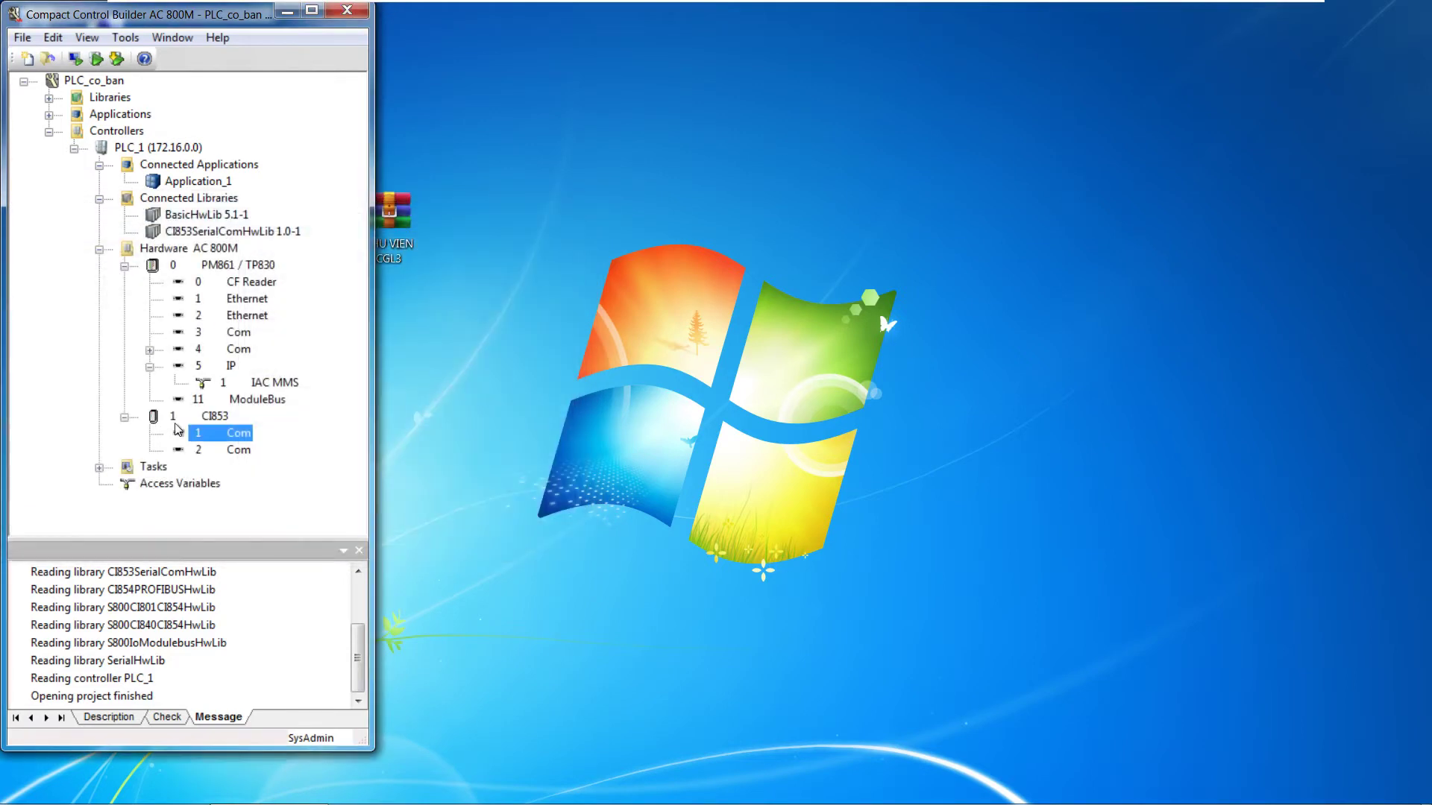
Insert a CI854 Profibus-DPV1 interface at position 2 under Hardware AC 800M, connecting its CI854PROFIBUSHwLib library, and close the insertion dialog.
click(182, 414)
click(159, 266)
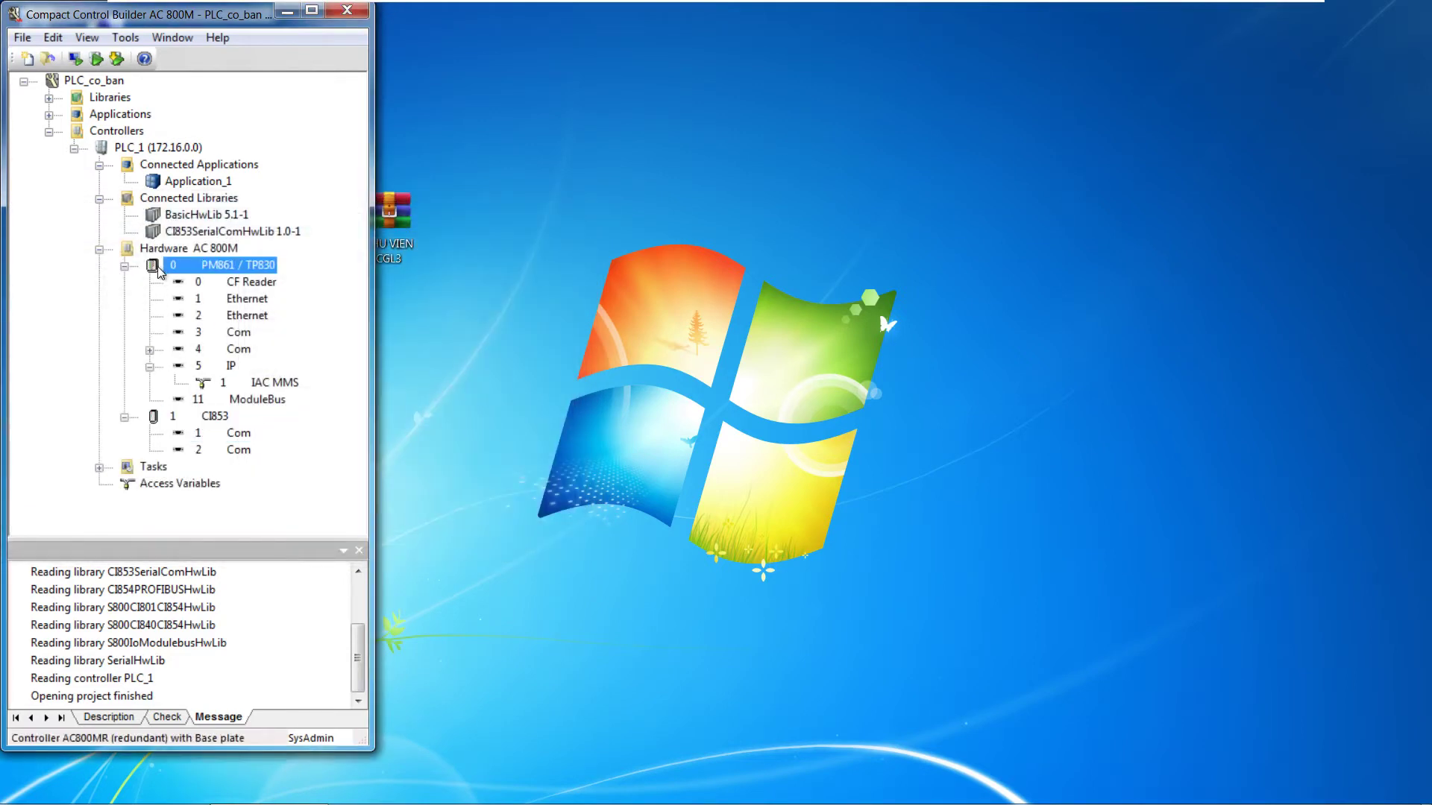
right_click(158, 267)
click(181, 247)
right_click(181, 248)
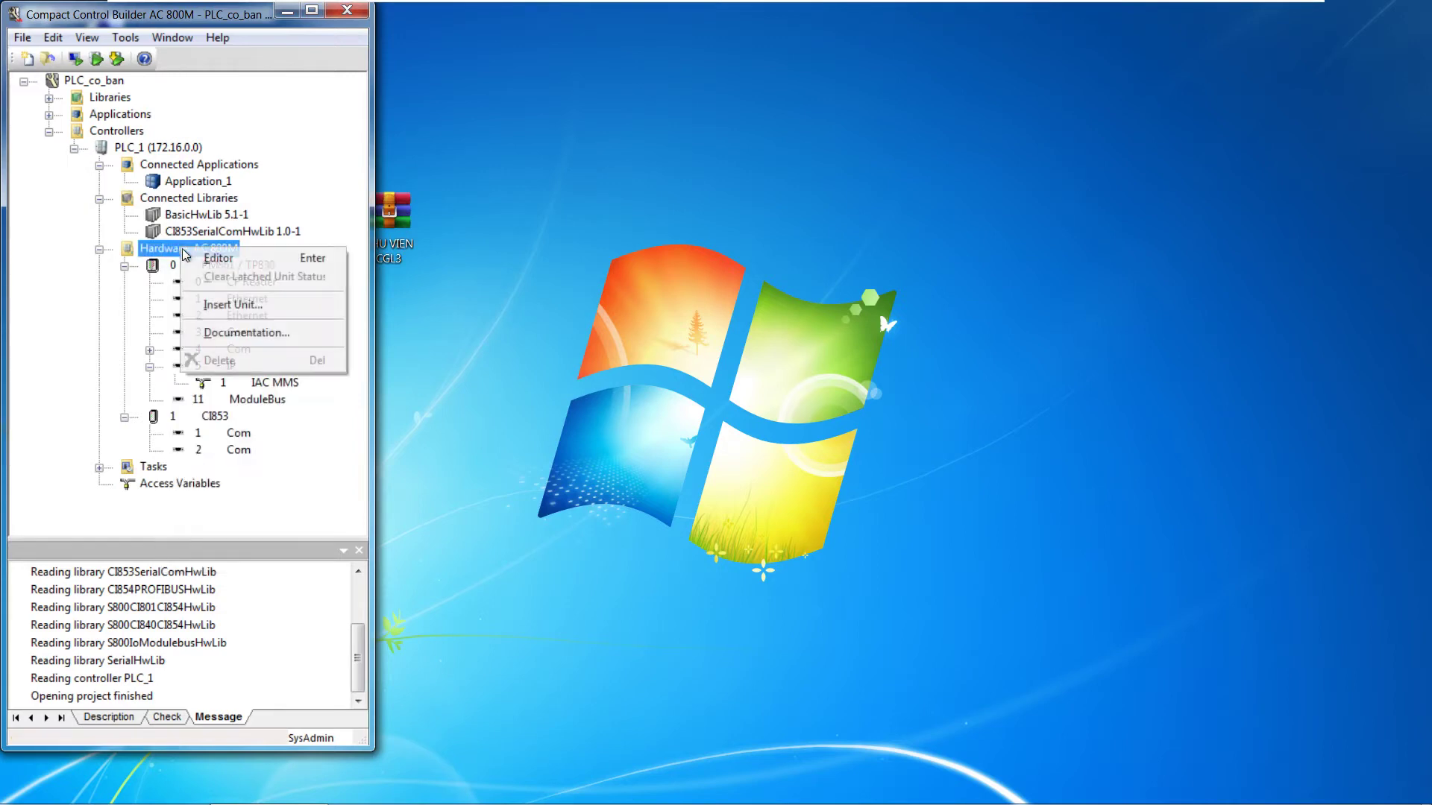
click(225, 313)
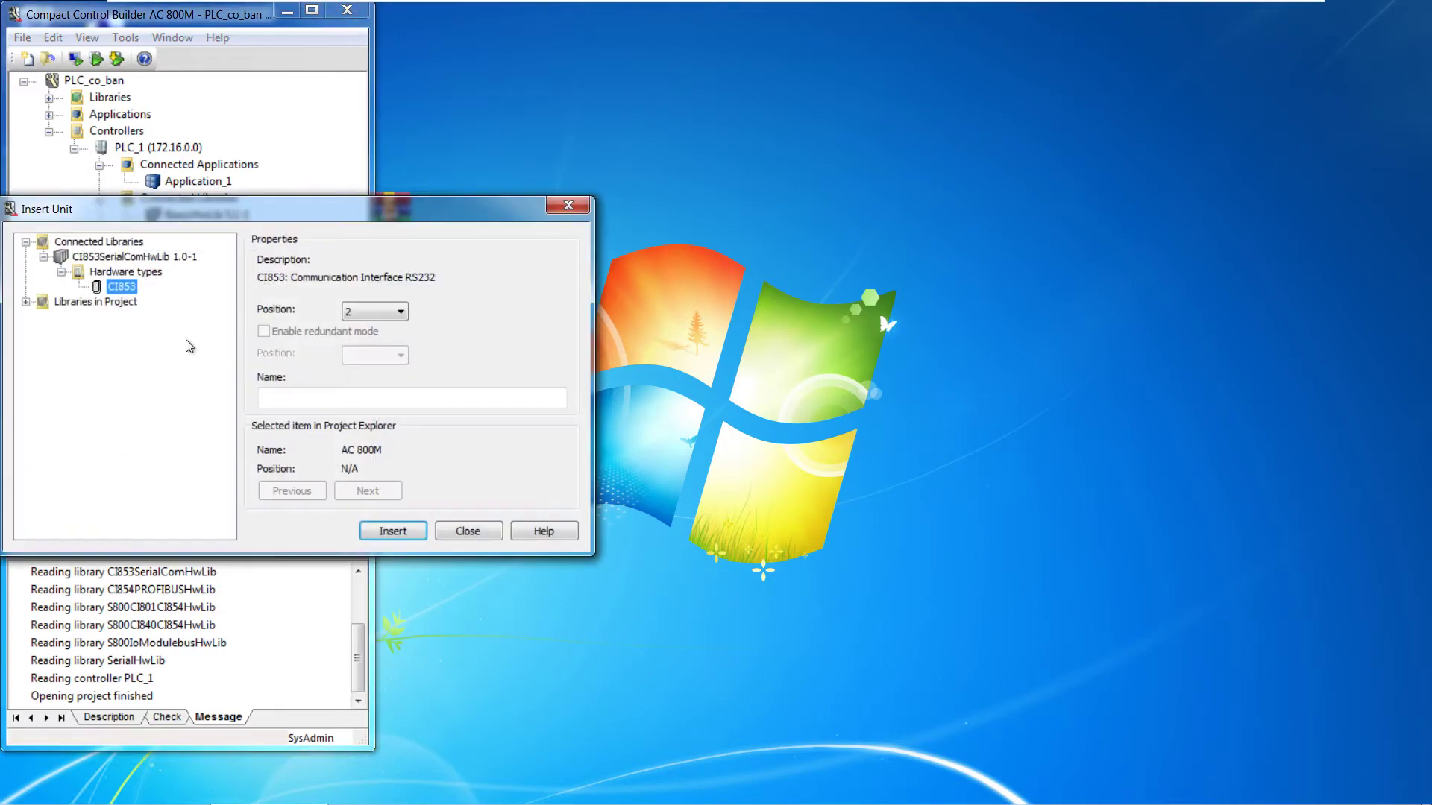
click(25, 301)
click(43, 316)
double_click(85, 332)
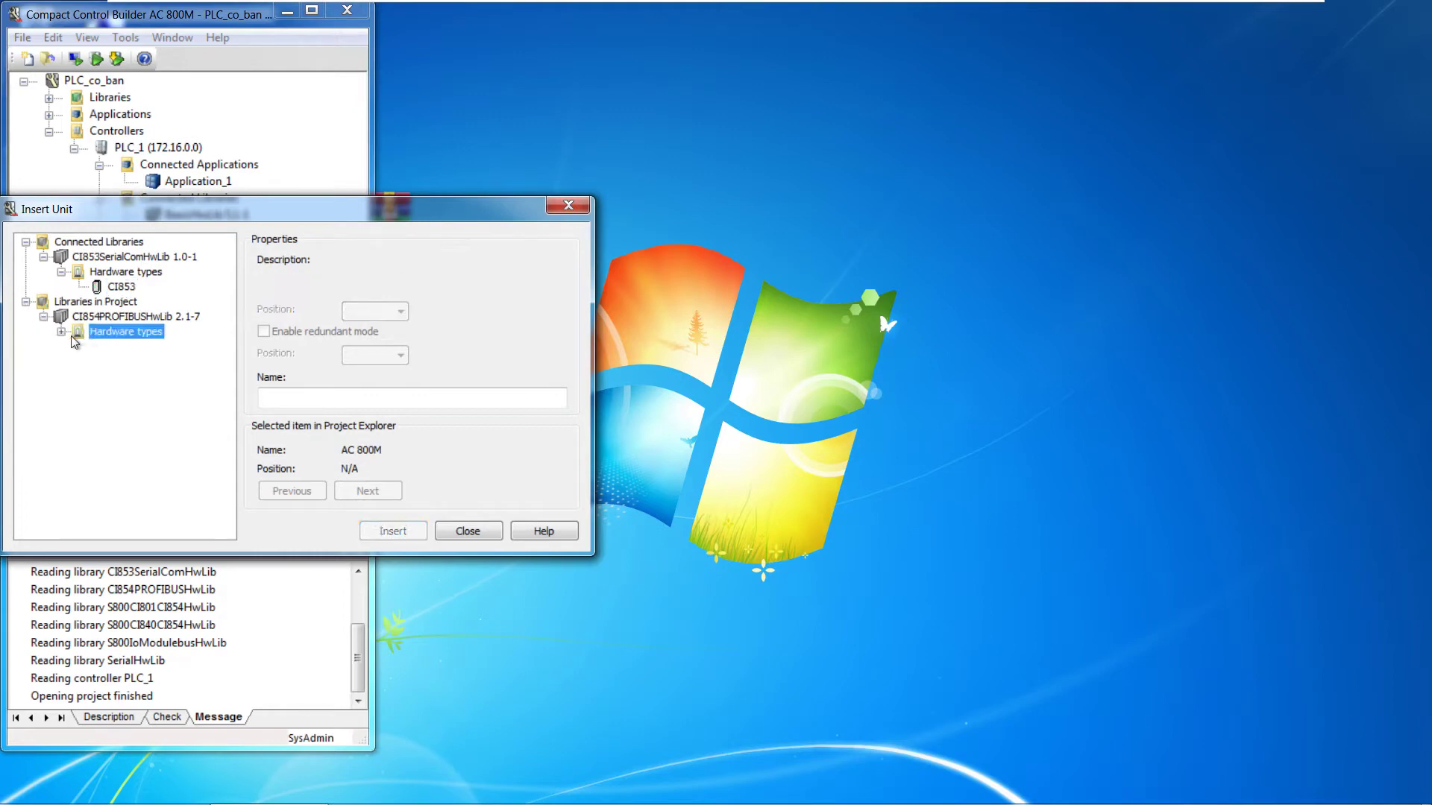
click(121, 346)
click(393, 532)
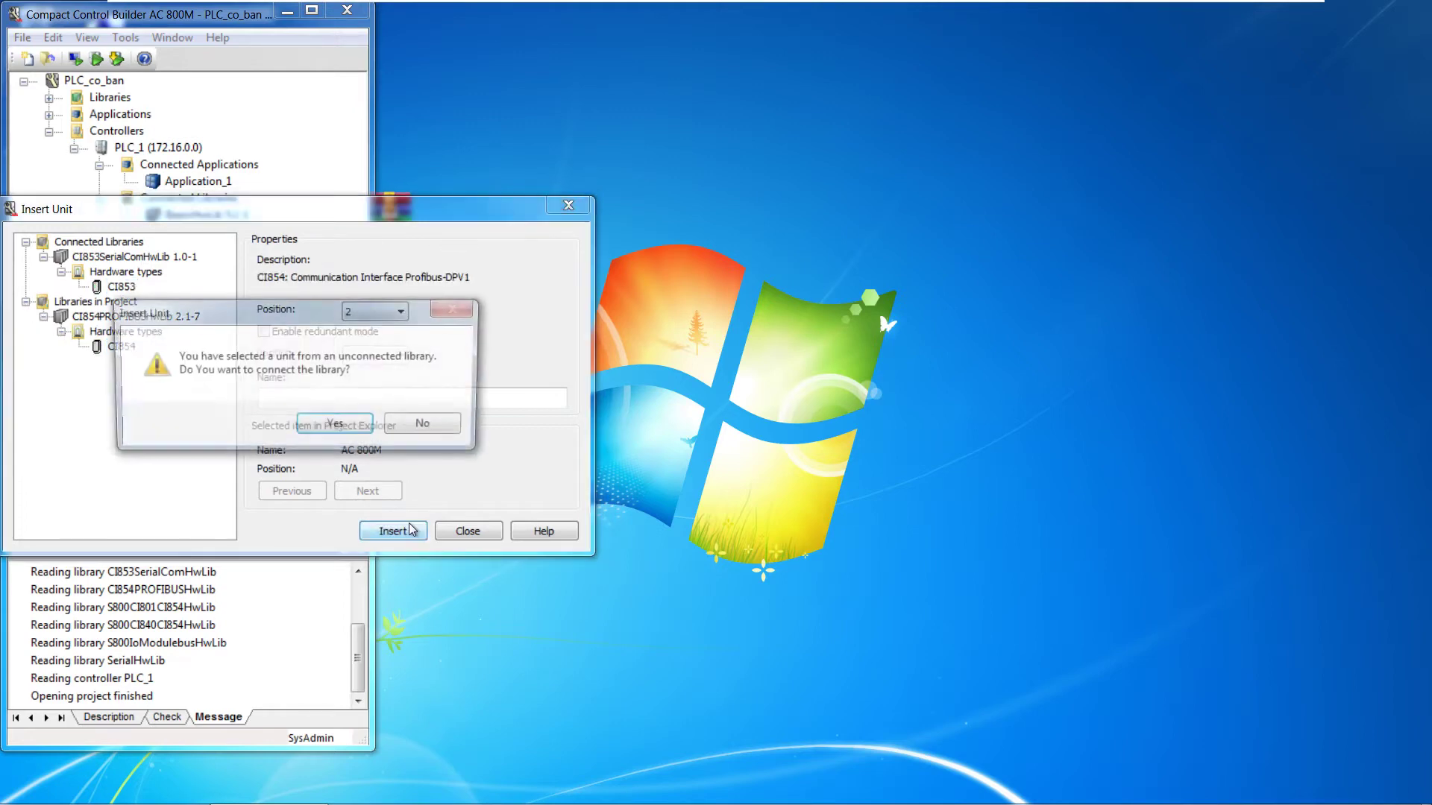
click(325, 418)
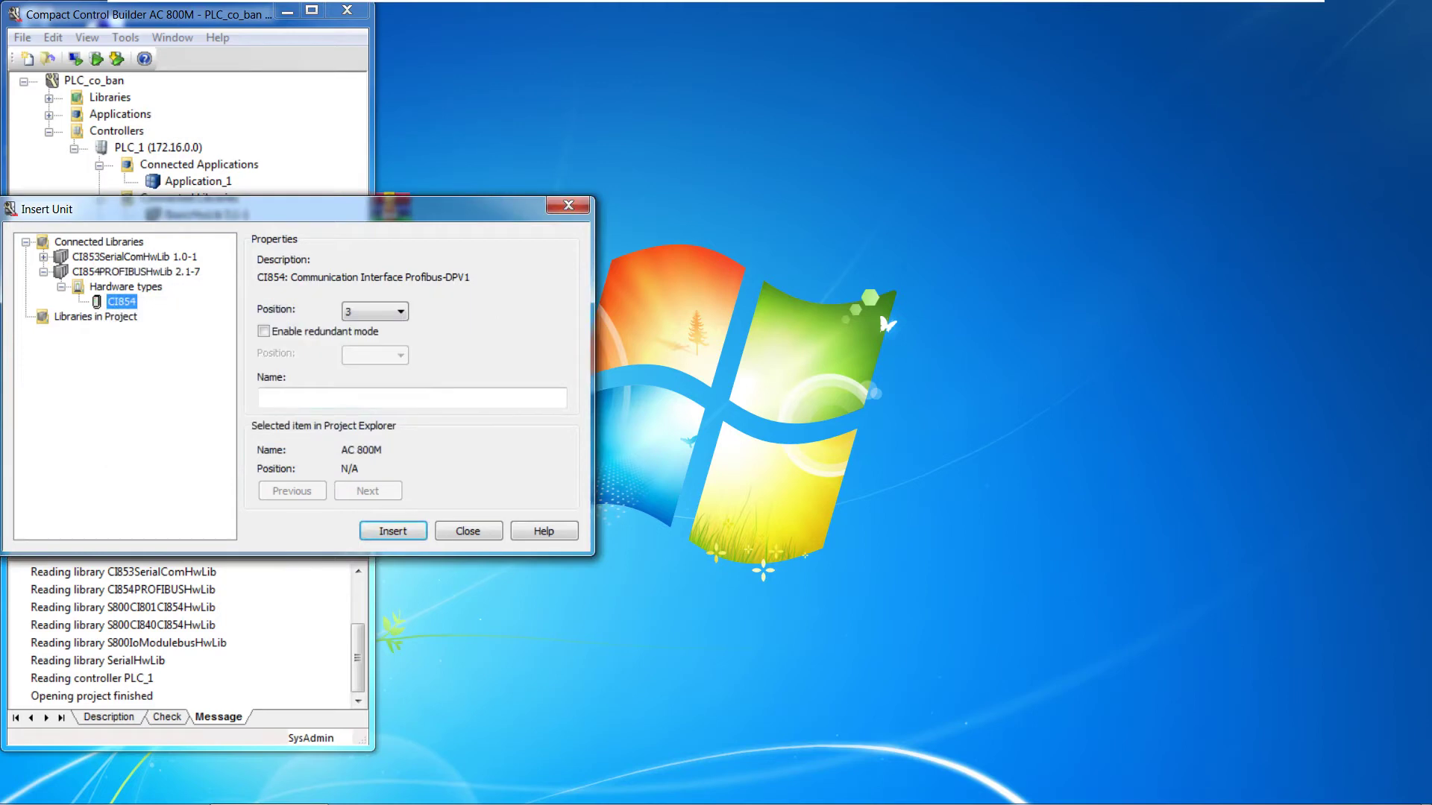
click(568, 204)
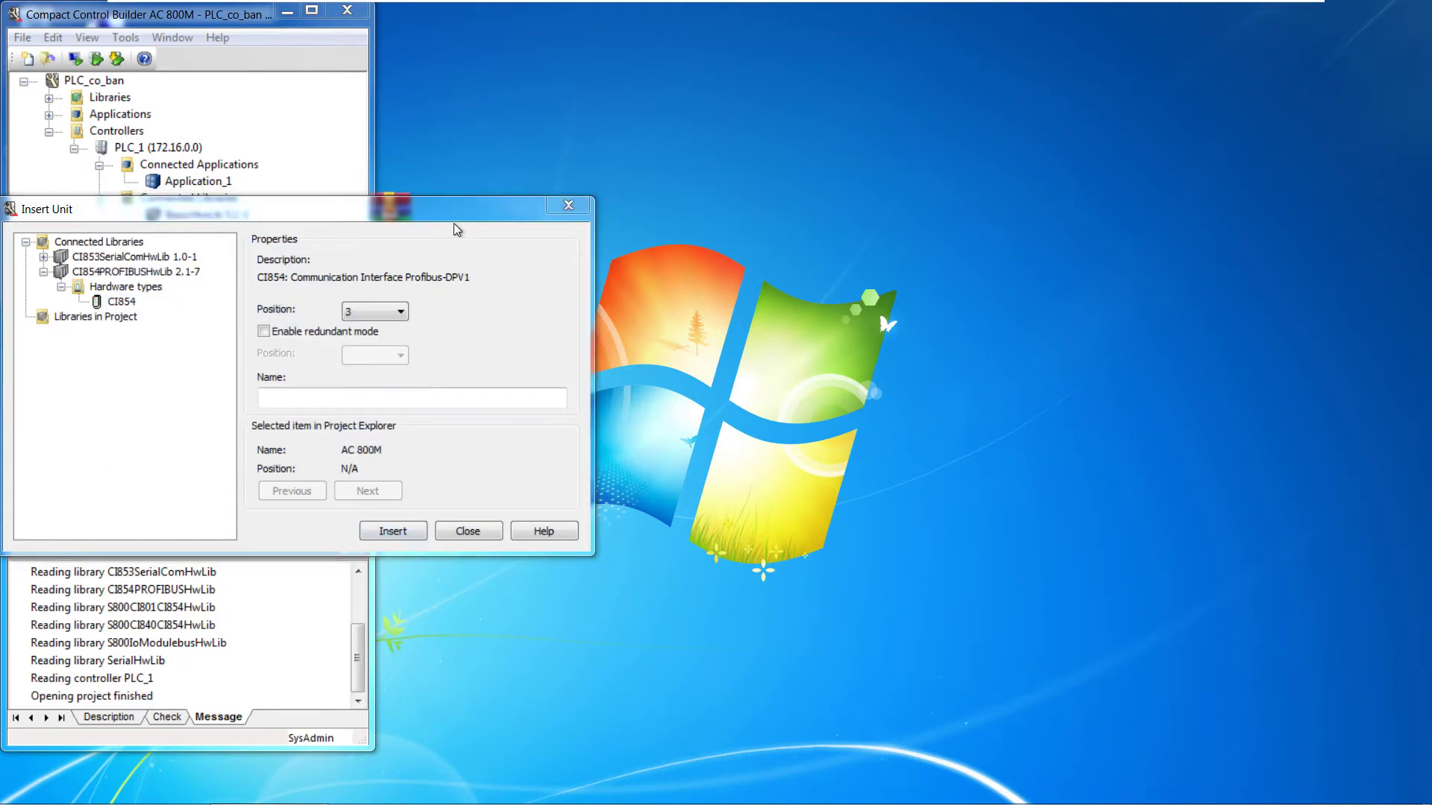
click(553, 208)
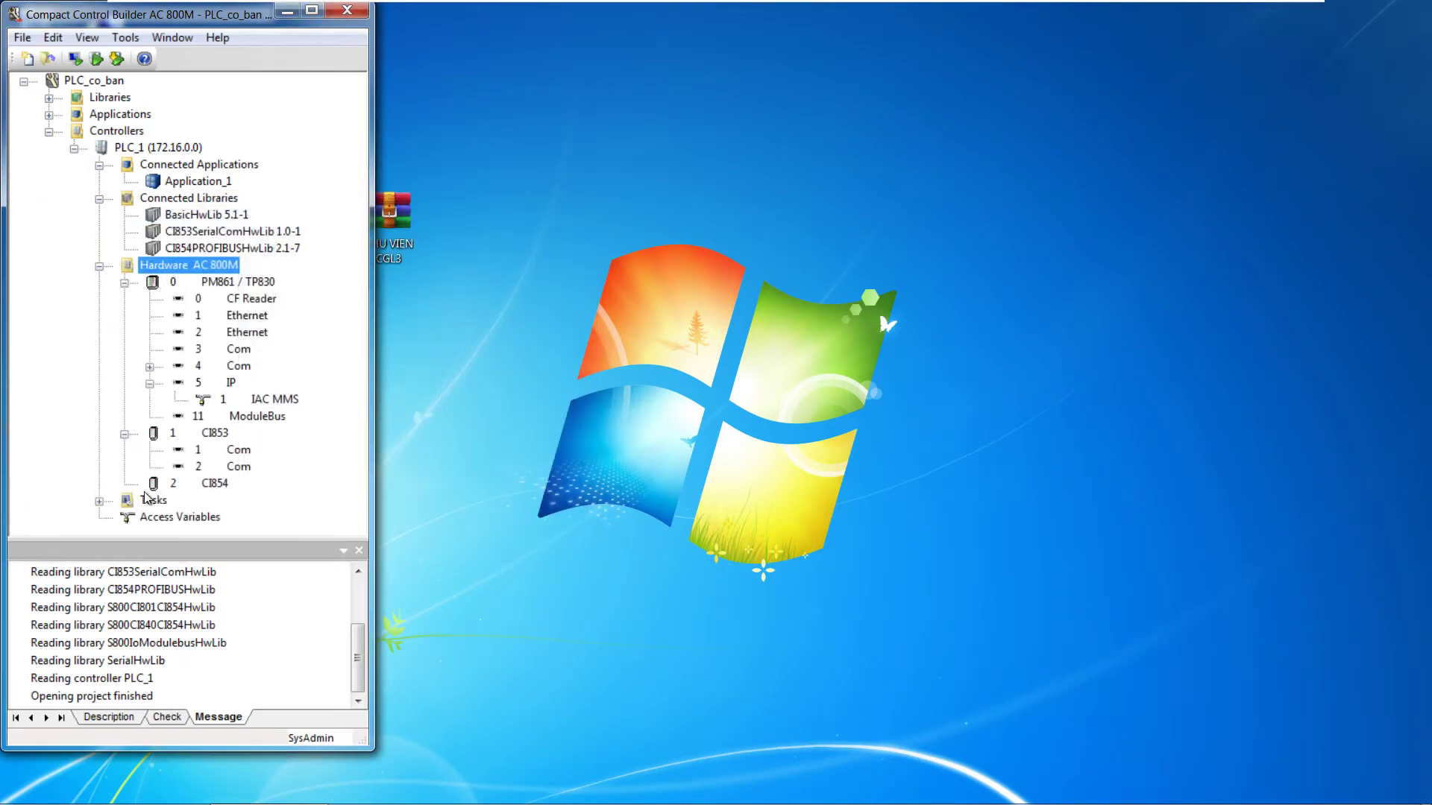
Delete the CI853 unit at position 1 along with its connections, settings and subunits.
click(164, 486)
click(158, 437)
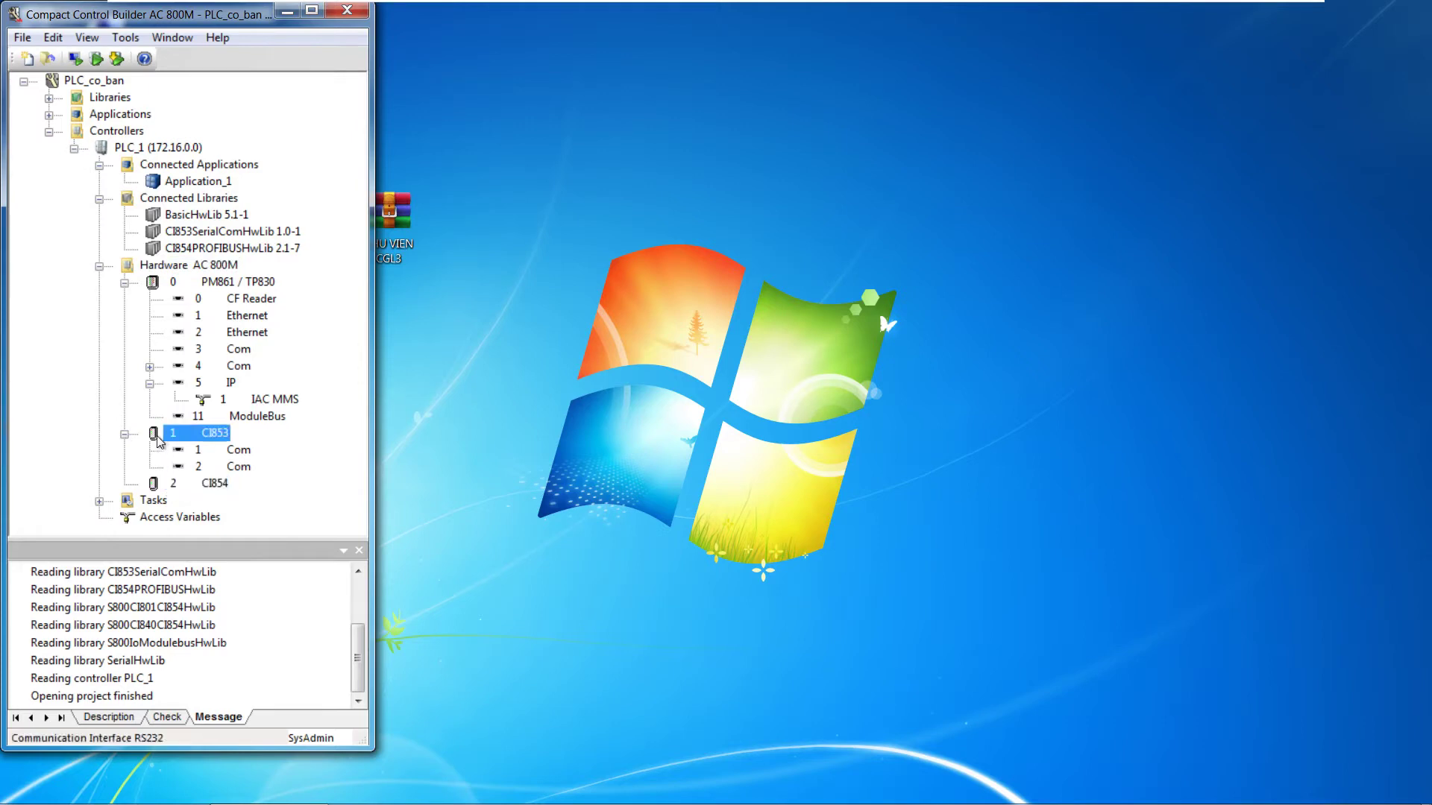
right_click(158, 440)
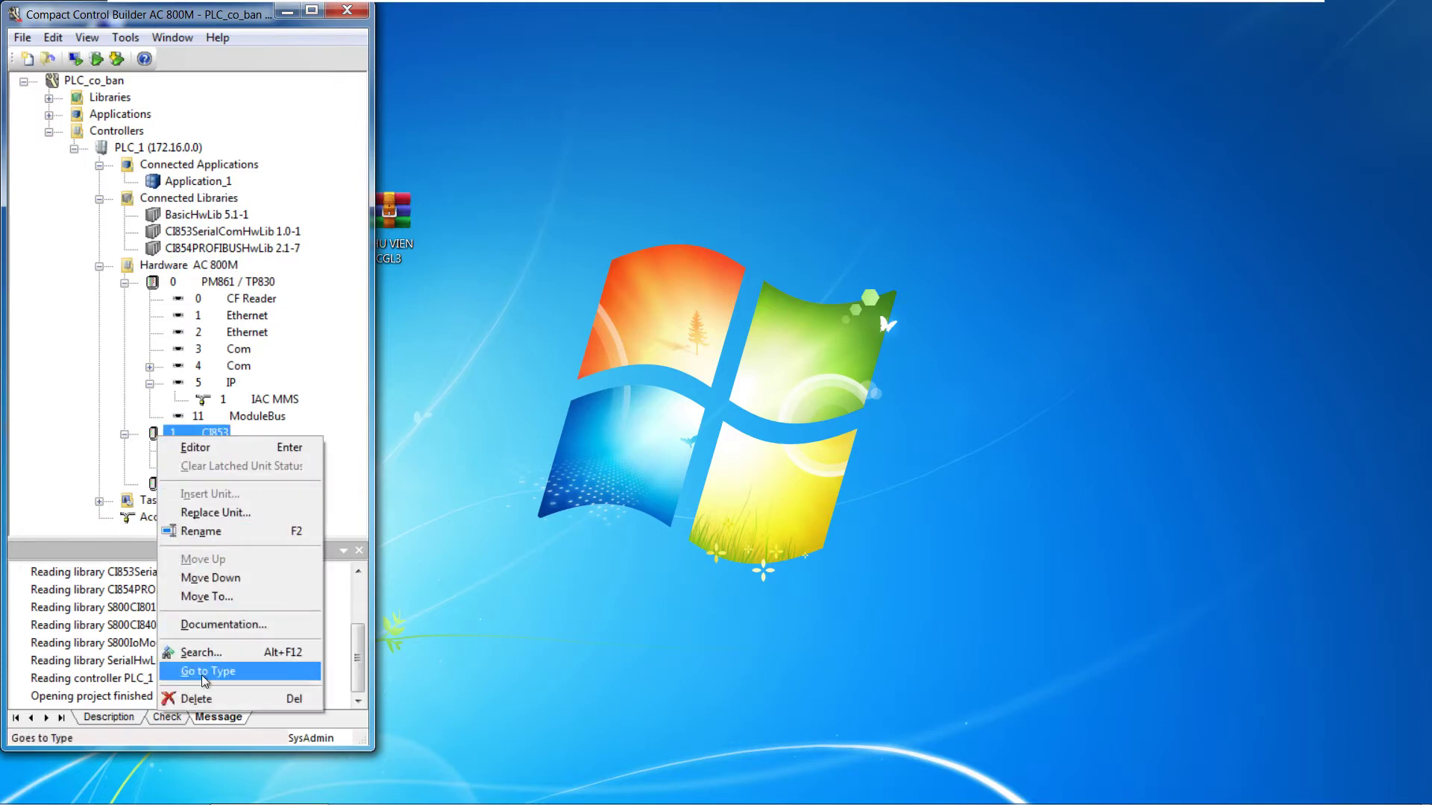
click(199, 701)
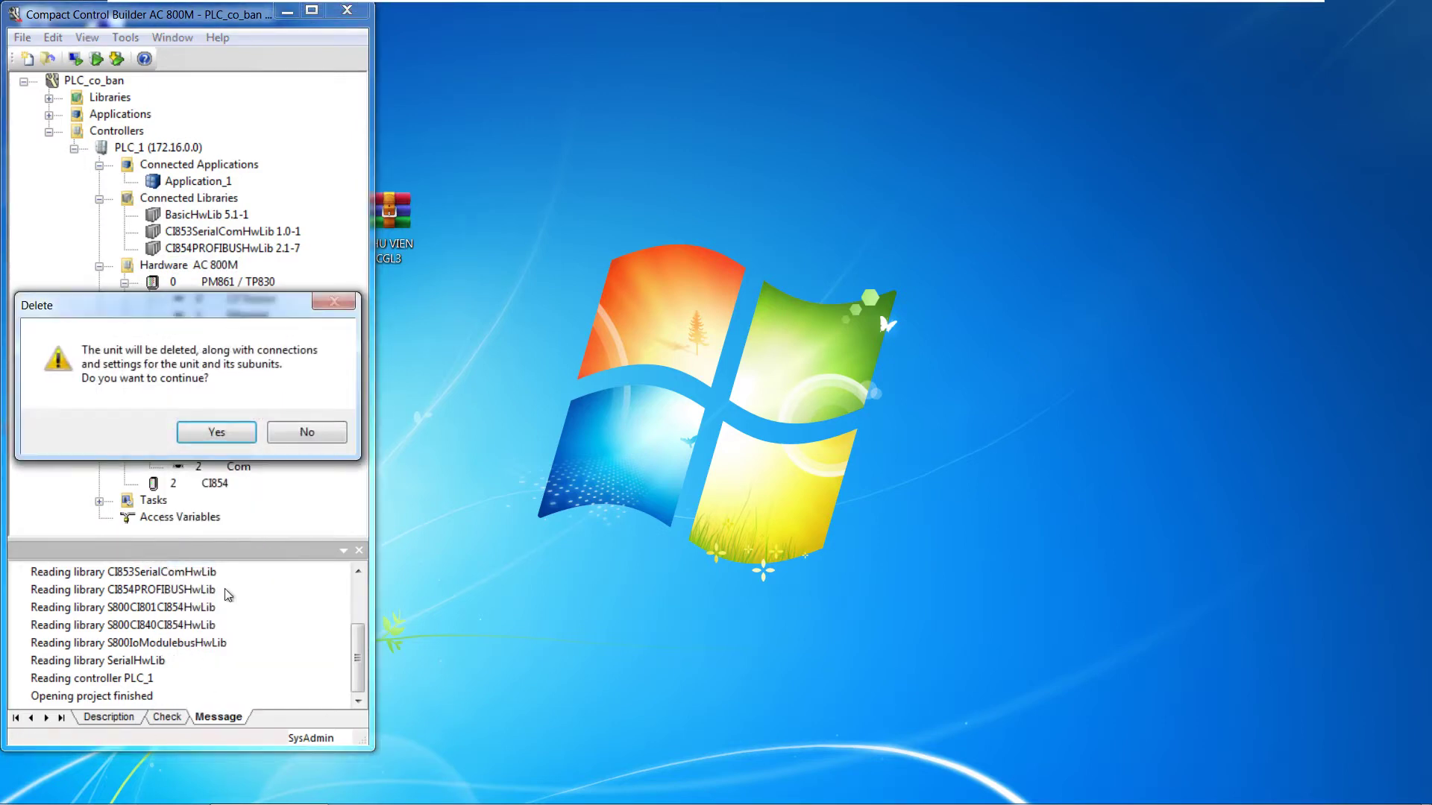
click(217, 433)
Insert a CI801 PROFIBUS-DPV1 slave at position 2 under the CI854, connecting its S800CI801CI854HwLib library, and close the insertion dialog.
right_click(206, 438)
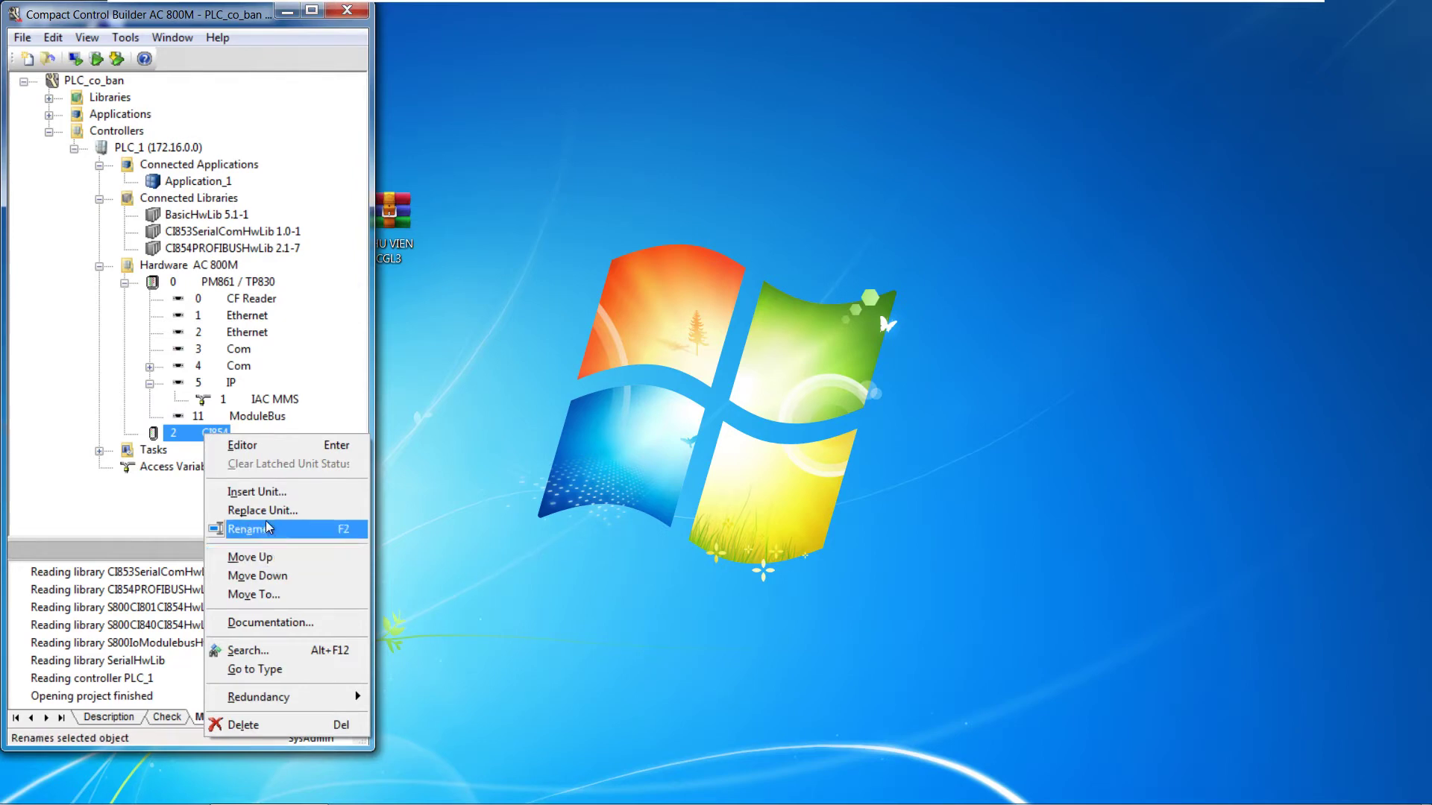
click(257, 492)
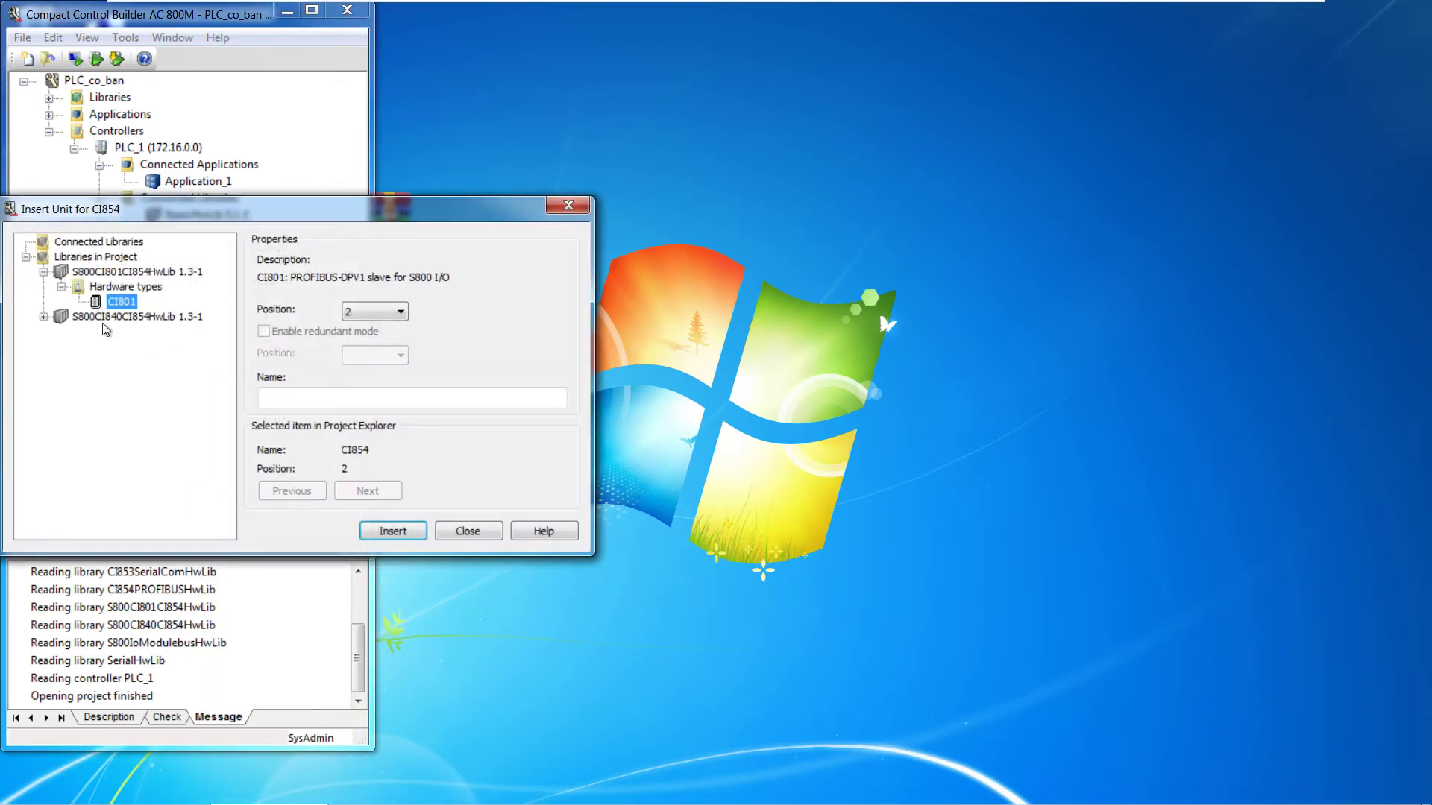
click(44, 317)
click(73, 334)
click(62, 332)
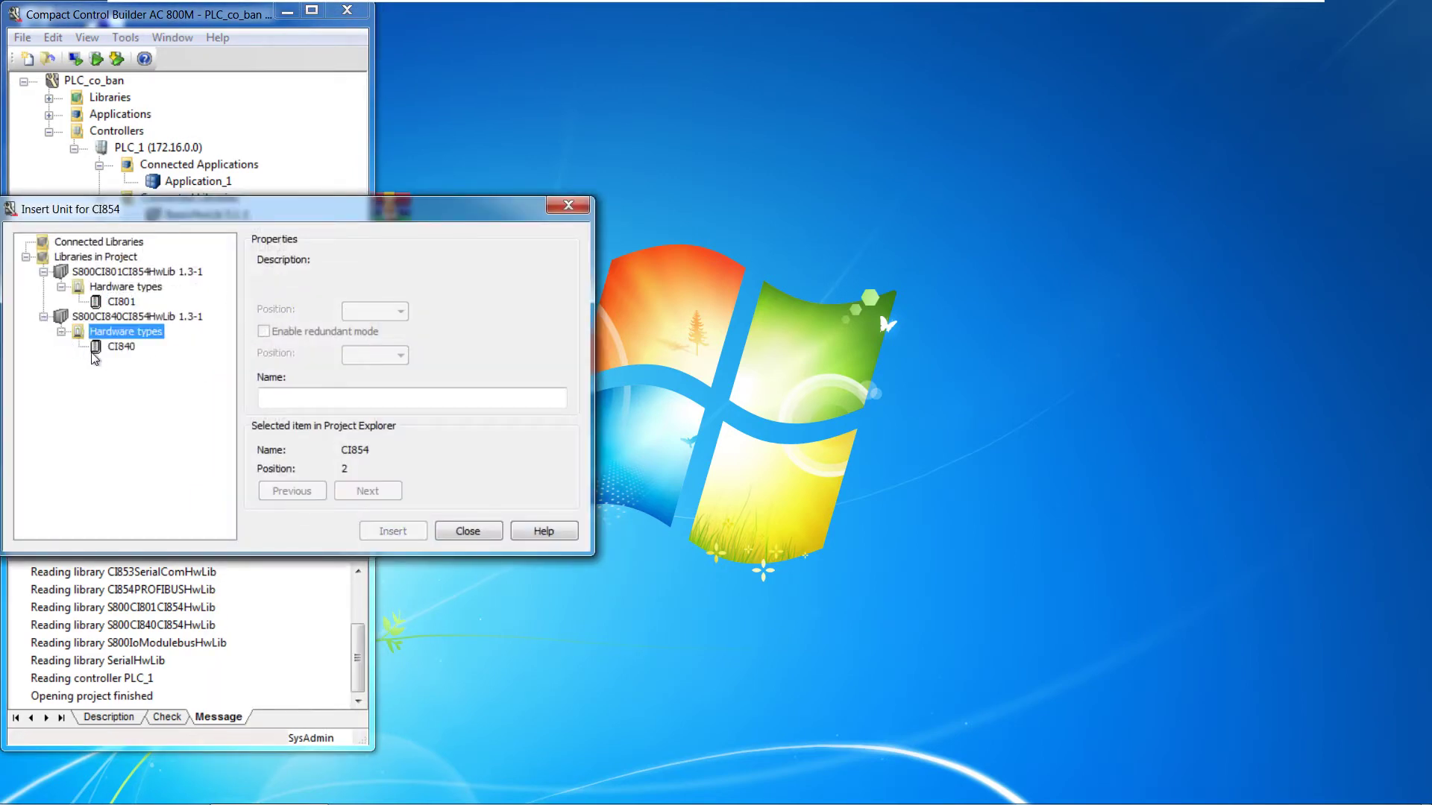
click(98, 306)
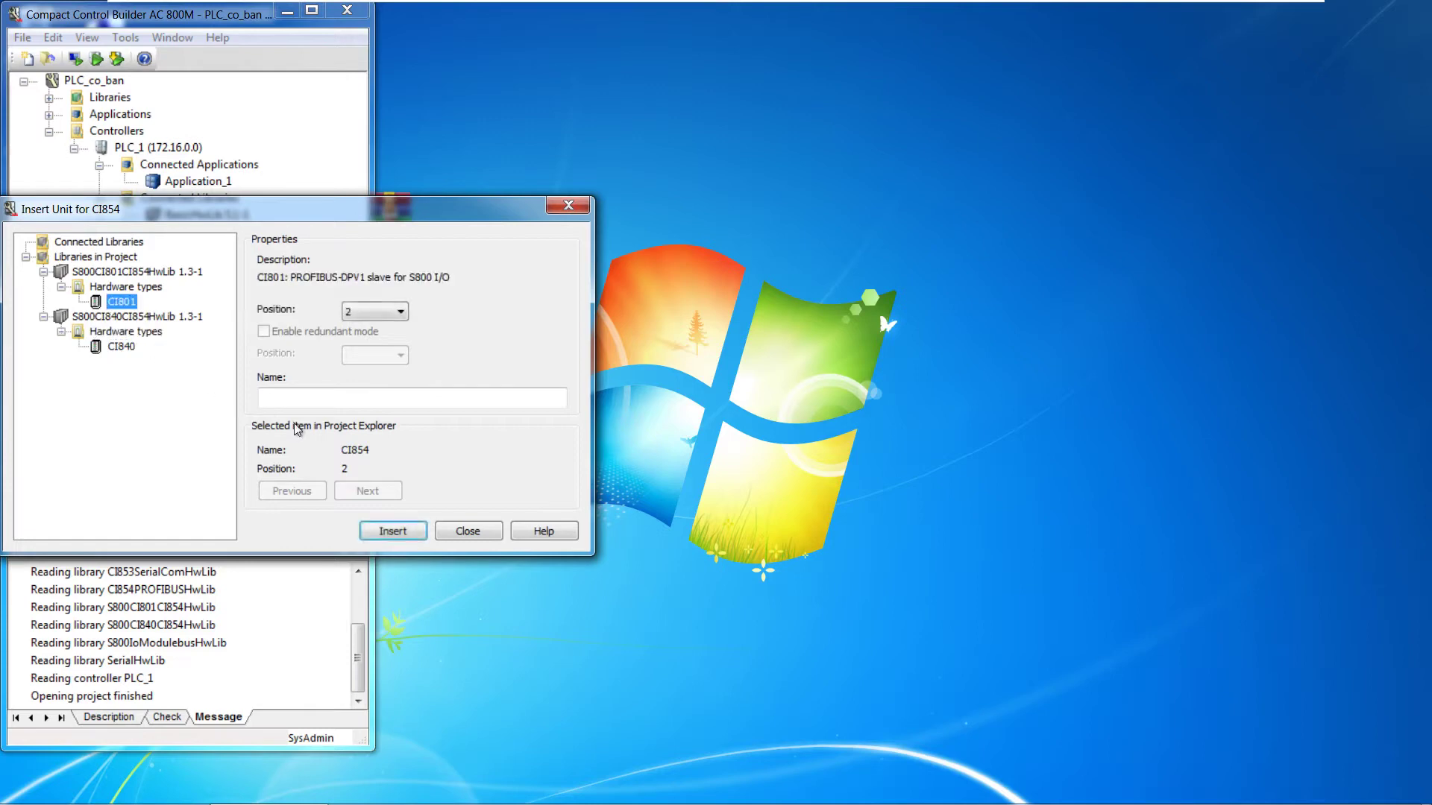
click(387, 531)
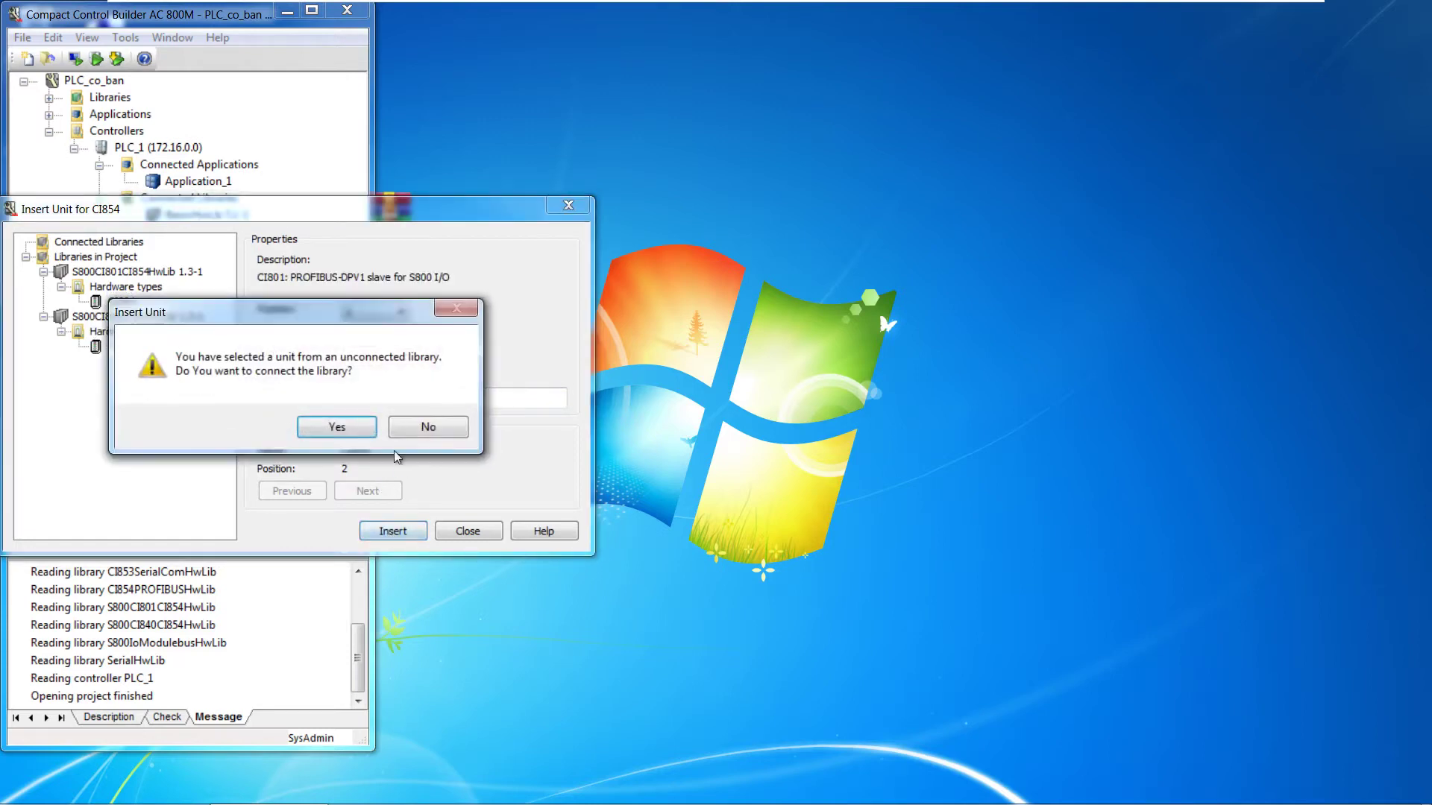
click(336, 428)
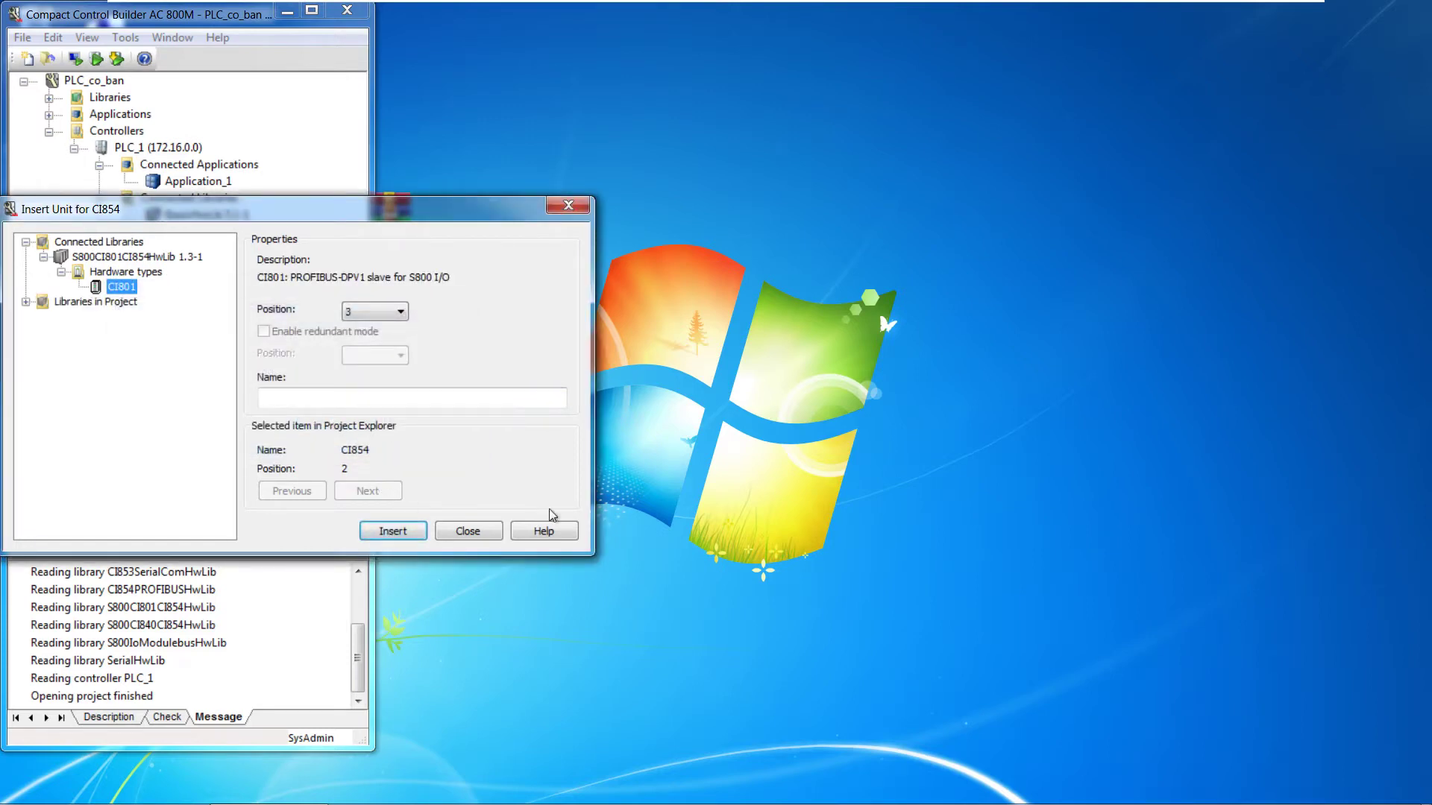
click(568, 206)
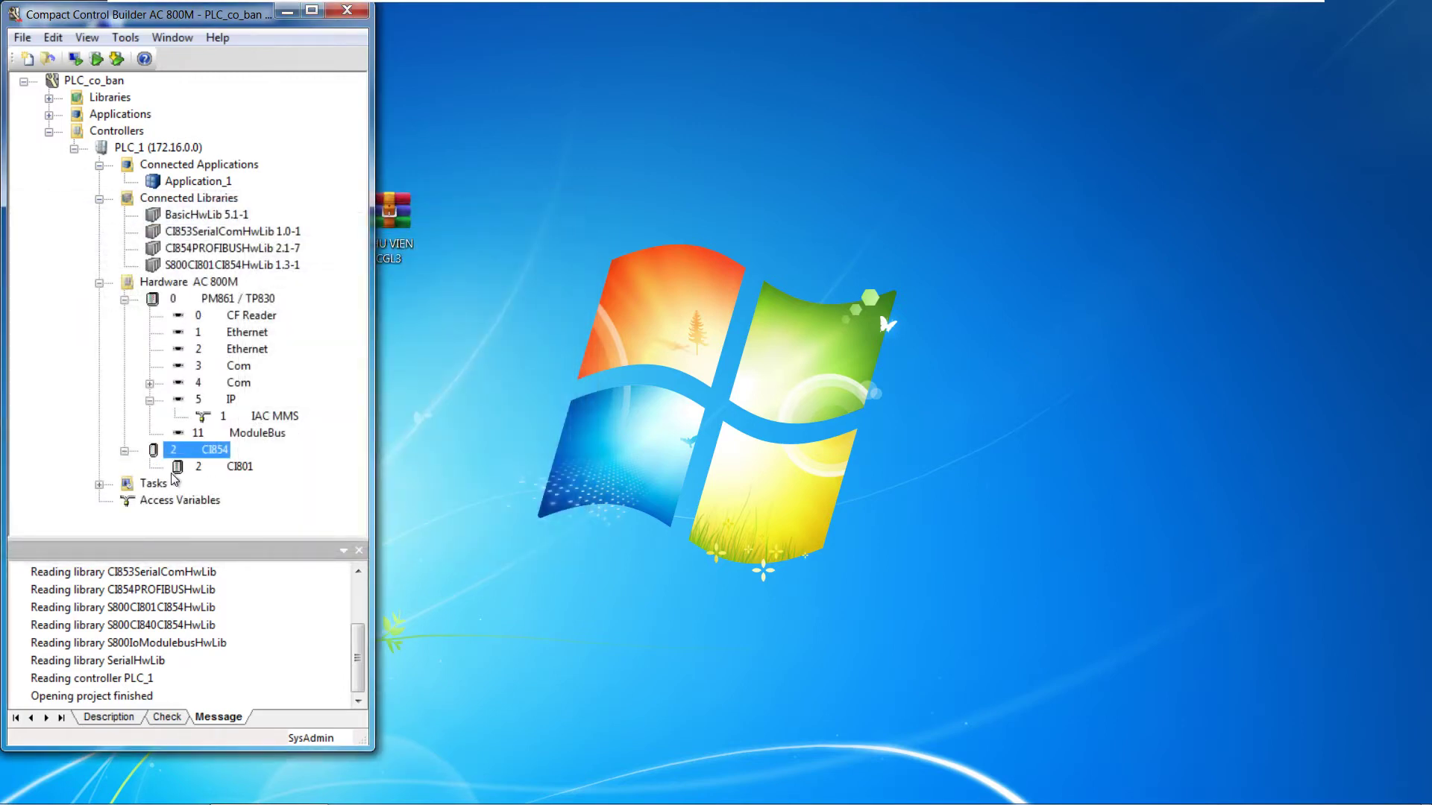
Insert a DI801 digital input module (16 channels, 24 VDC) at position 1 under the CI801 and expand the CI801 unit.
click(211, 464)
right_click(211, 463)
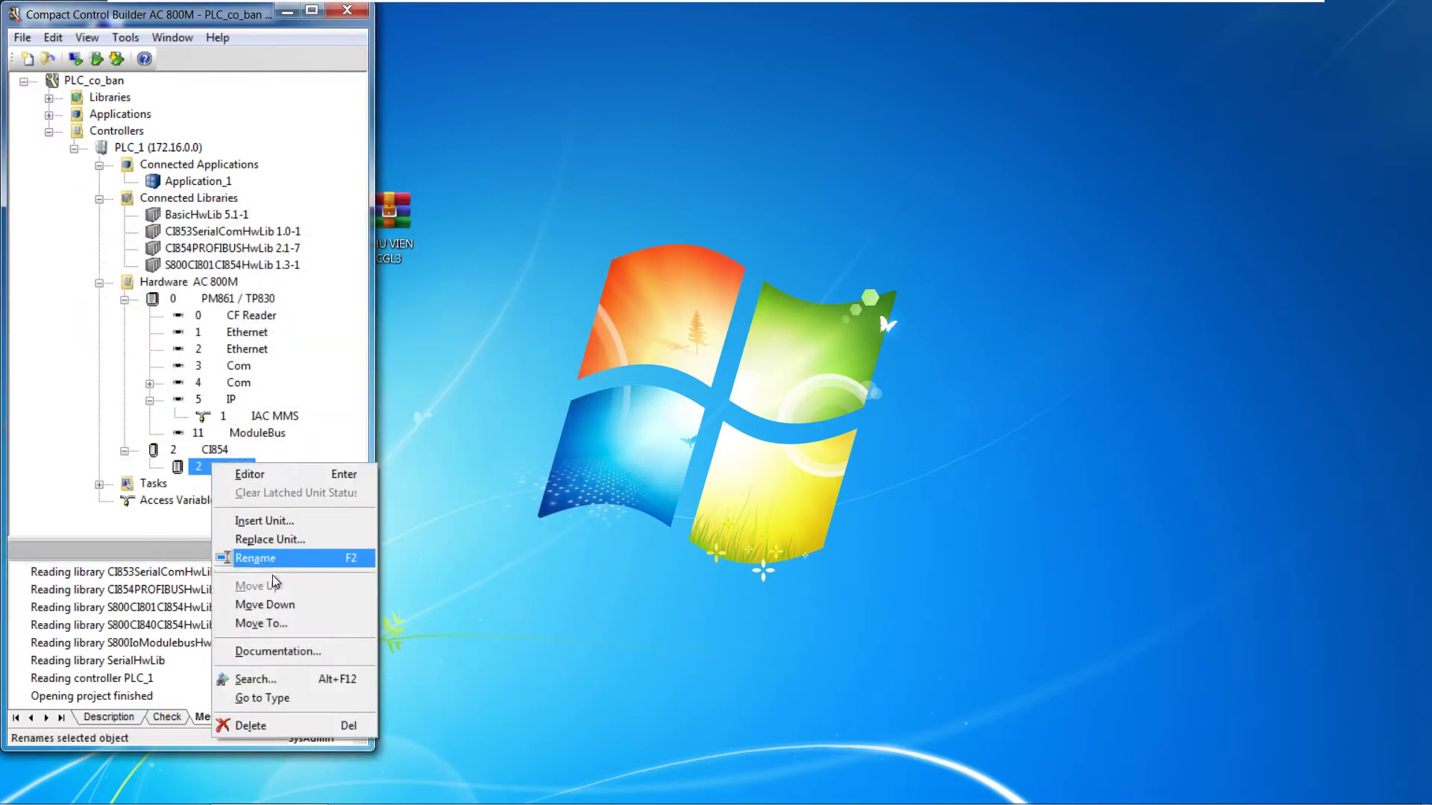
click(270, 522)
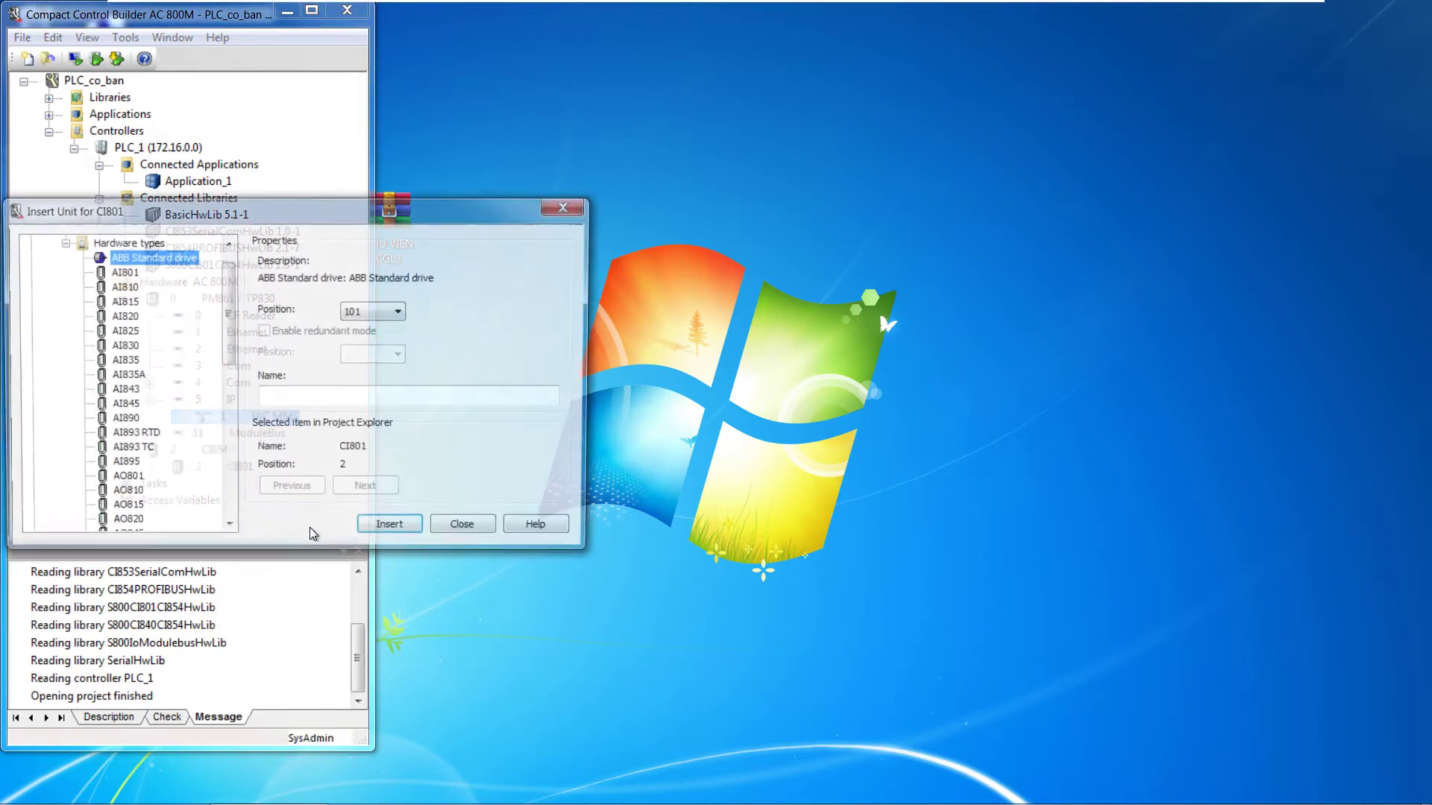
click(122, 277)
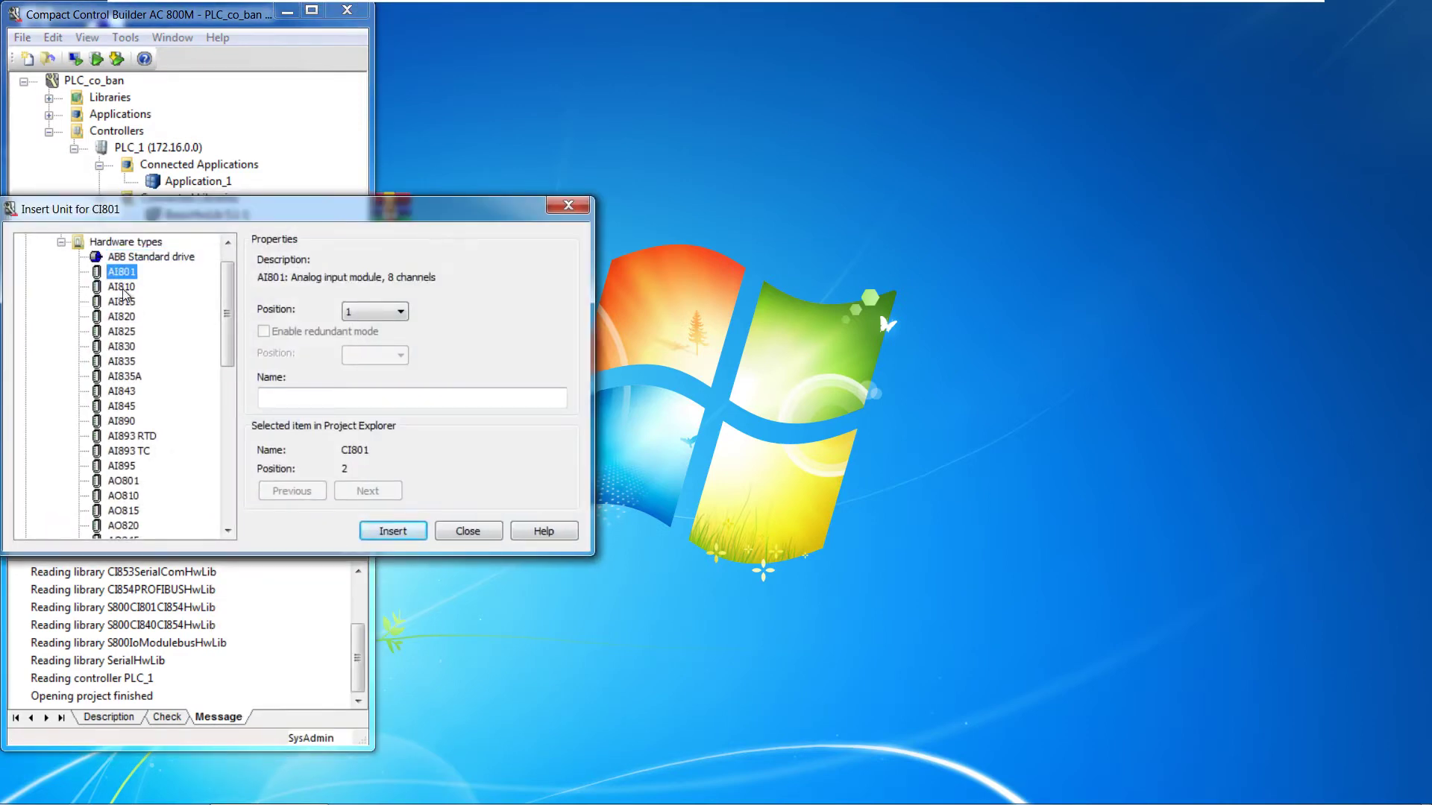
scroll(139, 373, down, 3)
scroll(140, 374, down, 2)
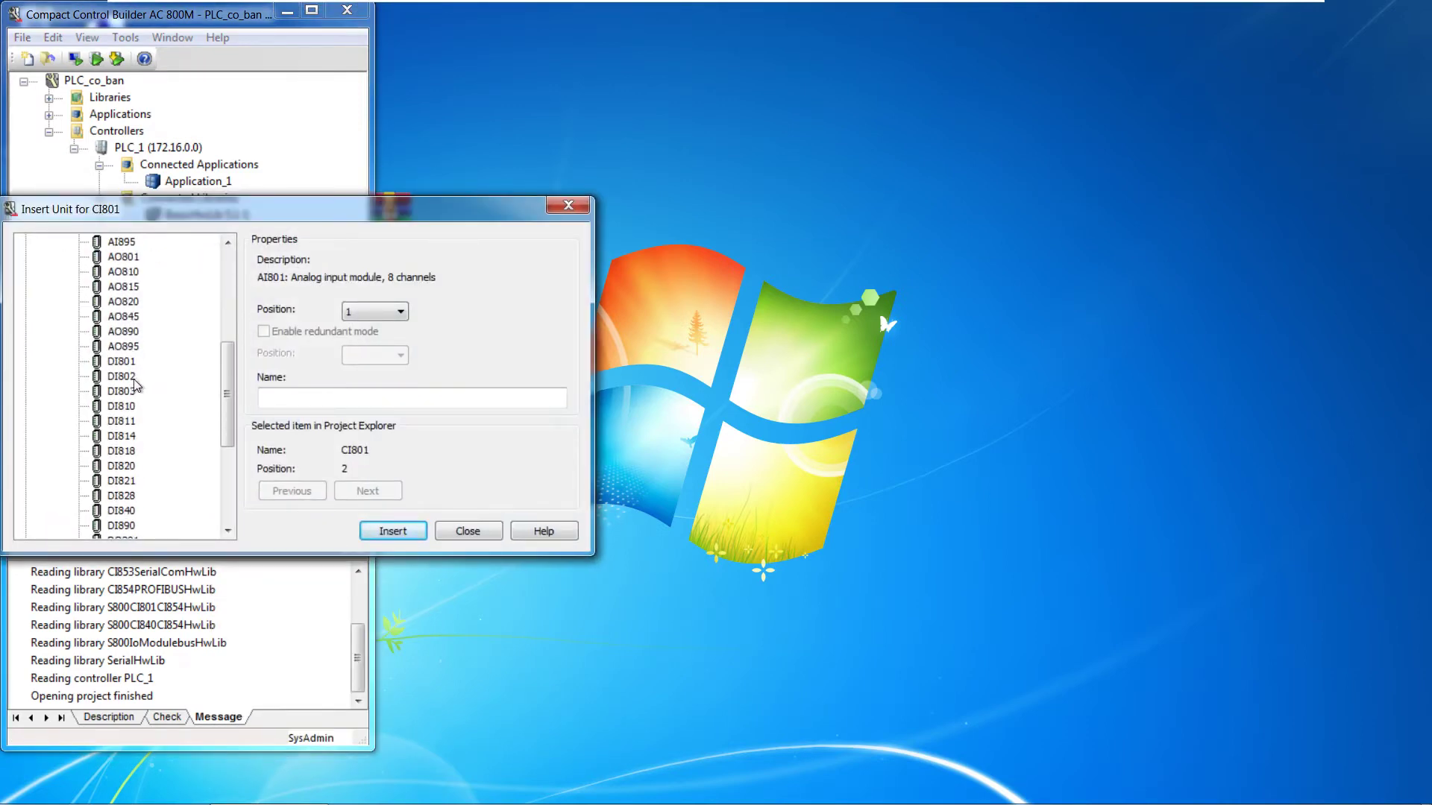
click(121, 421)
scroll(110, 528, down, 1)
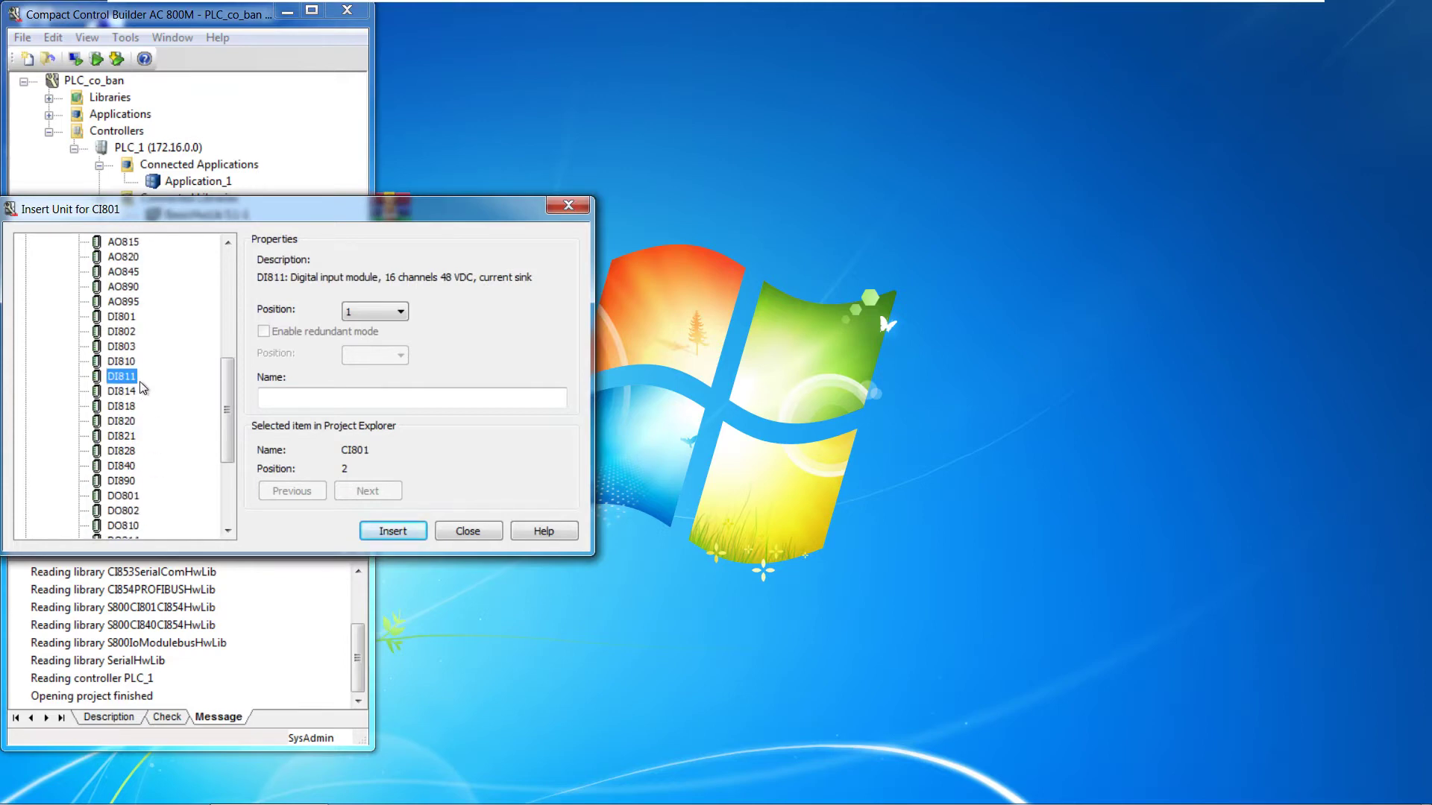
click(123, 361)
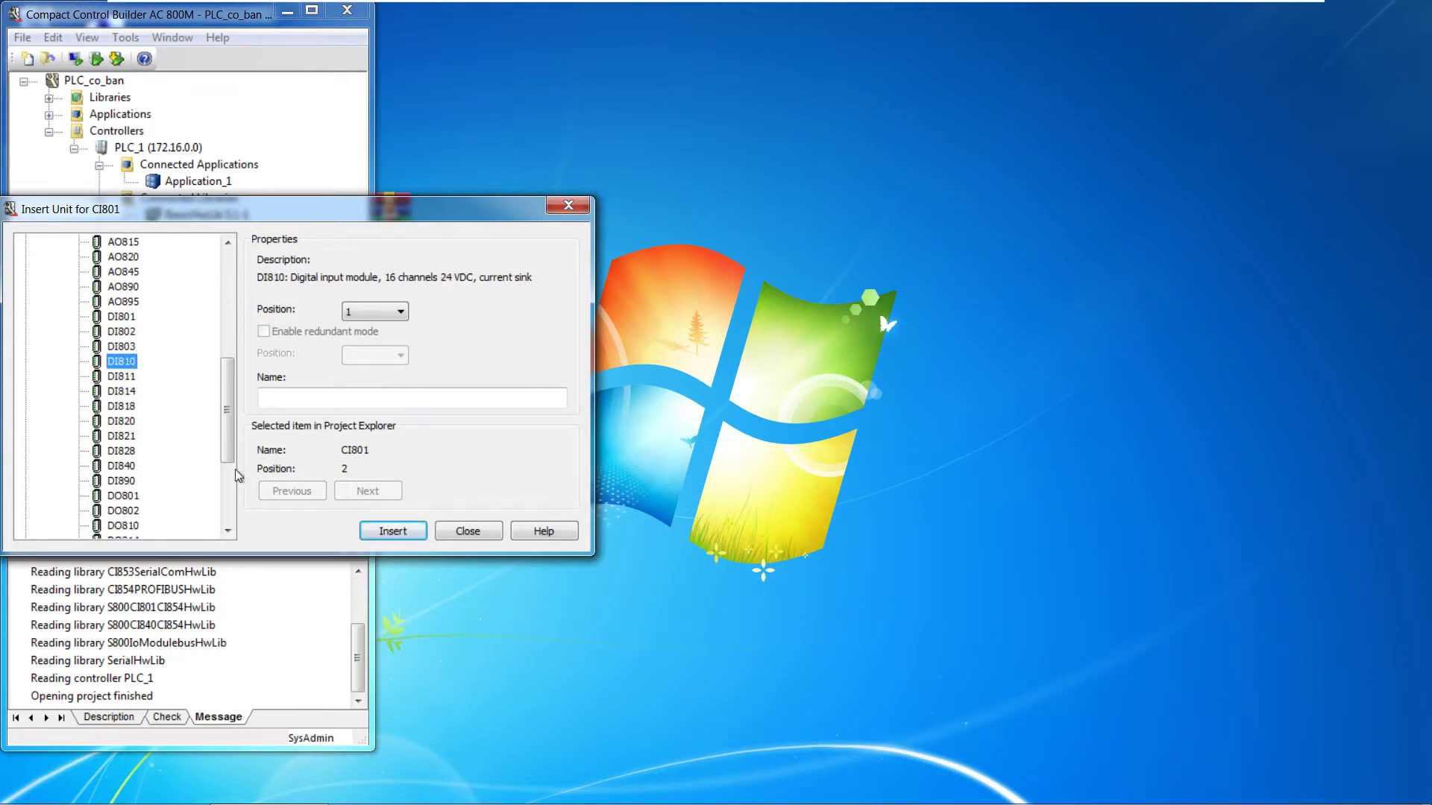
click(118, 318)
click(393, 531)
click(568, 206)
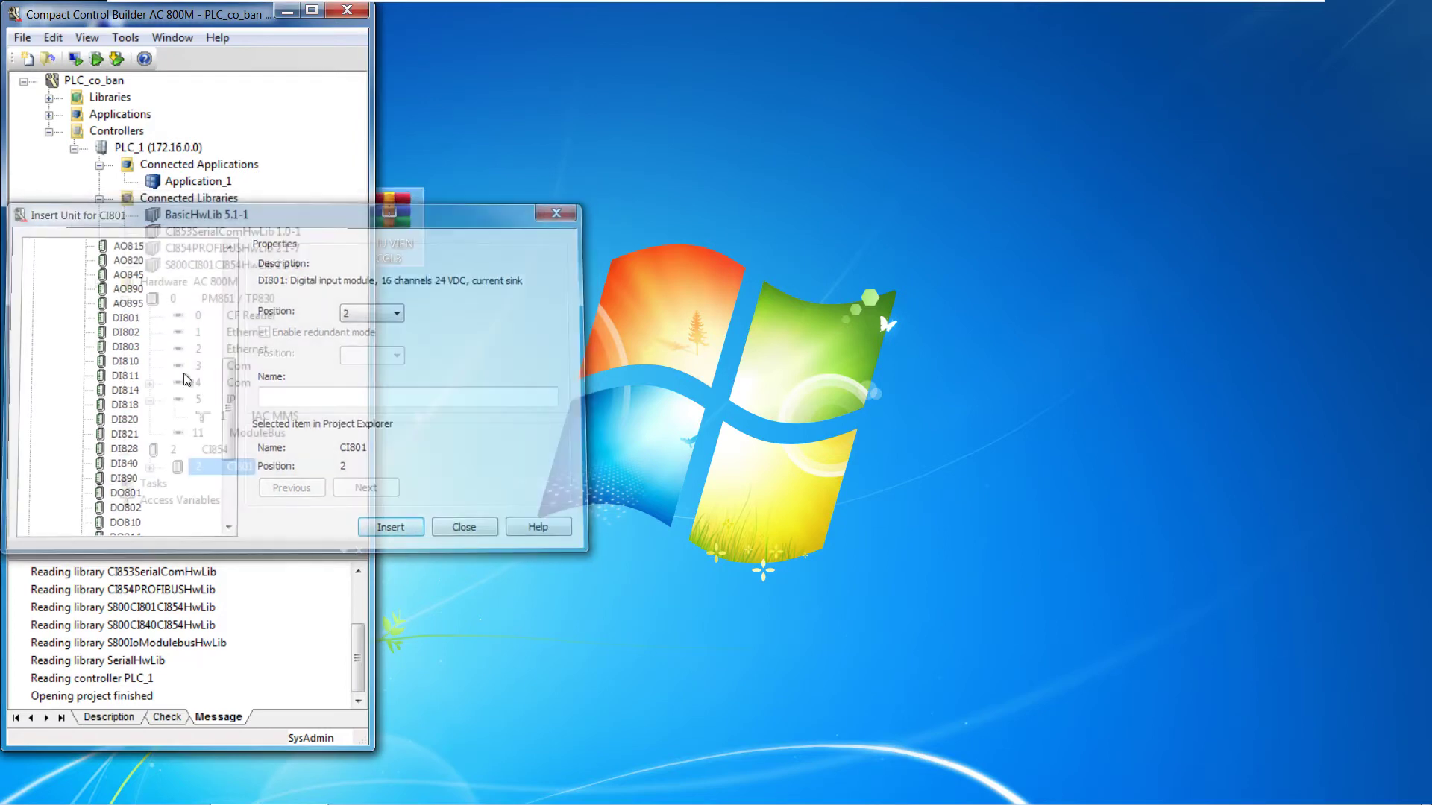
click(150, 467)
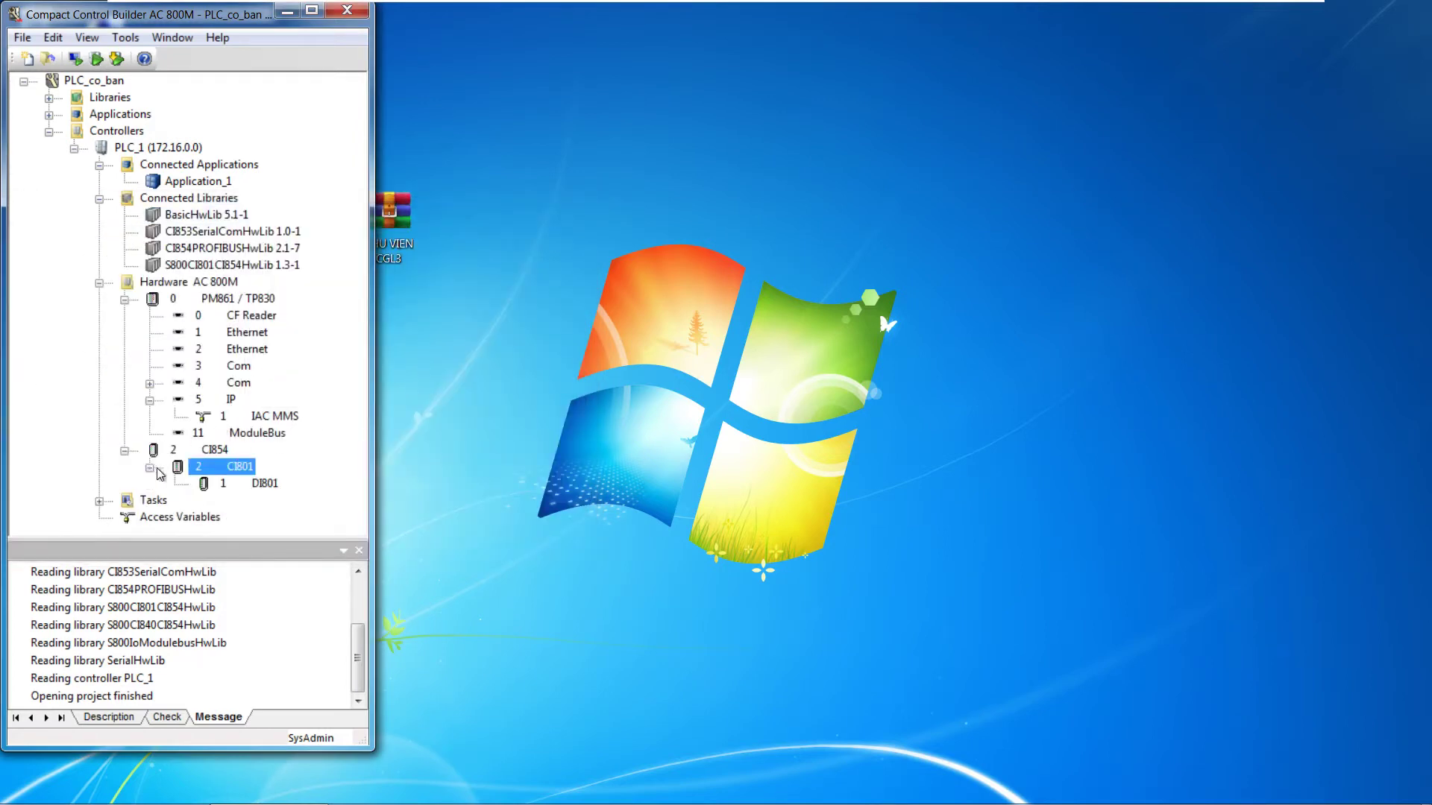
click(209, 485)
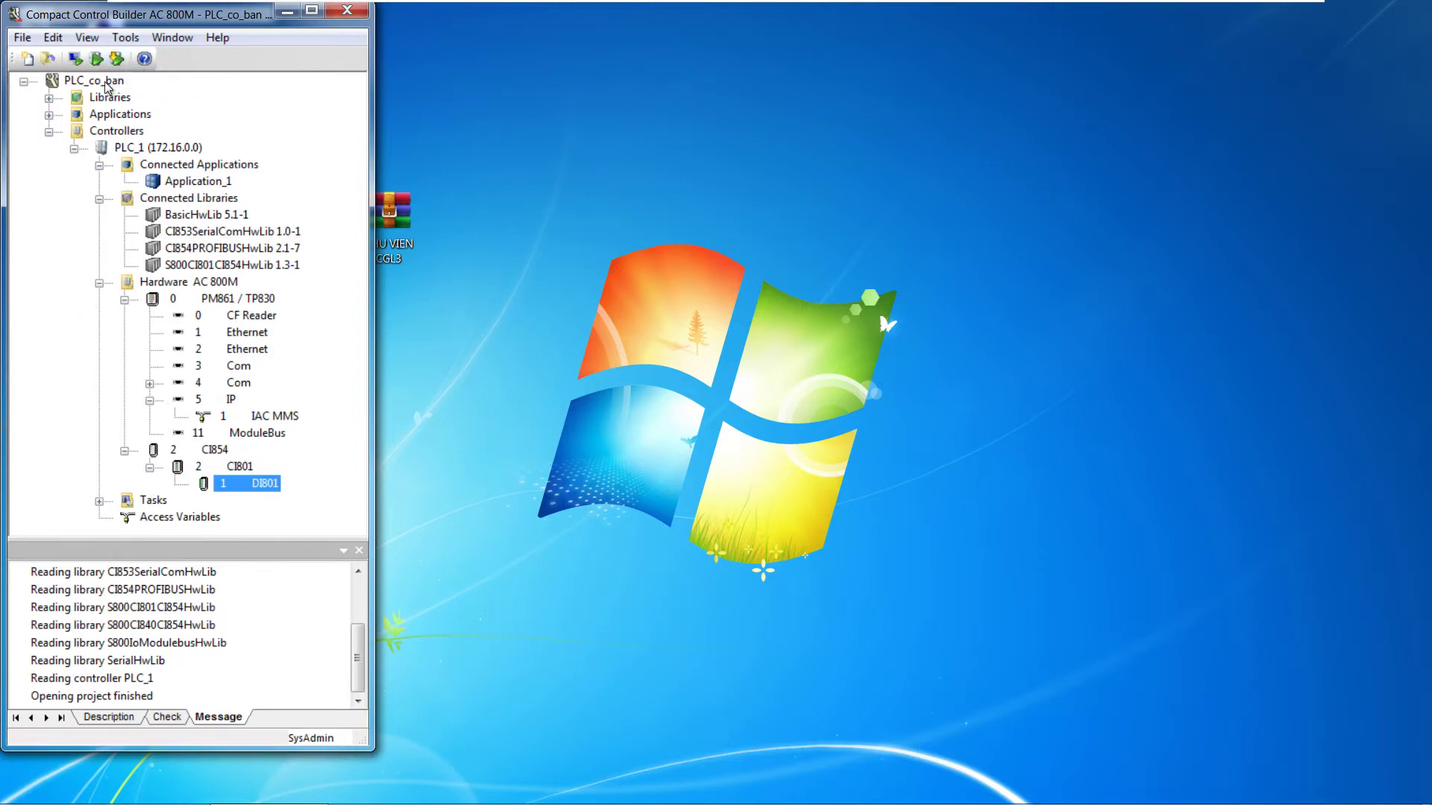
click(216, 300)
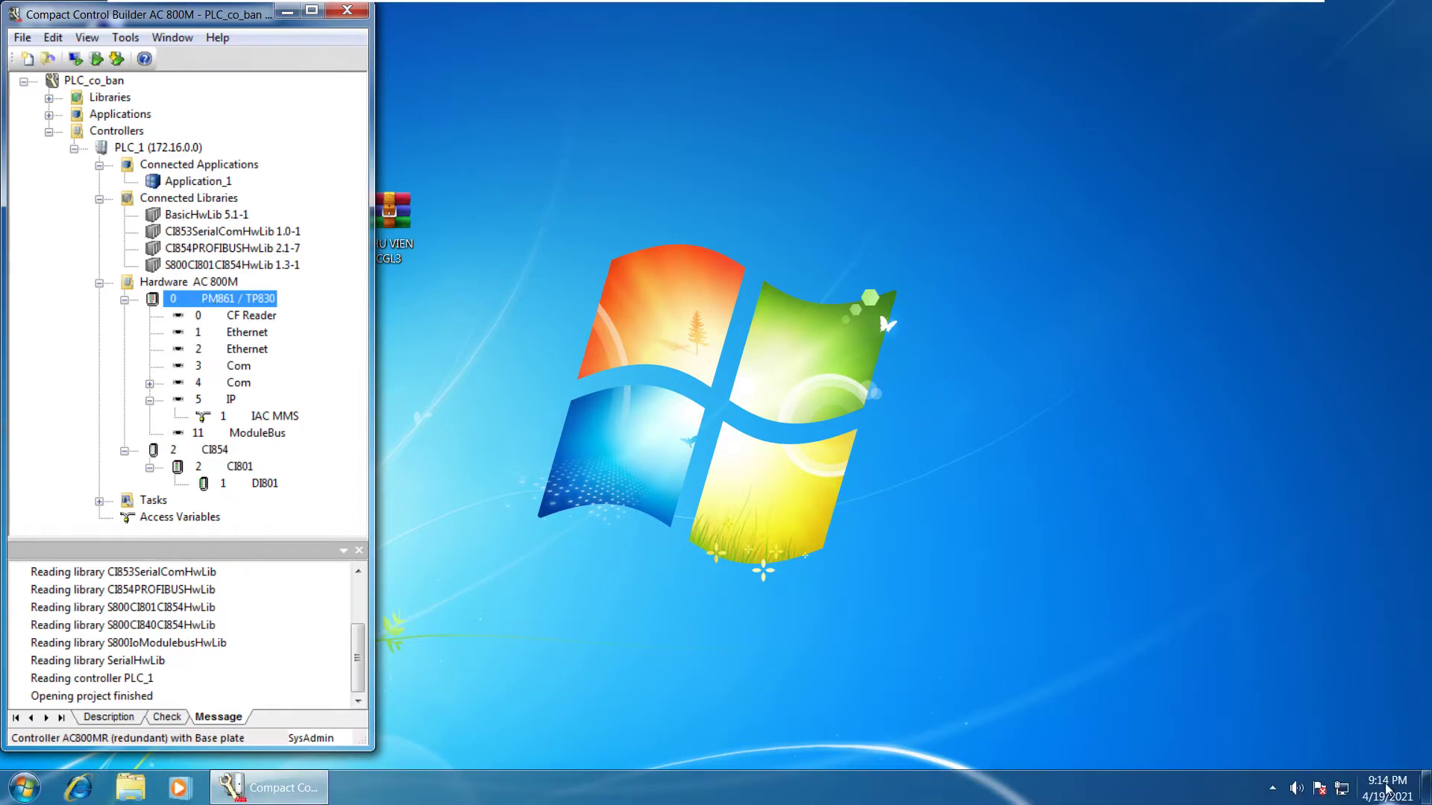
Open the Windows Local Area Connection properties, check the TCP/IPv4 settings without changing them, and dismiss the ABB licensing warning.
right_click(1346, 792)
click(1339, 782)
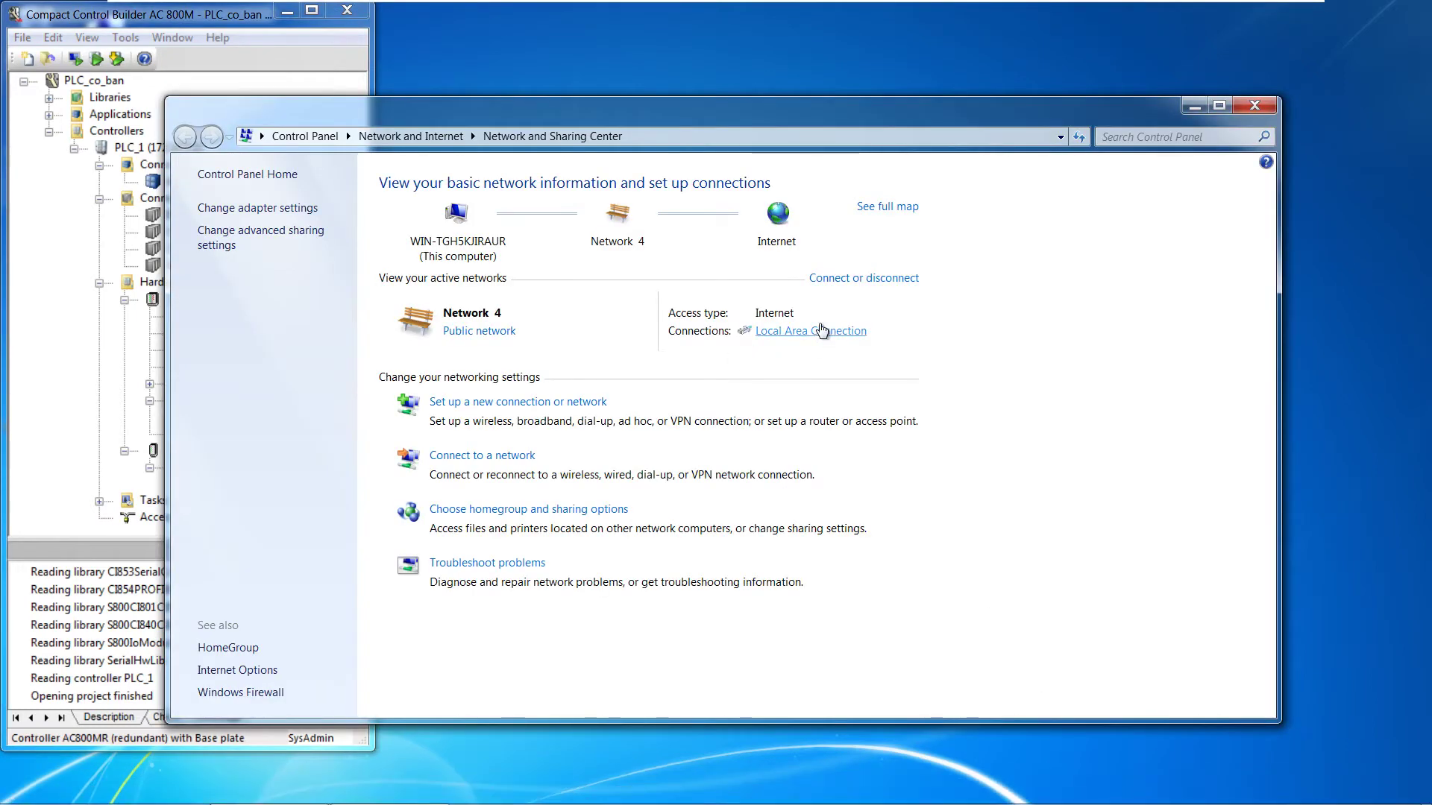
click(818, 331)
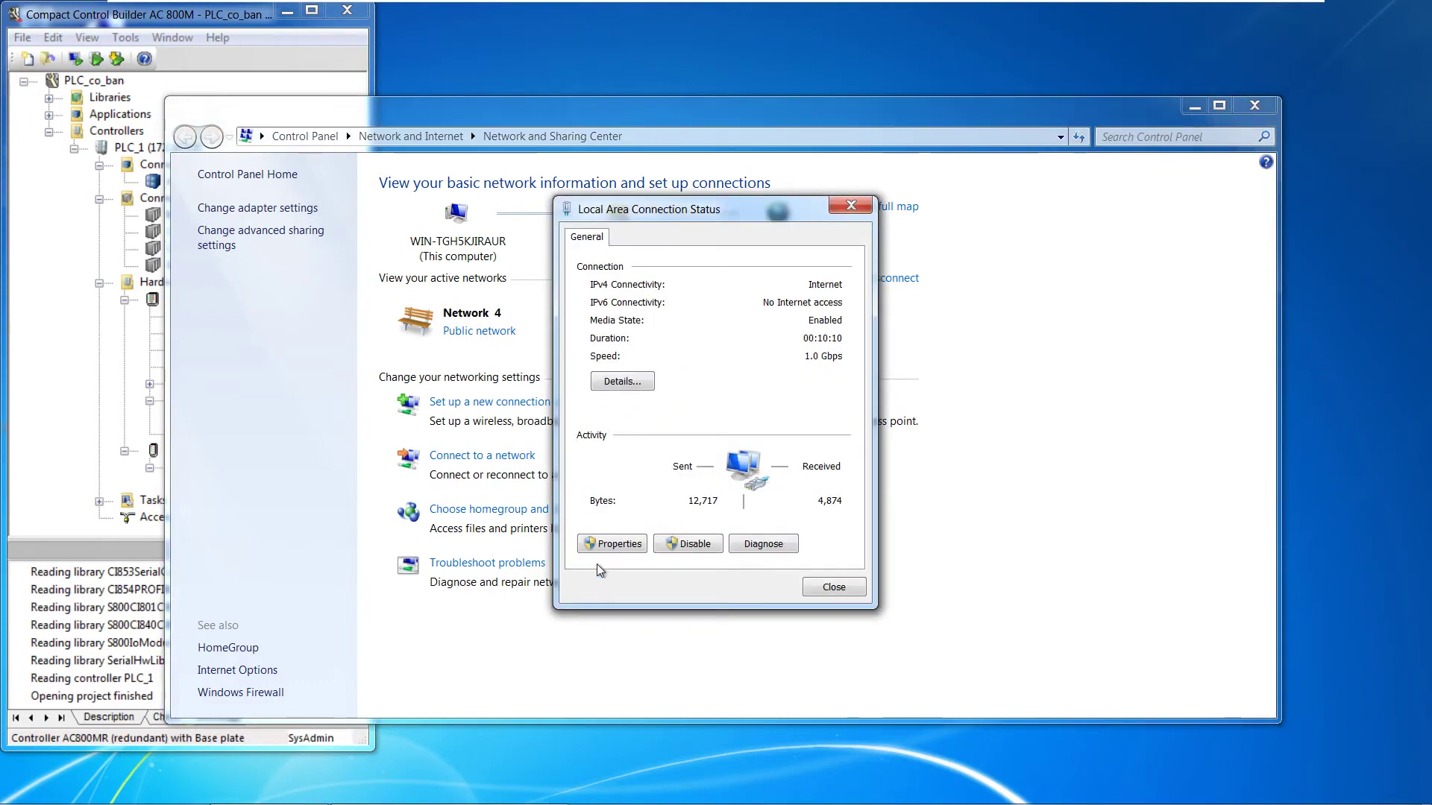
click(625, 545)
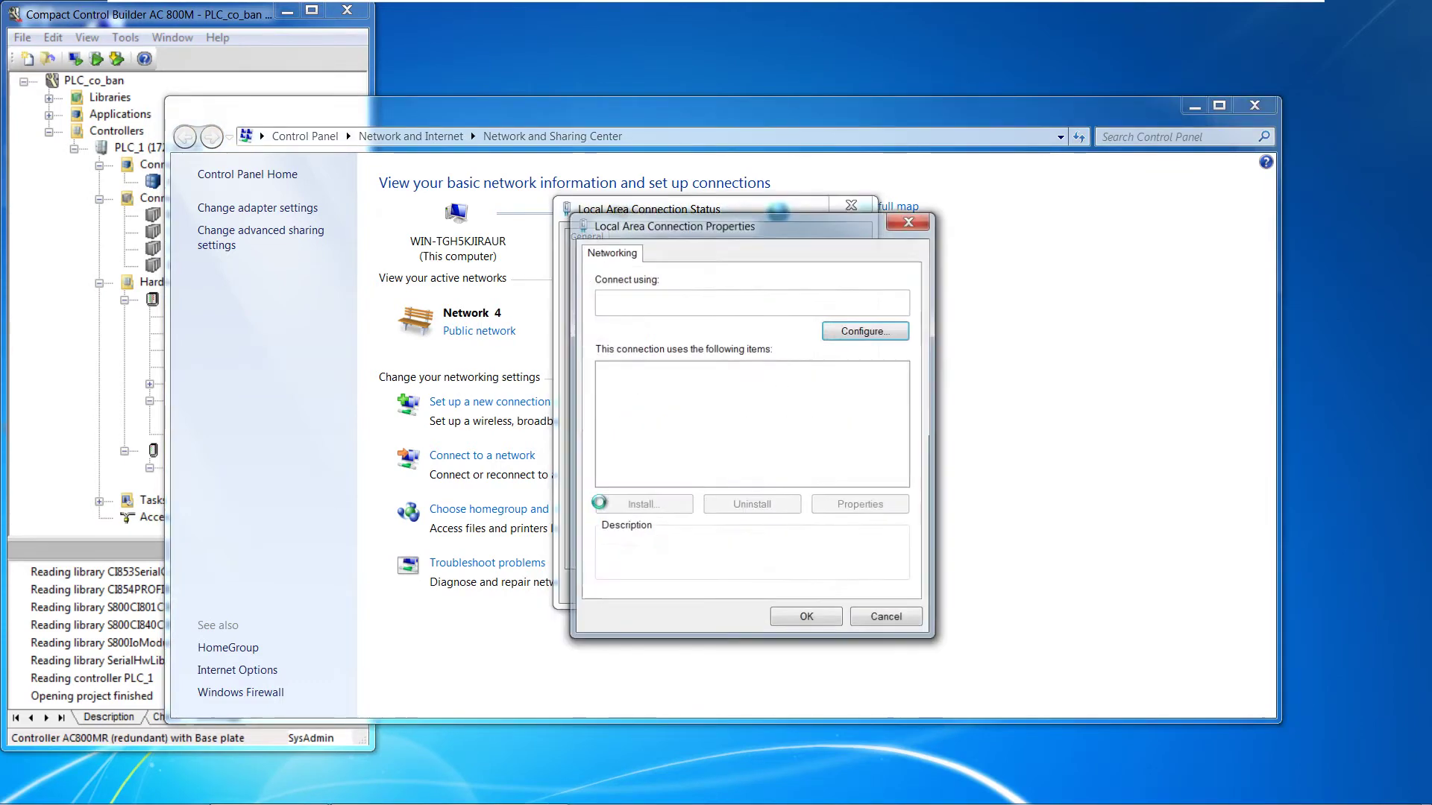
double_click(690, 432)
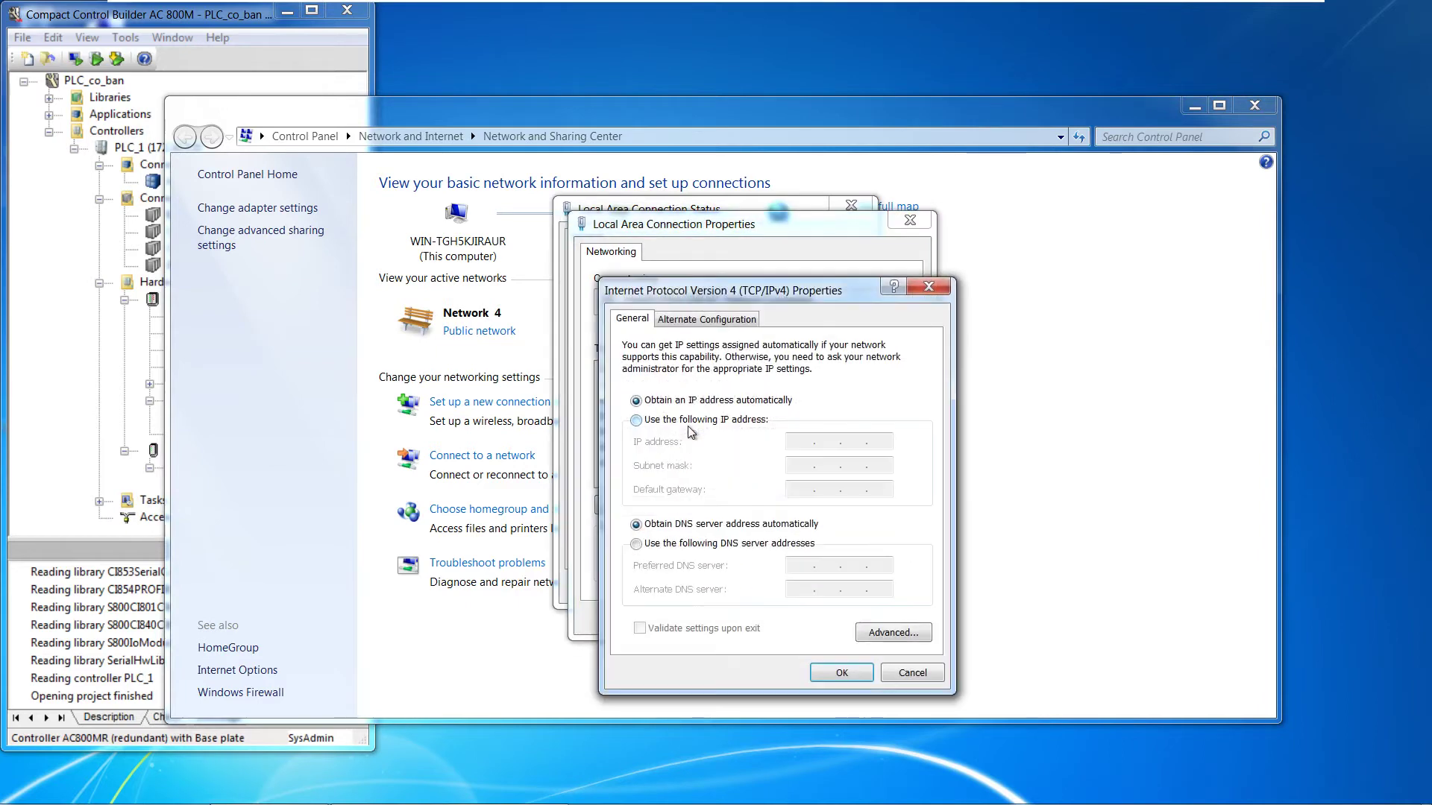
click(929, 287)
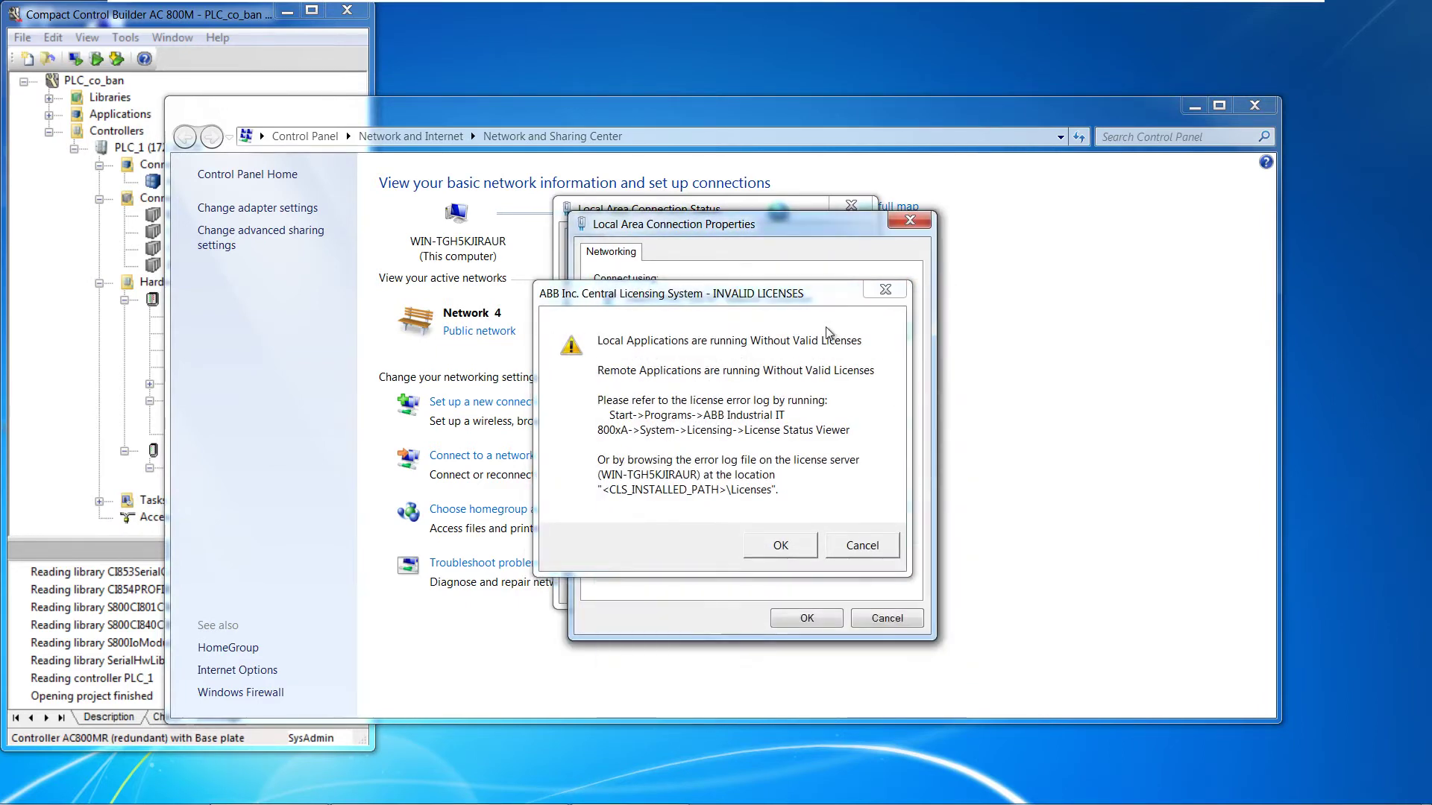
click(885, 289)
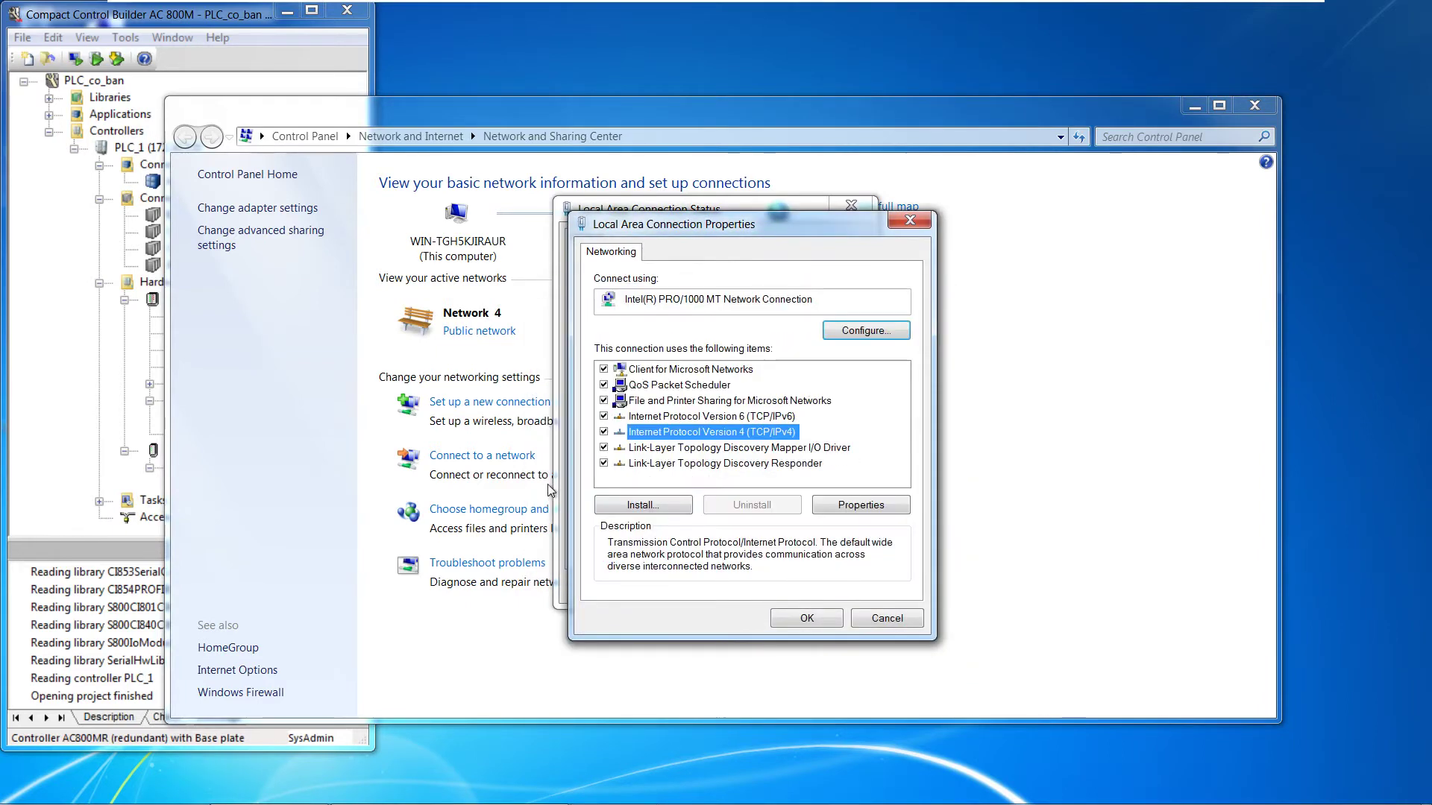
Assign the Local Area Connection a manual TCP/IPv4 address beginning with 192, accept the settings and close the network windows.
double_click(702, 434)
click(636, 420)
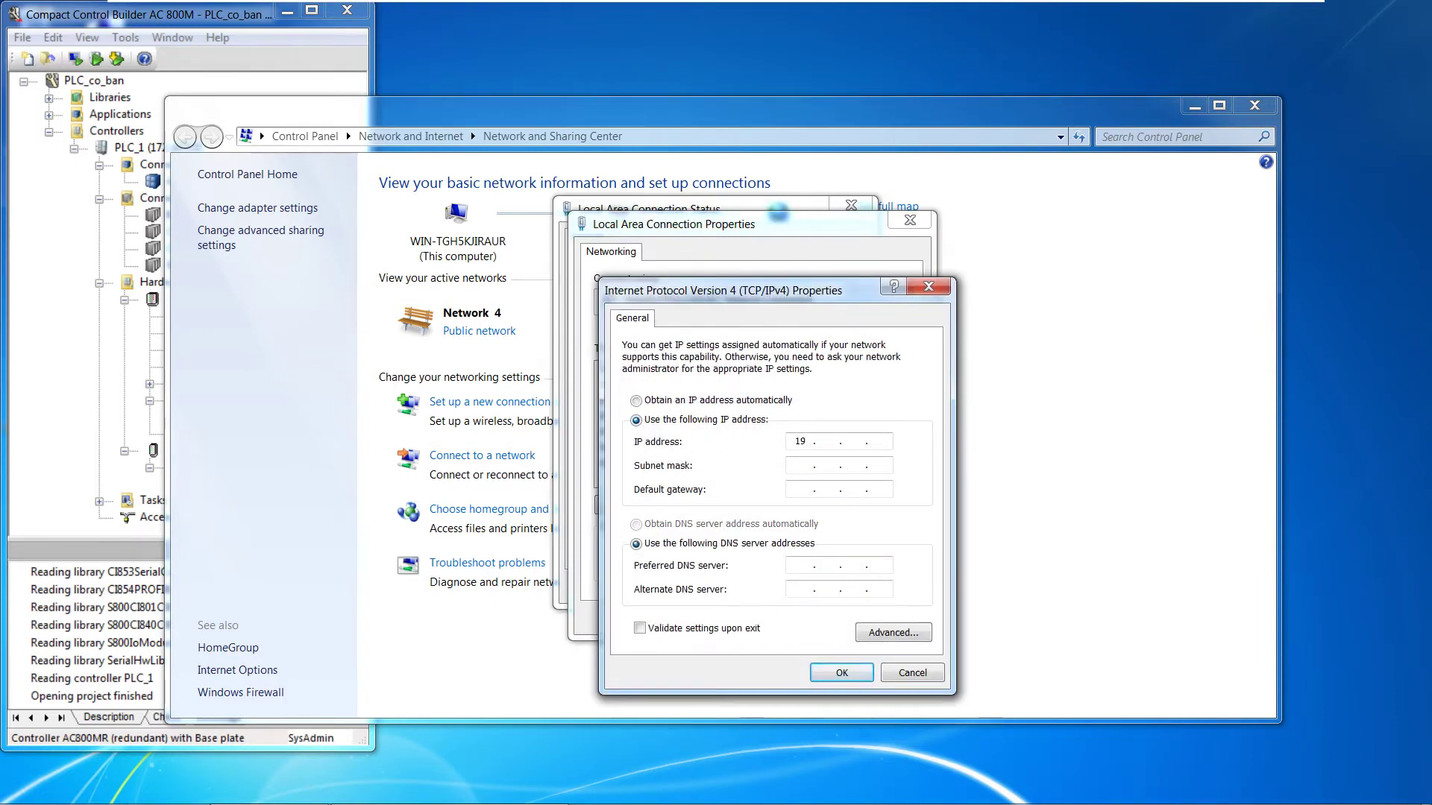
text(198)
key(BackSpace)
key(BackSpace)
text(92 . 16)
key(Tab)
click(862, 673)
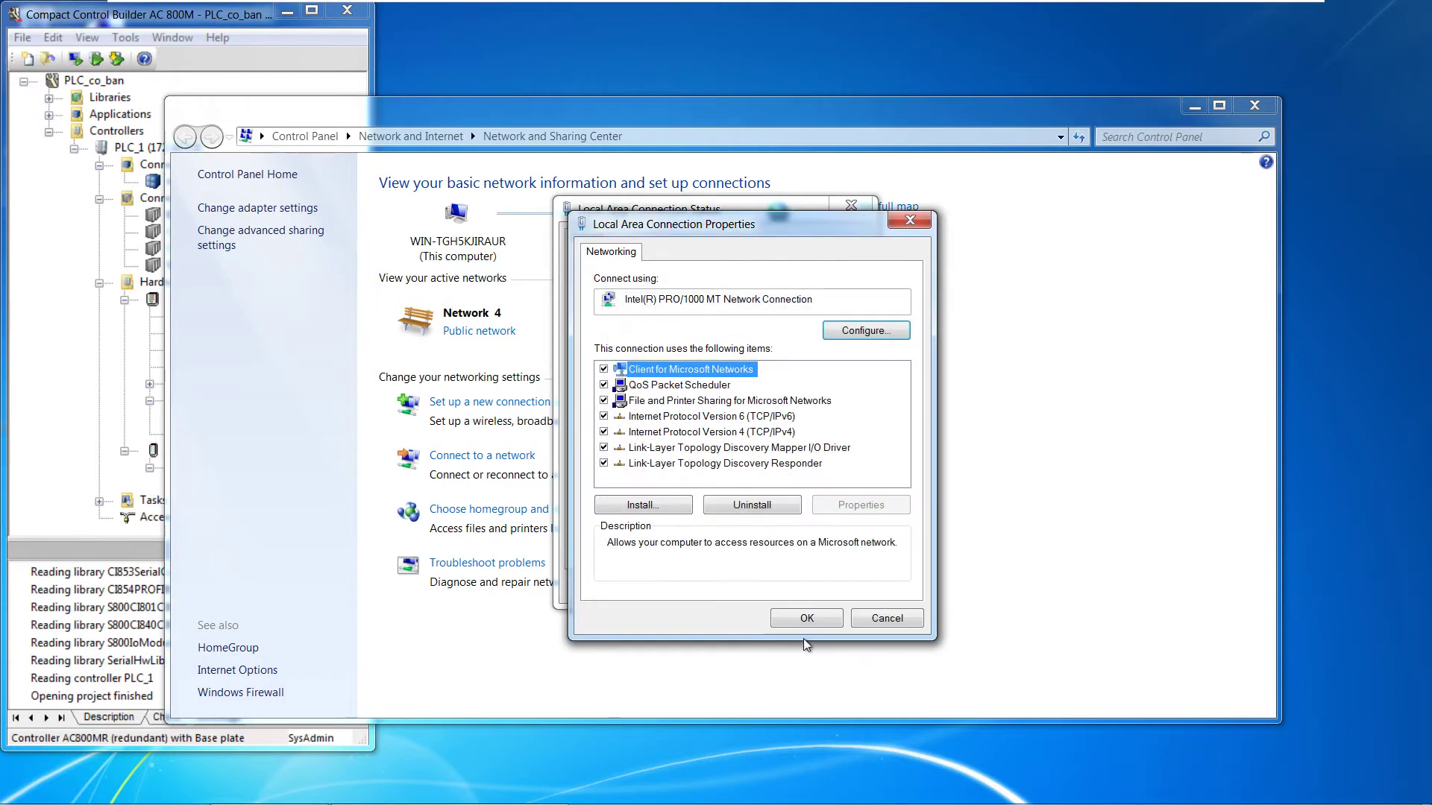
click(806, 624)
click(852, 589)
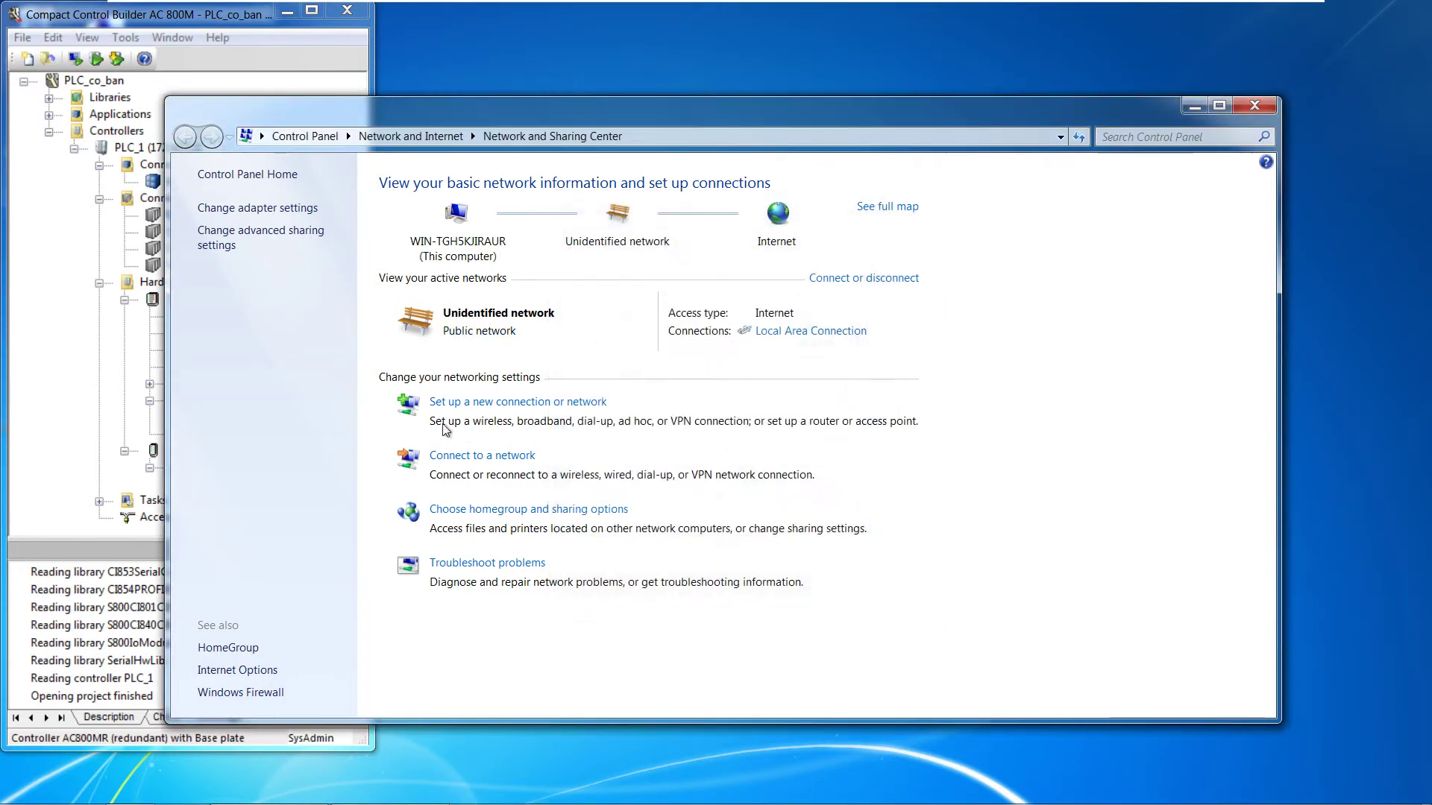
click(1257, 107)
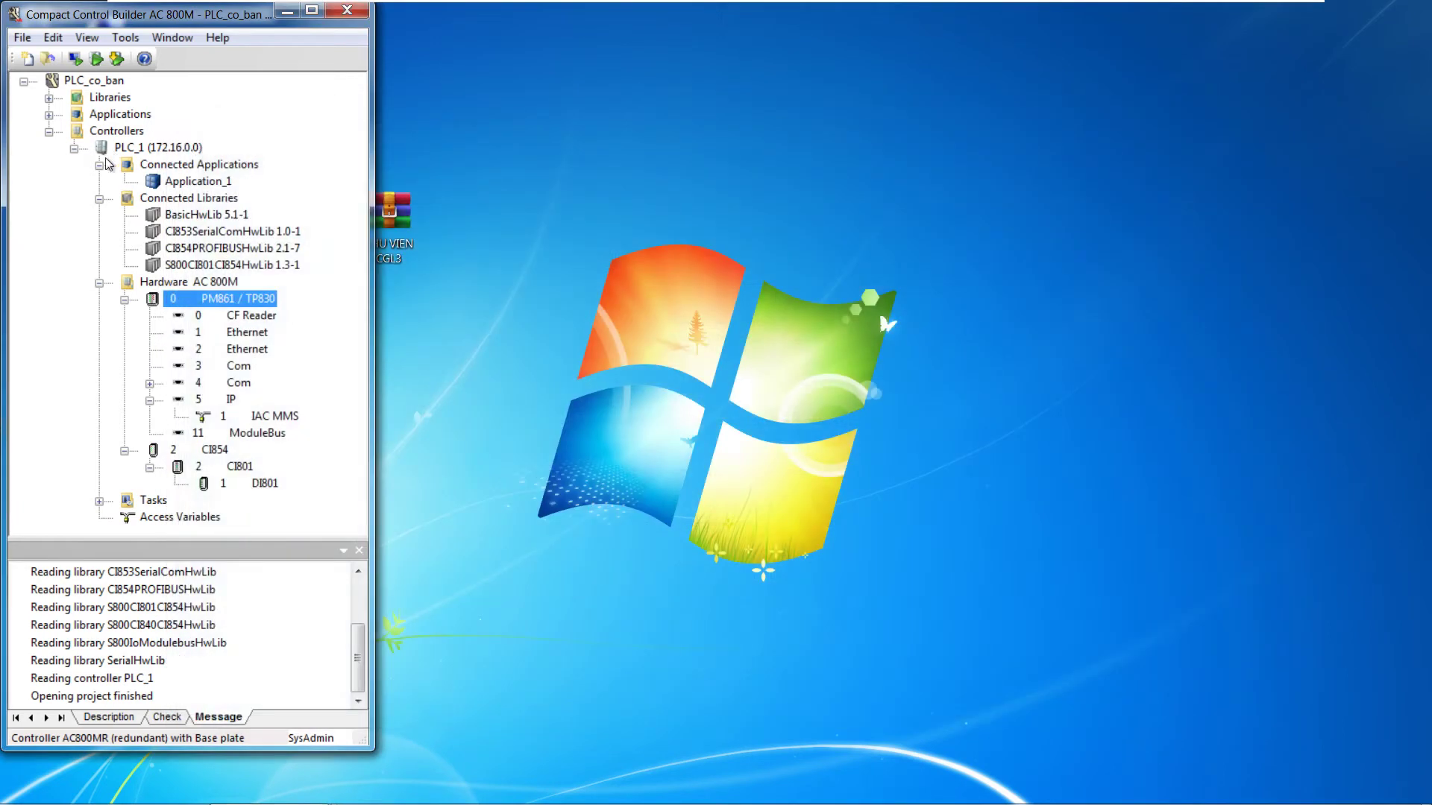
Set the RNRP Default network ID parameter of the PM861 / TP830 unit to 192.168.0.1.
right_click(230, 293)
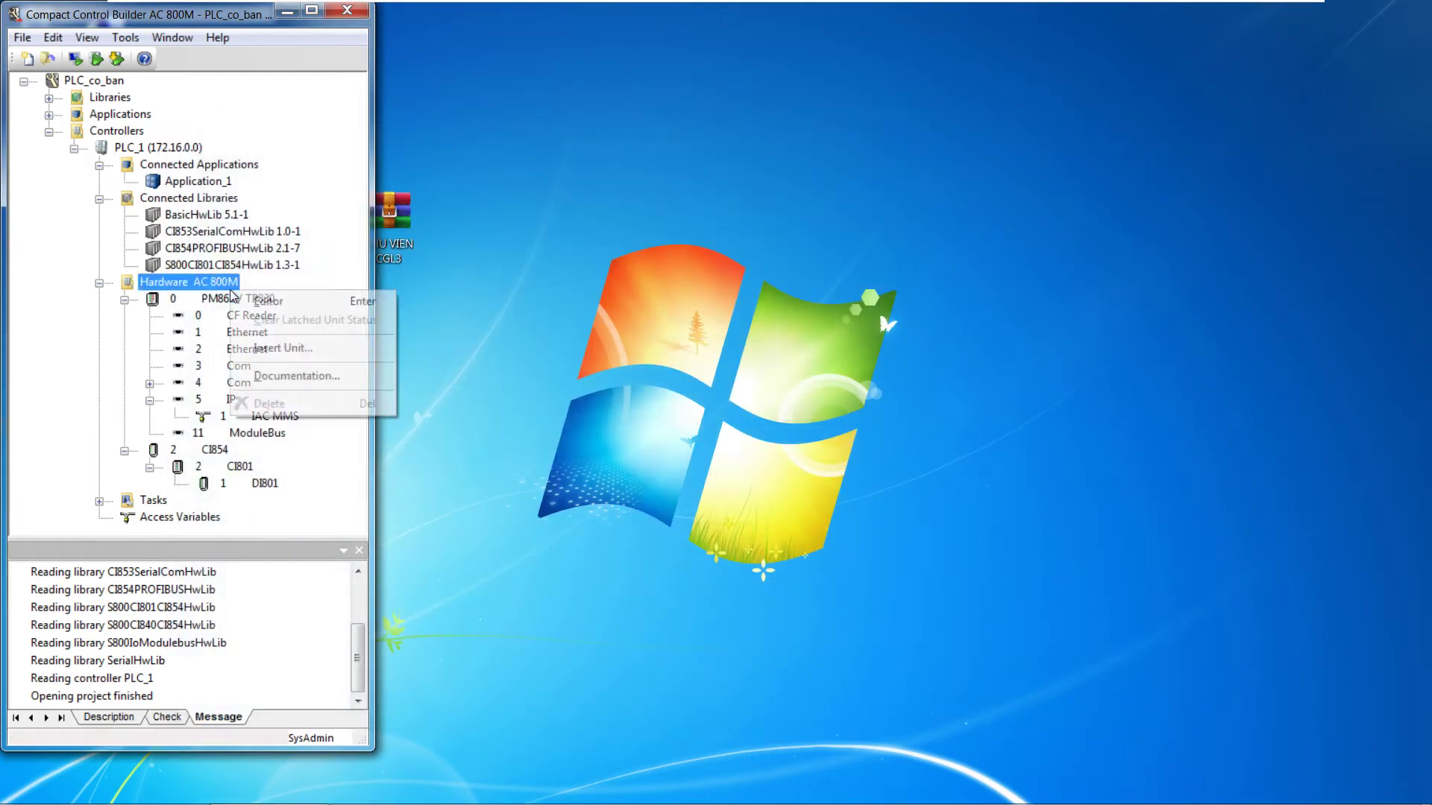
key(Escape)
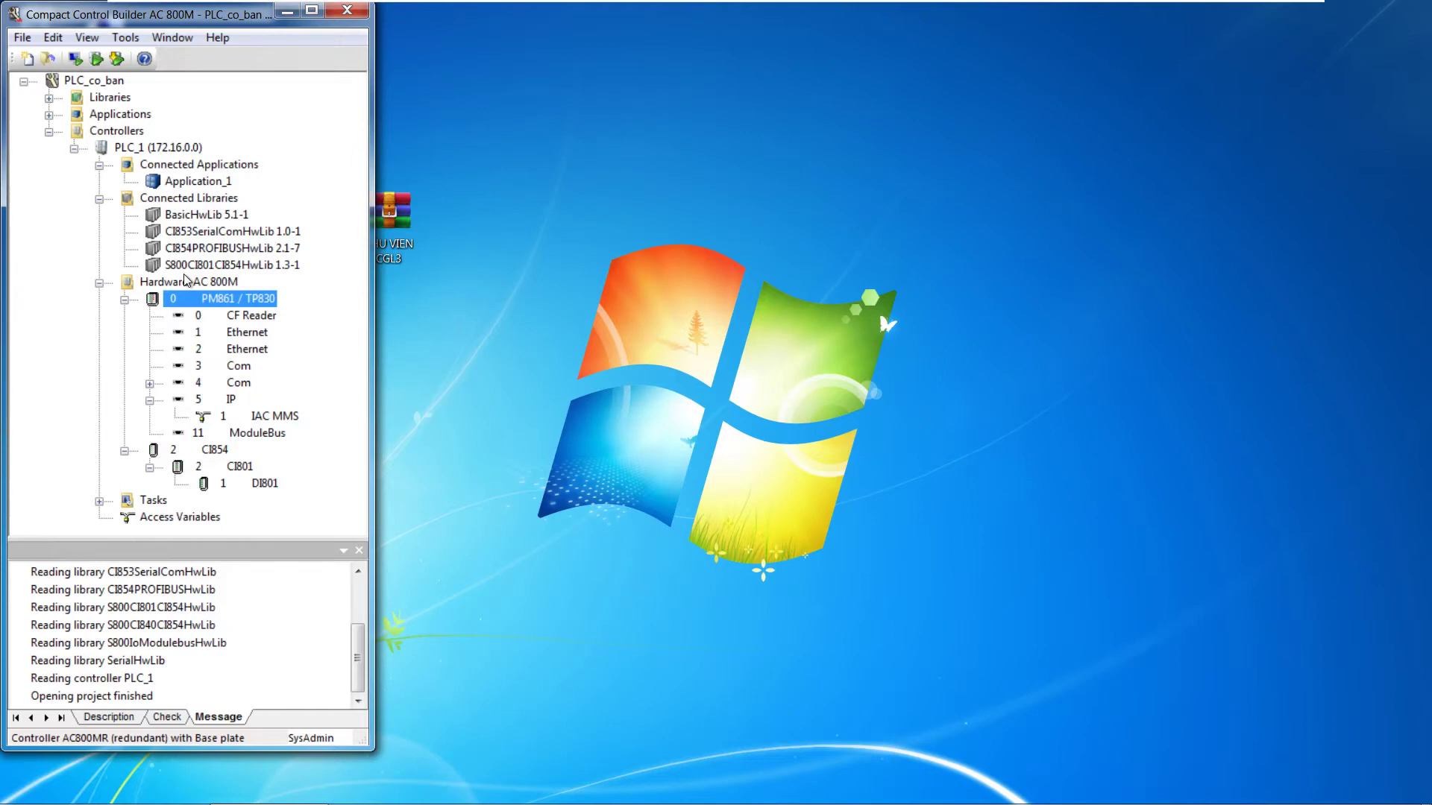
double_click(226, 297)
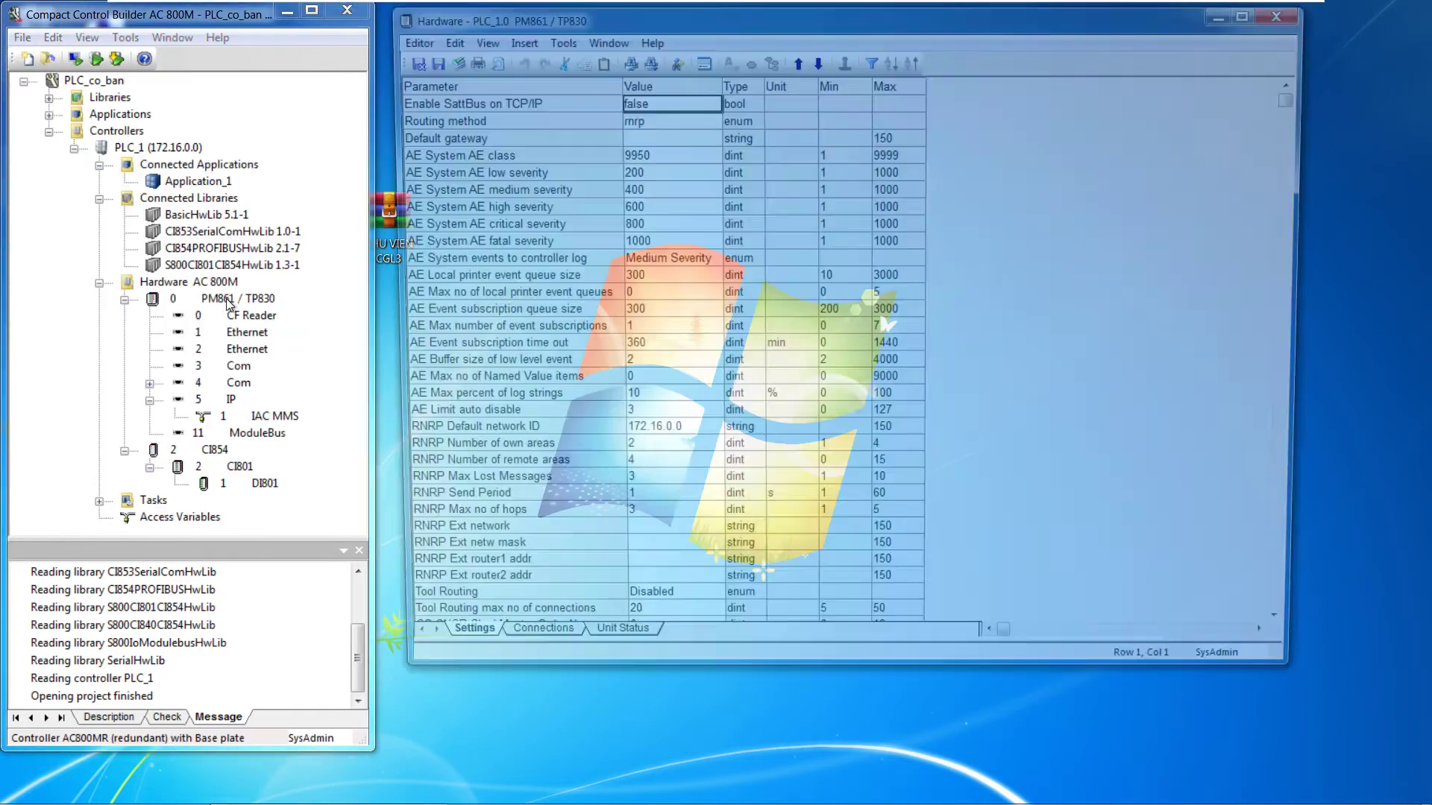
click(653, 439)
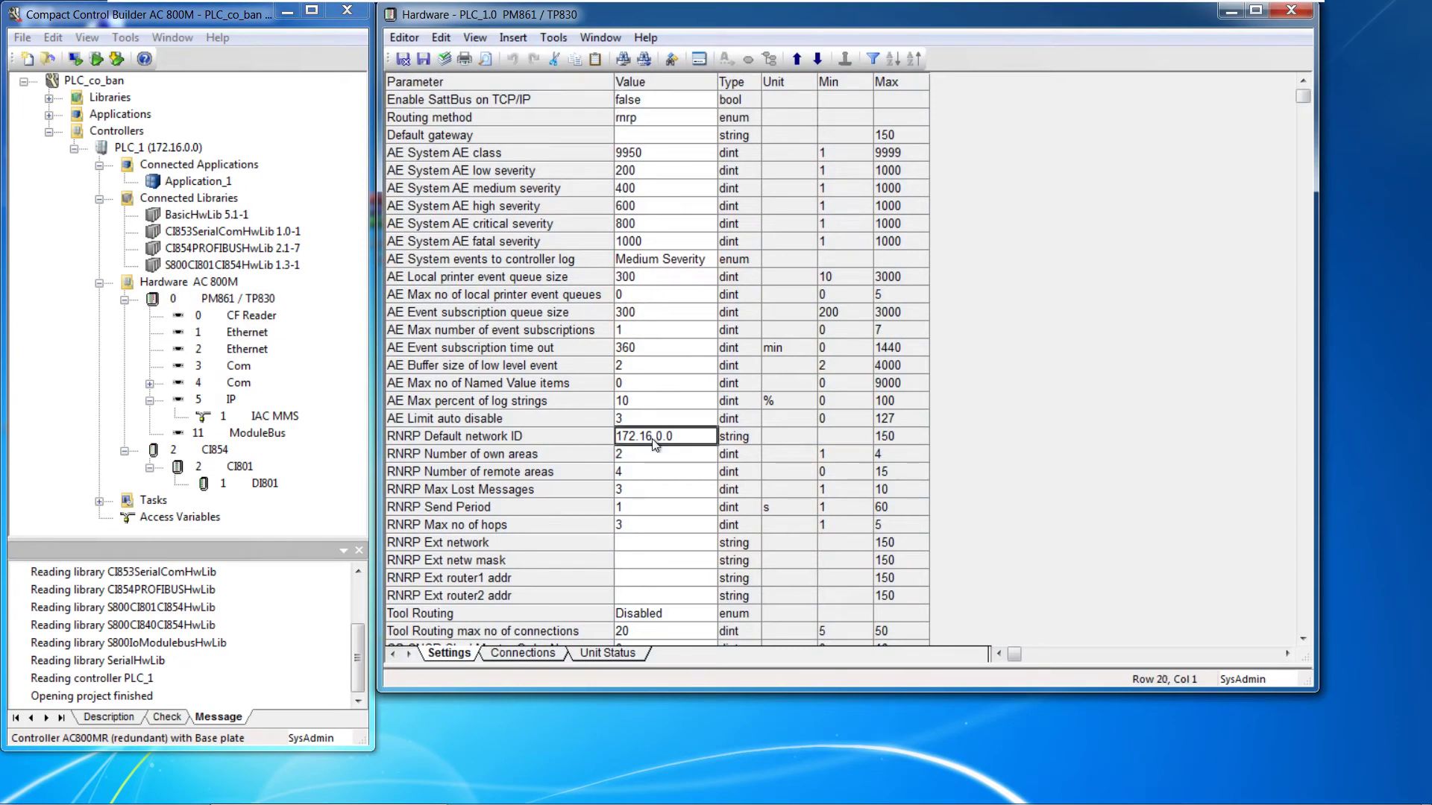
right_click(654, 441)
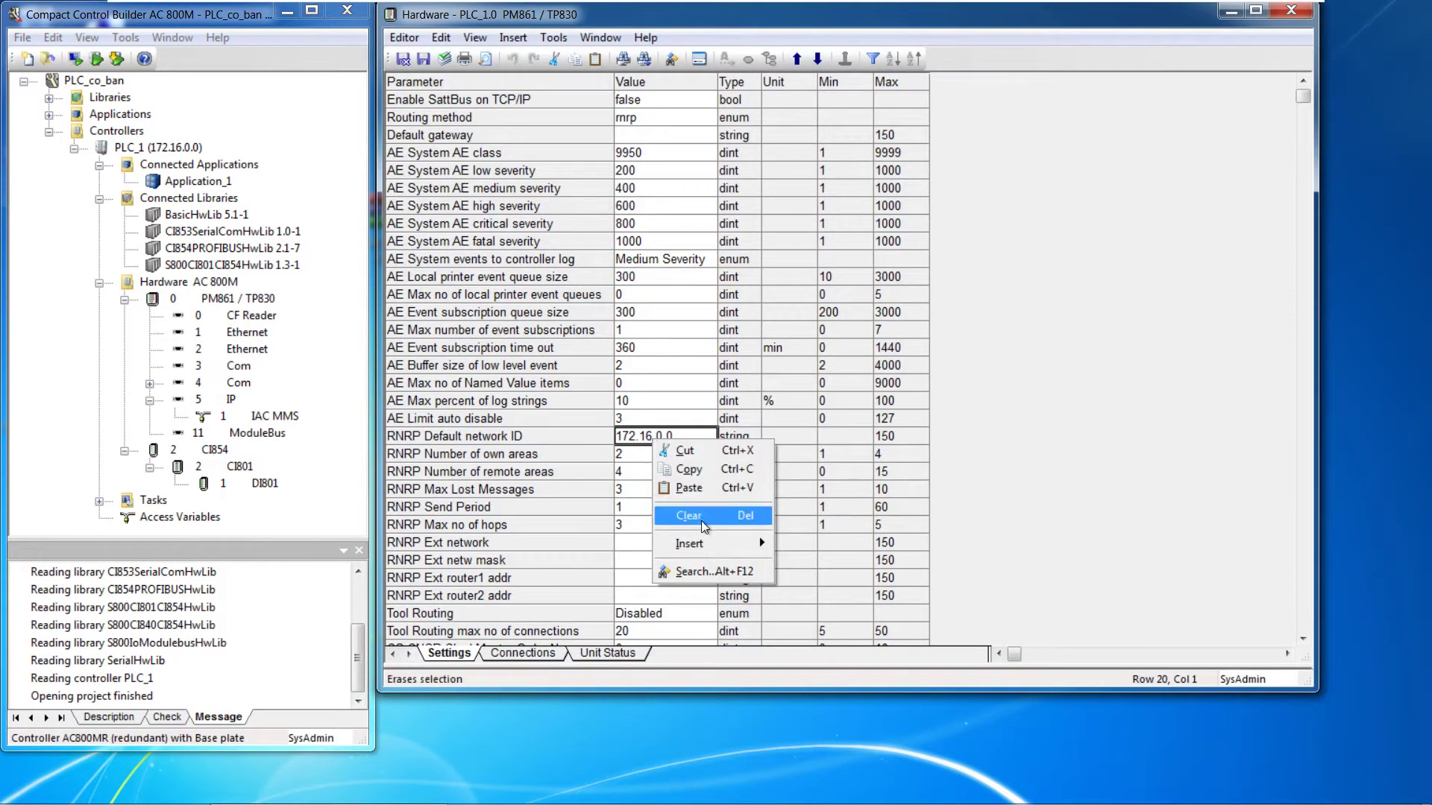
click(682, 488)
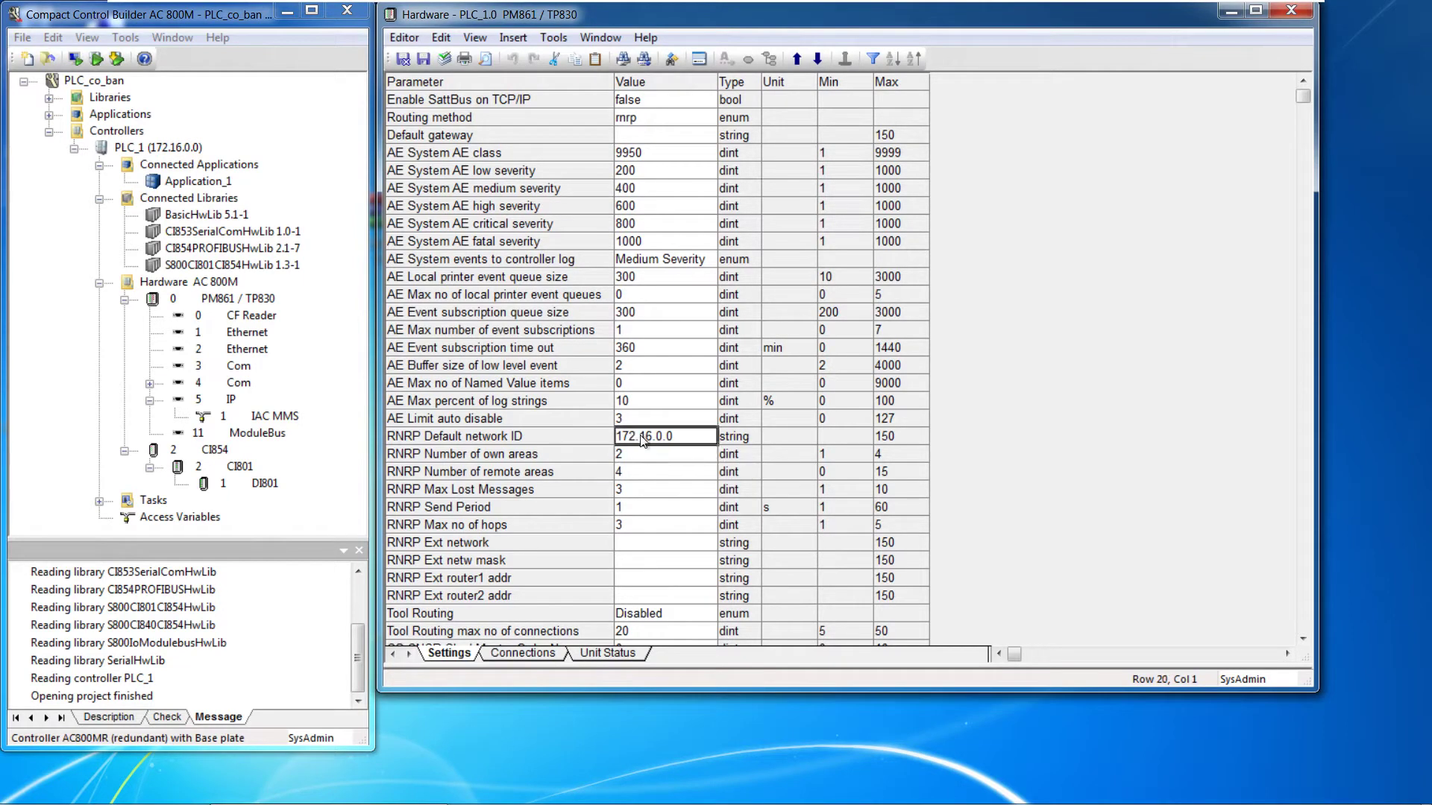
drag(674, 436, 558, 447)
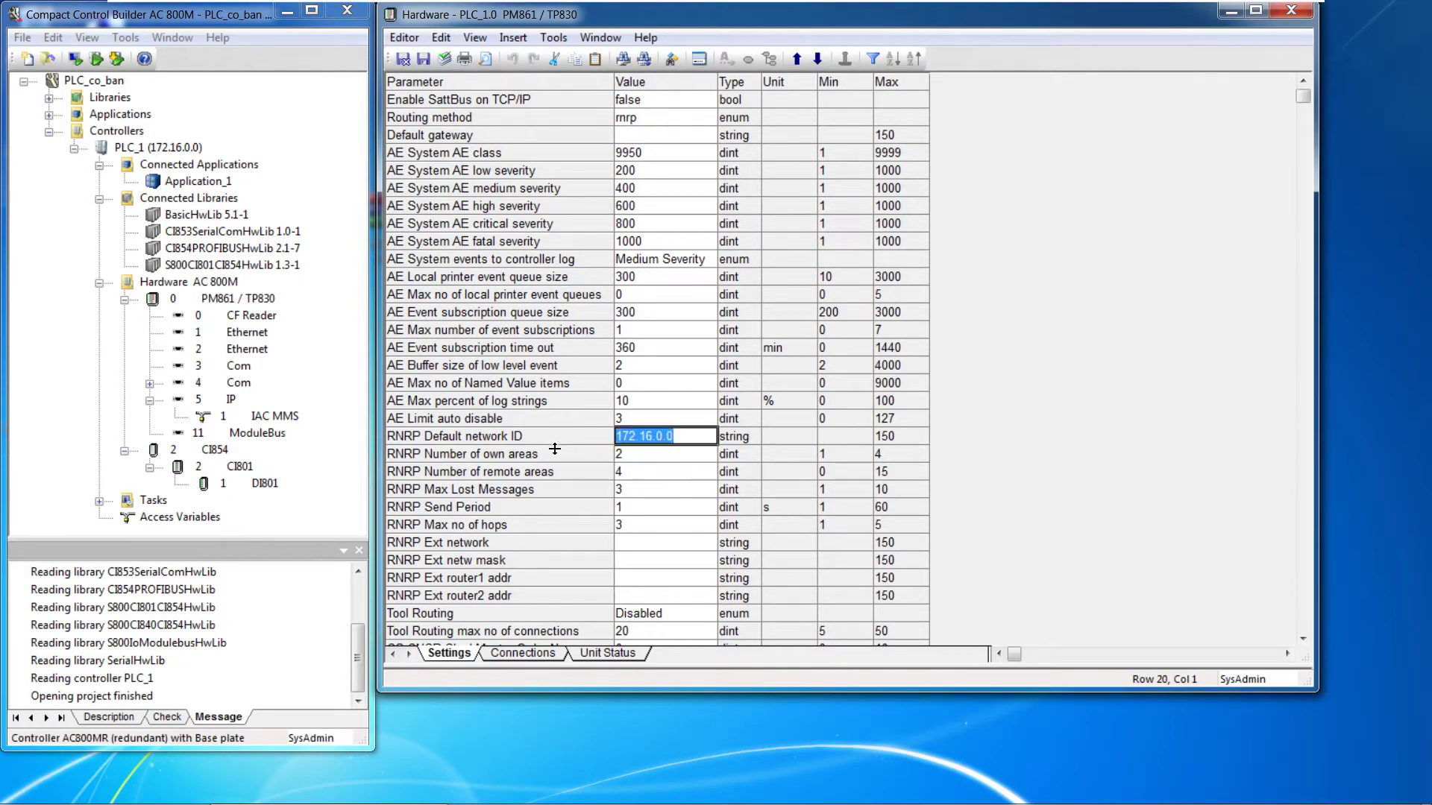
text(192.168.0)
key(Return)
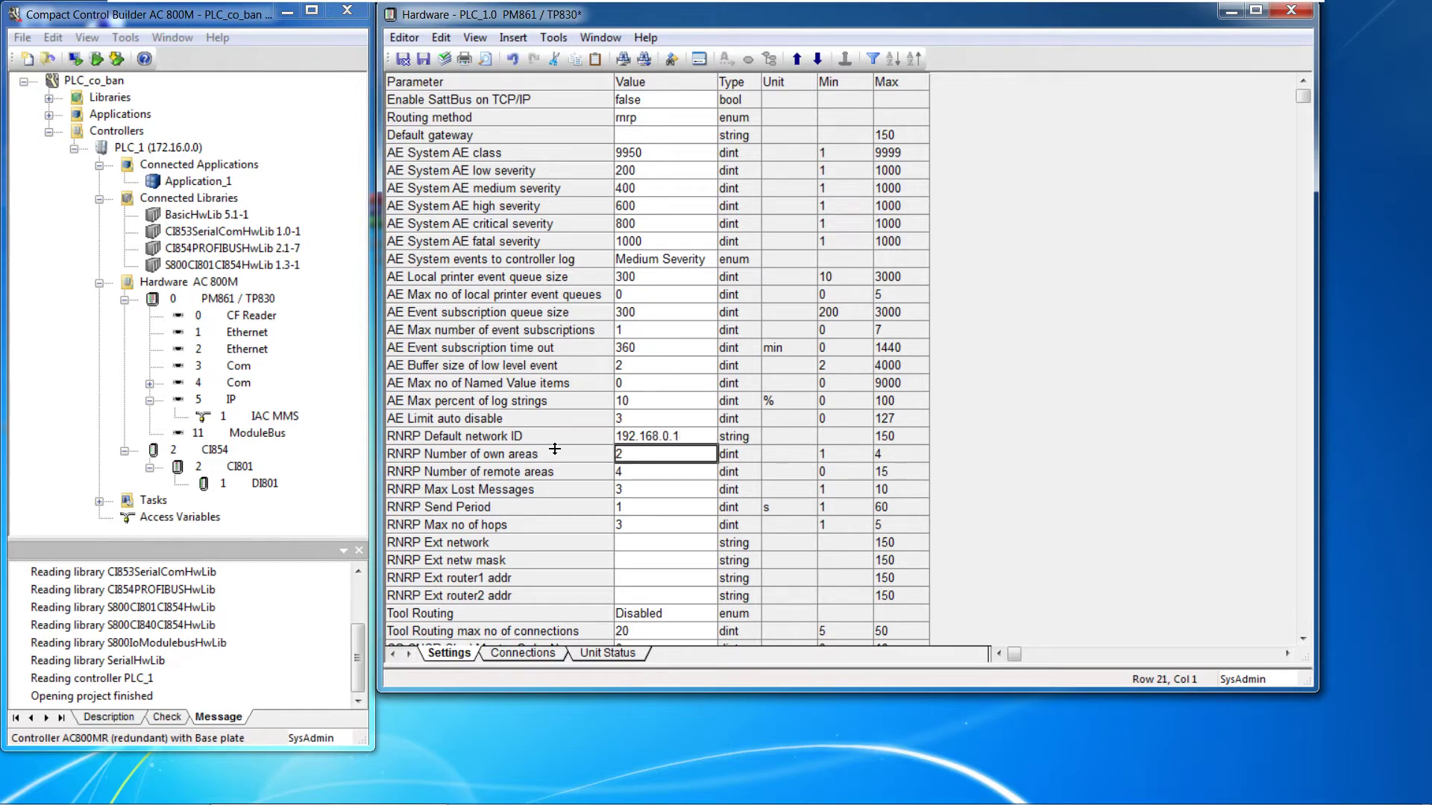
Check the edited PM861 / TP830 hardware settings for errors, save them and close the editor.
click(445, 59)
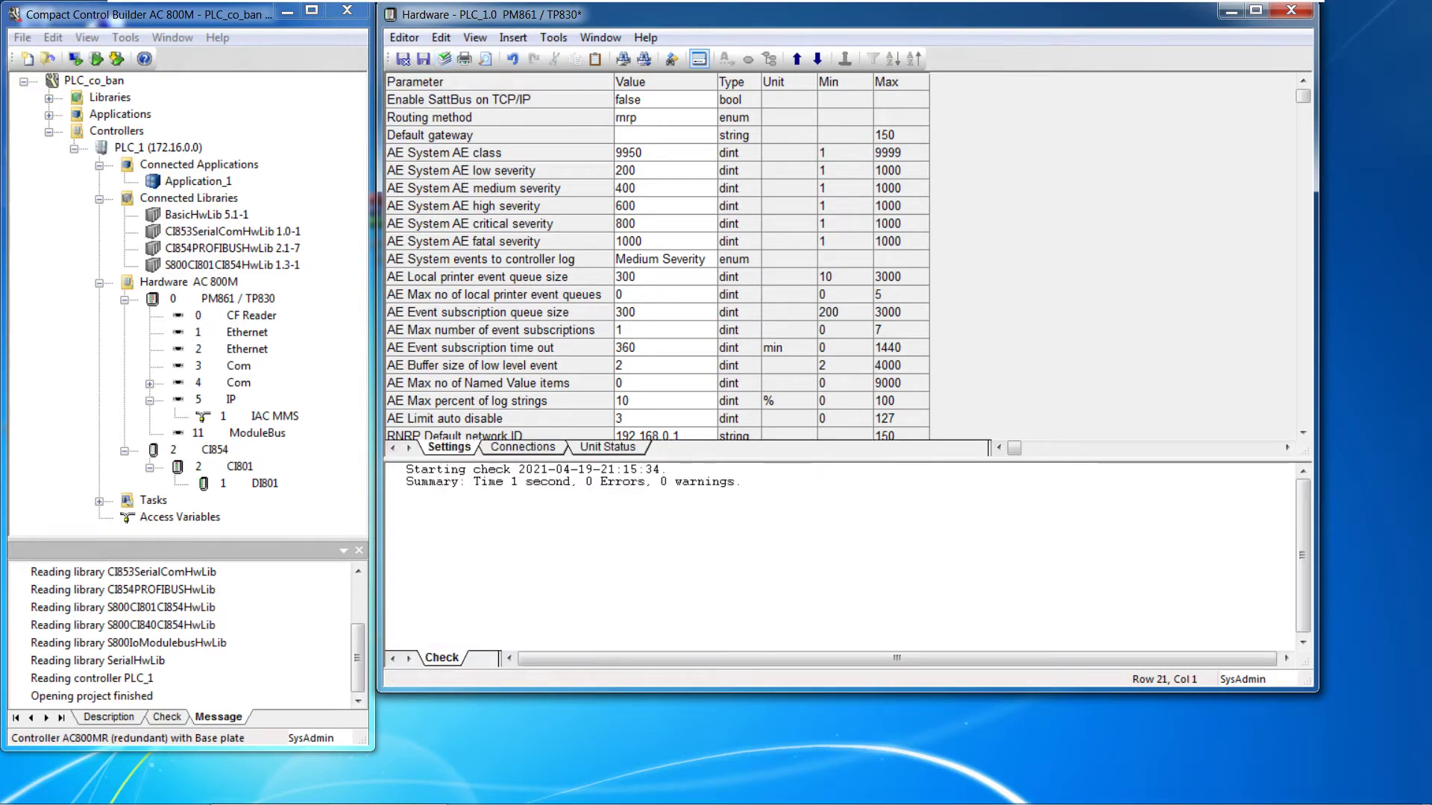
click(404, 62)
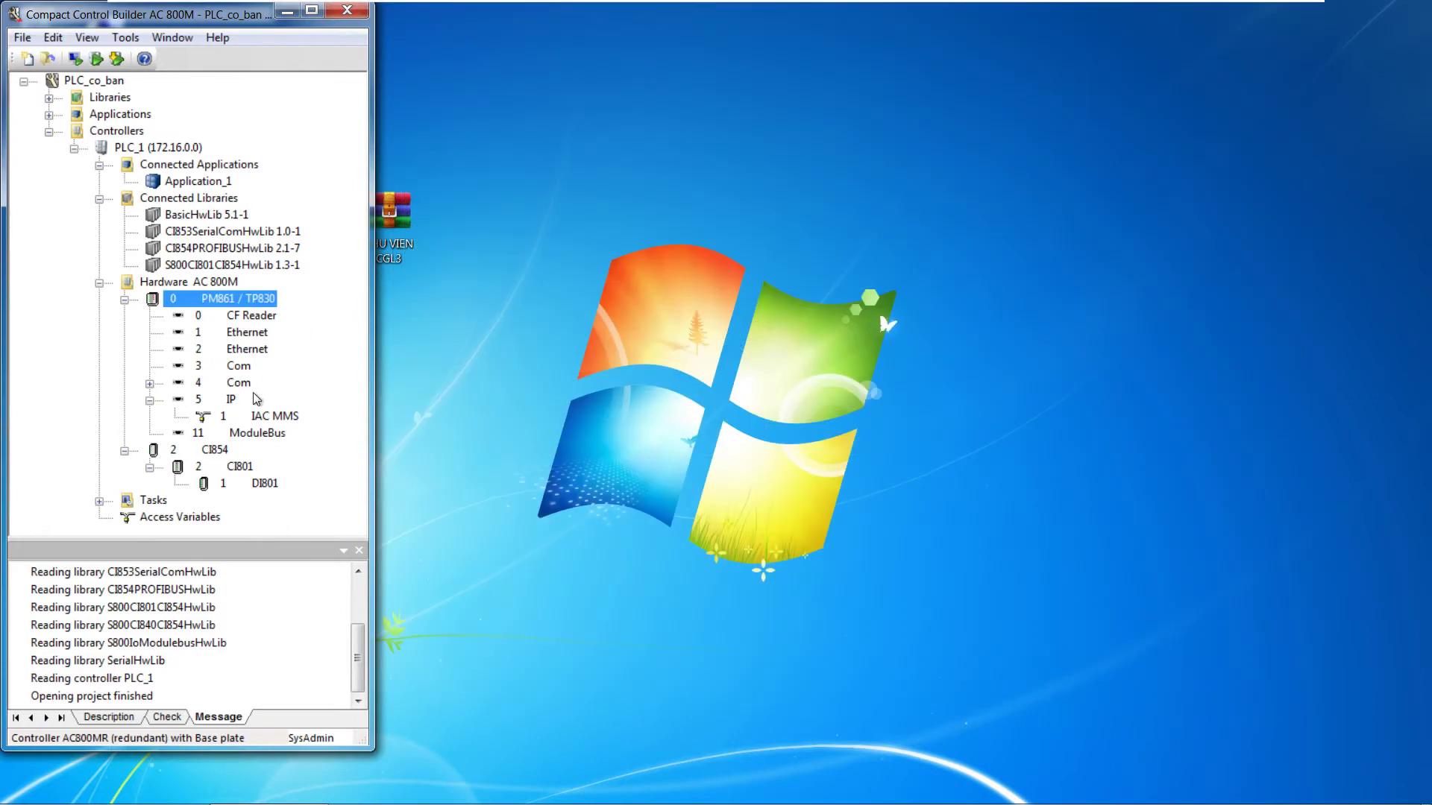
Set the IP address of Ethernet port 1 under PM861 / TP830 to 192.168.0.1, check it, and save and close its editor.
double_click(247, 333)
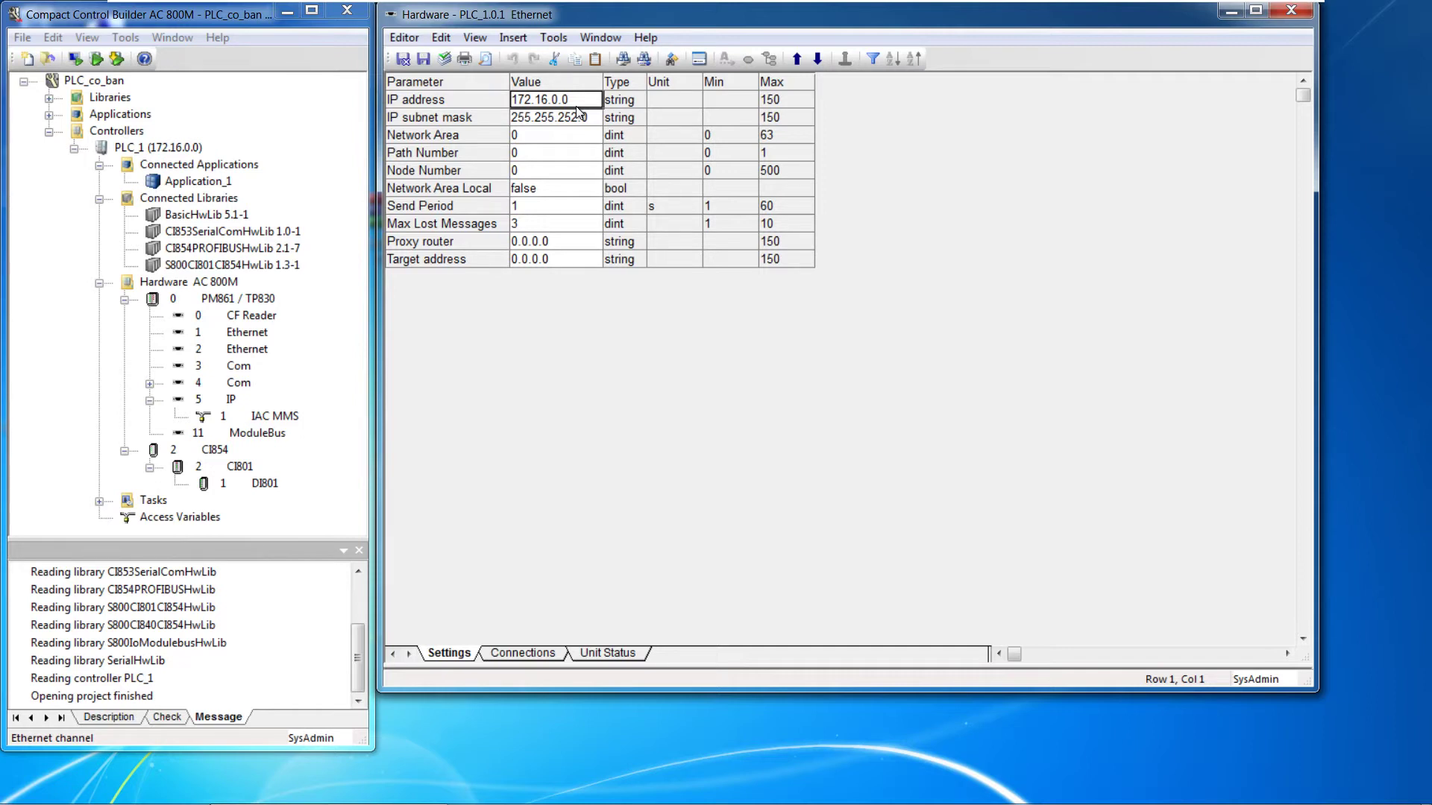
text(192.168.0.1)
click(447, 61)
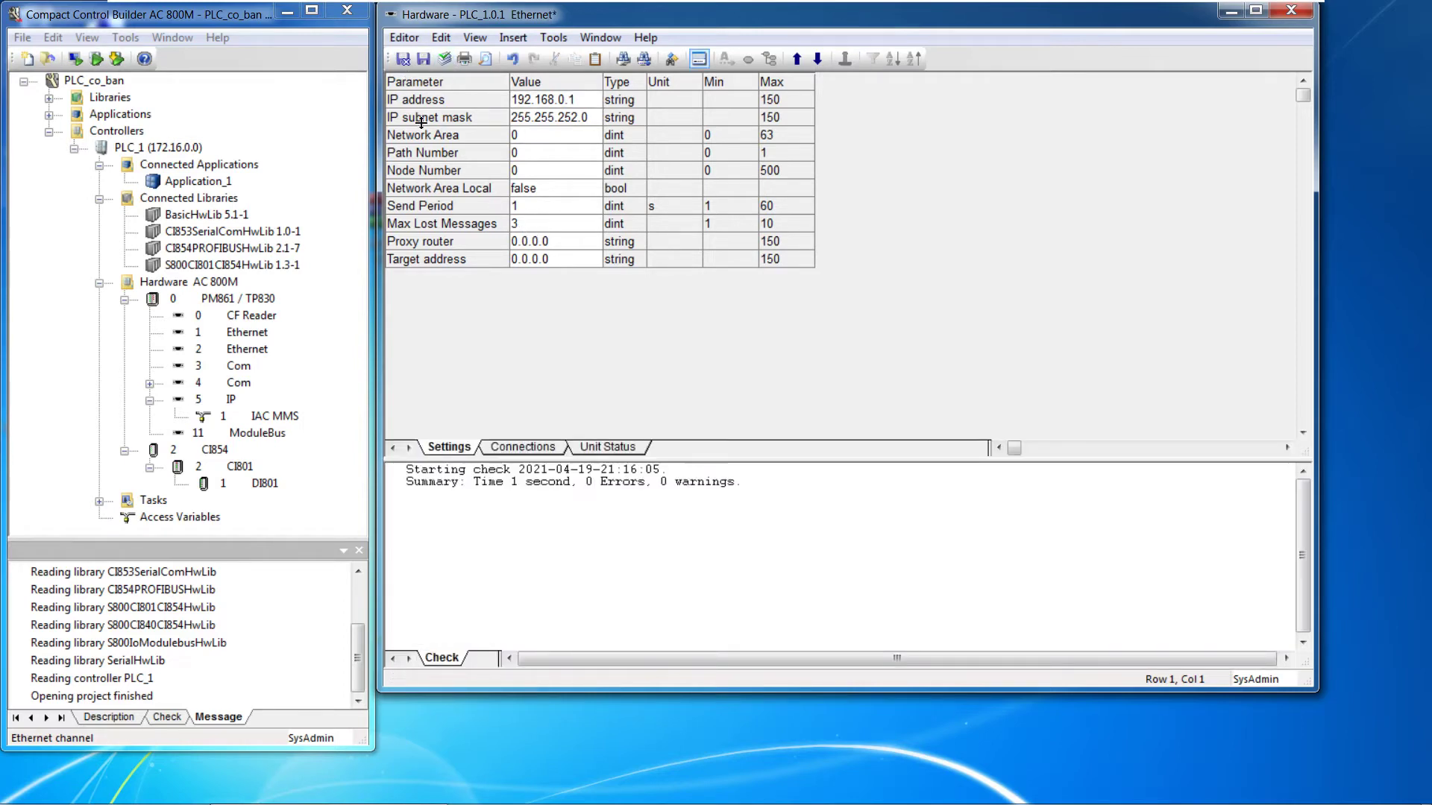
click(398, 64)
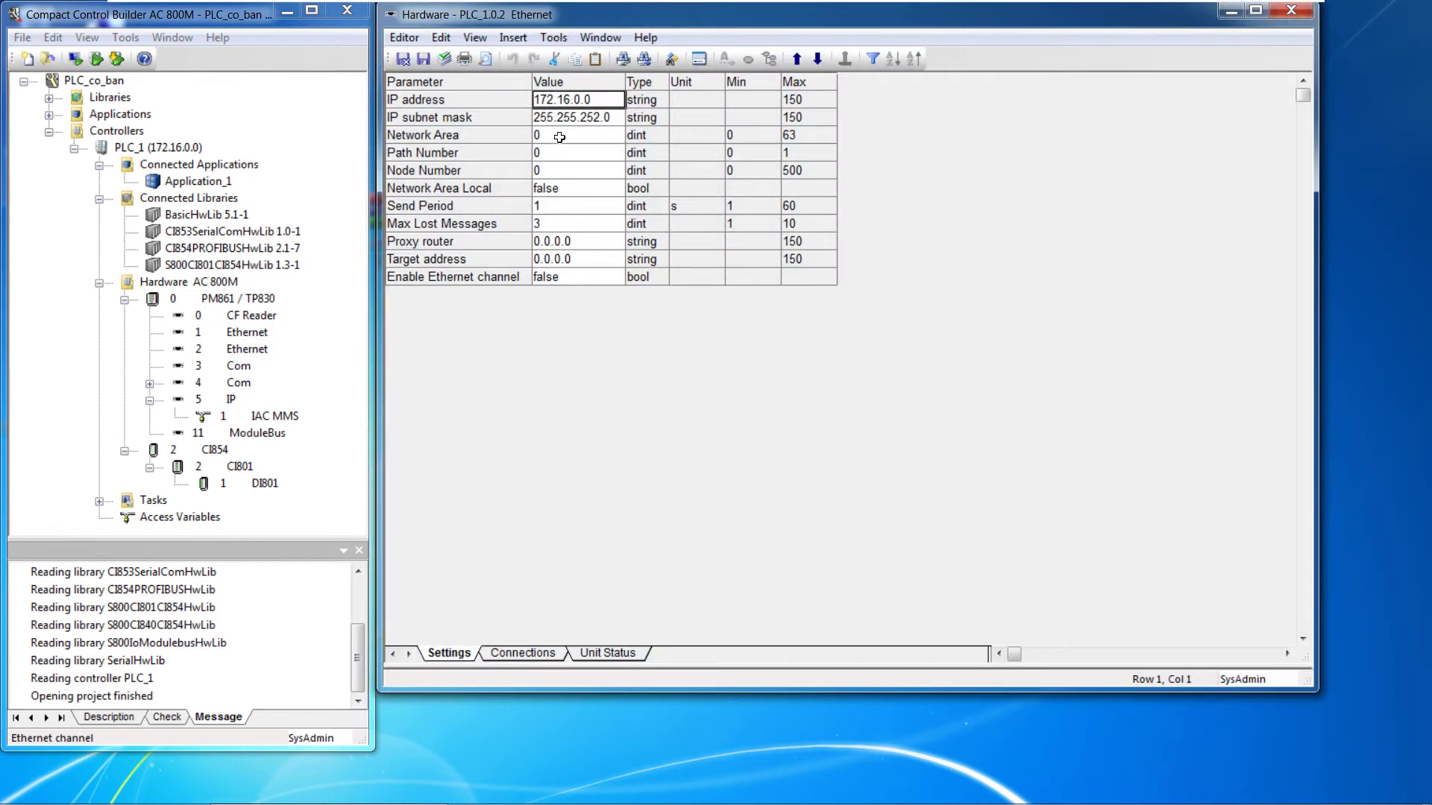
Set the IP address of Ethernet port 2 to 192.168.0.1, check the settings, and save and close its editor.
text(192.168.0.1)
click(571, 117)
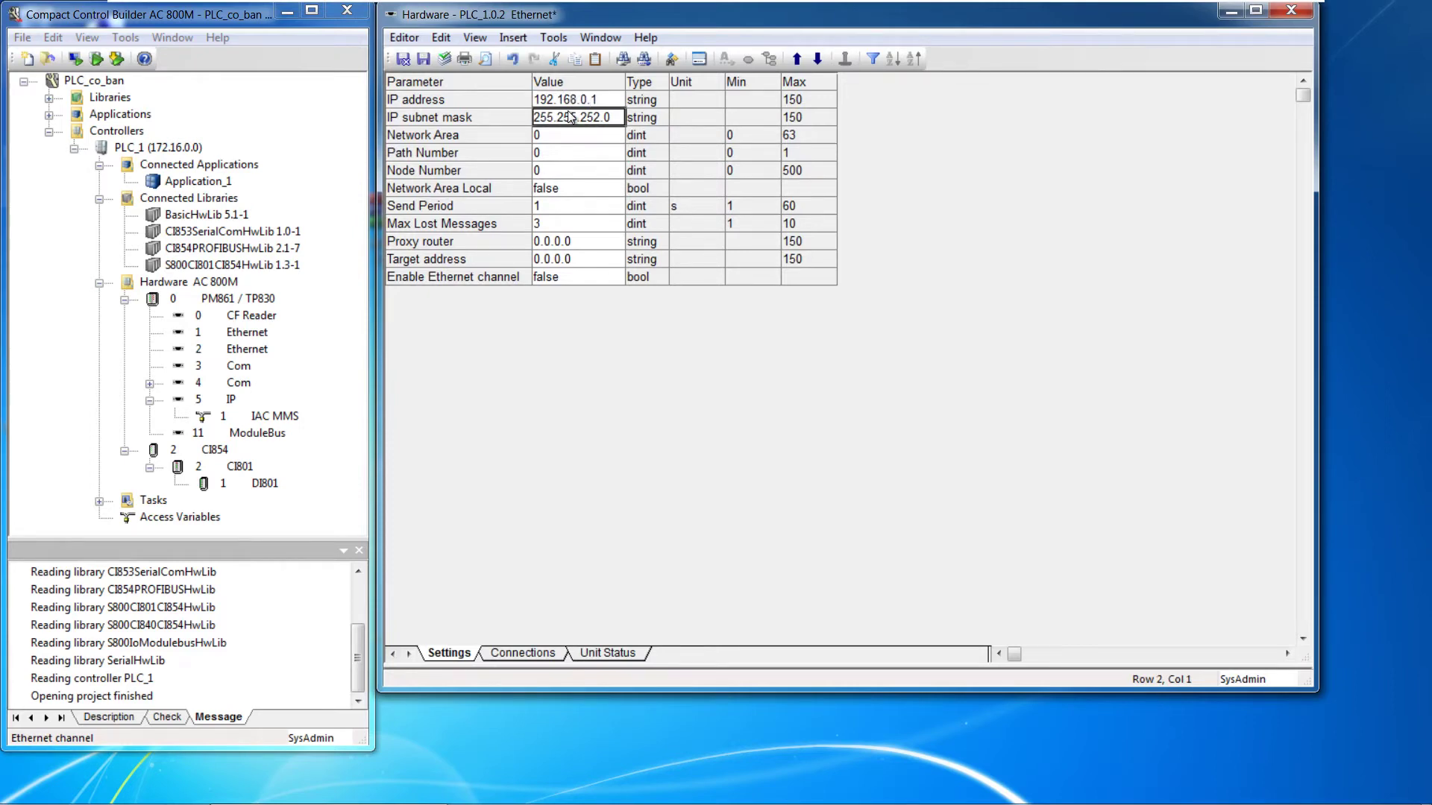
click(434, 66)
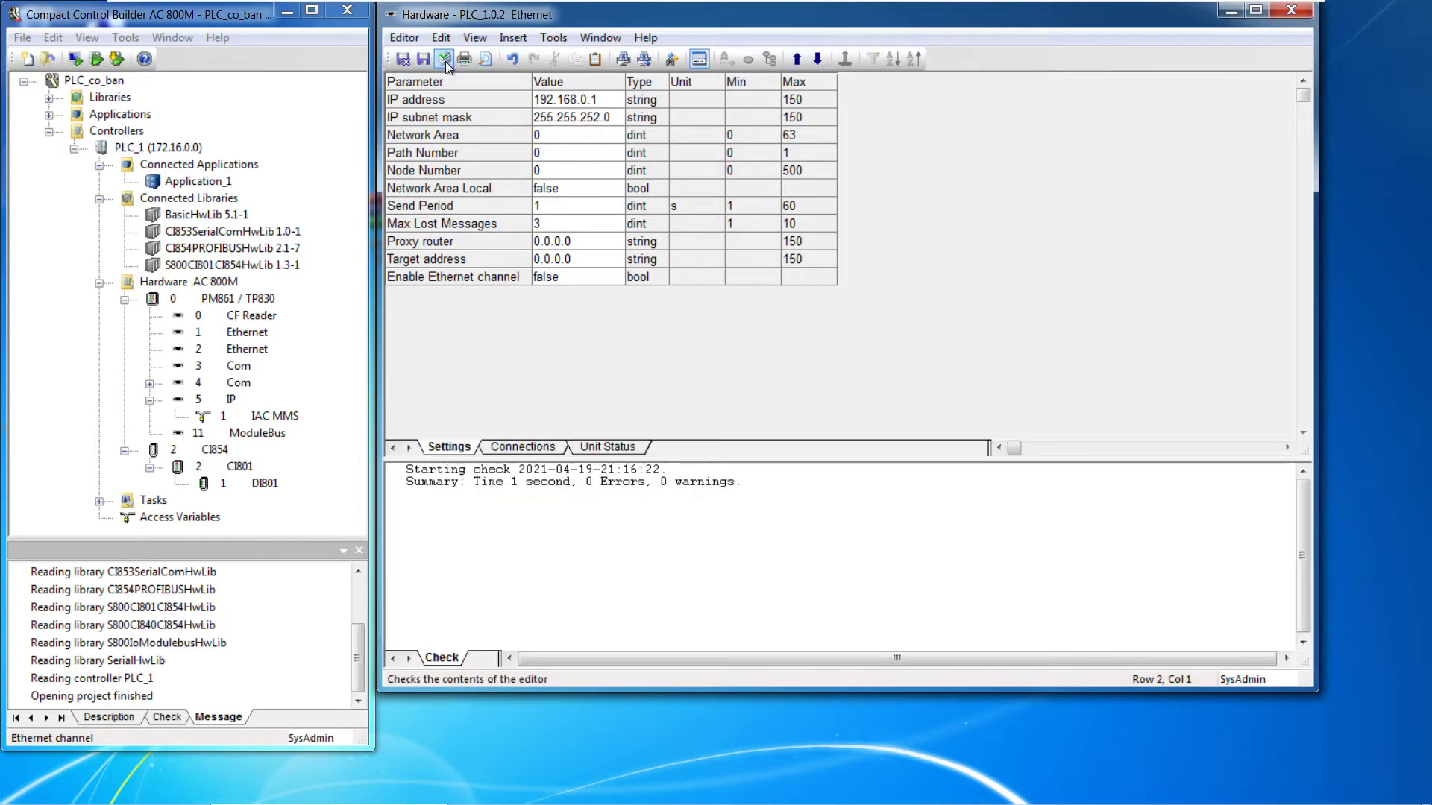
click(401, 60)
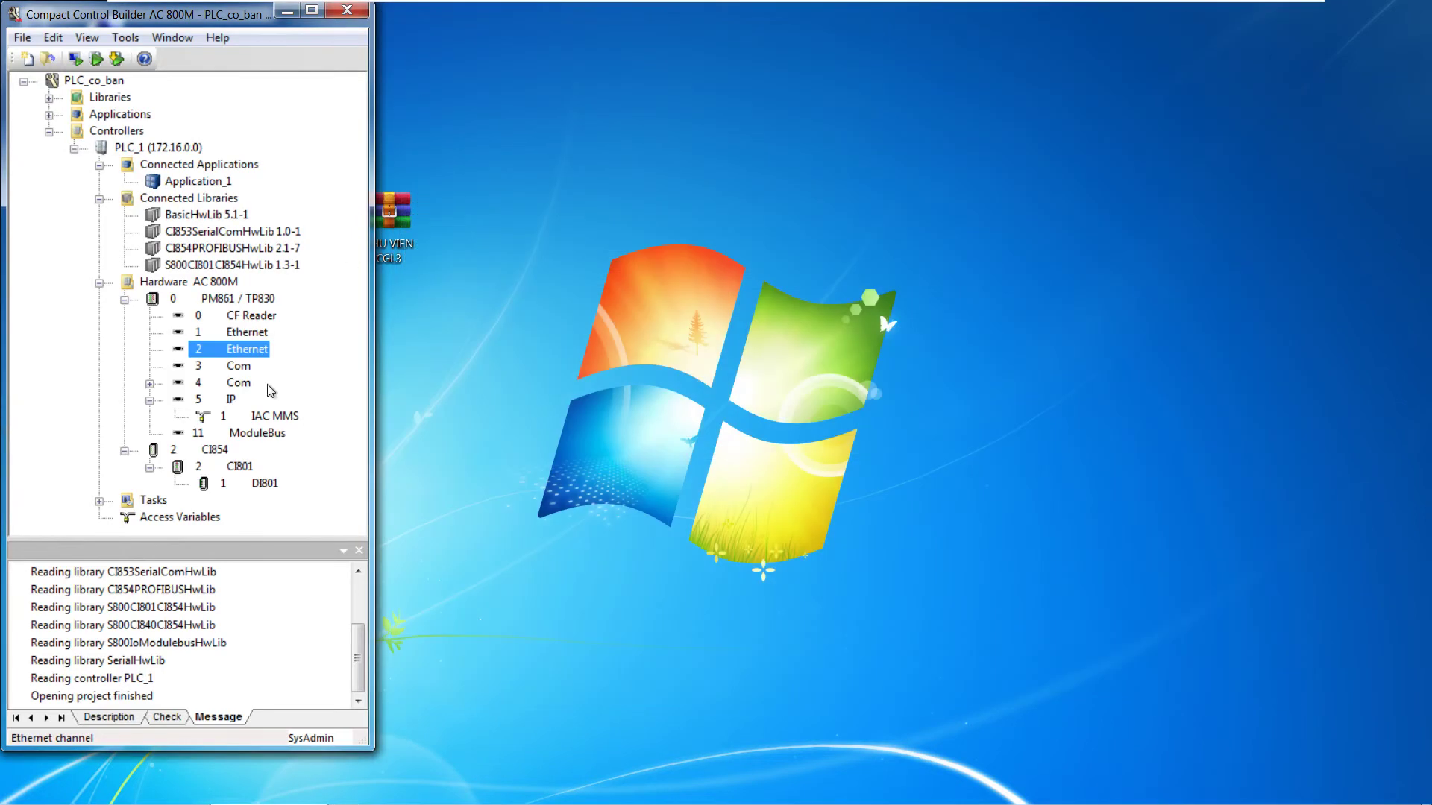
Expand Com port 4 under PM861 / TP830 and look over the controller's hardware tree.
click(242, 384)
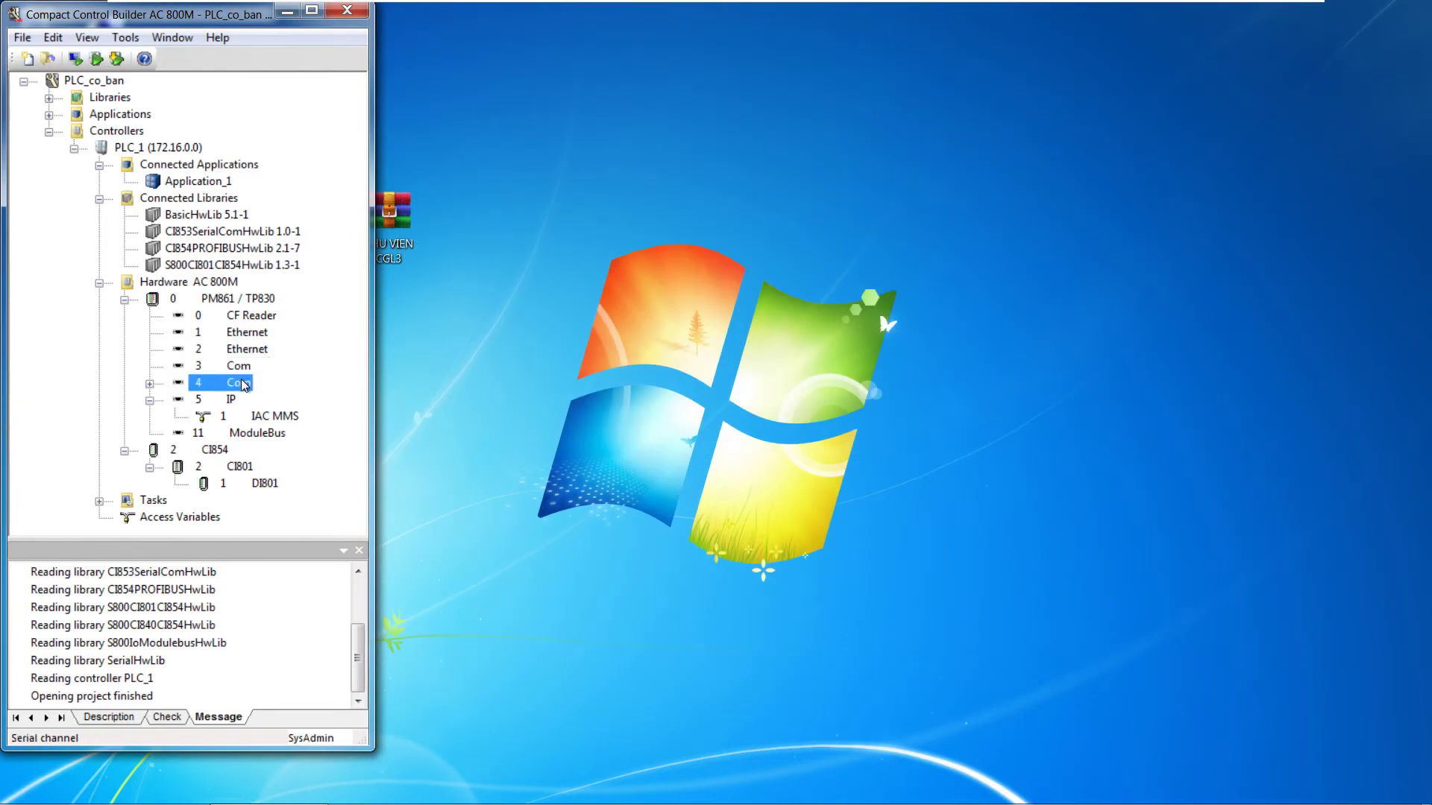
click(151, 384)
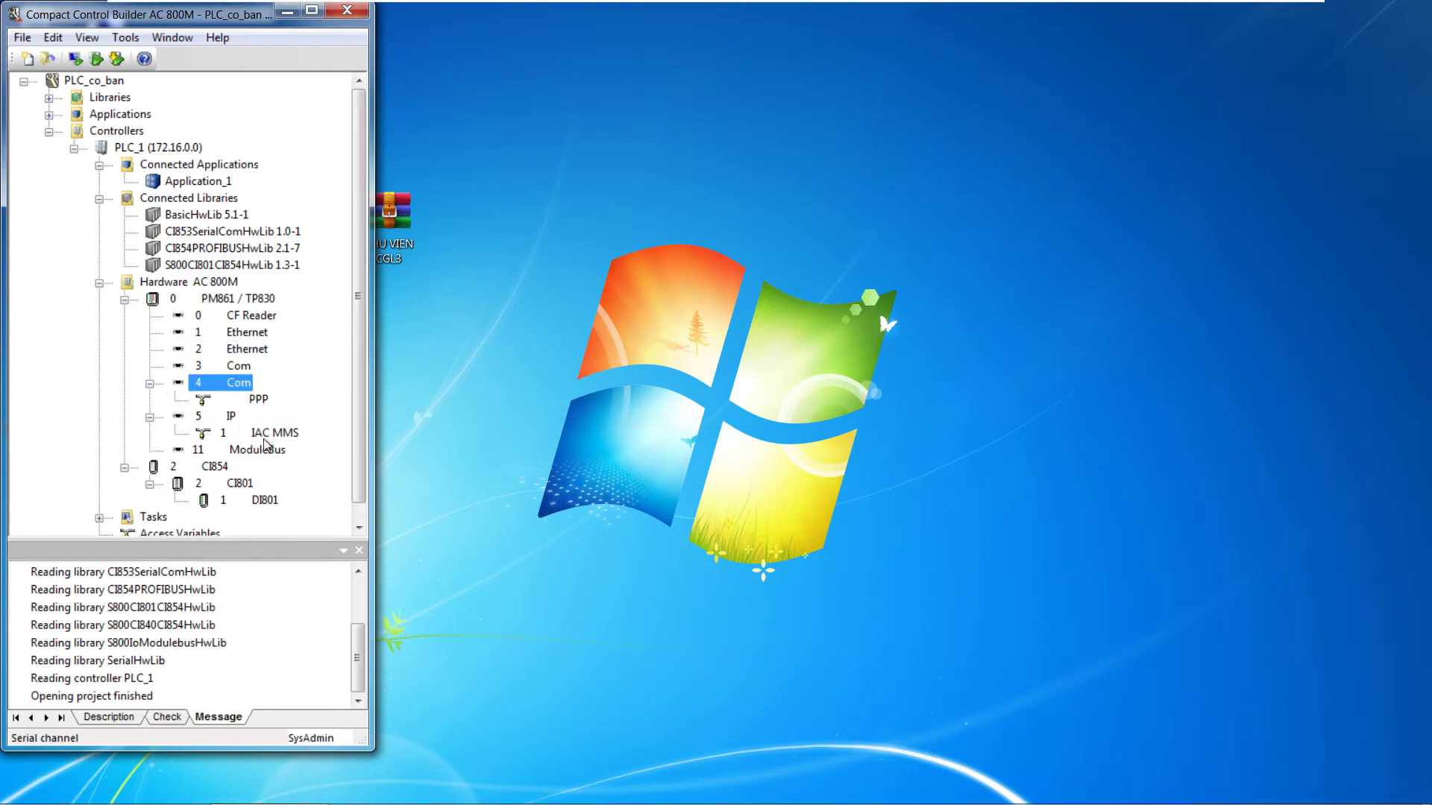
scroll(265, 444, down, 1)
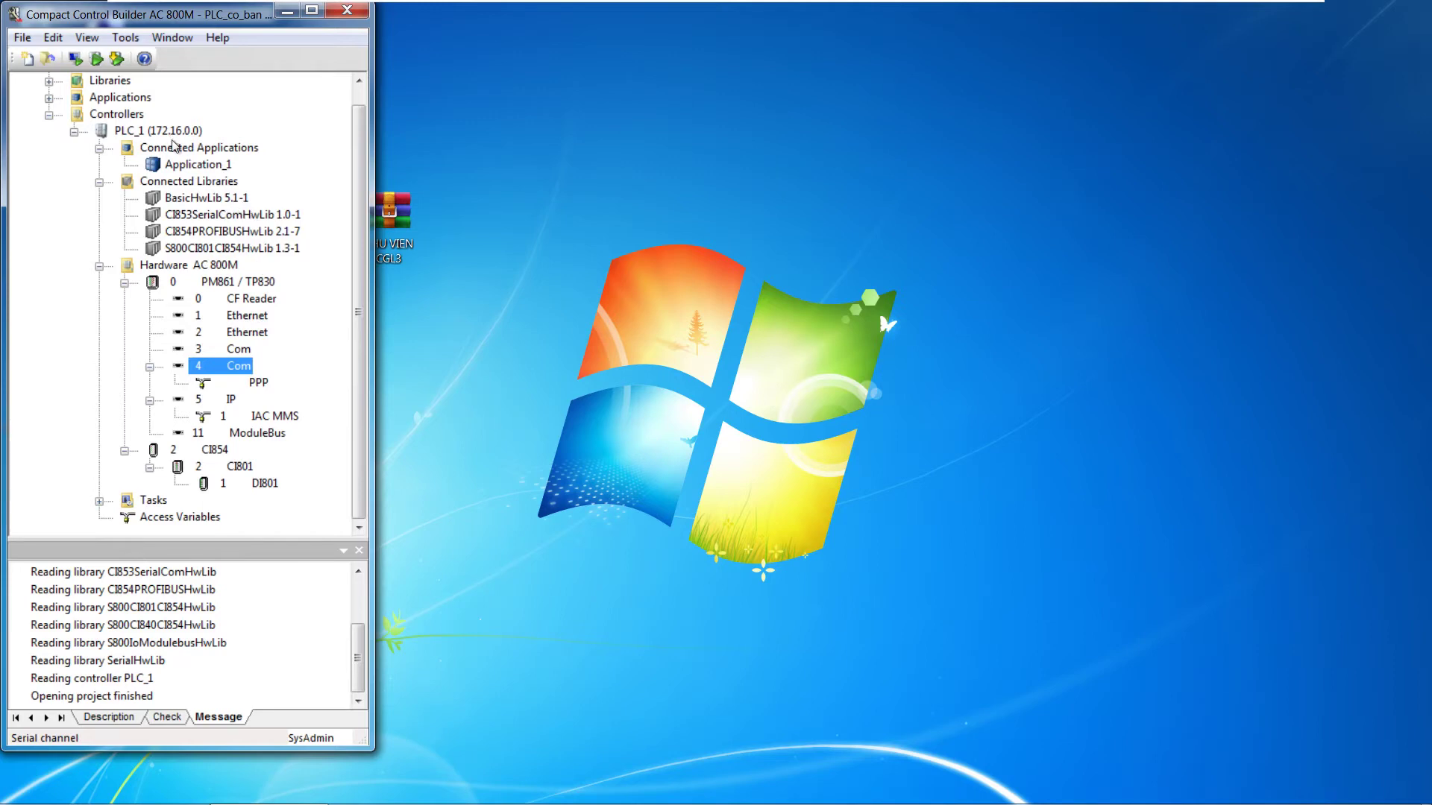
scroll(183, 222, up, 1)
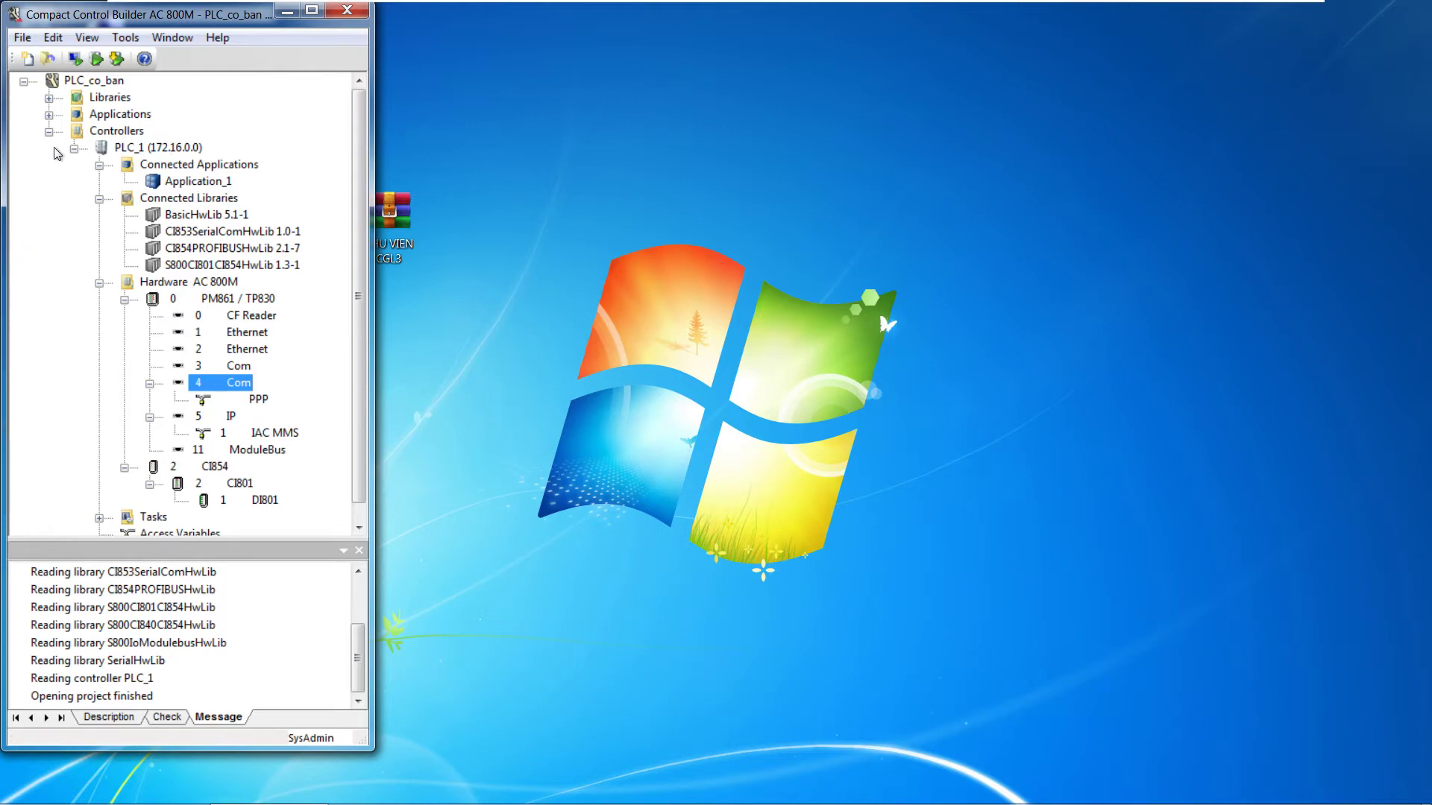
Expand Applications down to the diagrams of Application_1 and create a new program there, keeping the default name Program1.
click(49, 114)
click(74, 131)
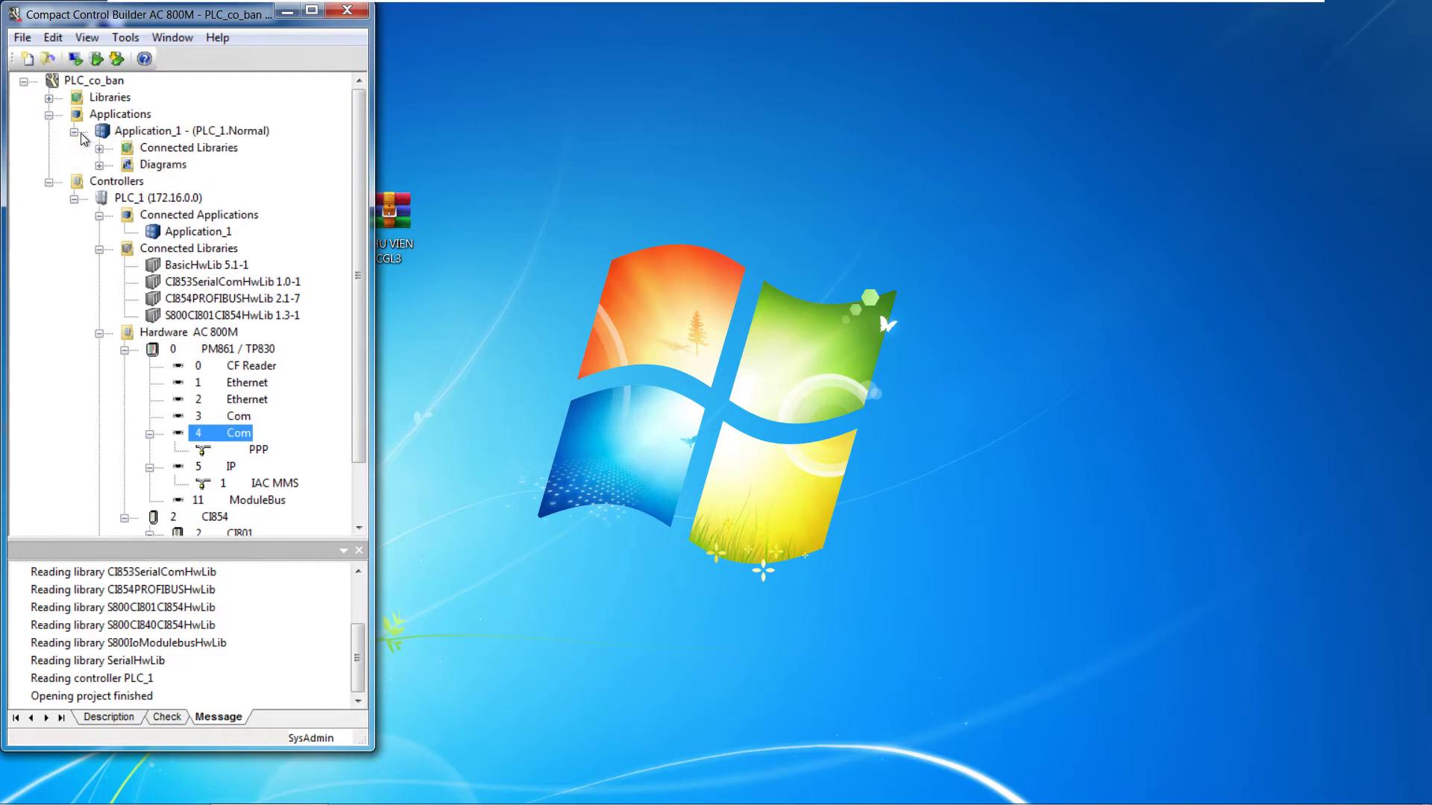
click(99, 165)
click(126, 132)
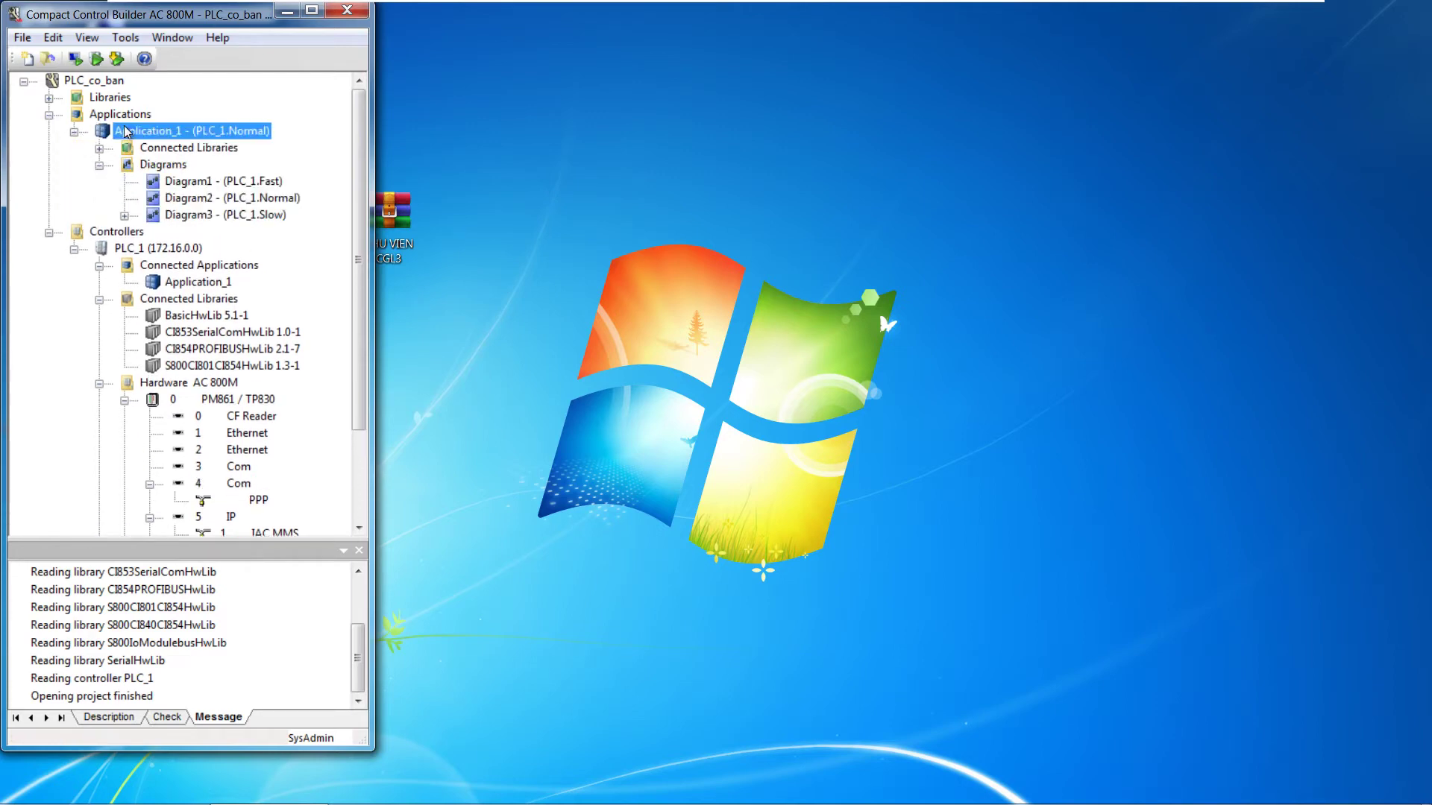
right_click(126, 132)
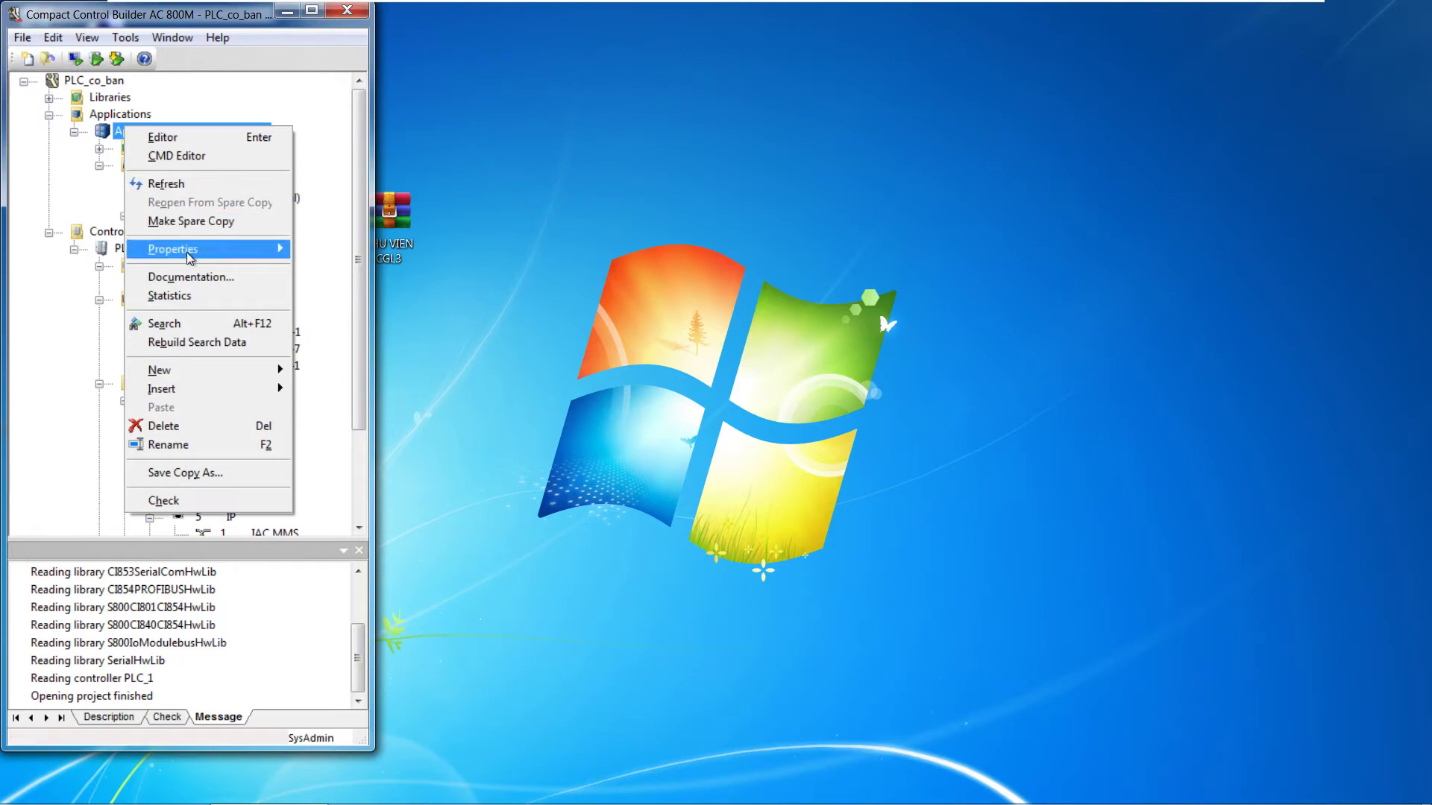
mouse_move(187, 252)
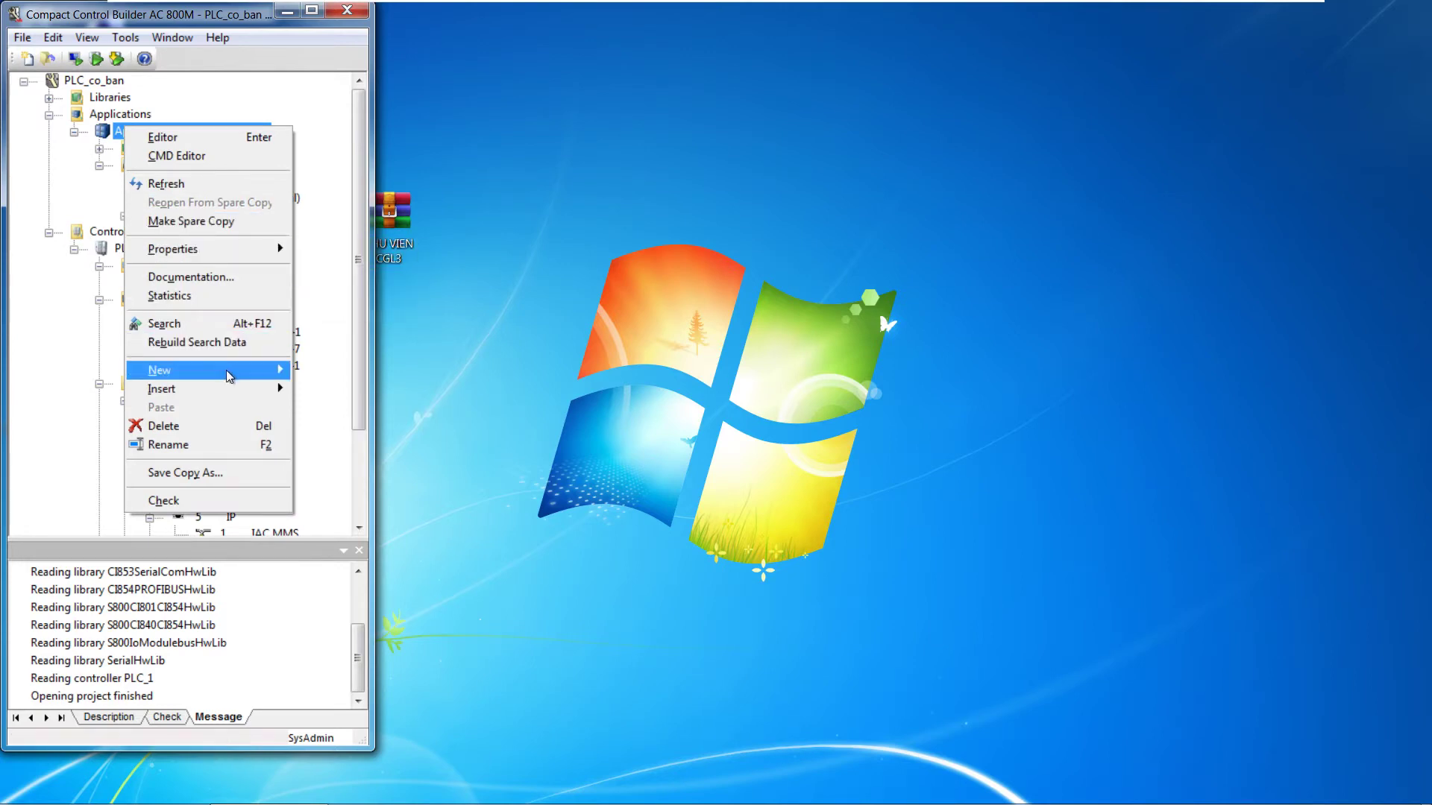
mouse_move(229, 375)
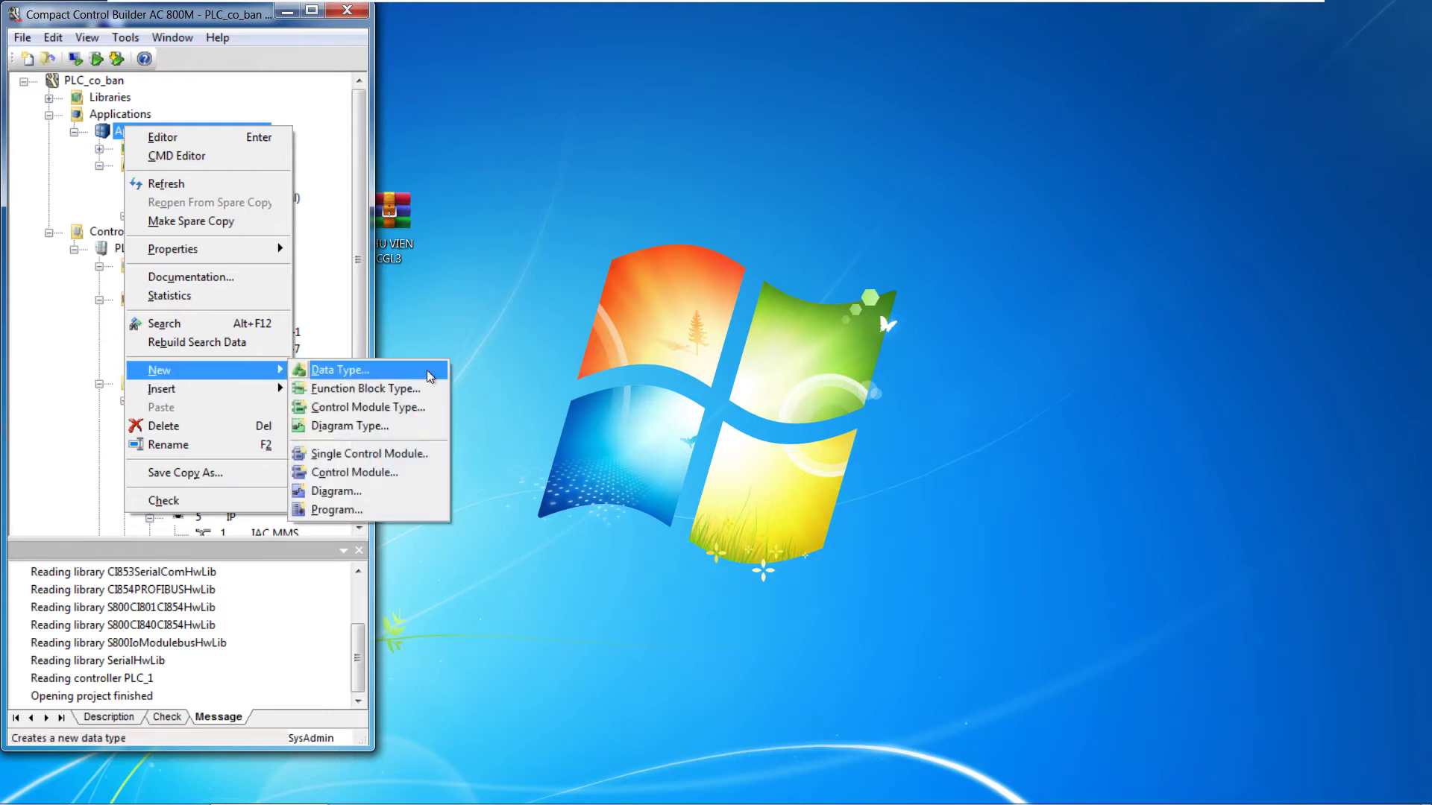
click(352, 513)
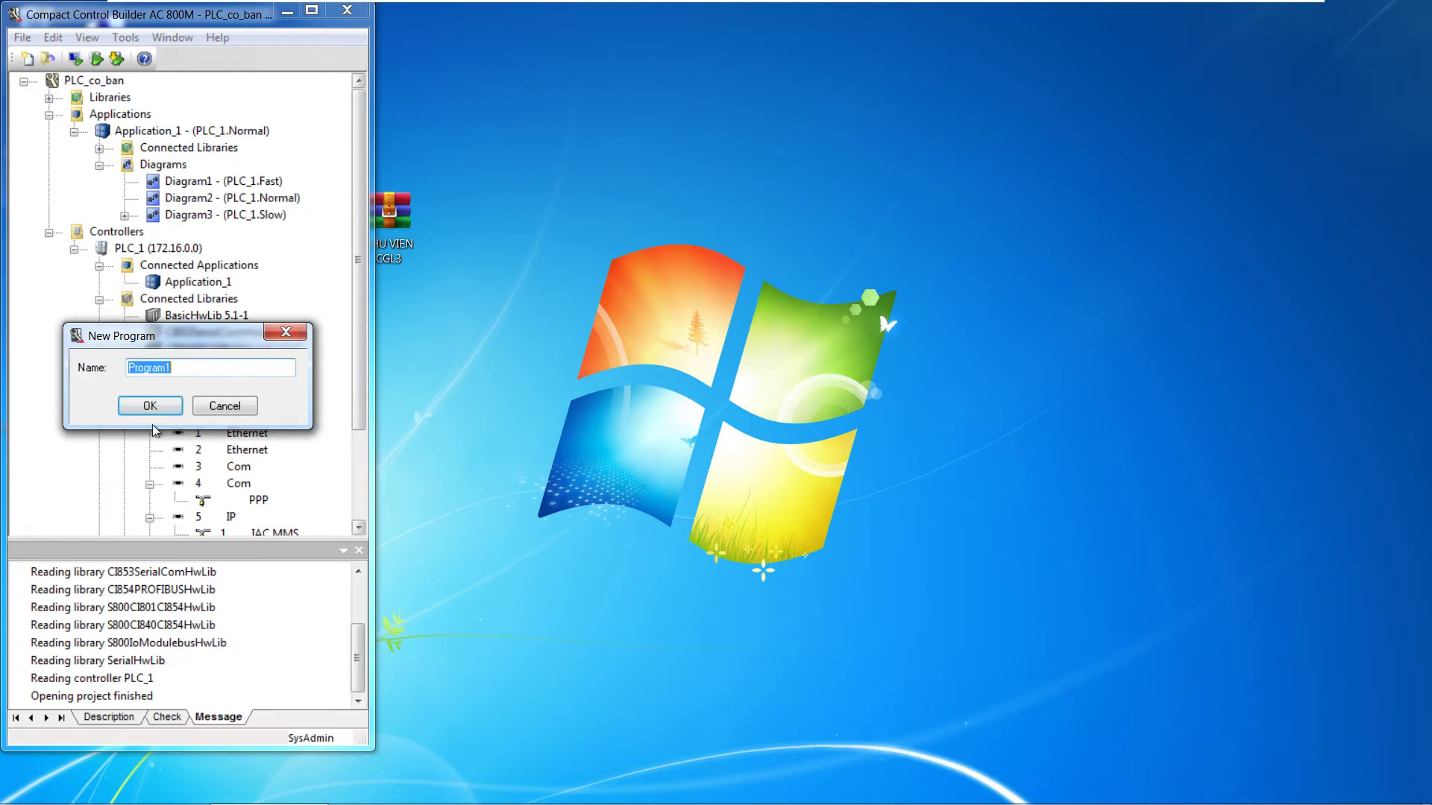
click(146, 406)
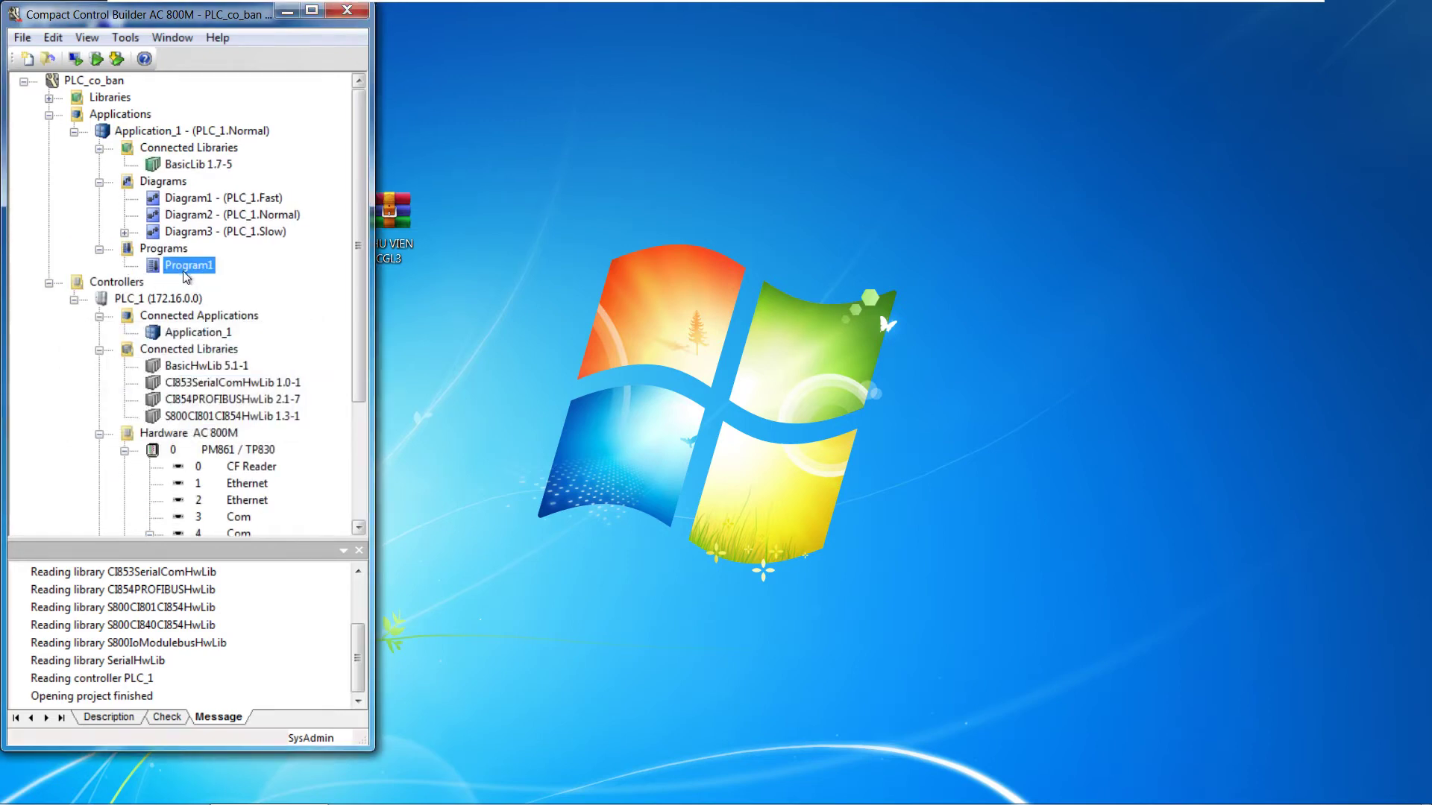
Rename the program Program1 in Application_1 to test.
right_click(194, 270)
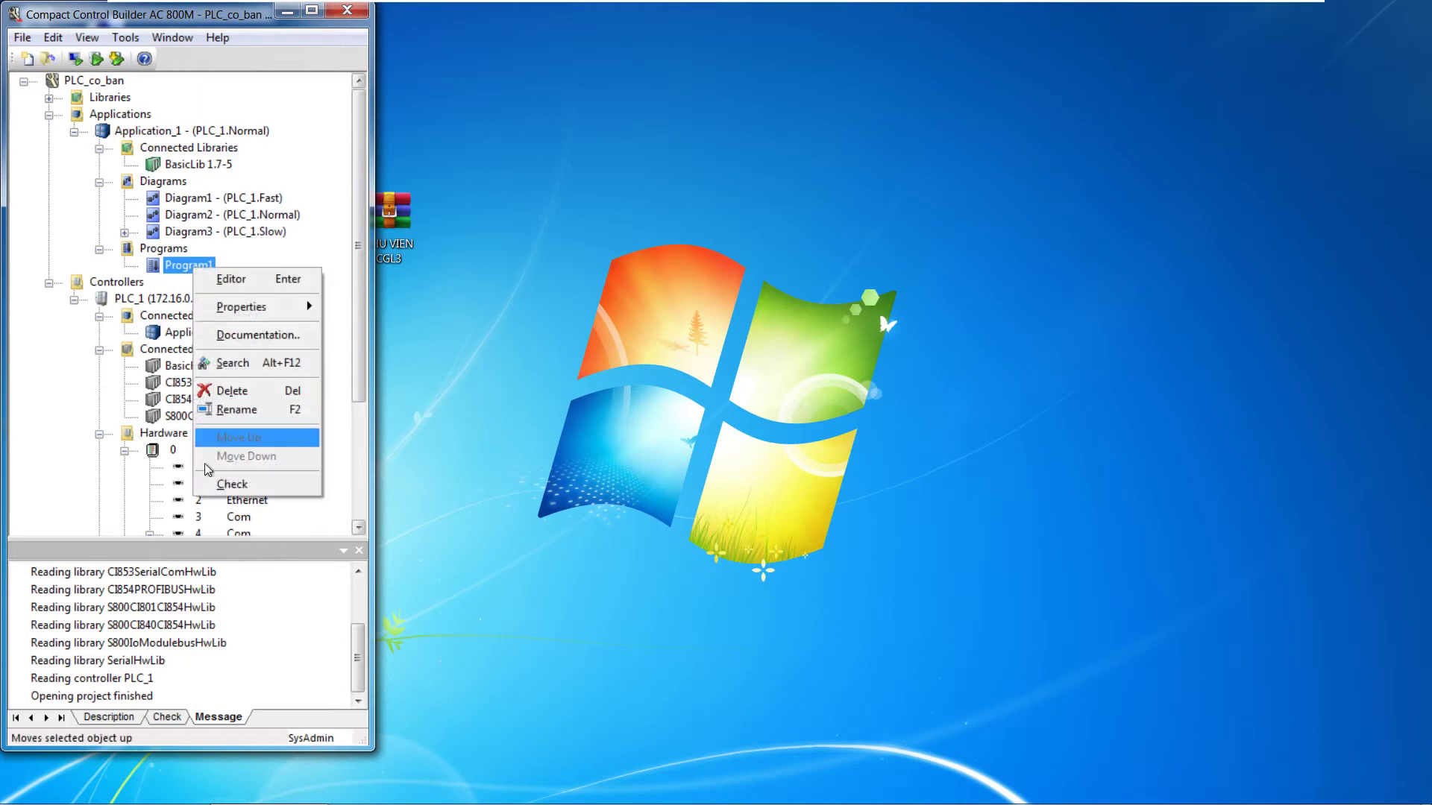
click(236, 410)
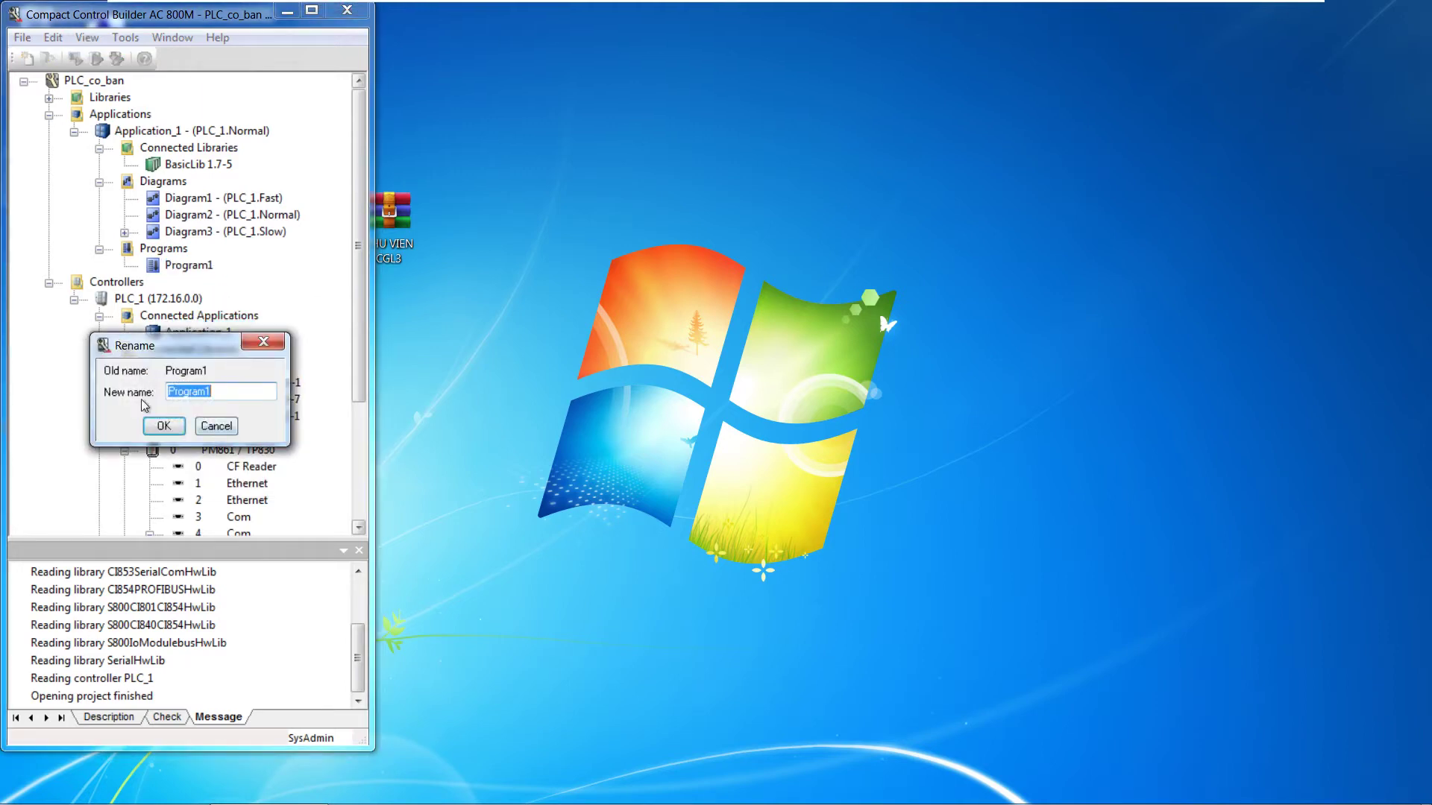
text(test)
key(Return)
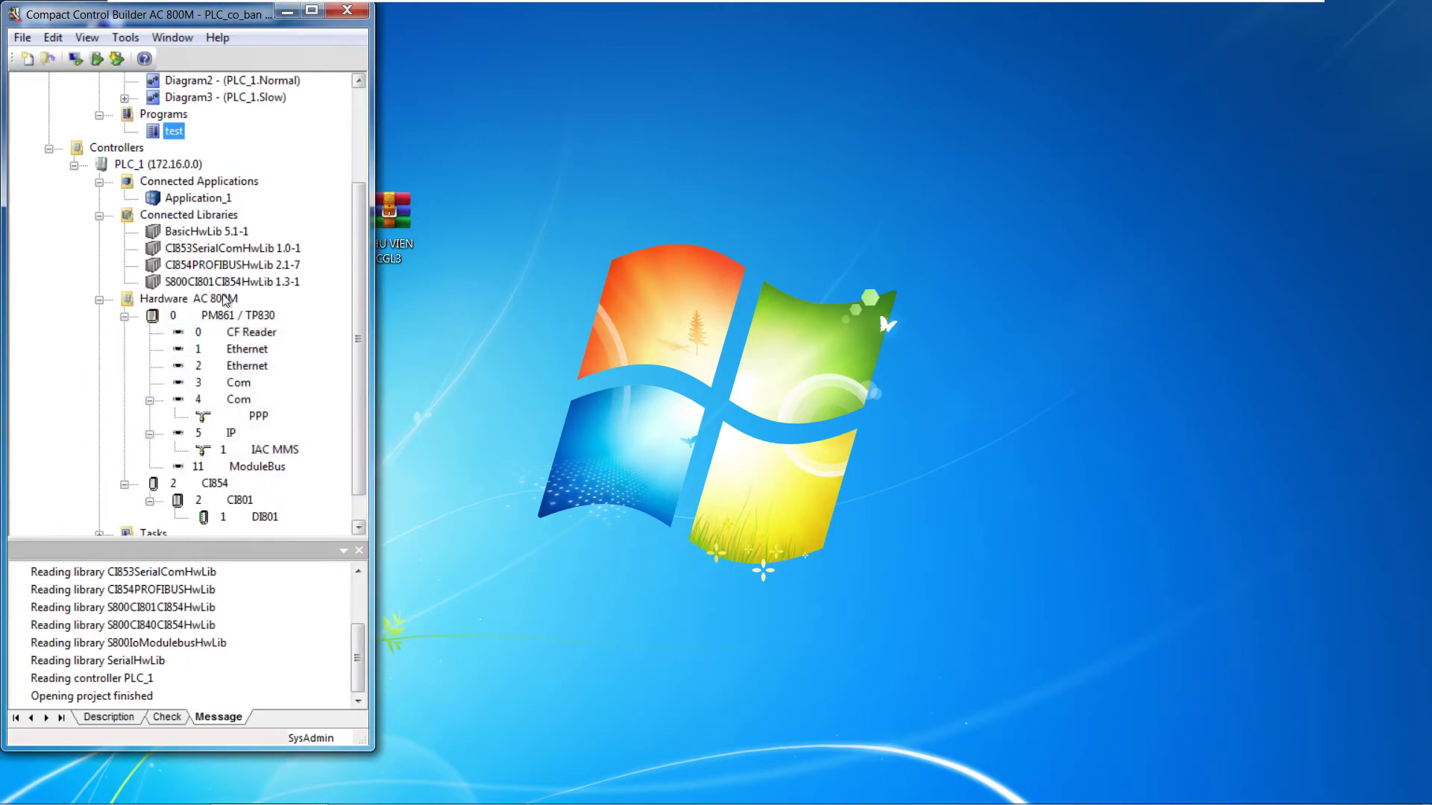
Open the test program's editor, view it full screen, and return to the maximized project tree.
double_click(171, 132)
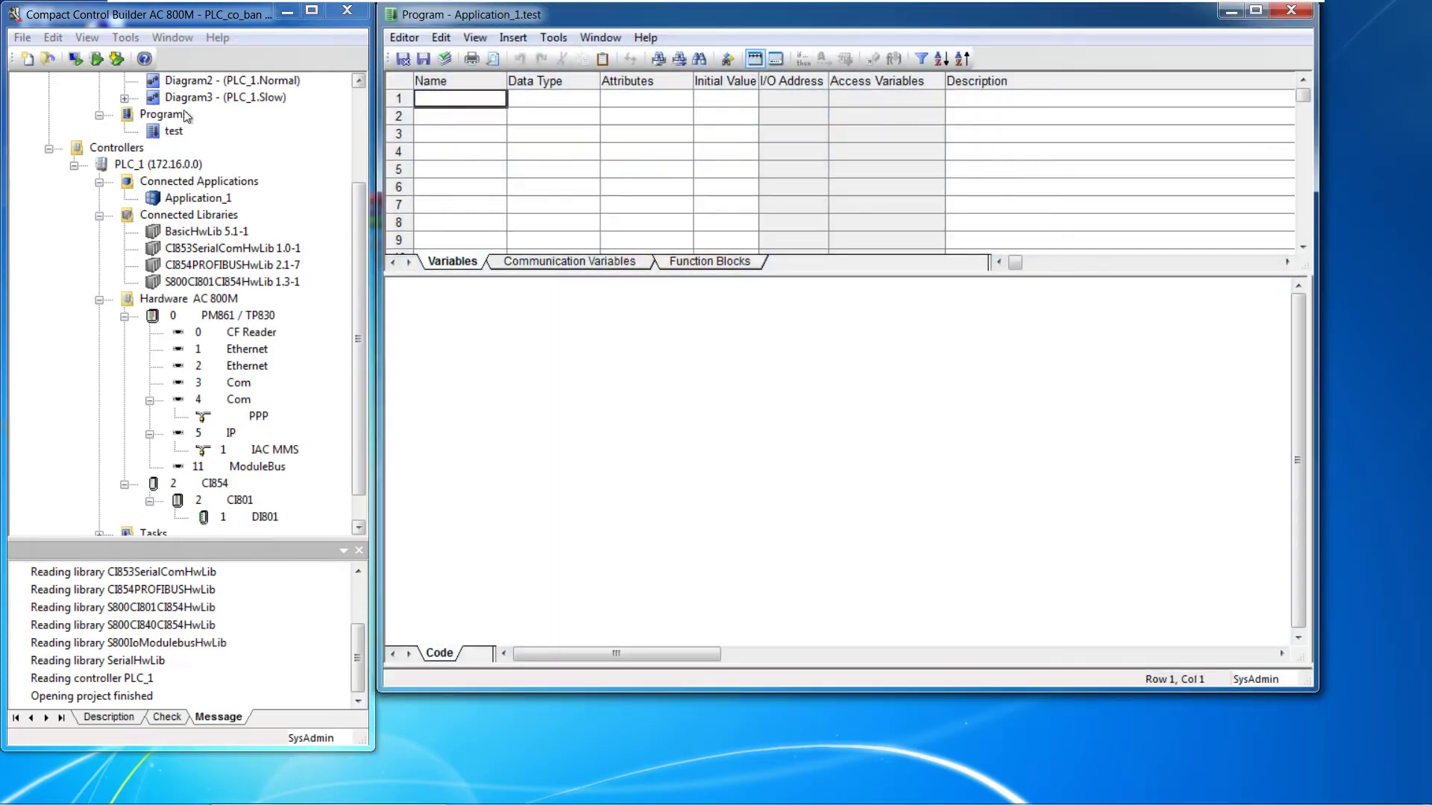
click(319, 15)
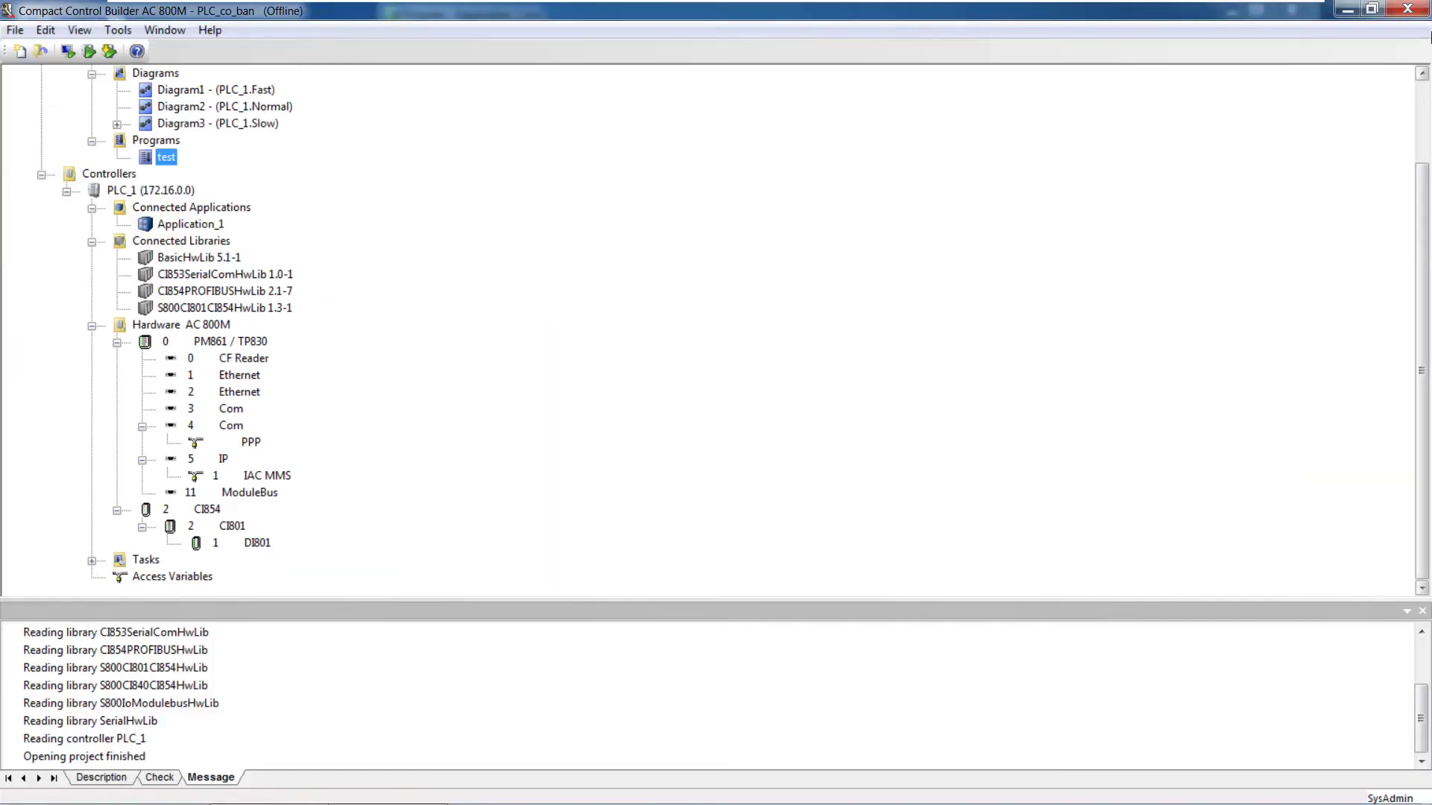
click(1347, 9)
click(1256, 9)
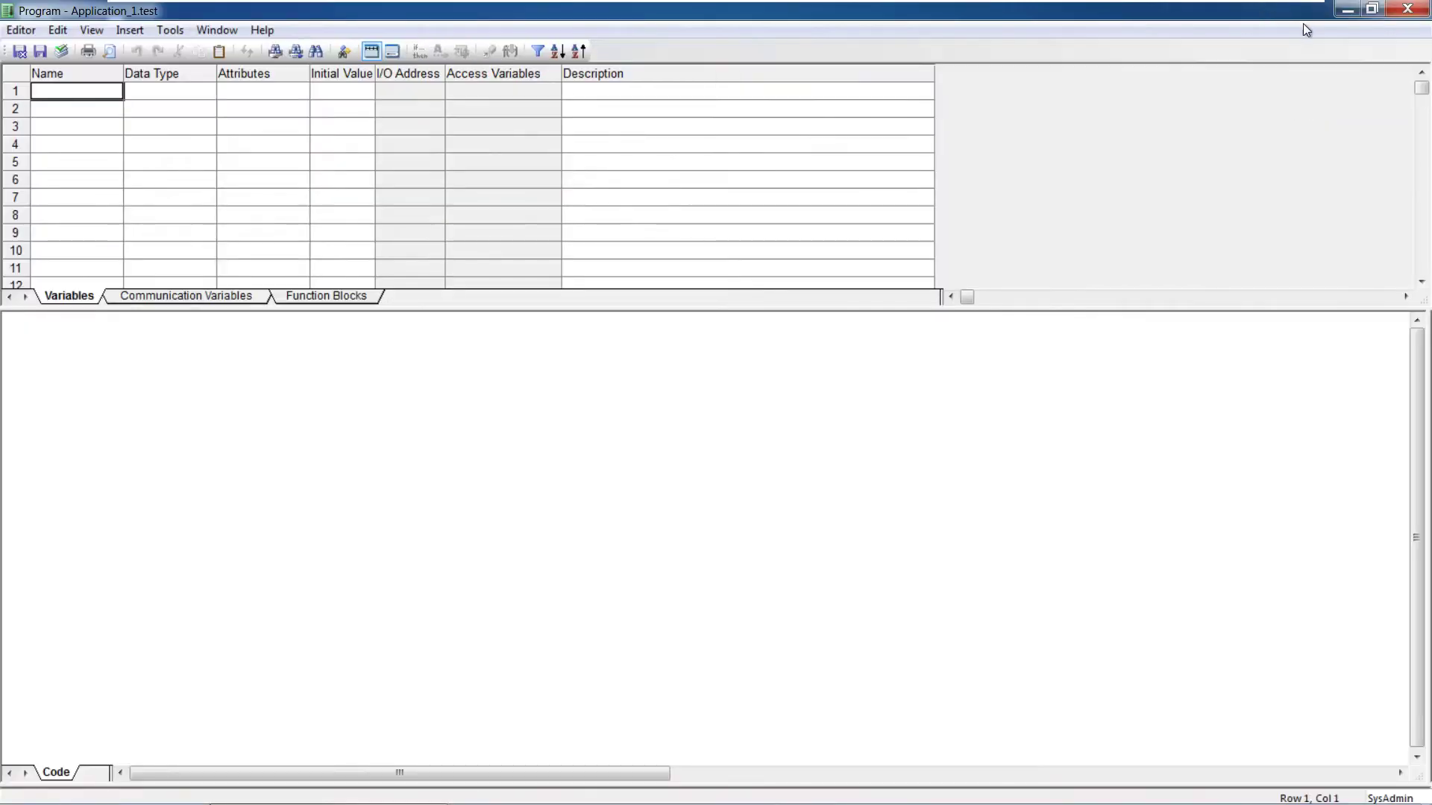
click(1369, 9)
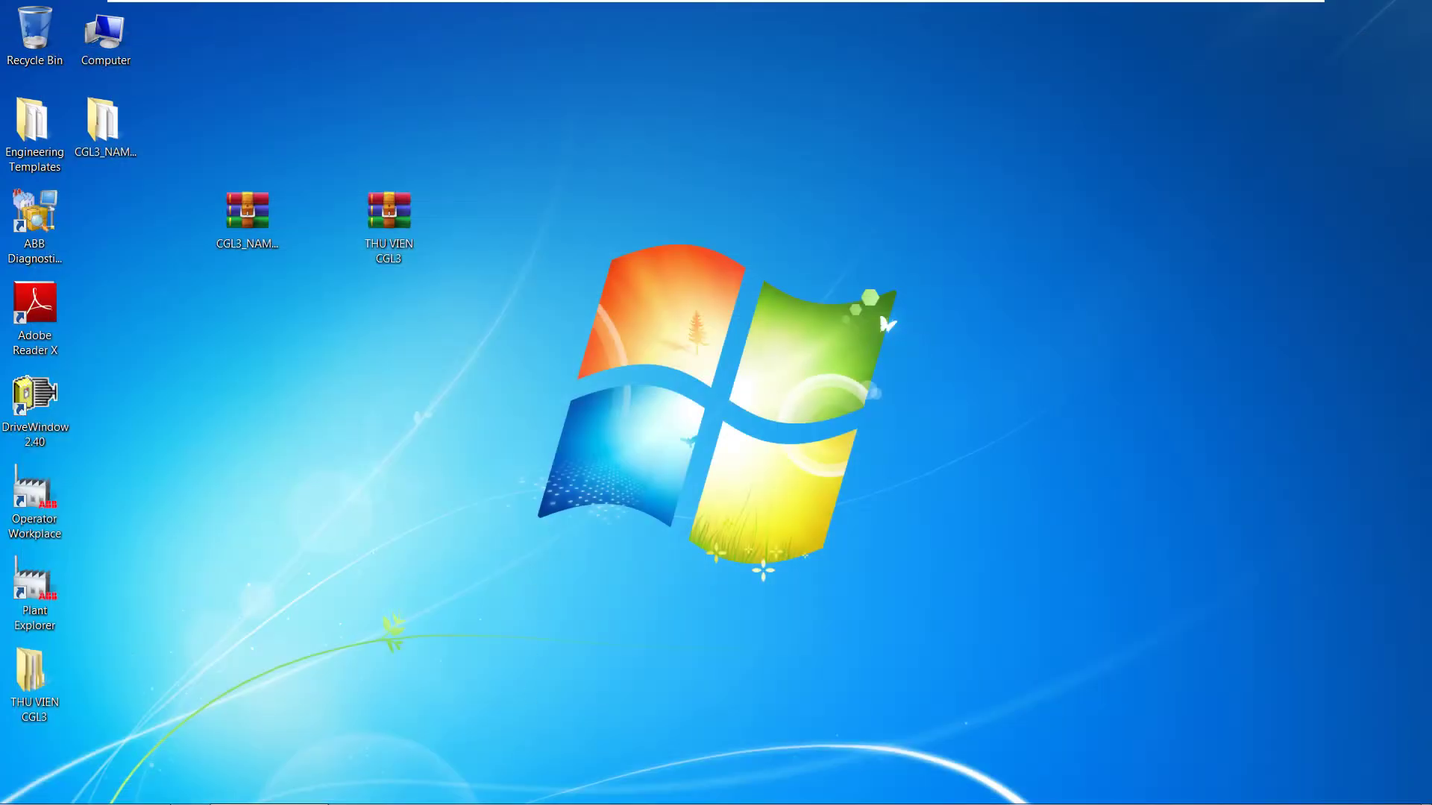
click(266, 802)
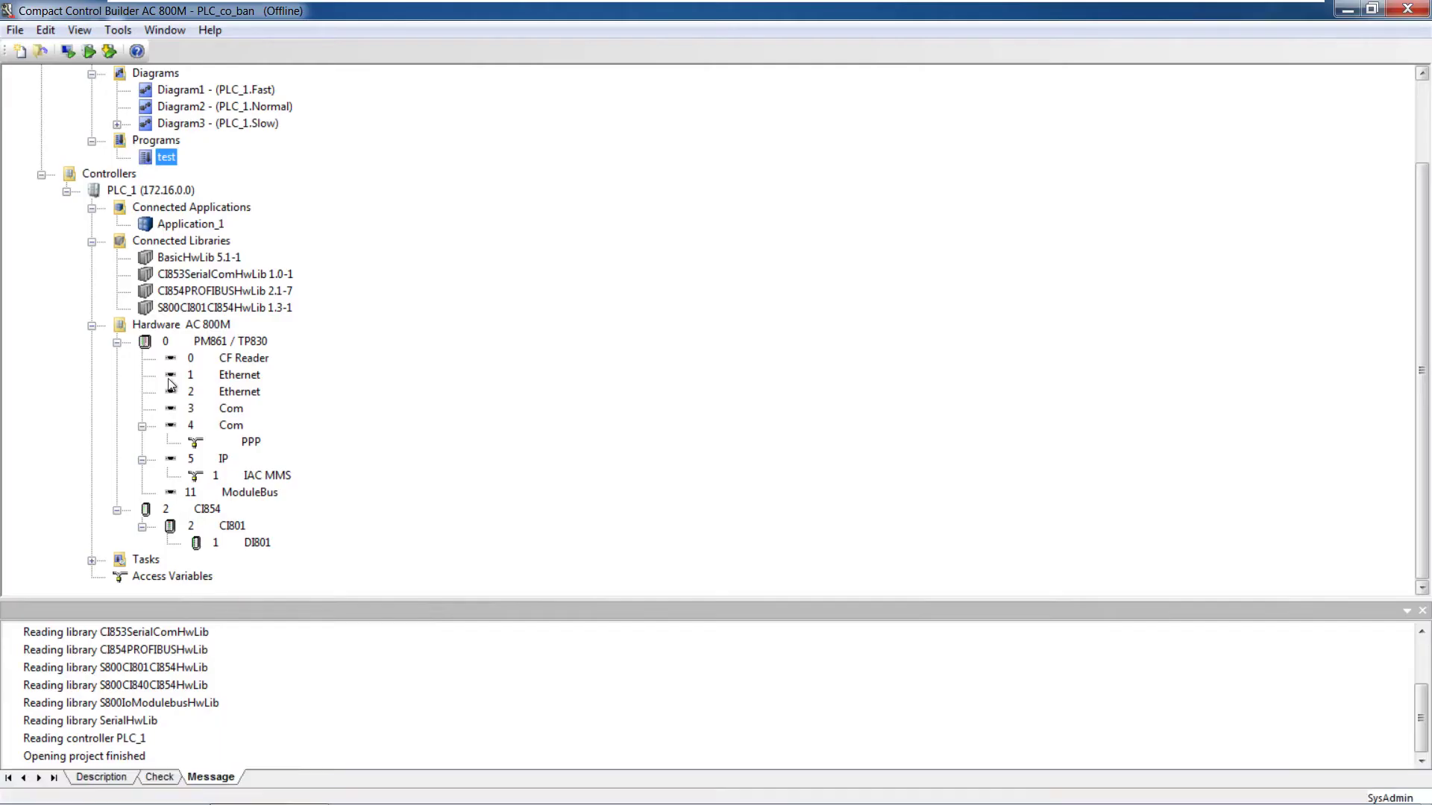
Open the Application_1 editor and add a global variable named nut_nhan_on with data type bool.
scroll(209, 437, up, 2)
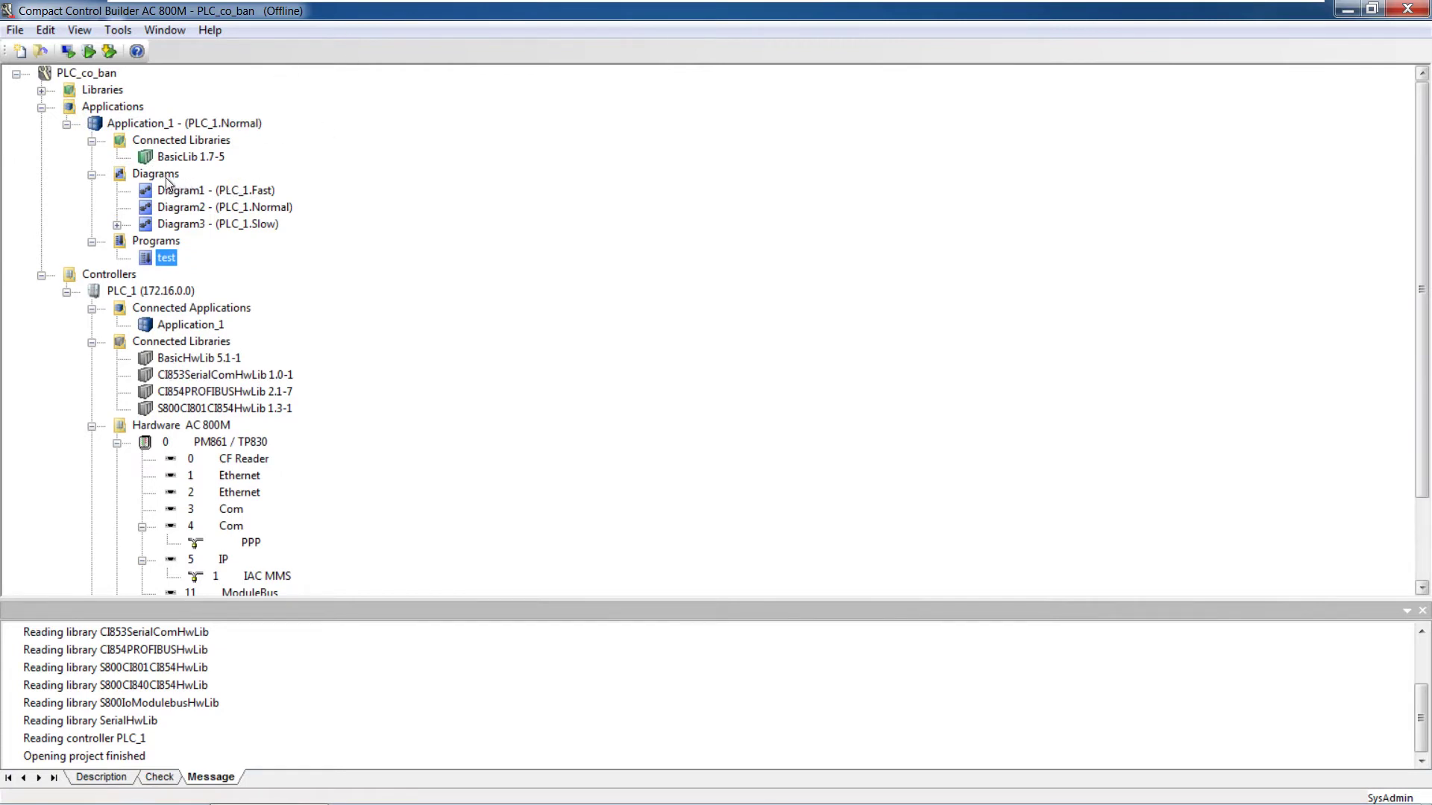
double_click(181, 124)
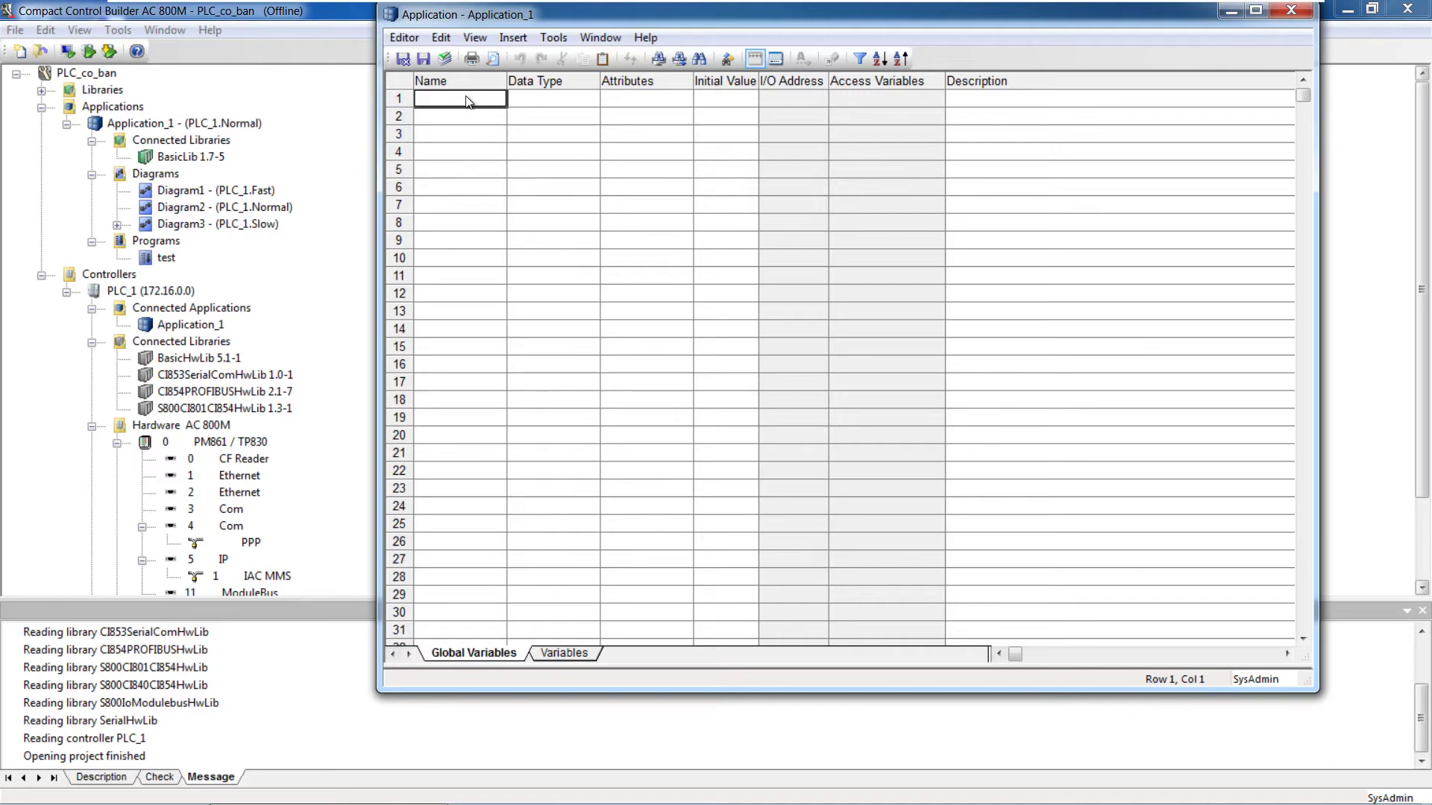
text(nut_nhan_on)
click(551, 160)
click(552, 99)
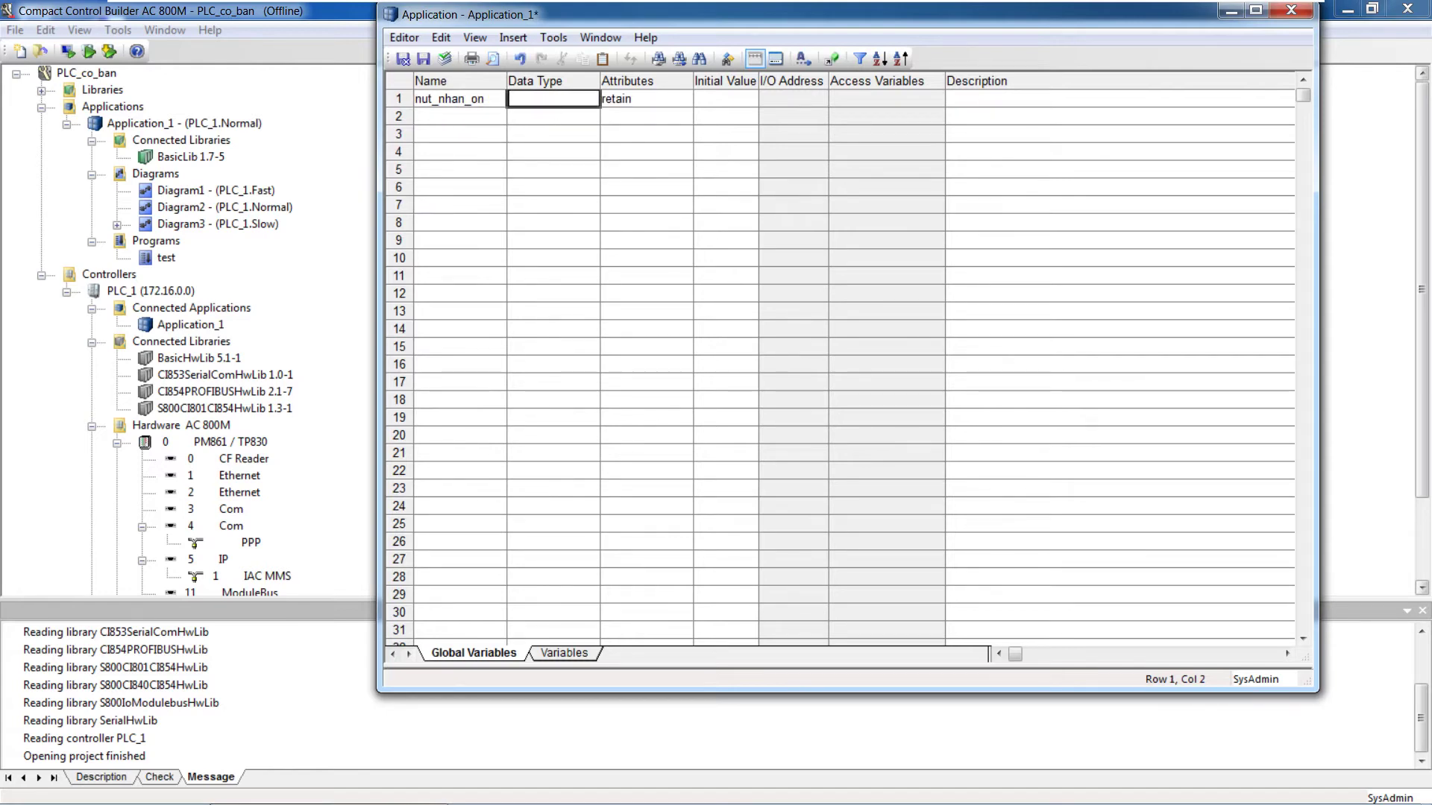
text(bool)
key(Return)
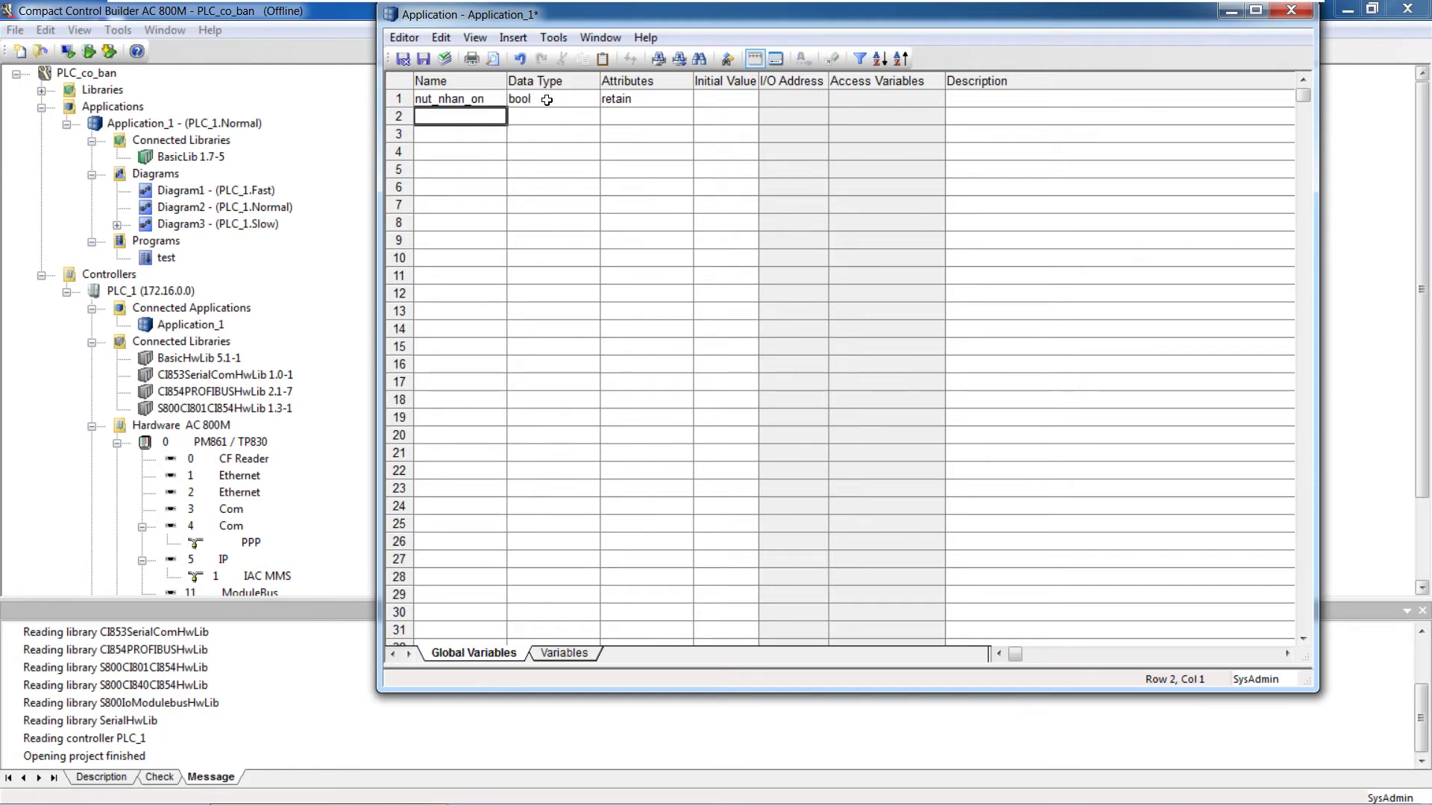
Add a second global variable named stop with data type bool, and save and close the Application_1 editor.
text(so)
text(op)
click(636, 129)
click(543, 128)
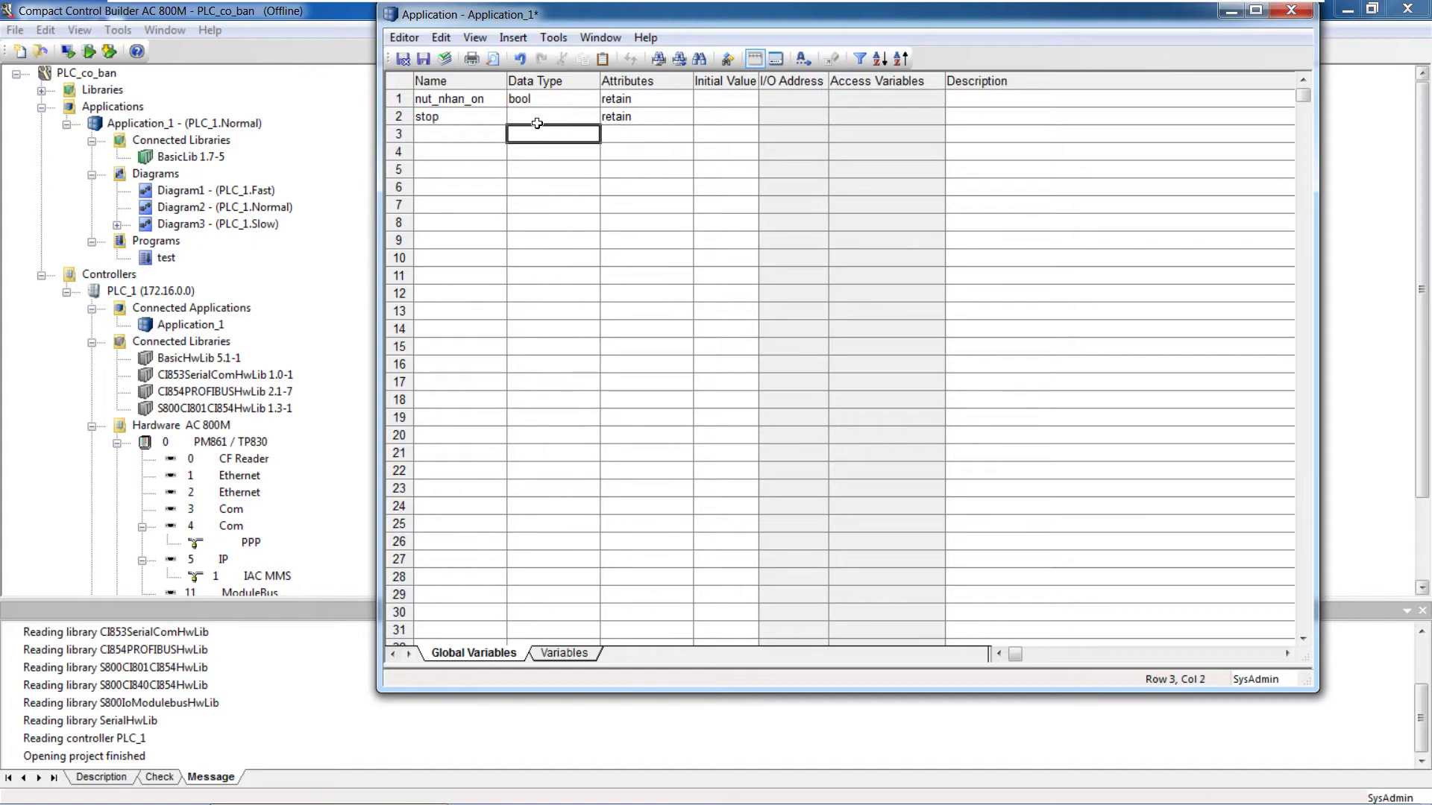
click(534, 117)
text(bool)
key(Return)
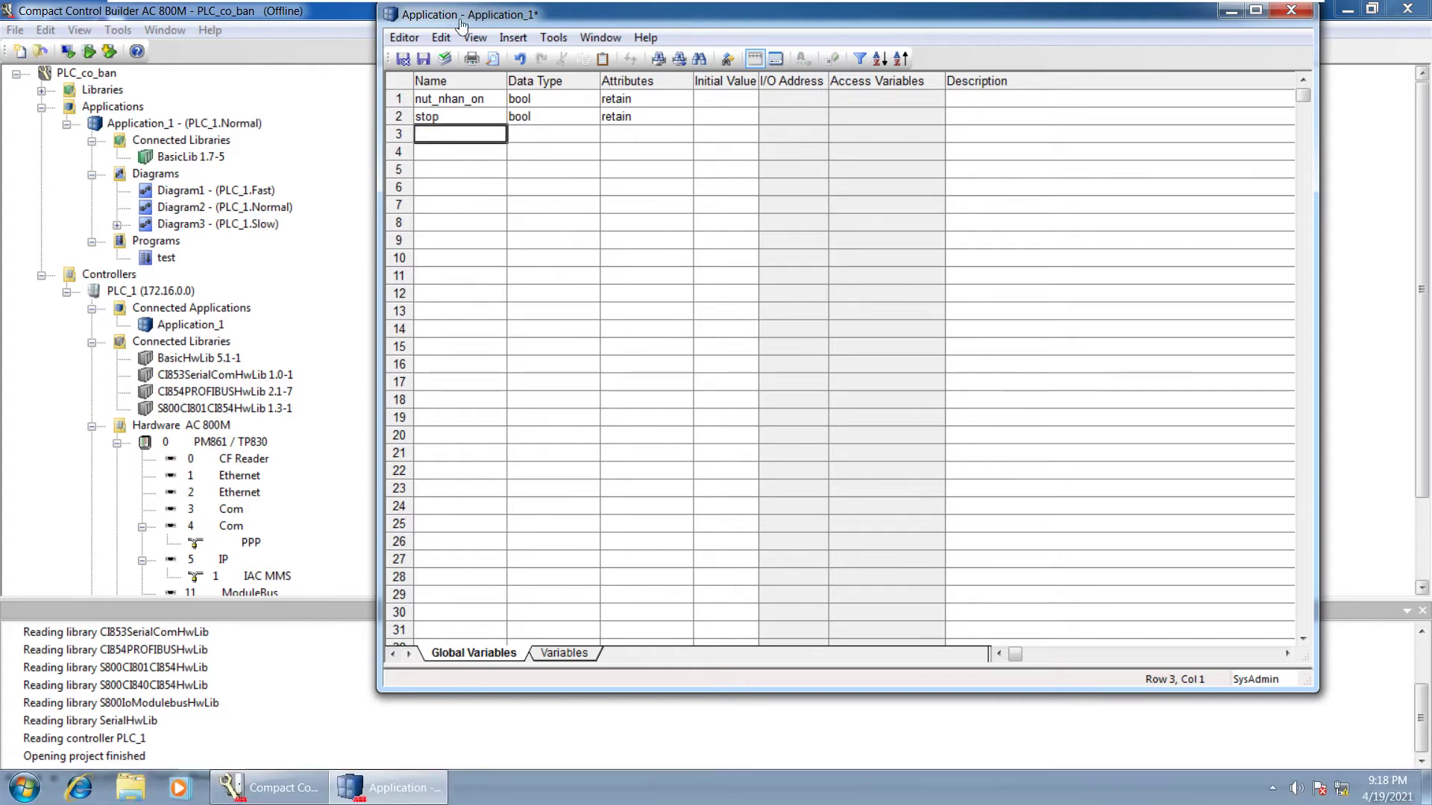
click(403, 59)
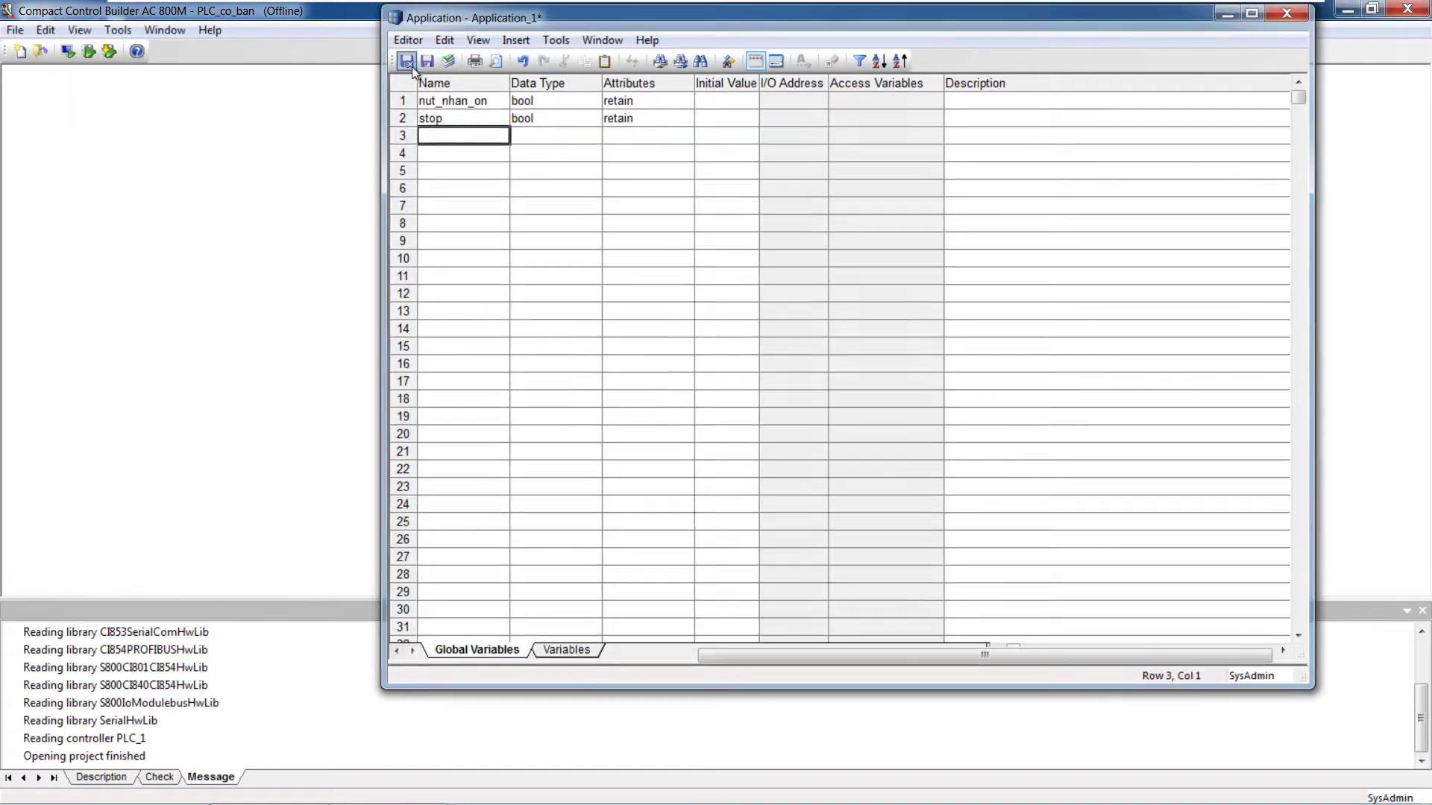
scroll(224, 403, down, 1)
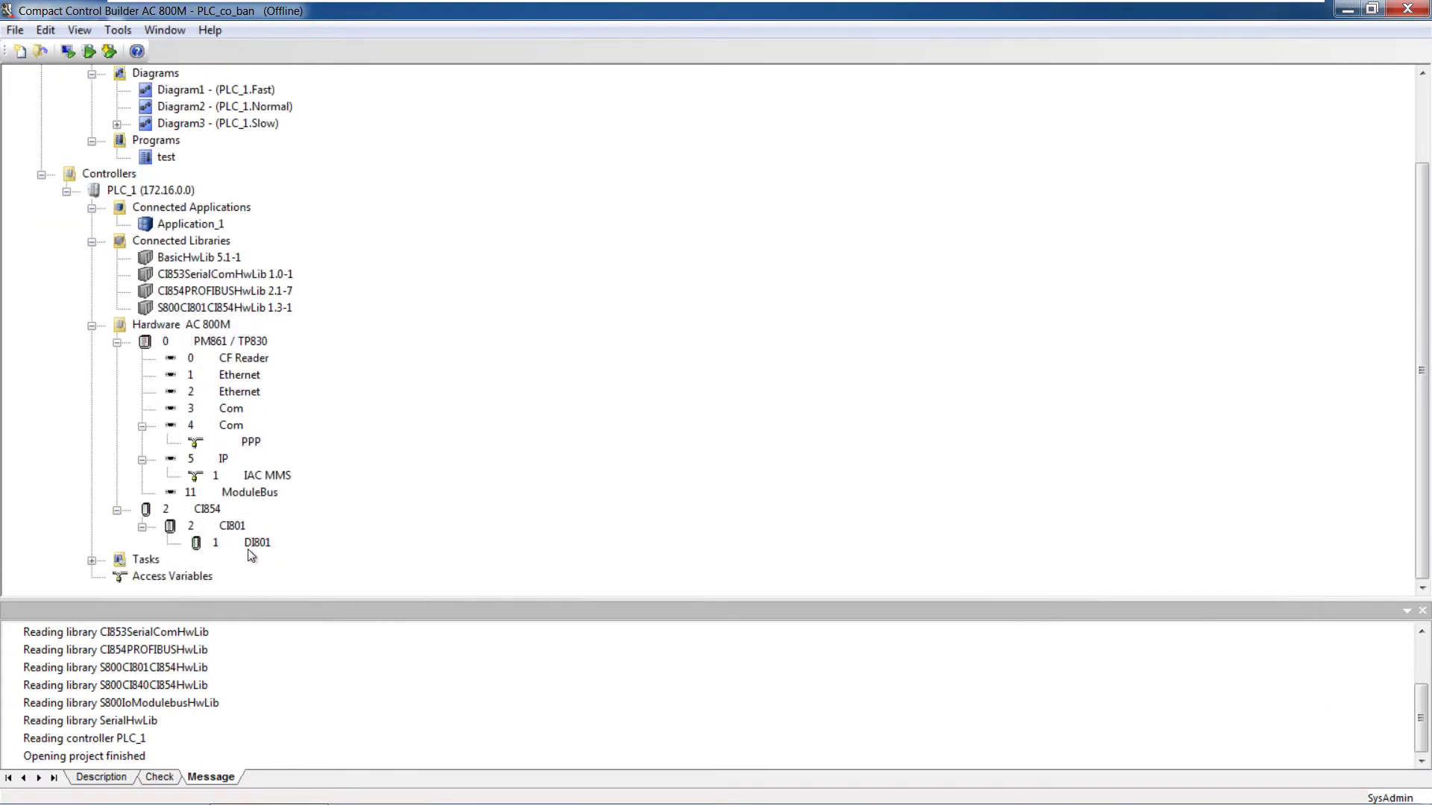
Open the DI801 module's channel connections and assign Application_1.nut_nhan_on to Input 1.
double_click(257, 543)
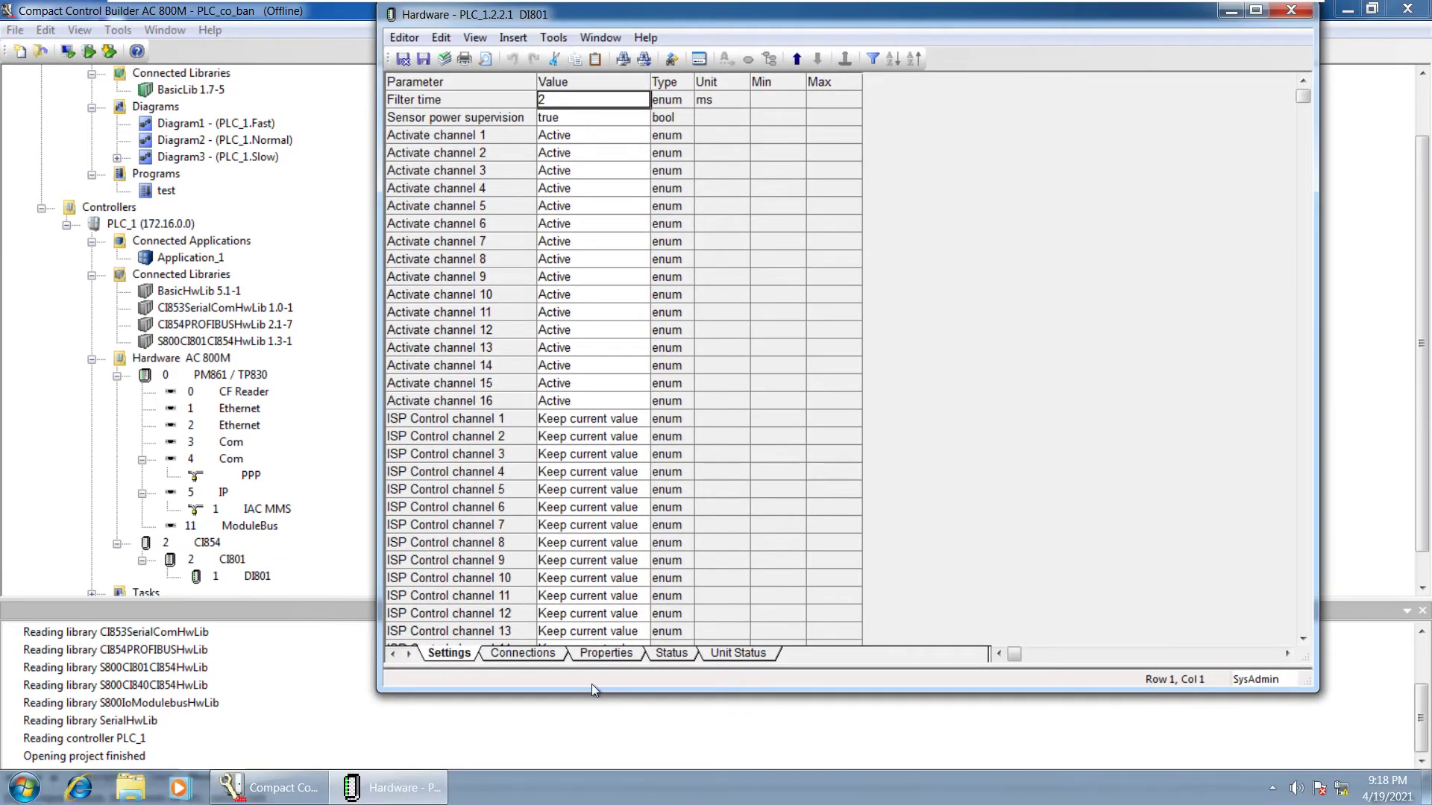
click(548, 655)
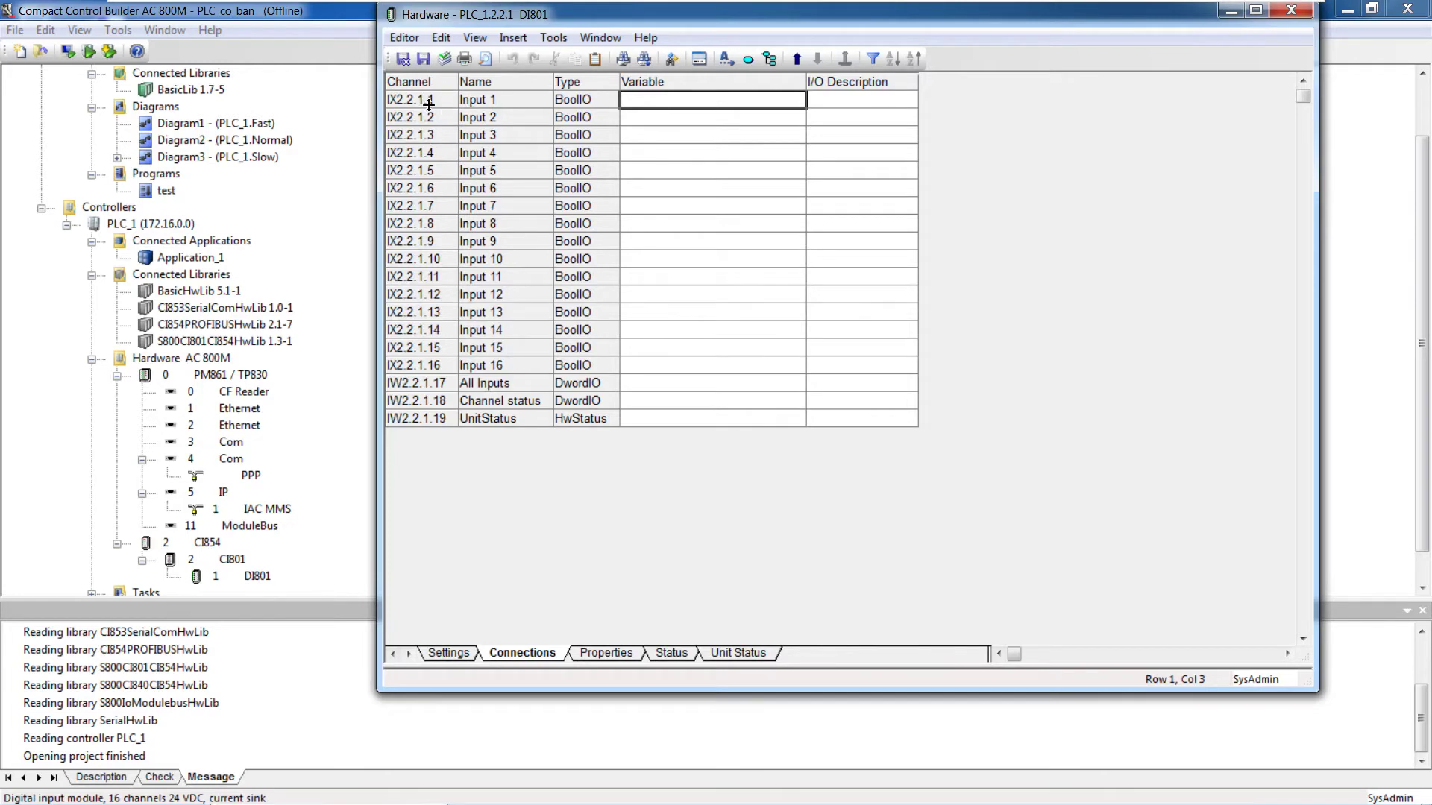
click(775, 65)
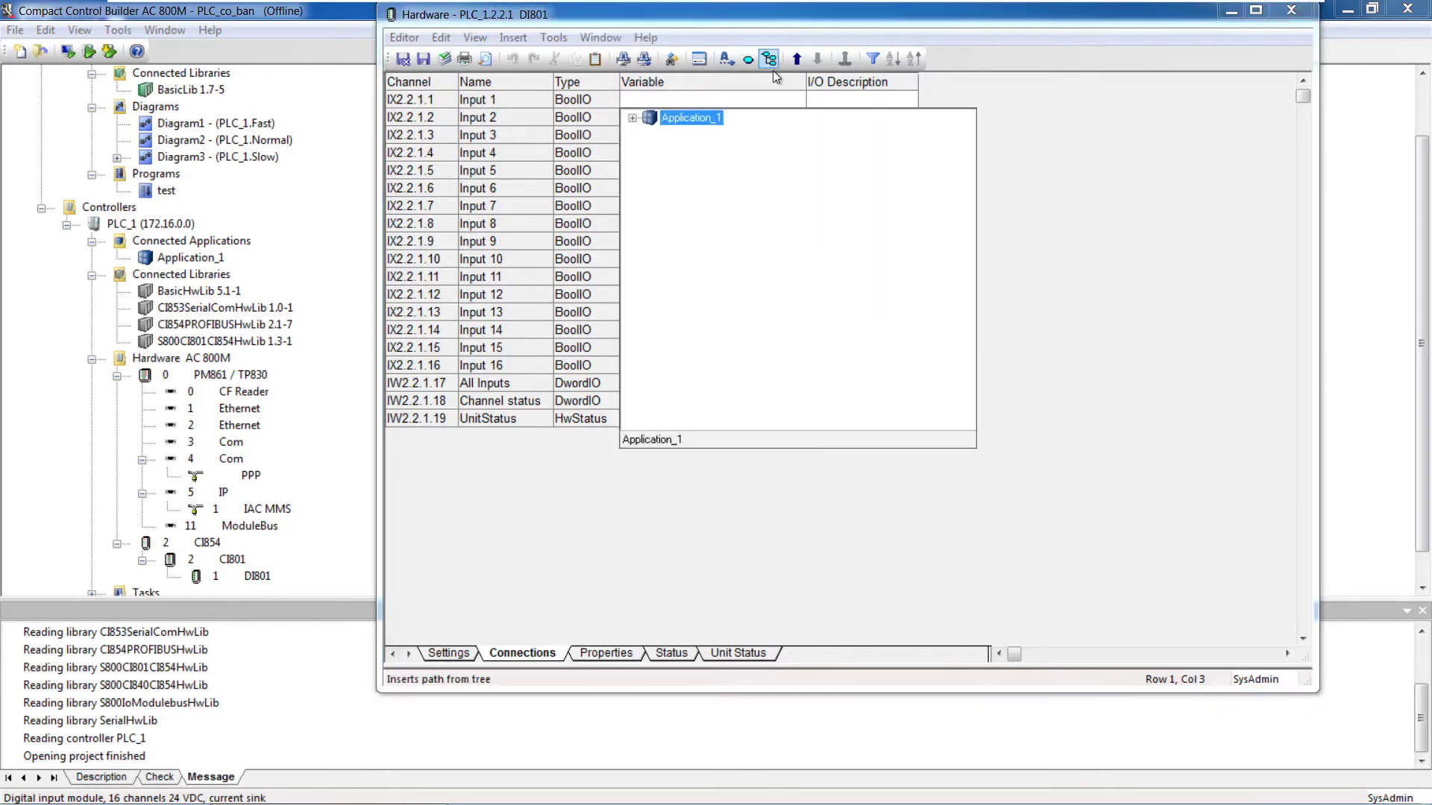
click(633, 118)
click(697, 193)
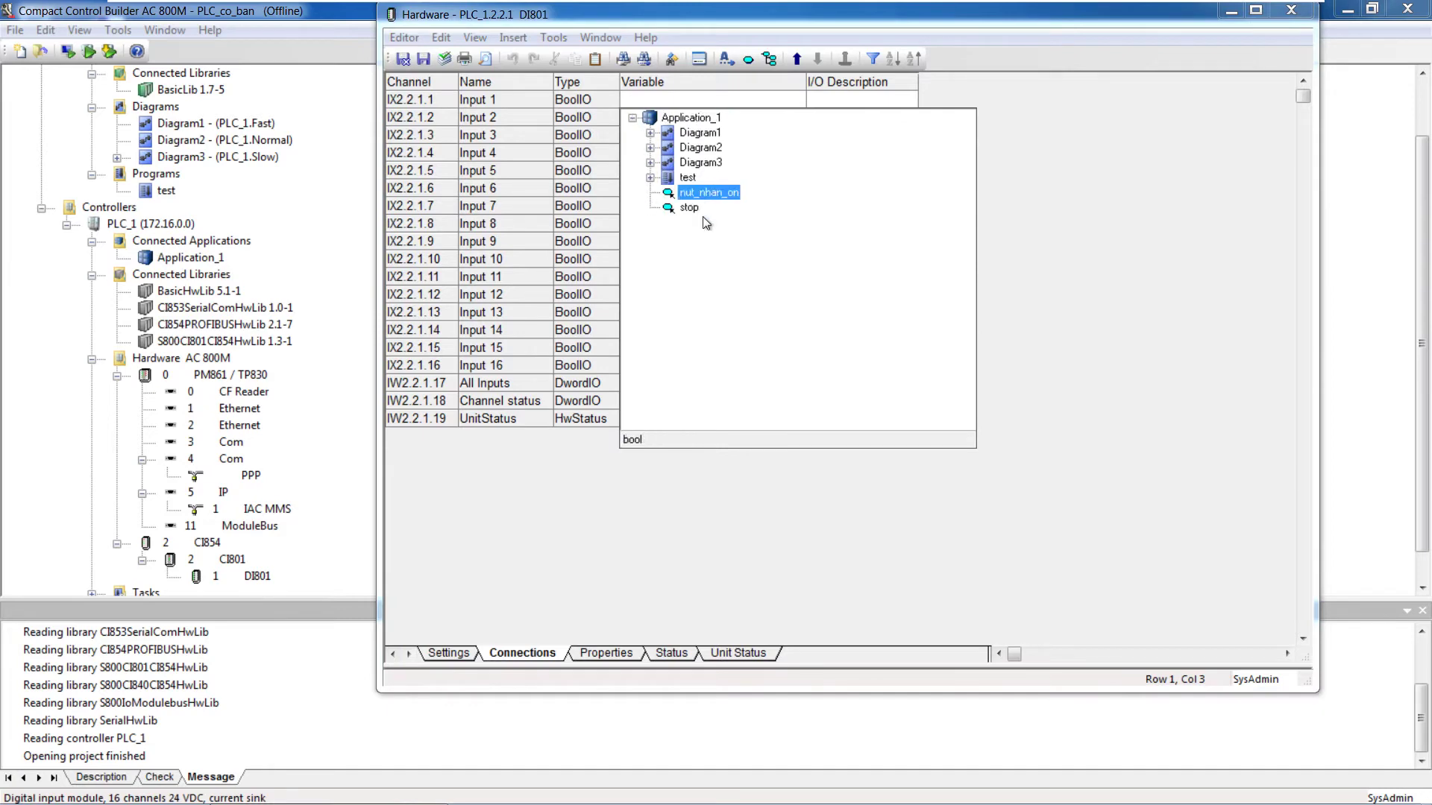
key(Return)
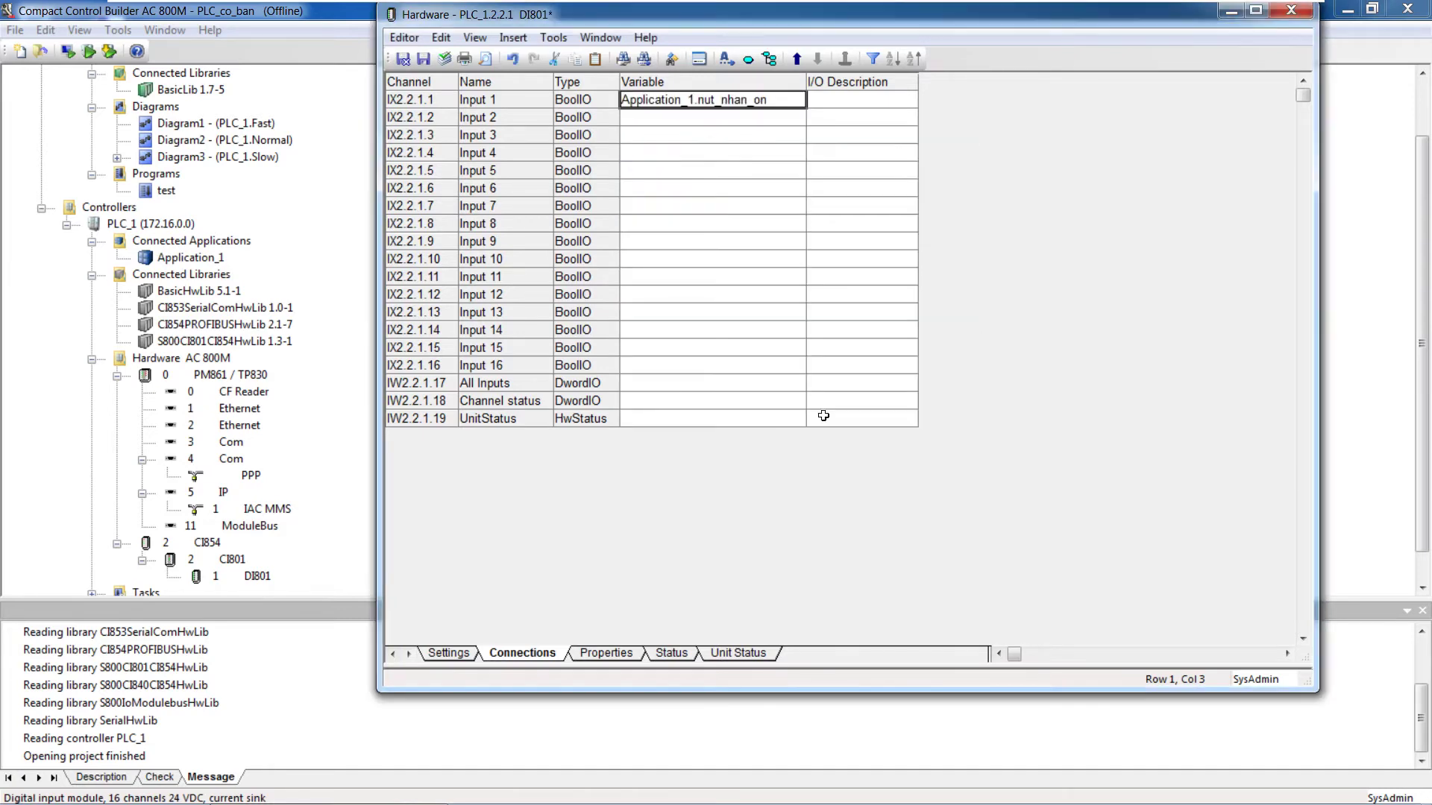
Connect the variable Application_1.stop to Input 2 of the DI801 module.
click(719, 119)
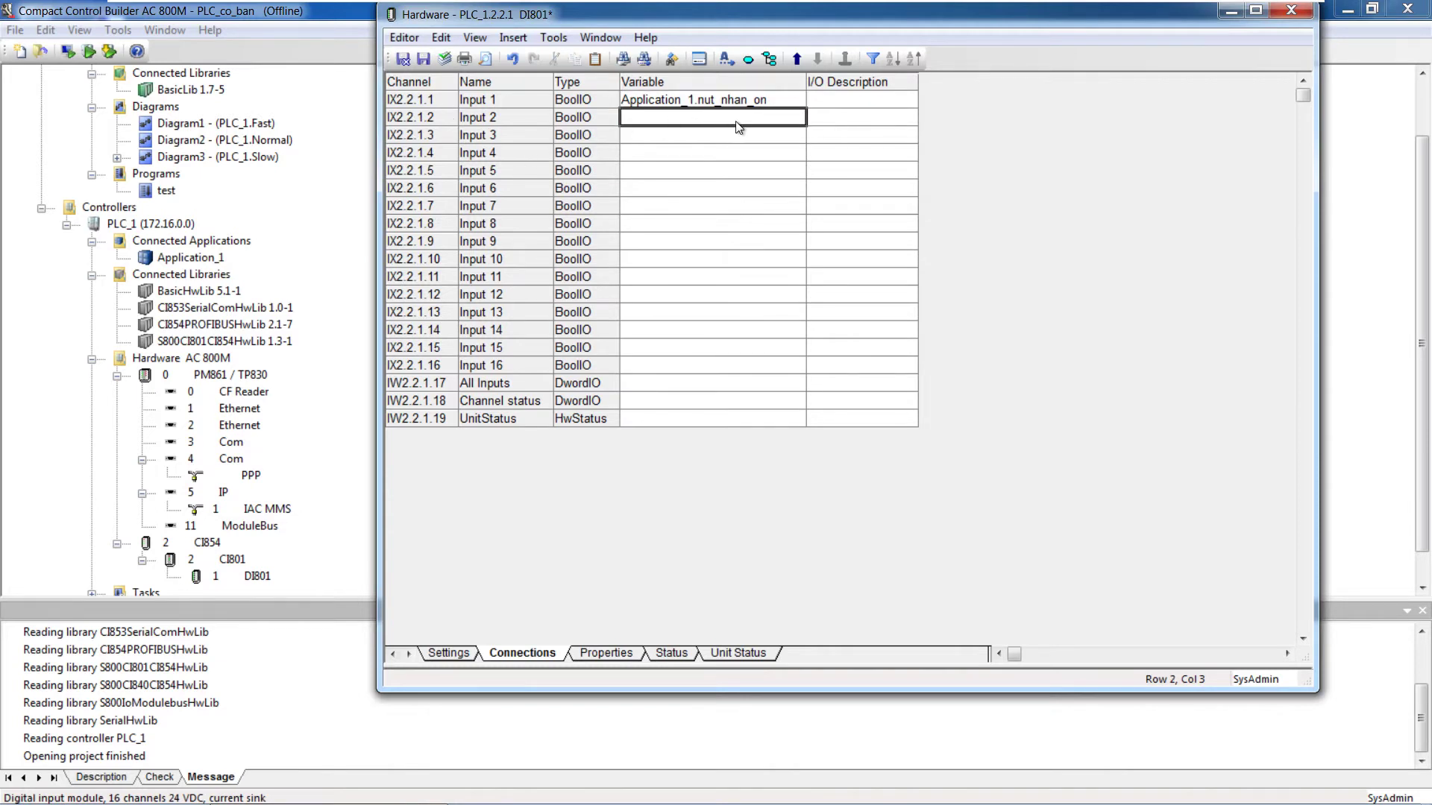
click(767, 62)
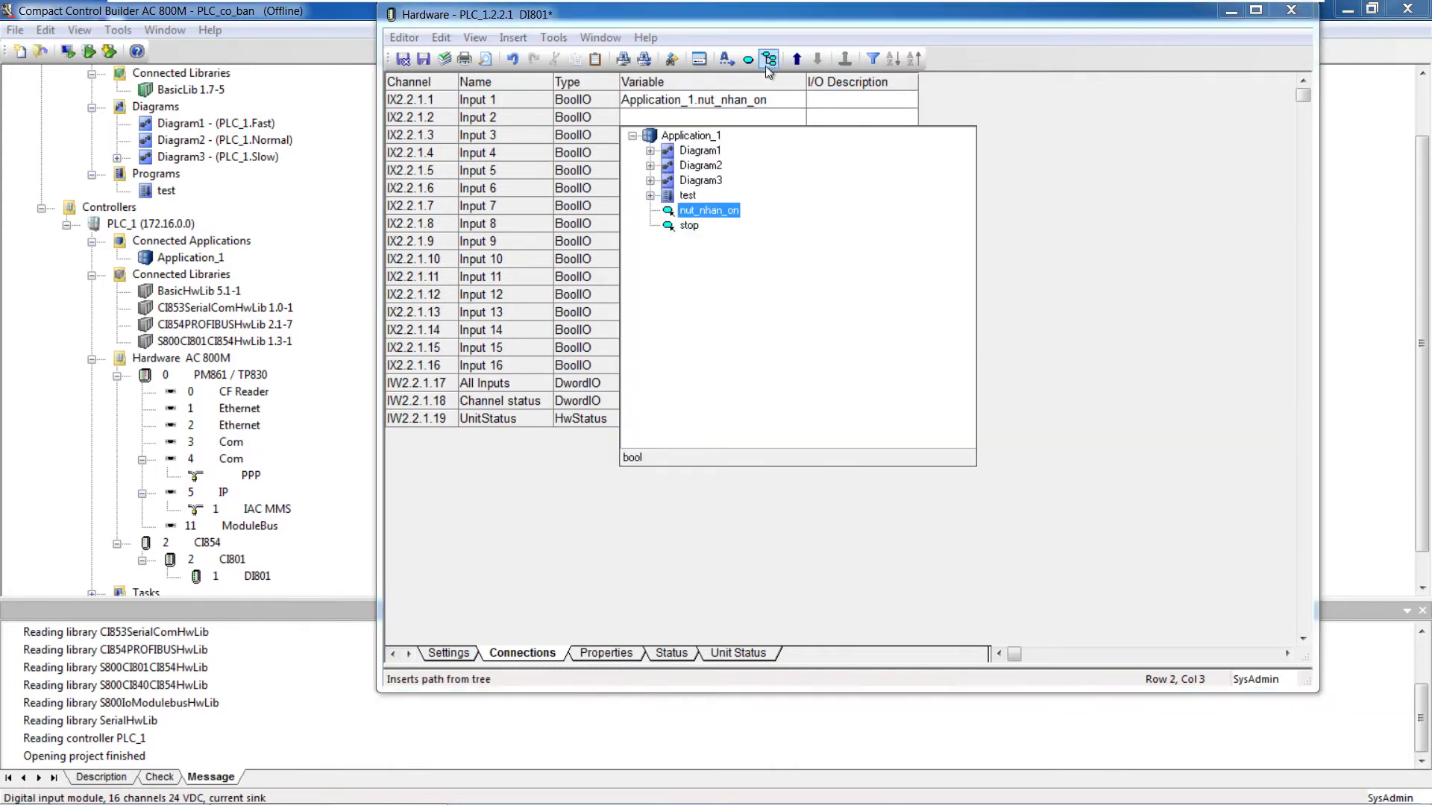
click(693, 226)
key(Return)
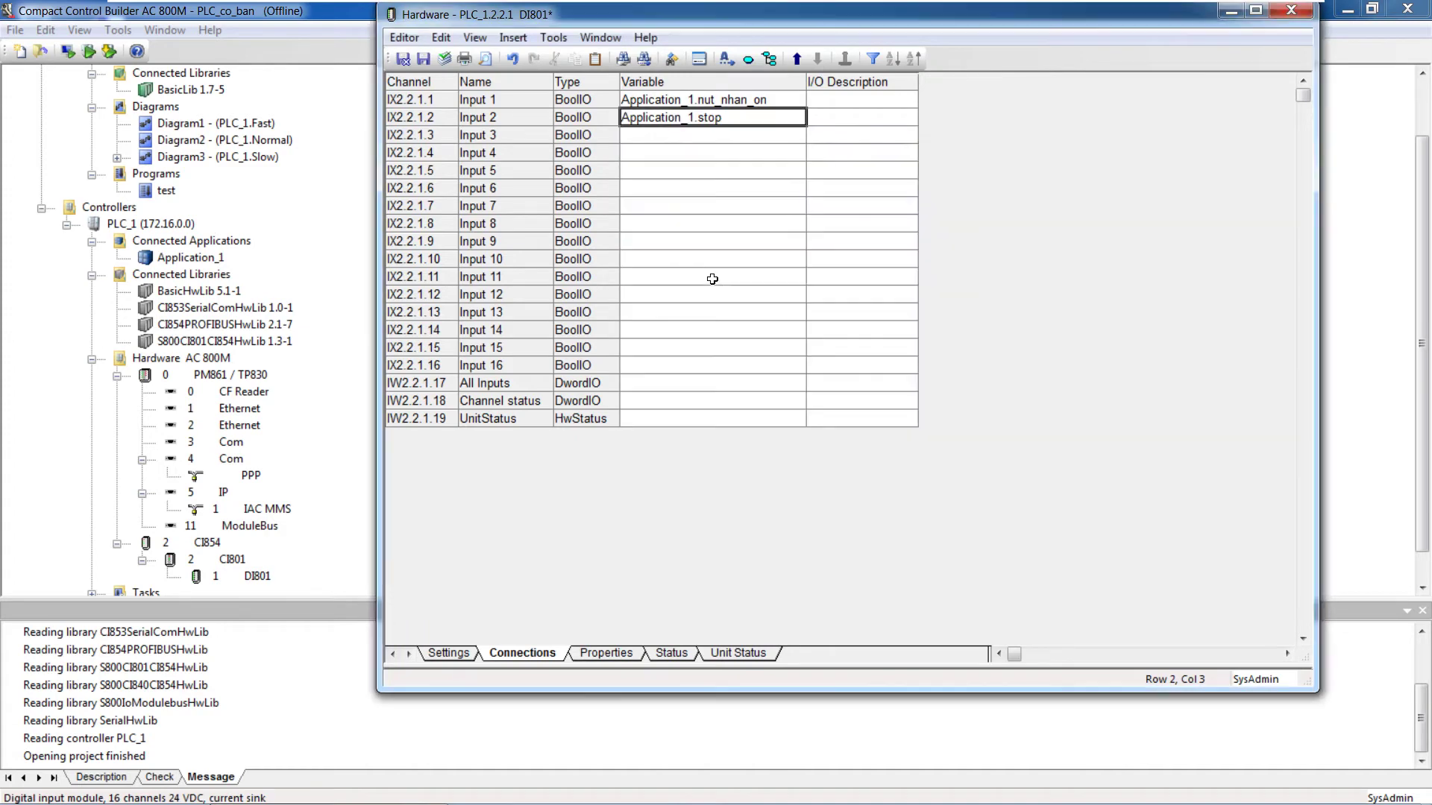
Check the DI801 hardware configuration, and save and close its editor.
click(712, 278)
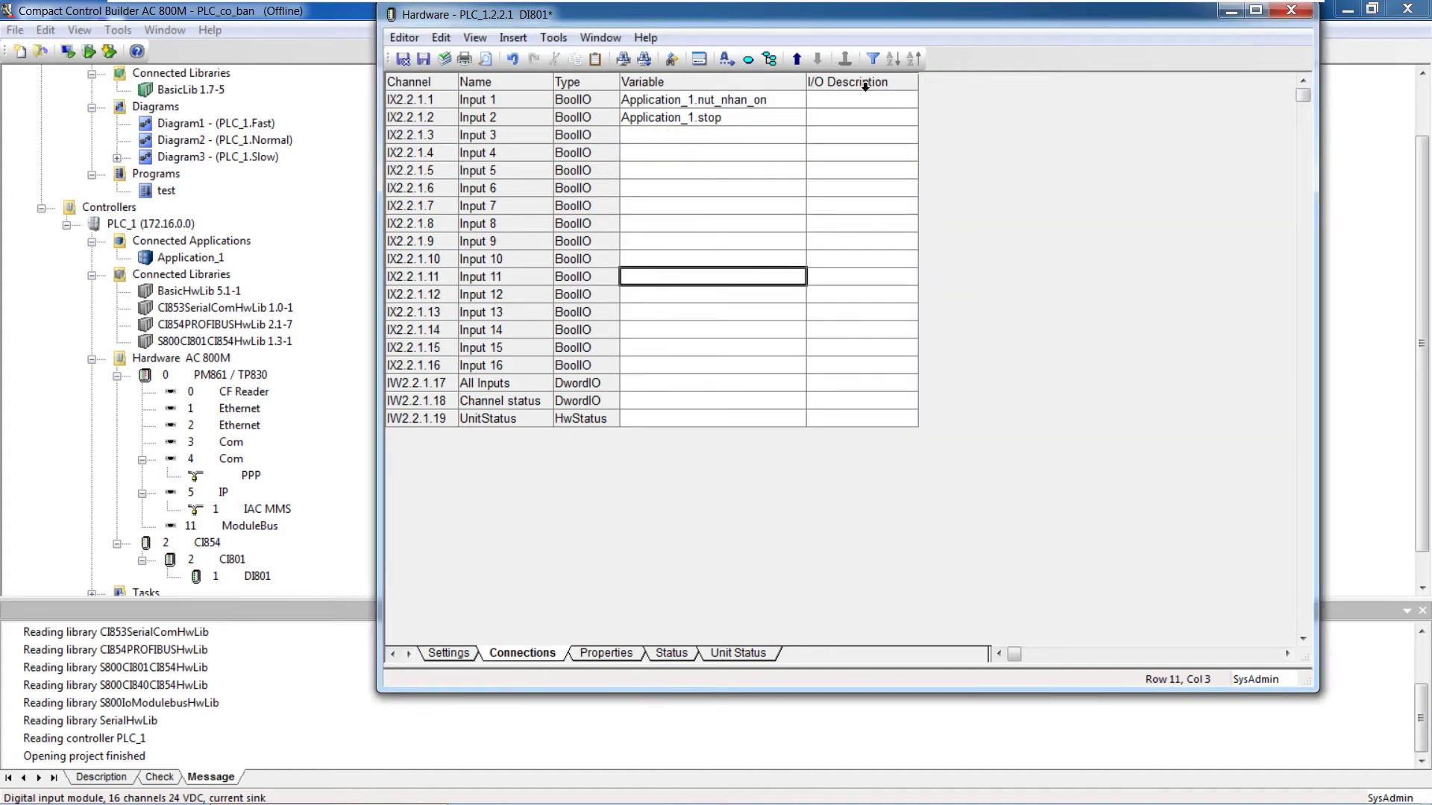
click(1291, 9)
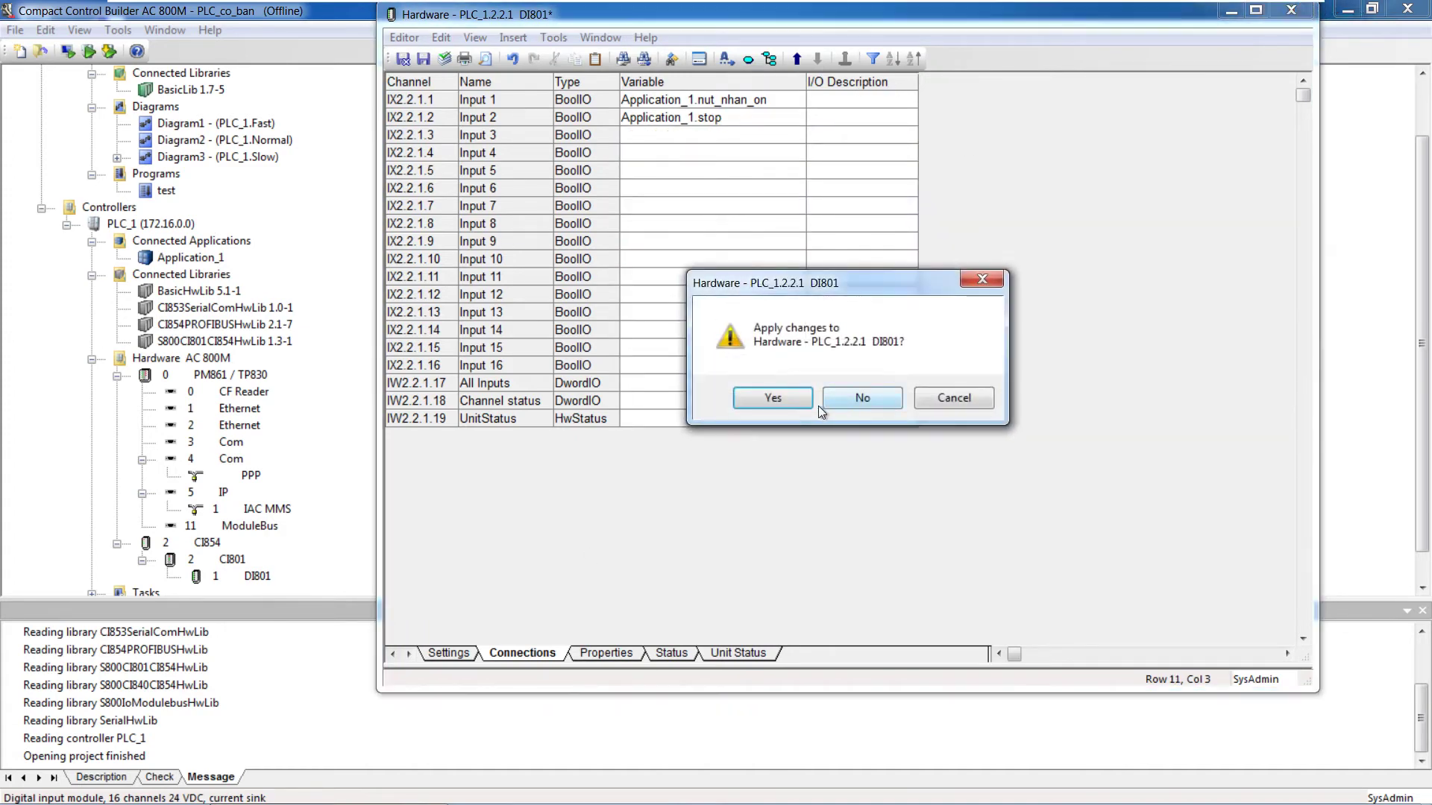
click(982, 279)
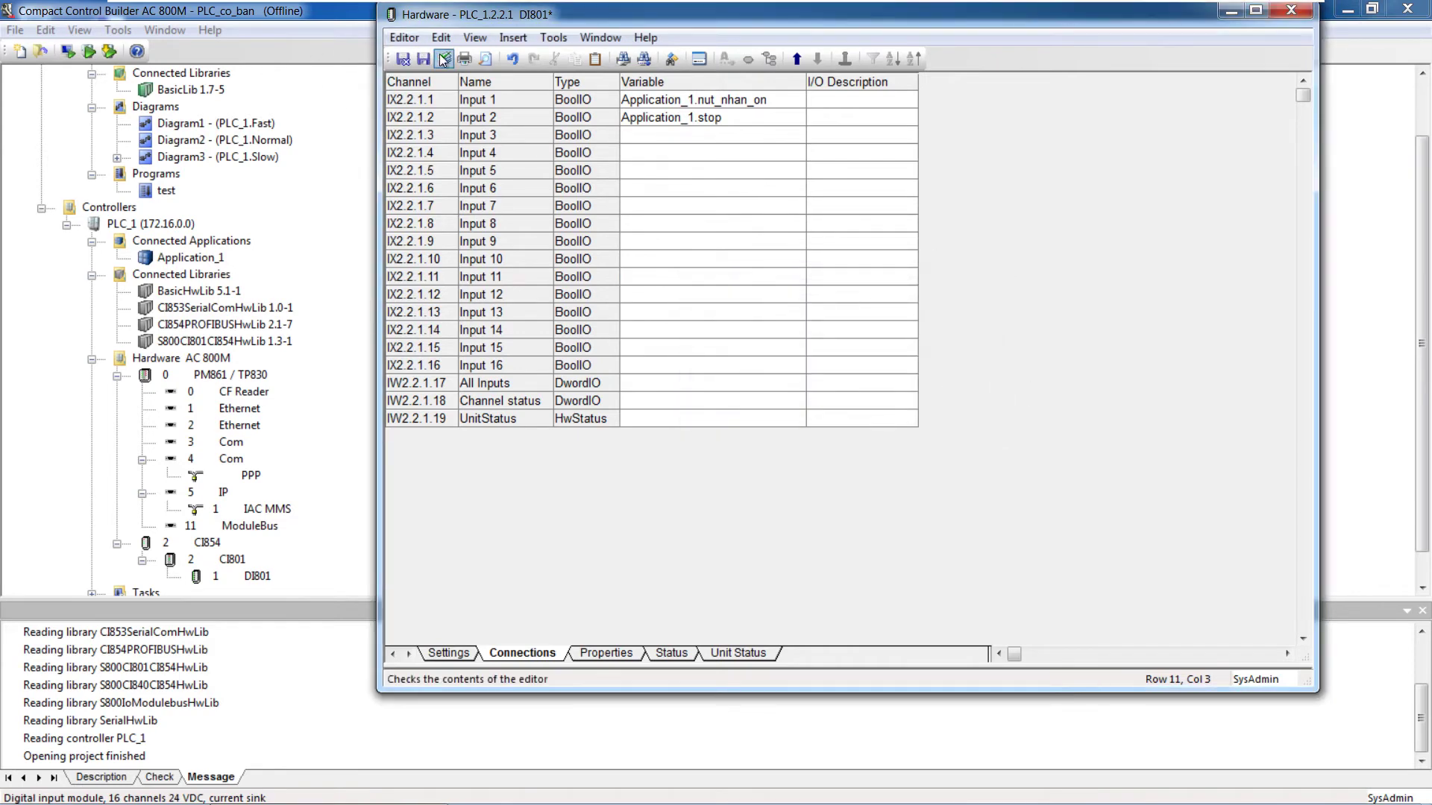
click(443, 60)
click(402, 59)
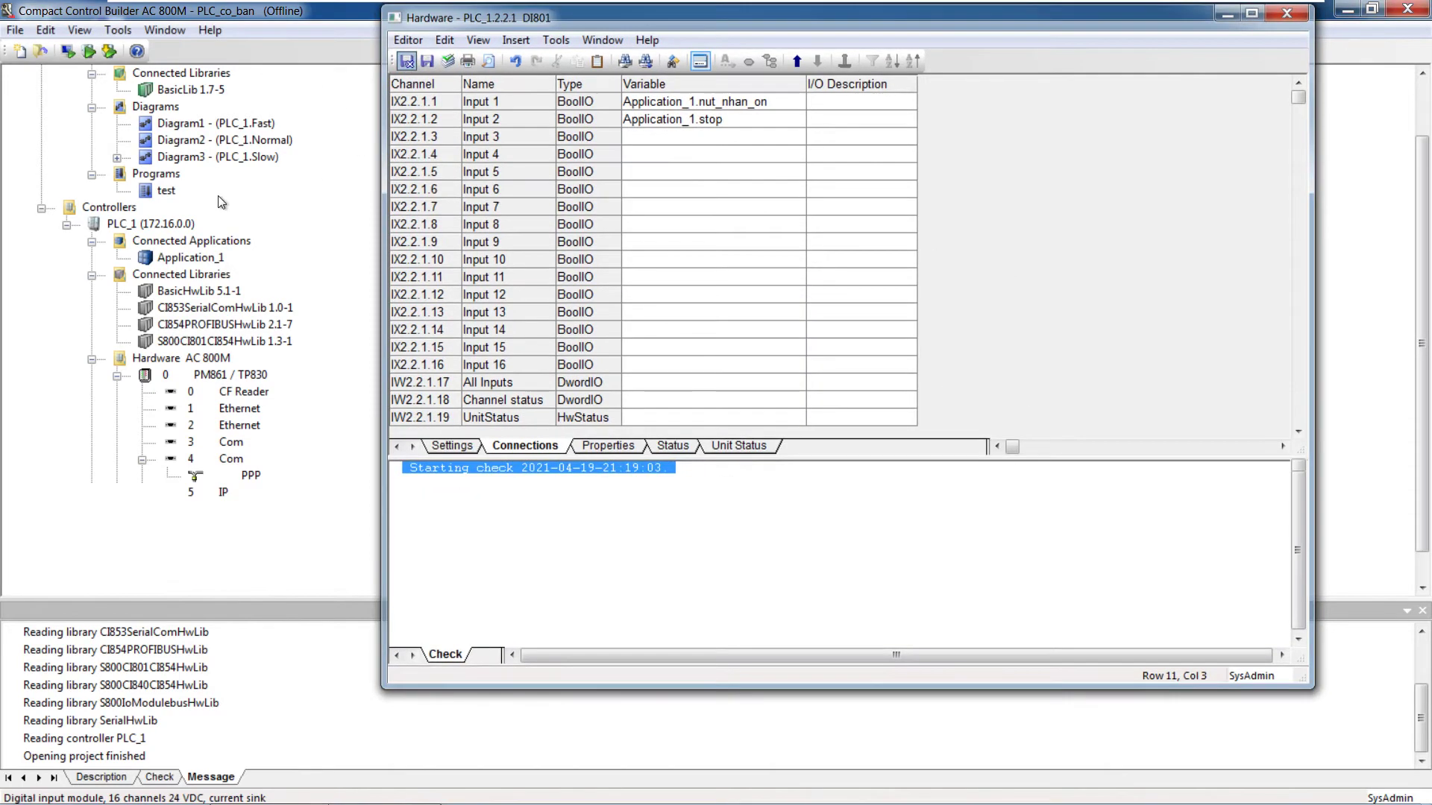
Open the test program's editor and declare a local variable named timer with data type time.
double_click(154, 192)
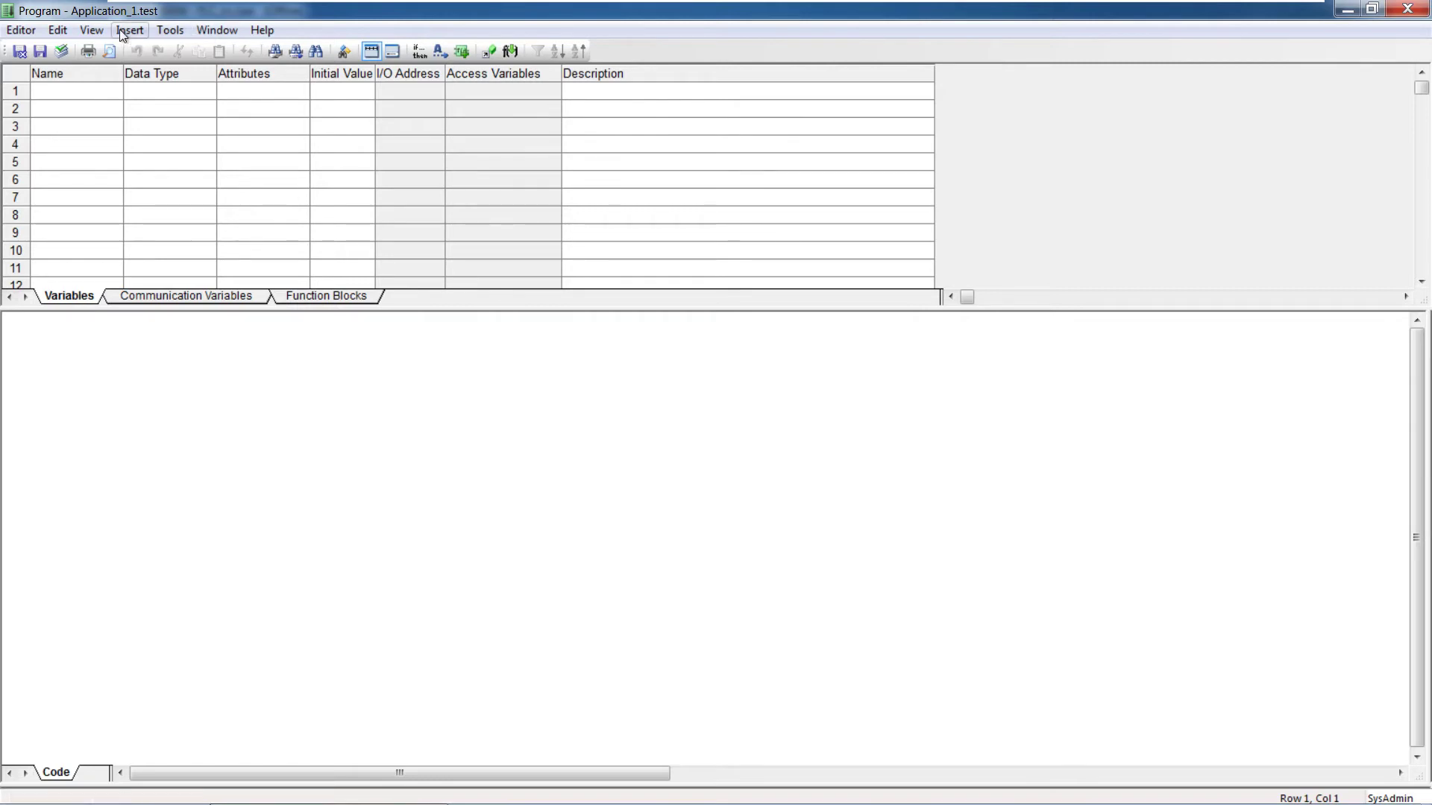
click(104, 91)
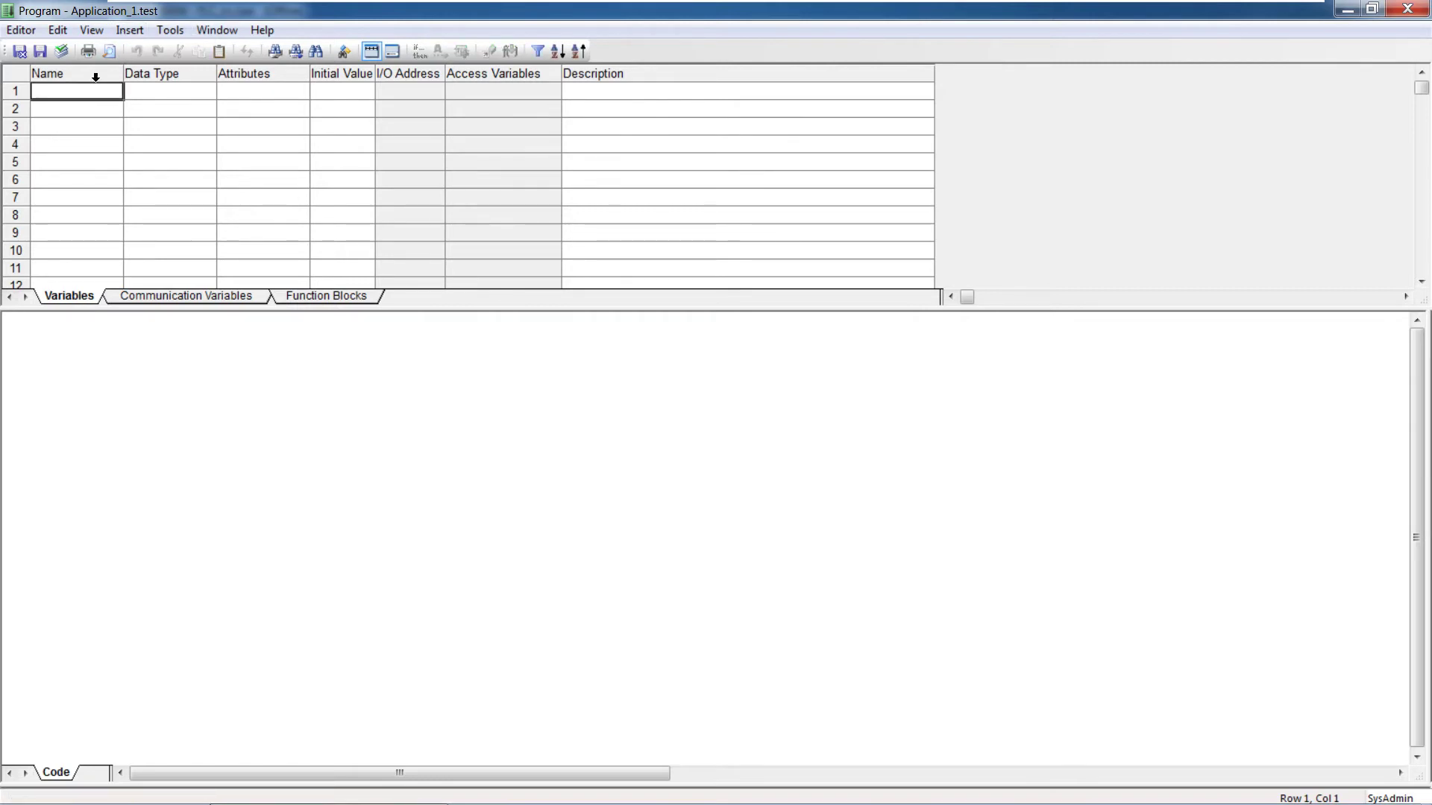
text(timer)
key(Return)
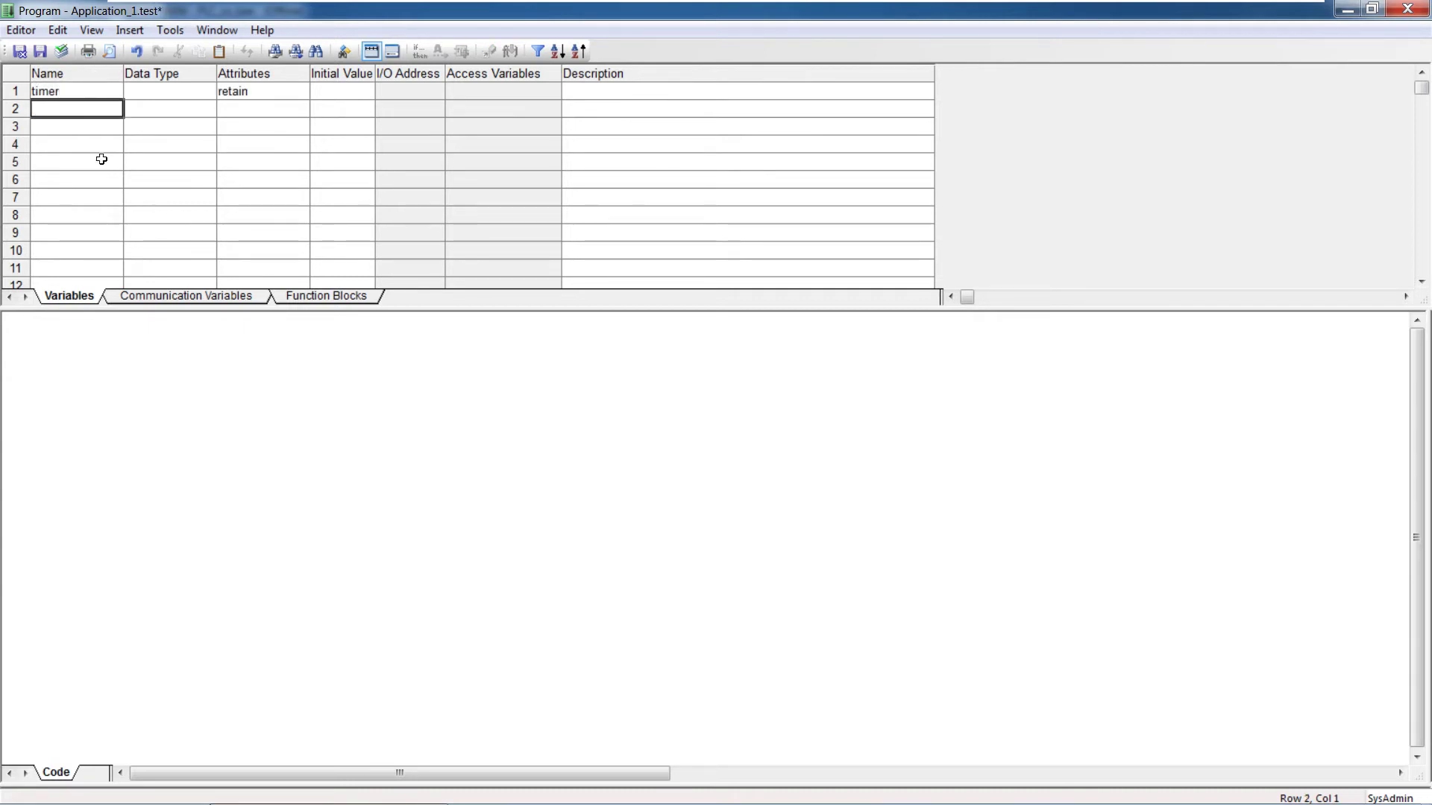
click(214, 94)
text(time)
Set the timer variable's initial value to 3s, and enlarge the code area by shrinking the variable declaration area.
click(351, 106)
click(340, 91)
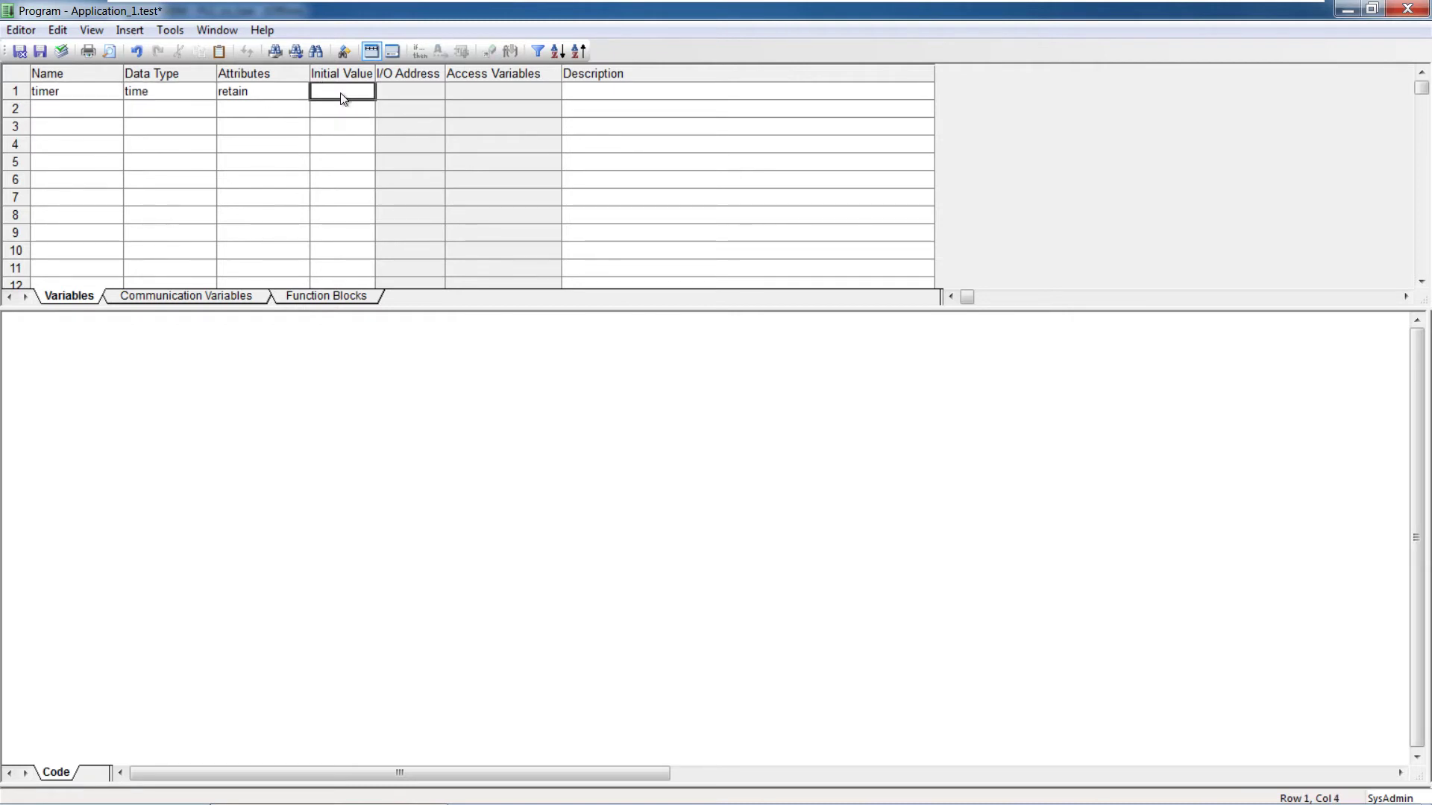
text(3s)
key(Return)
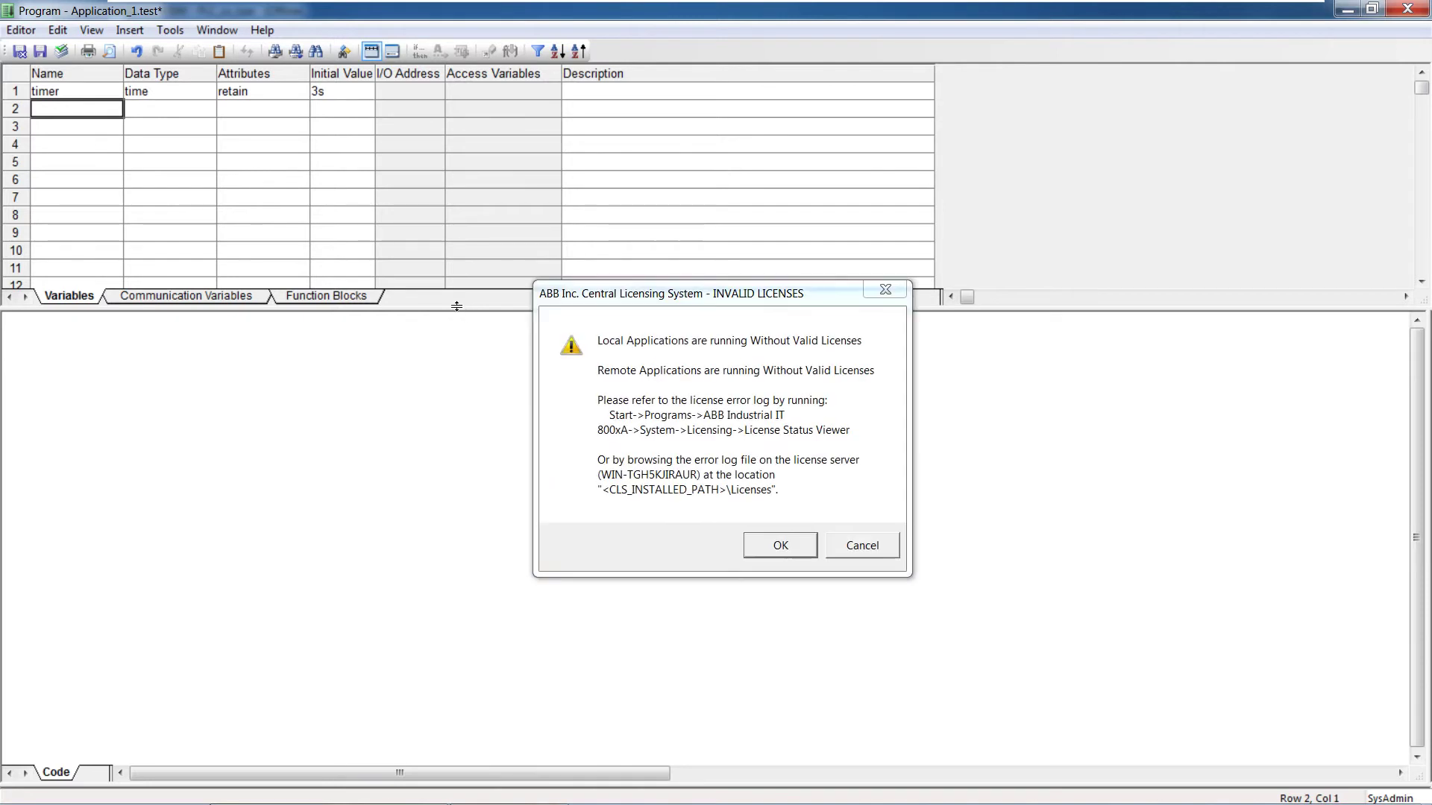
drag(457, 308, 482, 186)
click(891, 292)
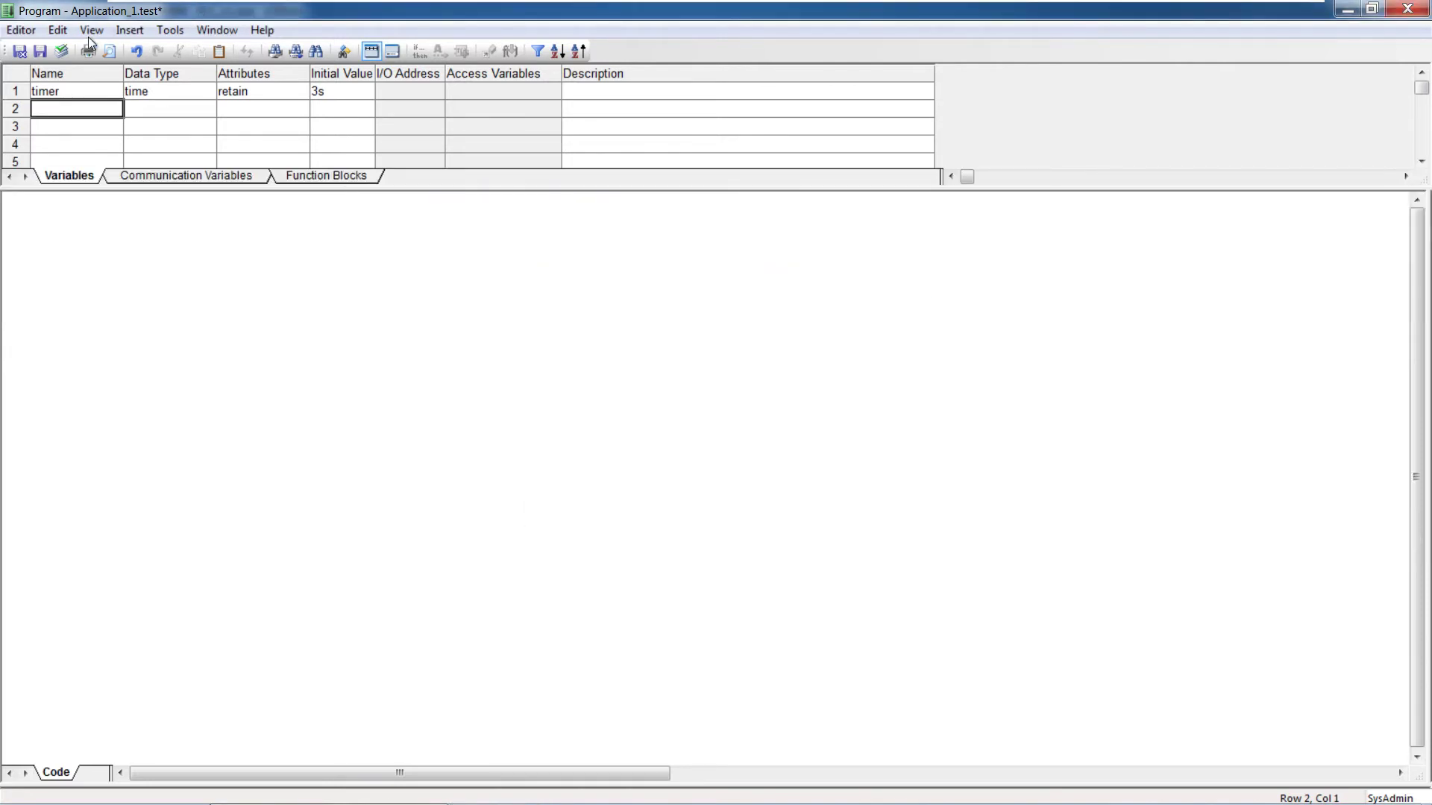
right_click(190, 267)
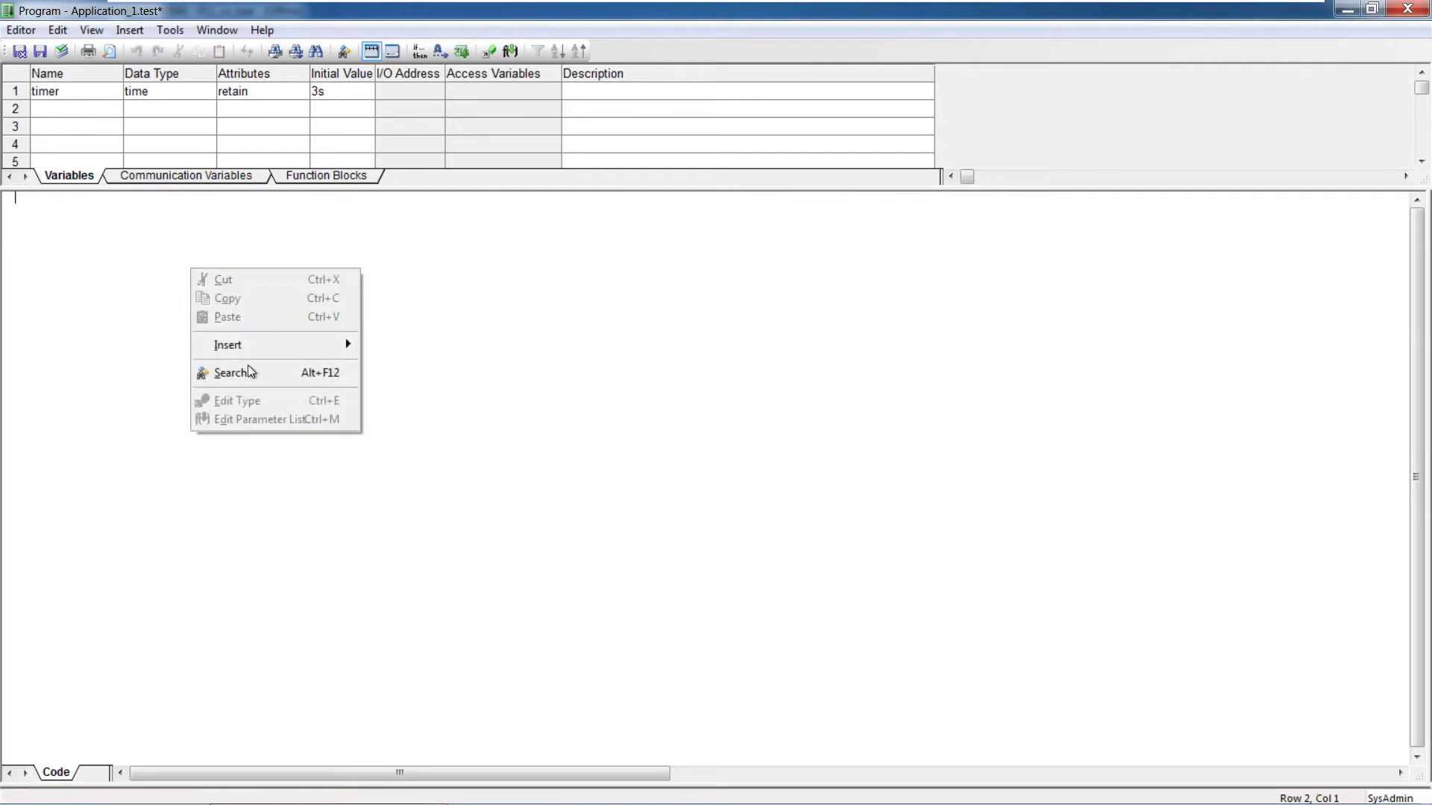
click(164, 29)
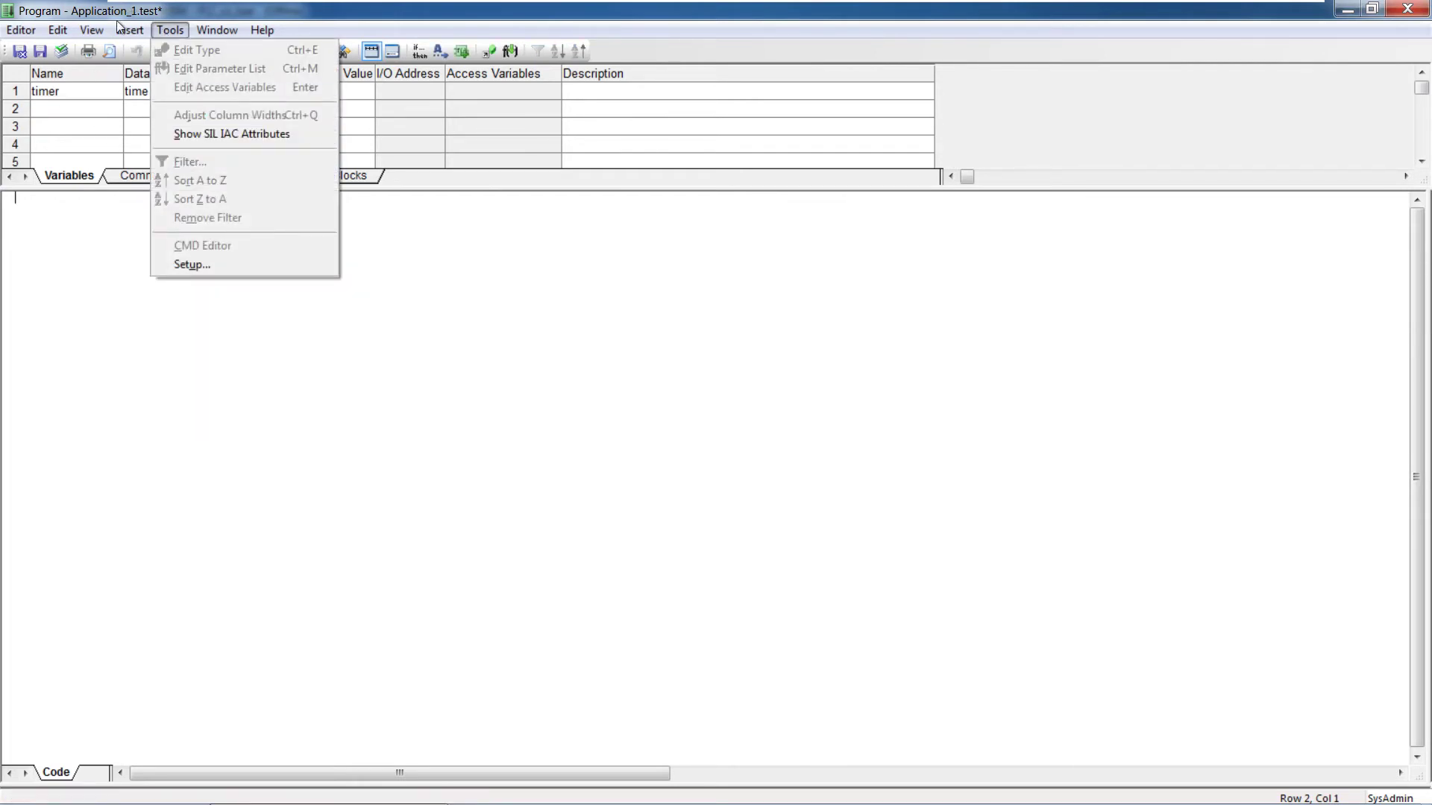
mouse_move(129, 29)
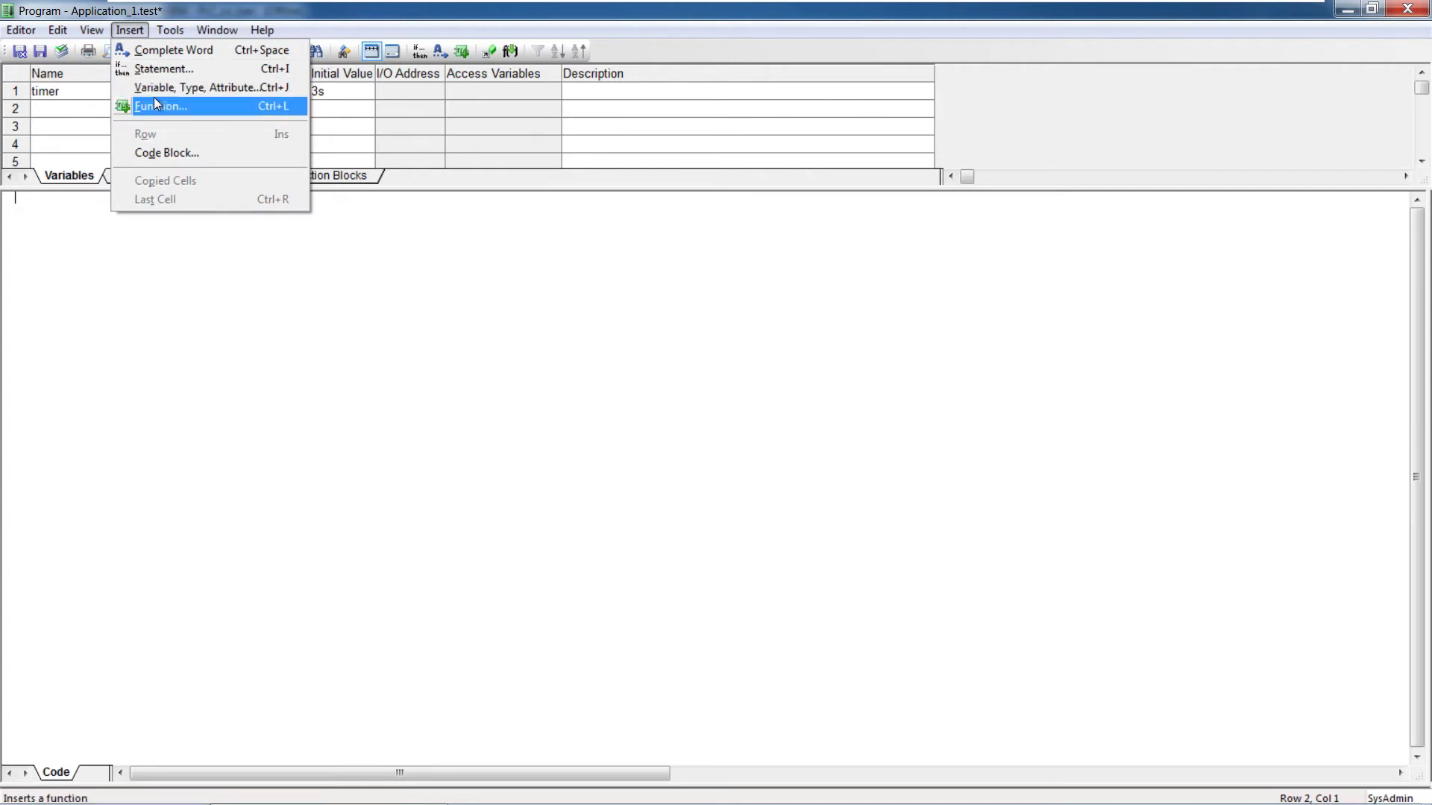
click(152, 82)
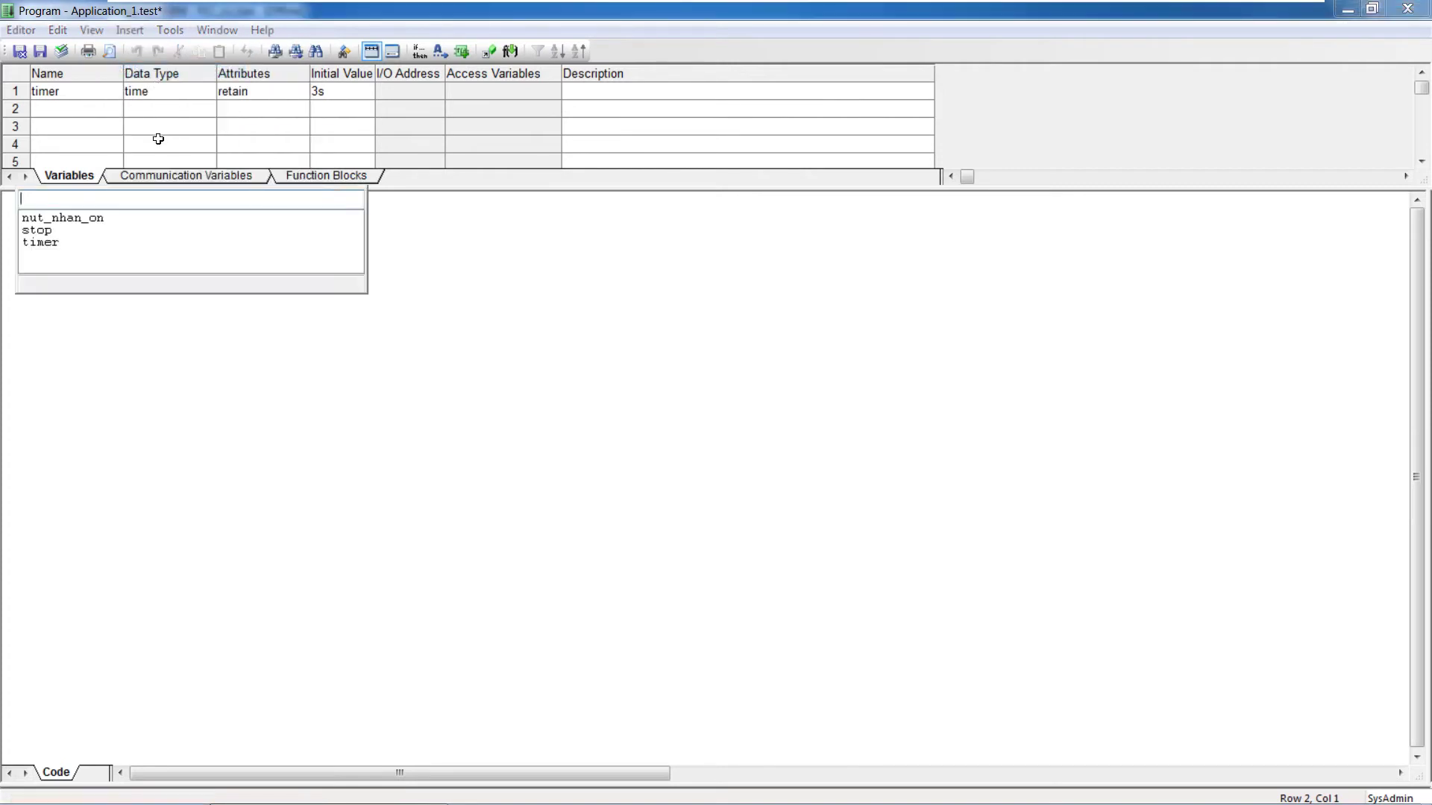
key(Escape)
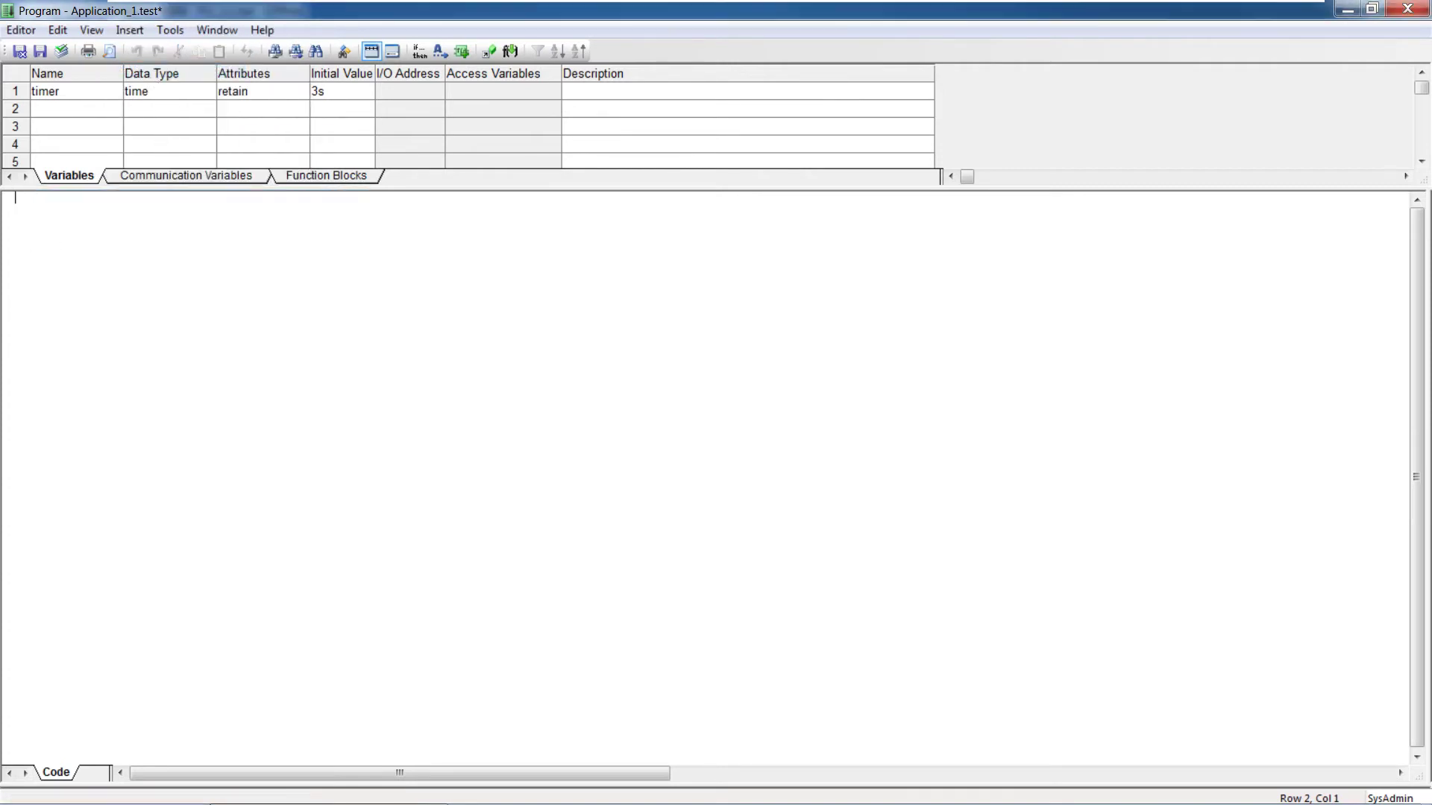
click(172, 36)
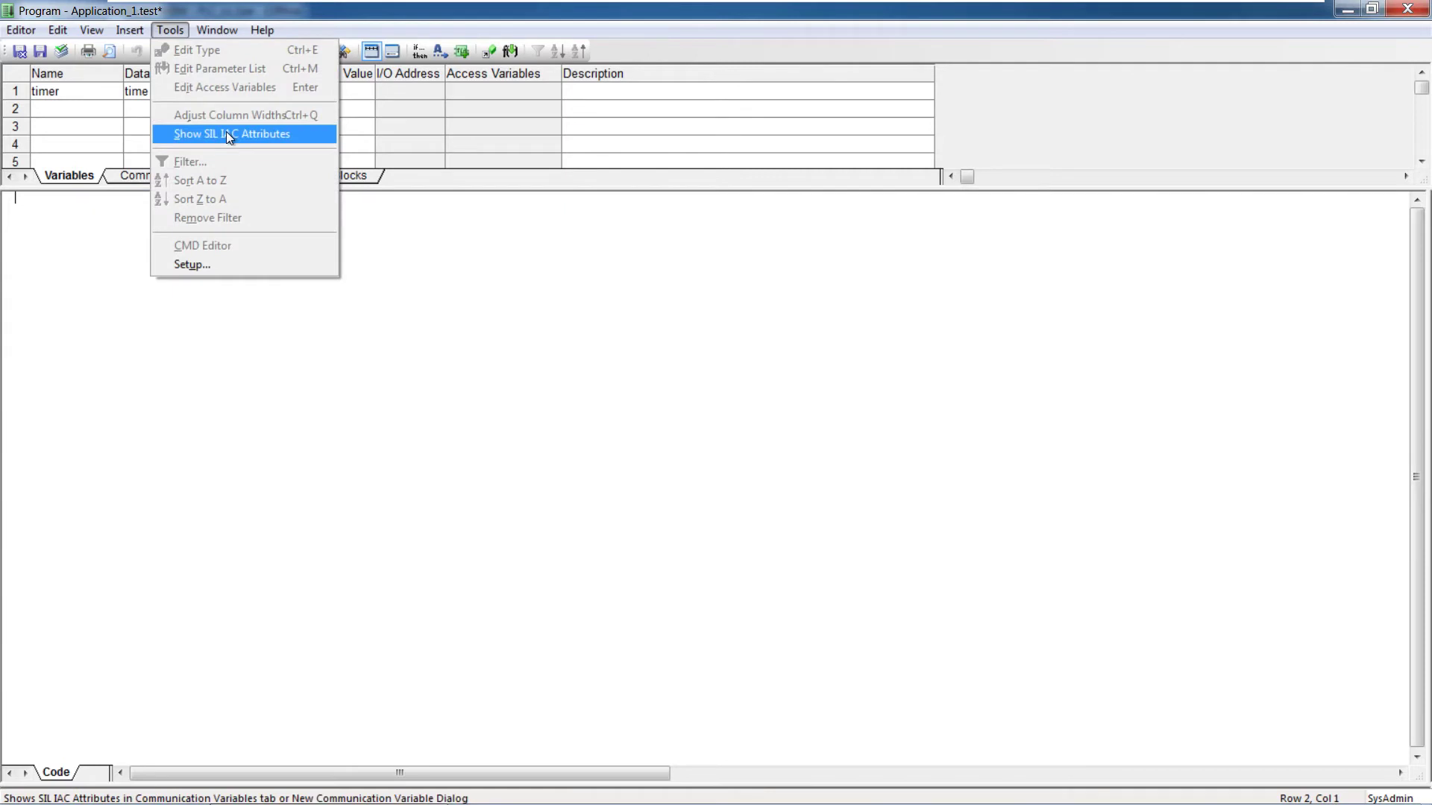
mouse_move(211, 33)
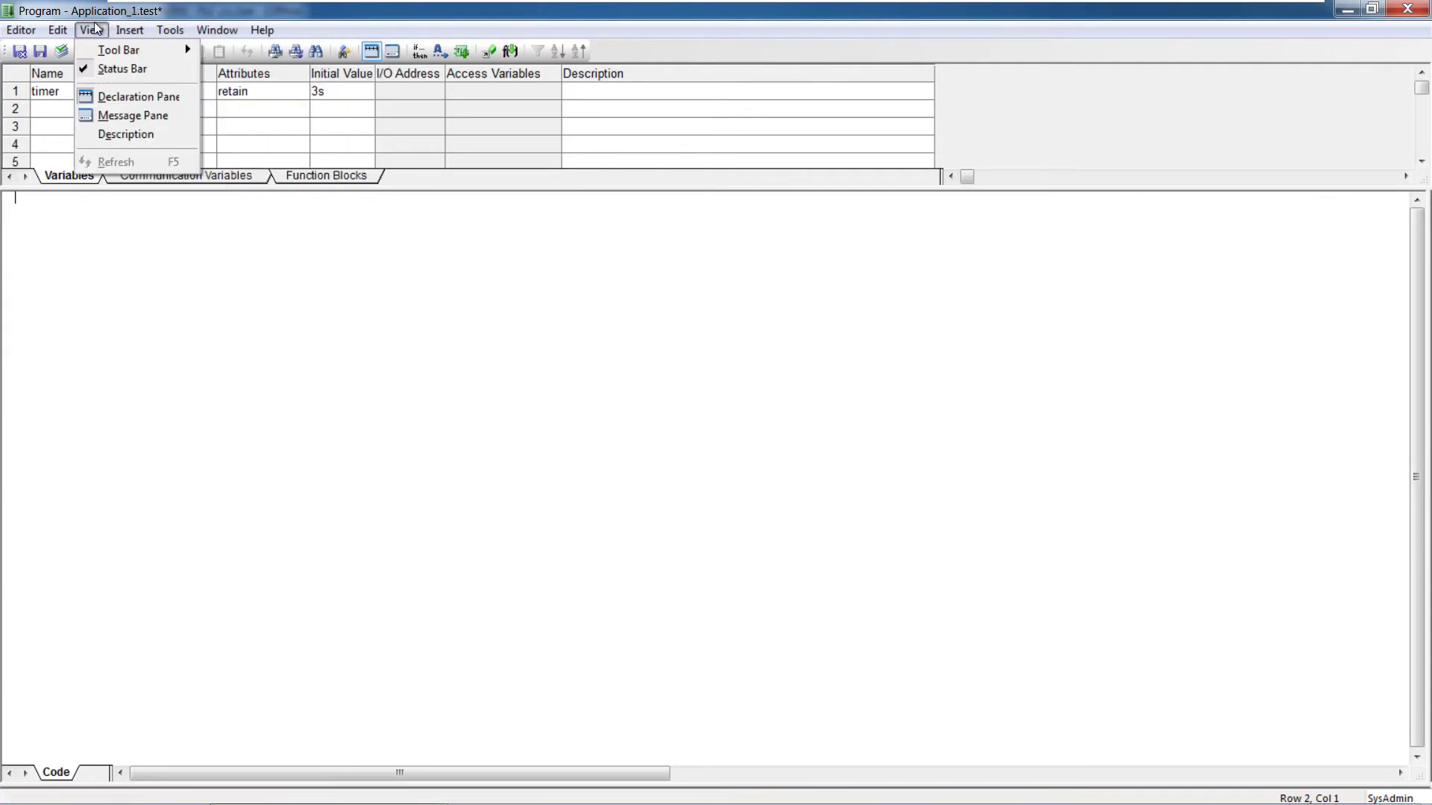
mouse_move(69, 33)
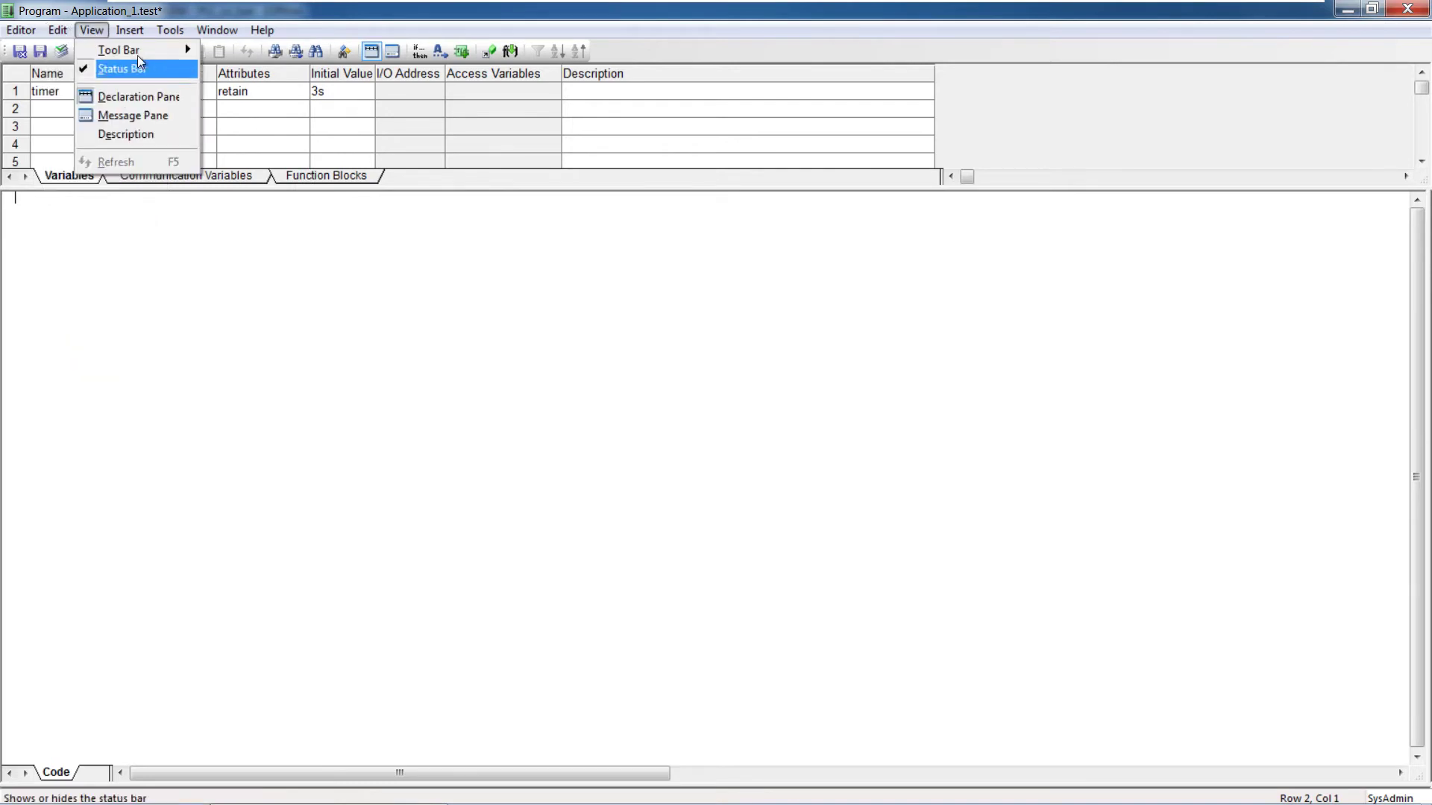
mouse_move(137, 52)
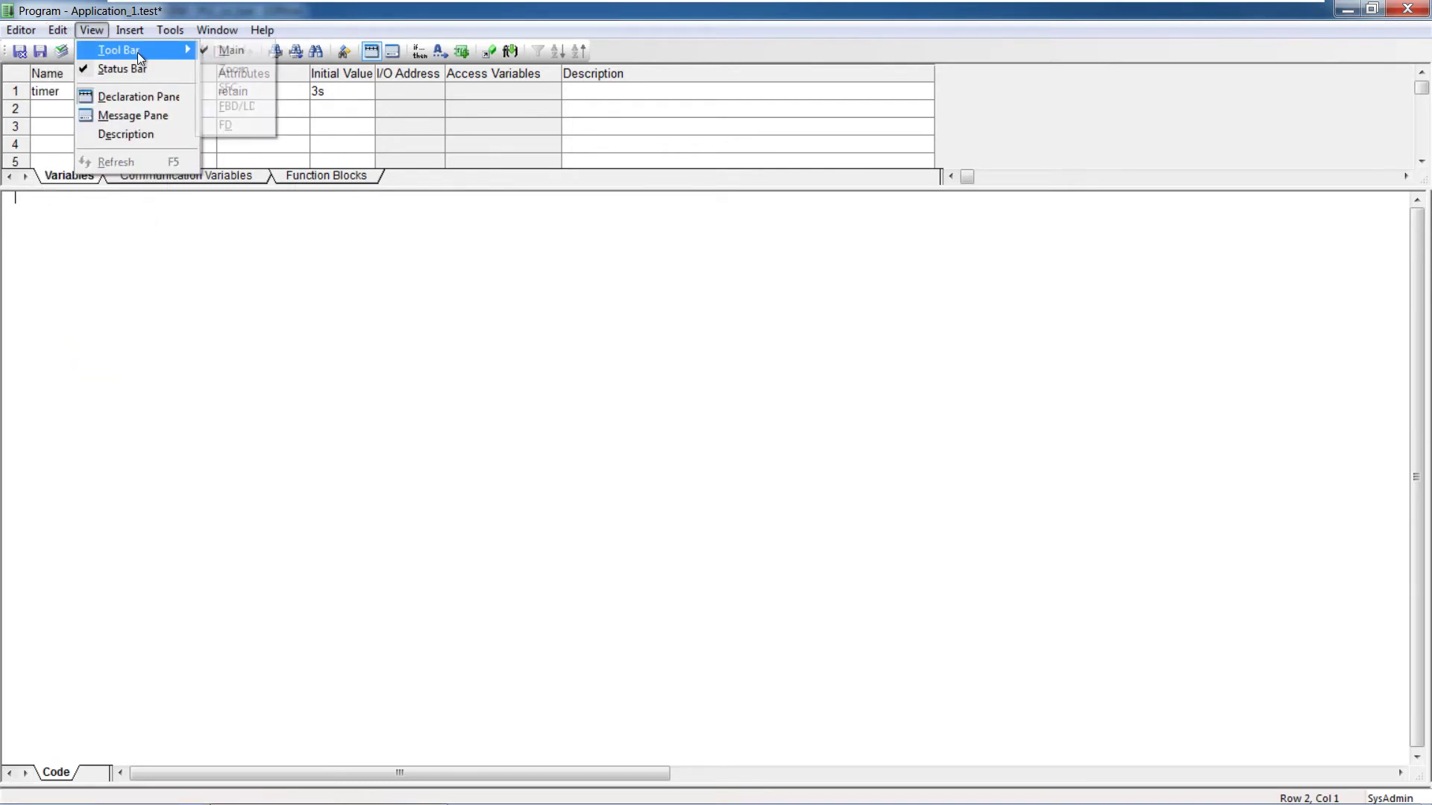
click(138, 162)
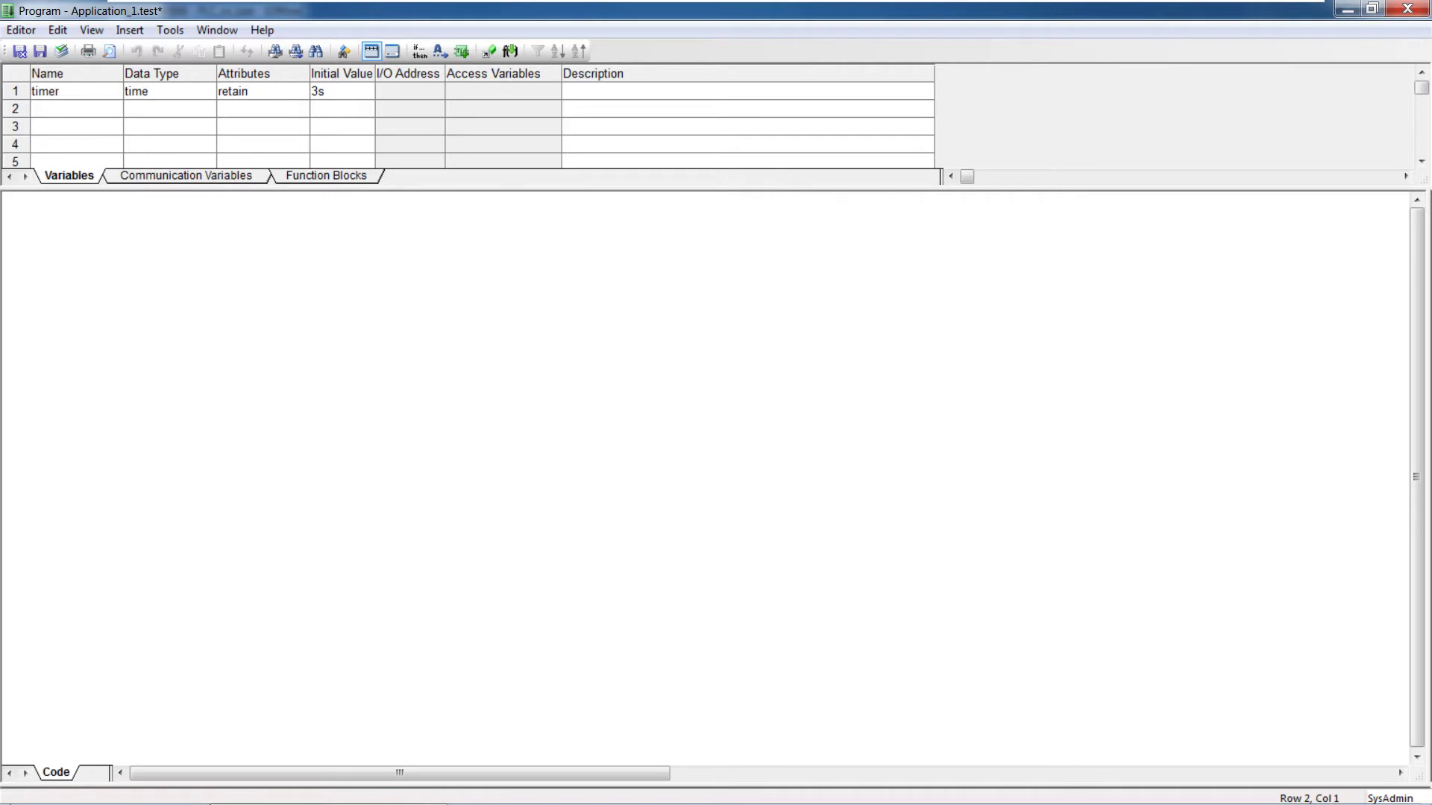
Change the programming language of the Code block to Ladder Diagram (LD).
right_click(60, 773)
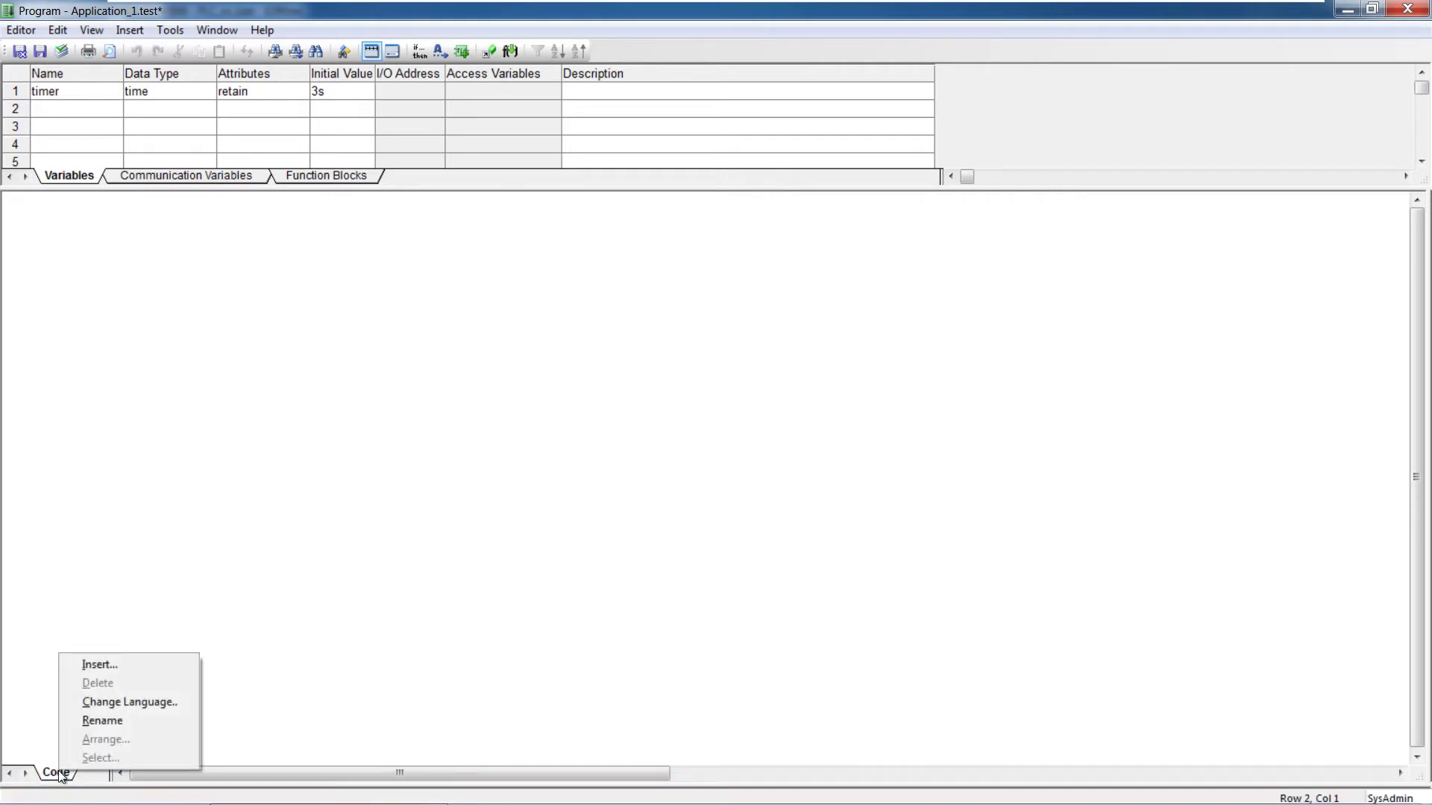
click(123, 704)
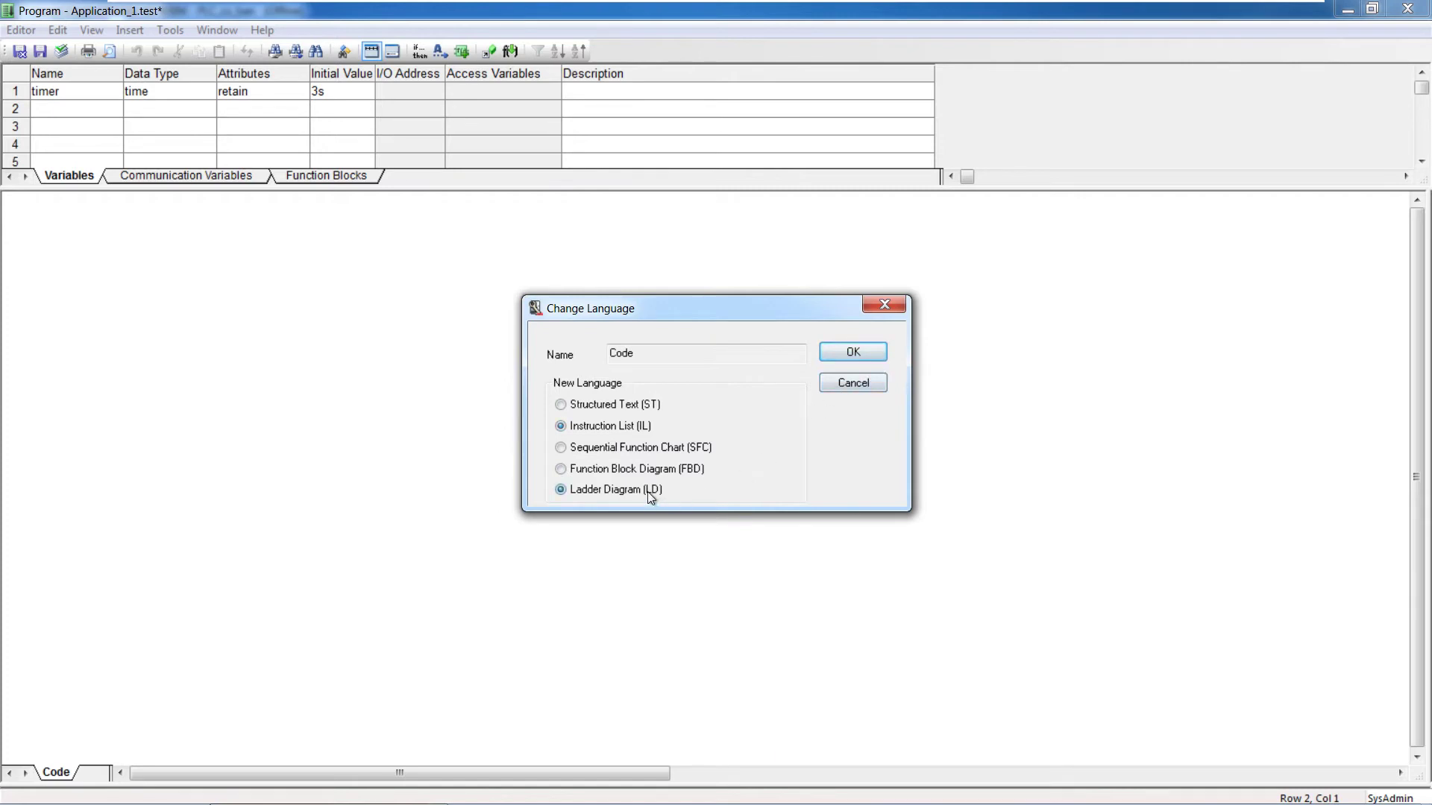
click(871, 347)
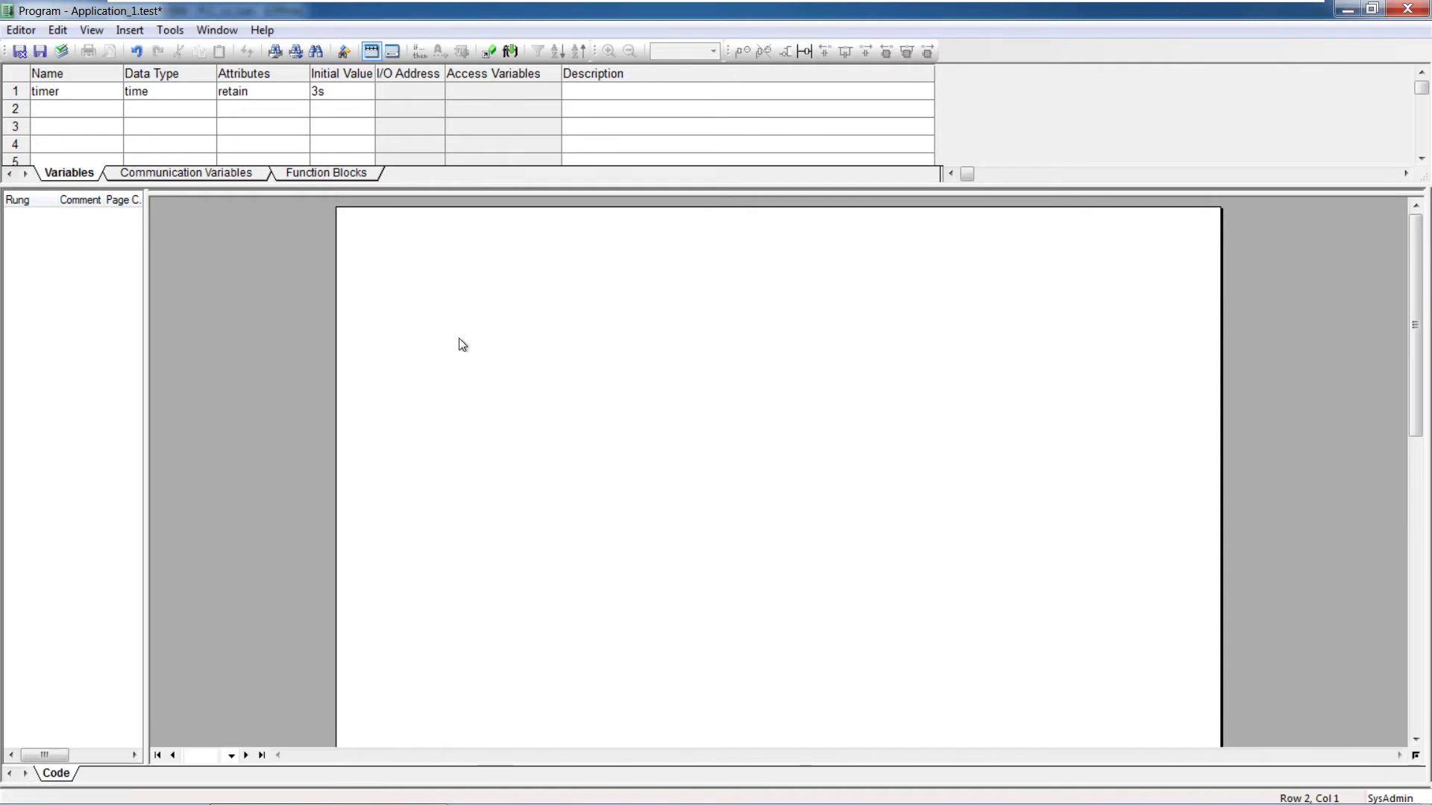
Insert a rung in the ladder diagram and place two contacts in series ahead of its output coil.
click(806, 53)
click(619, 289)
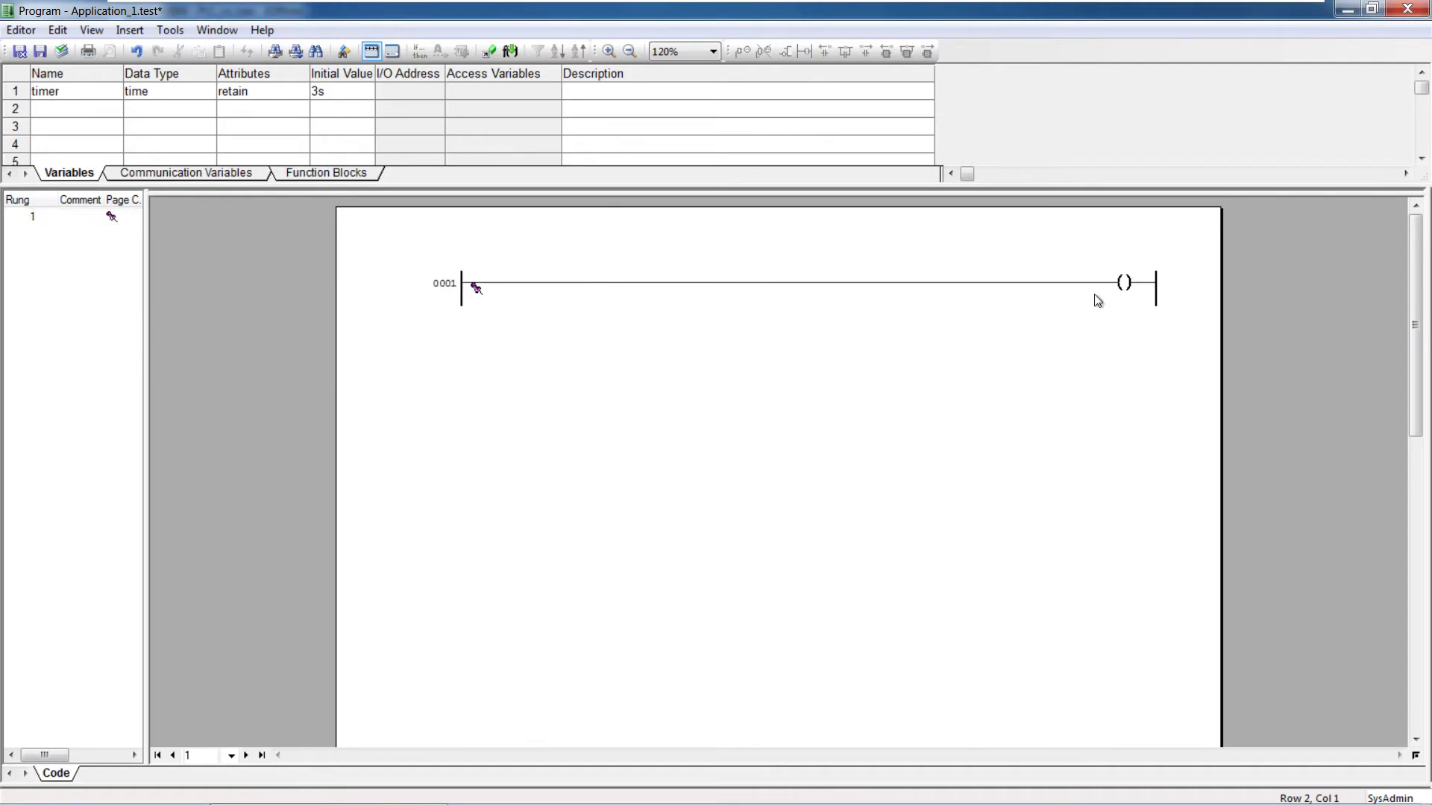
click(1124, 283)
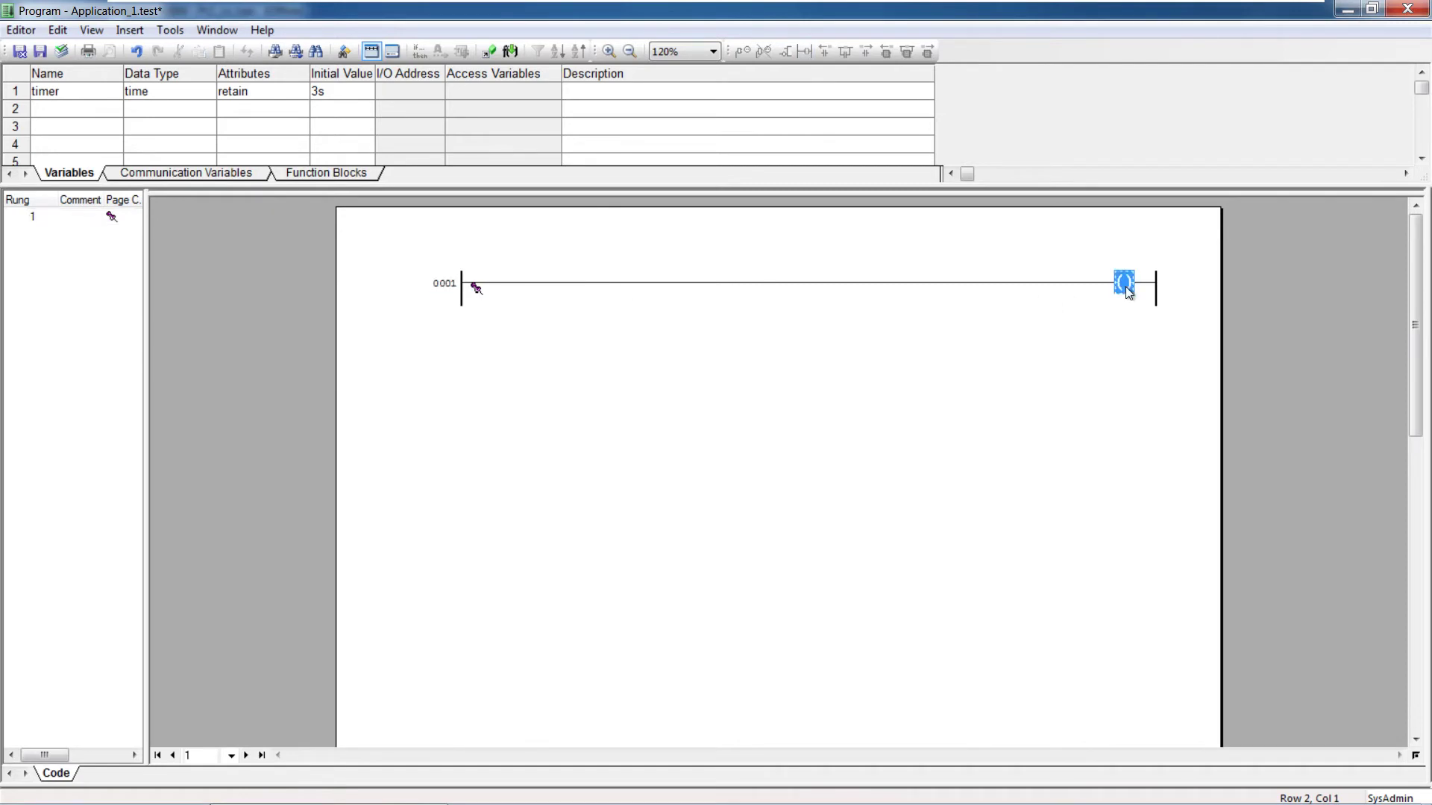
click(826, 53)
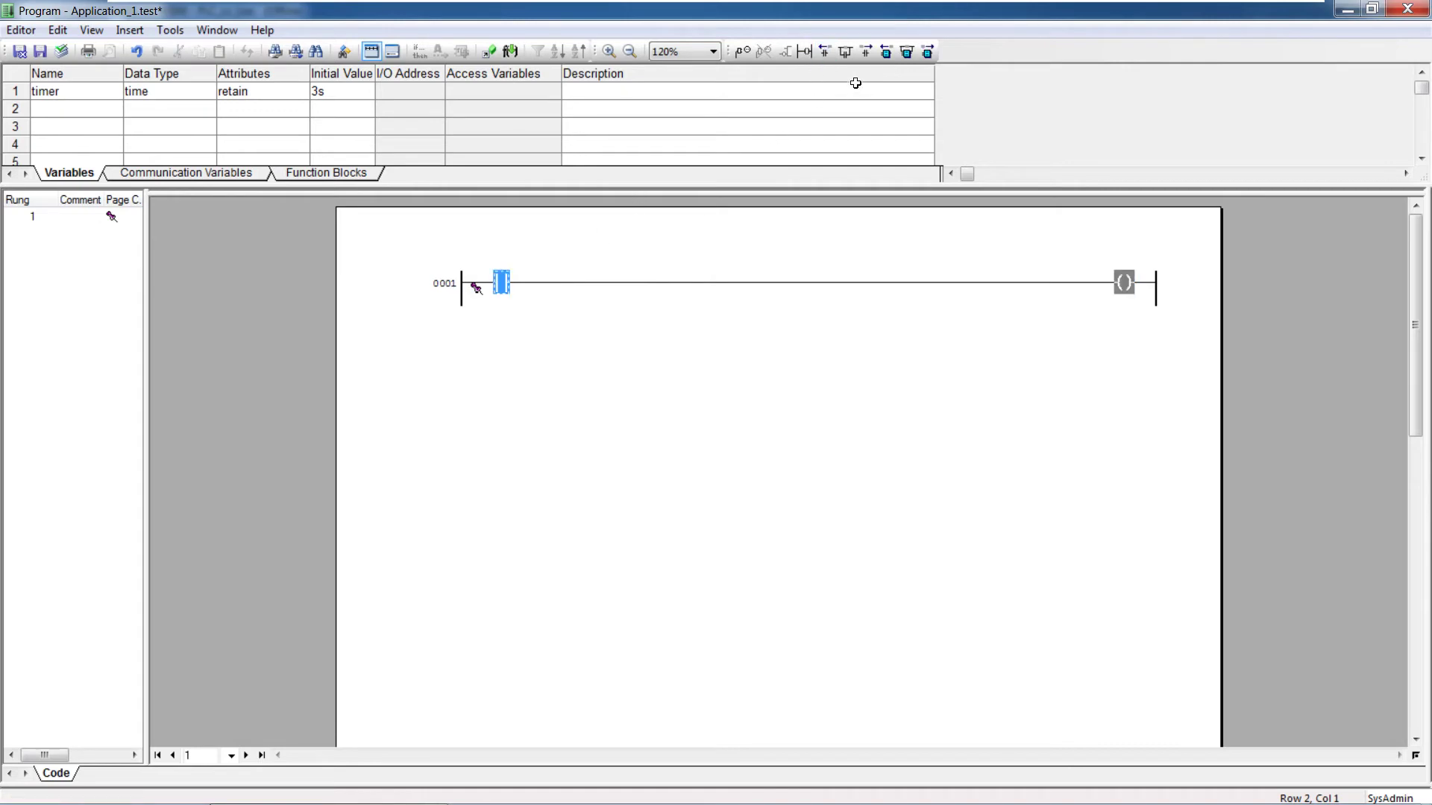
Change the rung's second contact to normally closed, and add a parallel contact across the first one.
right_click(508, 278)
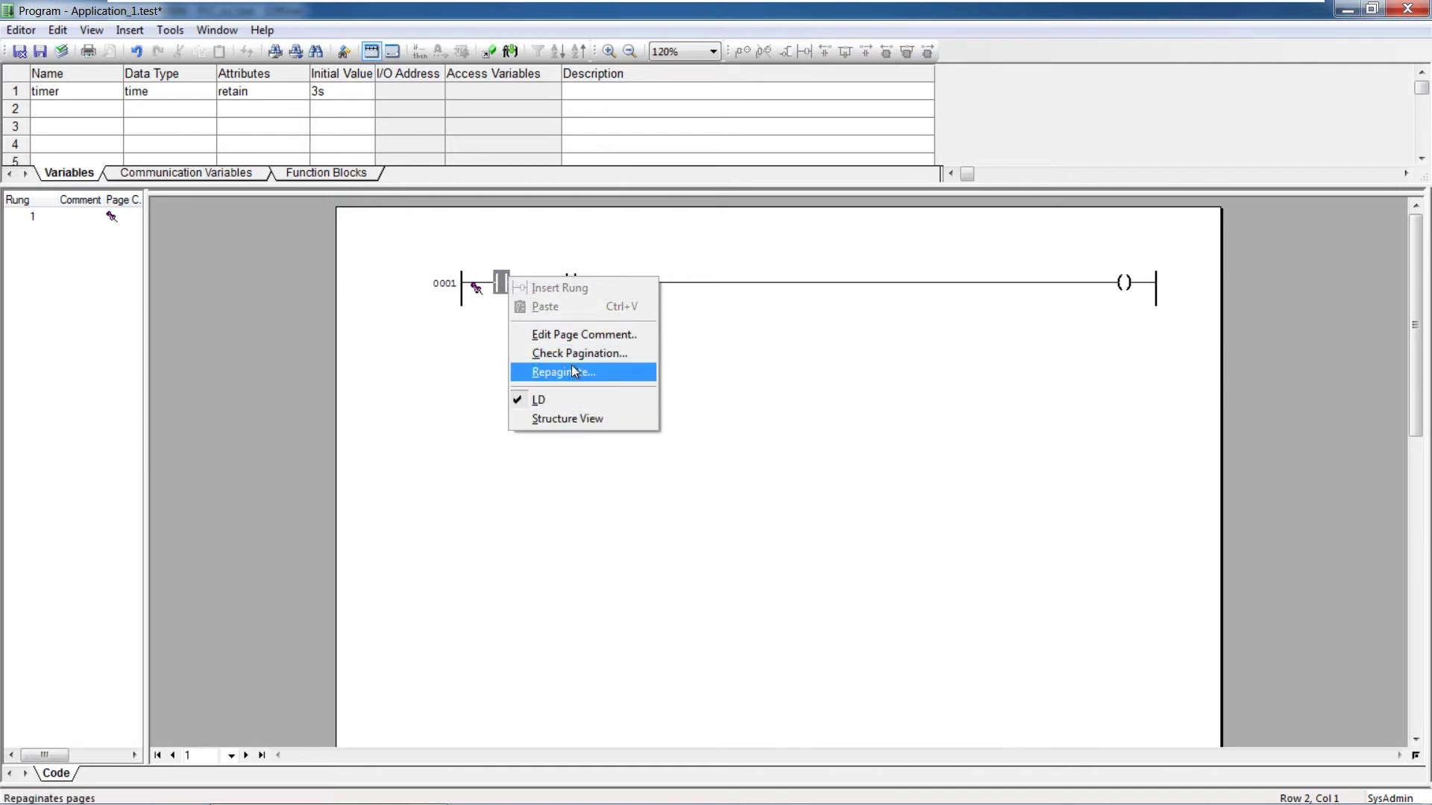
click(601, 269)
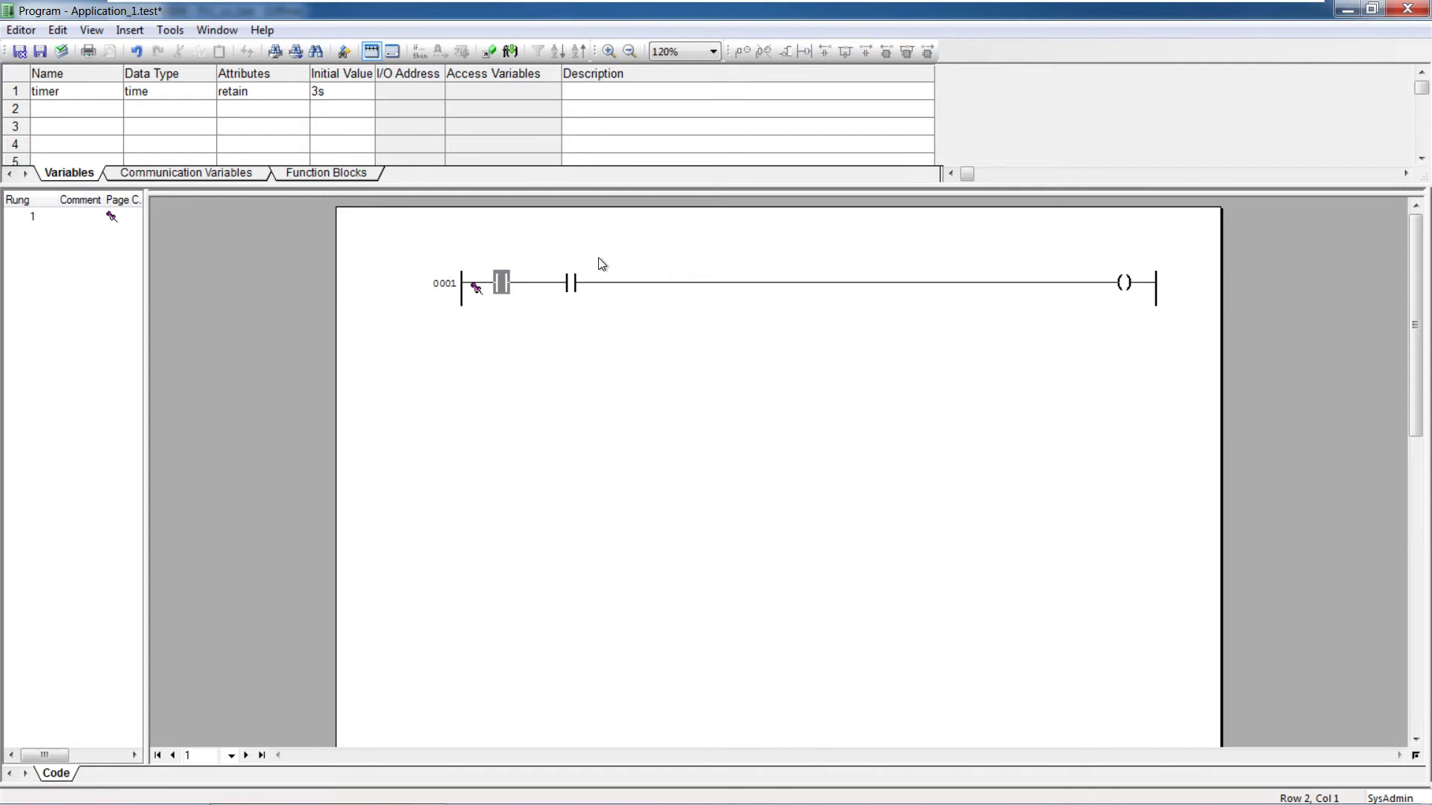
click(575, 280)
right_click(576, 280)
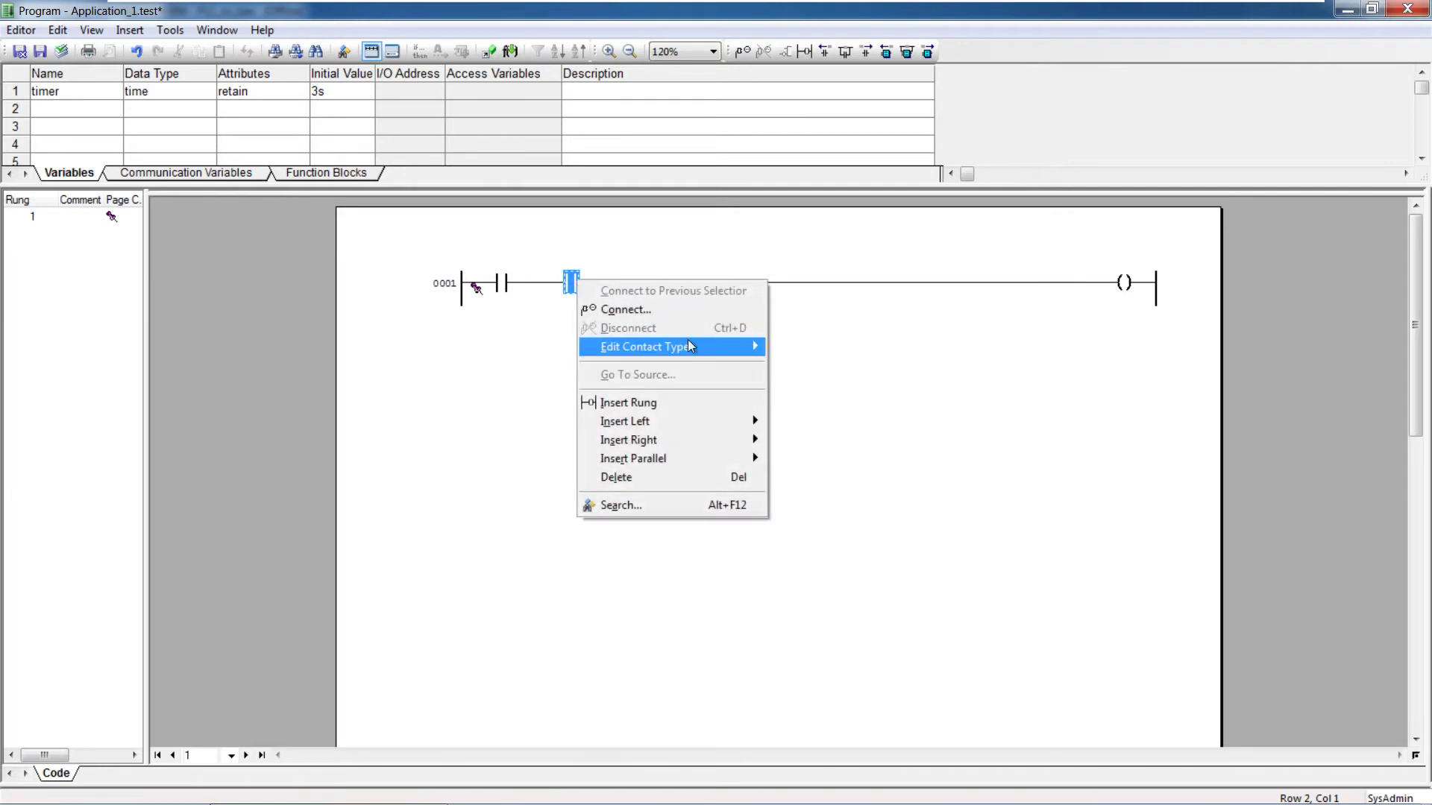
mouse_move(700, 342)
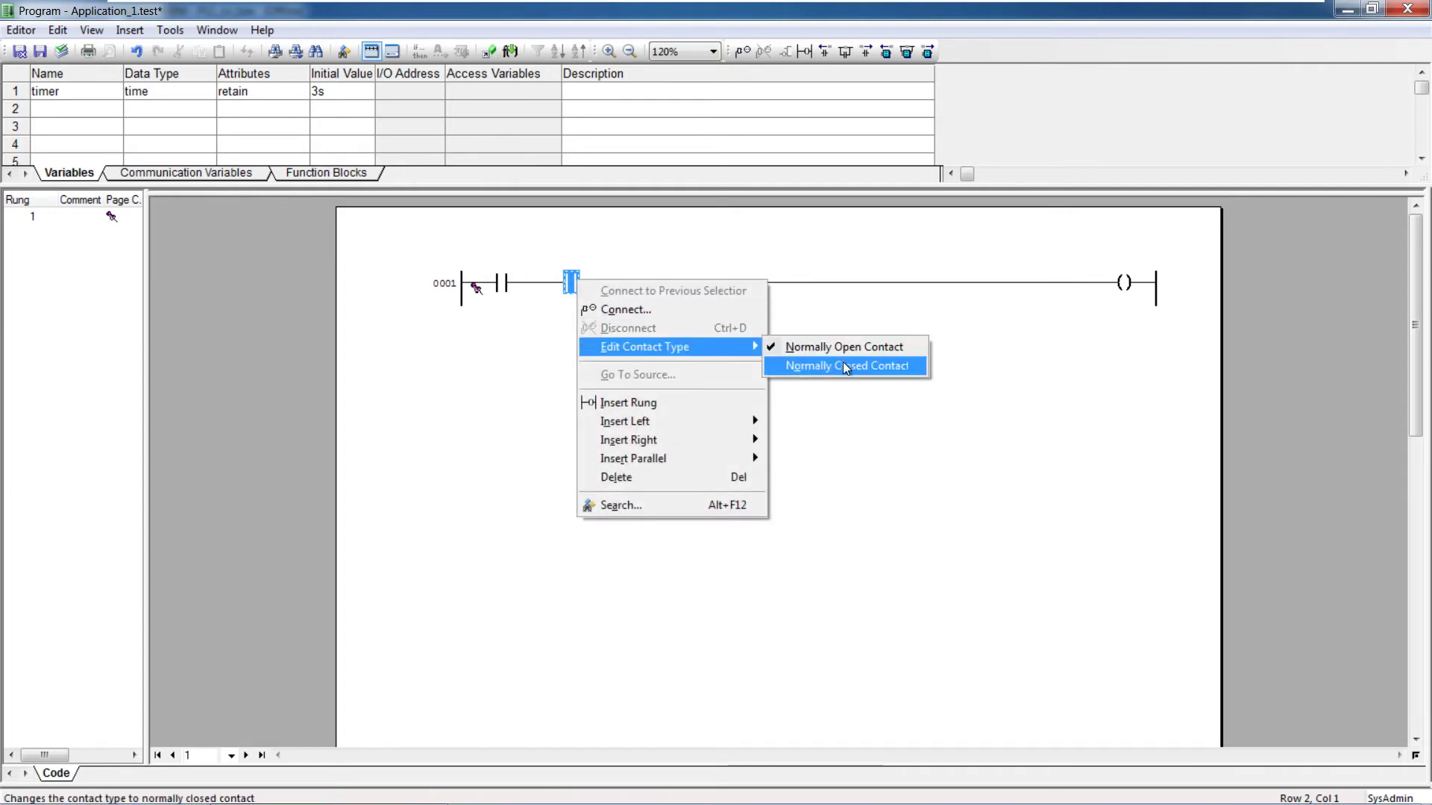
click(843, 364)
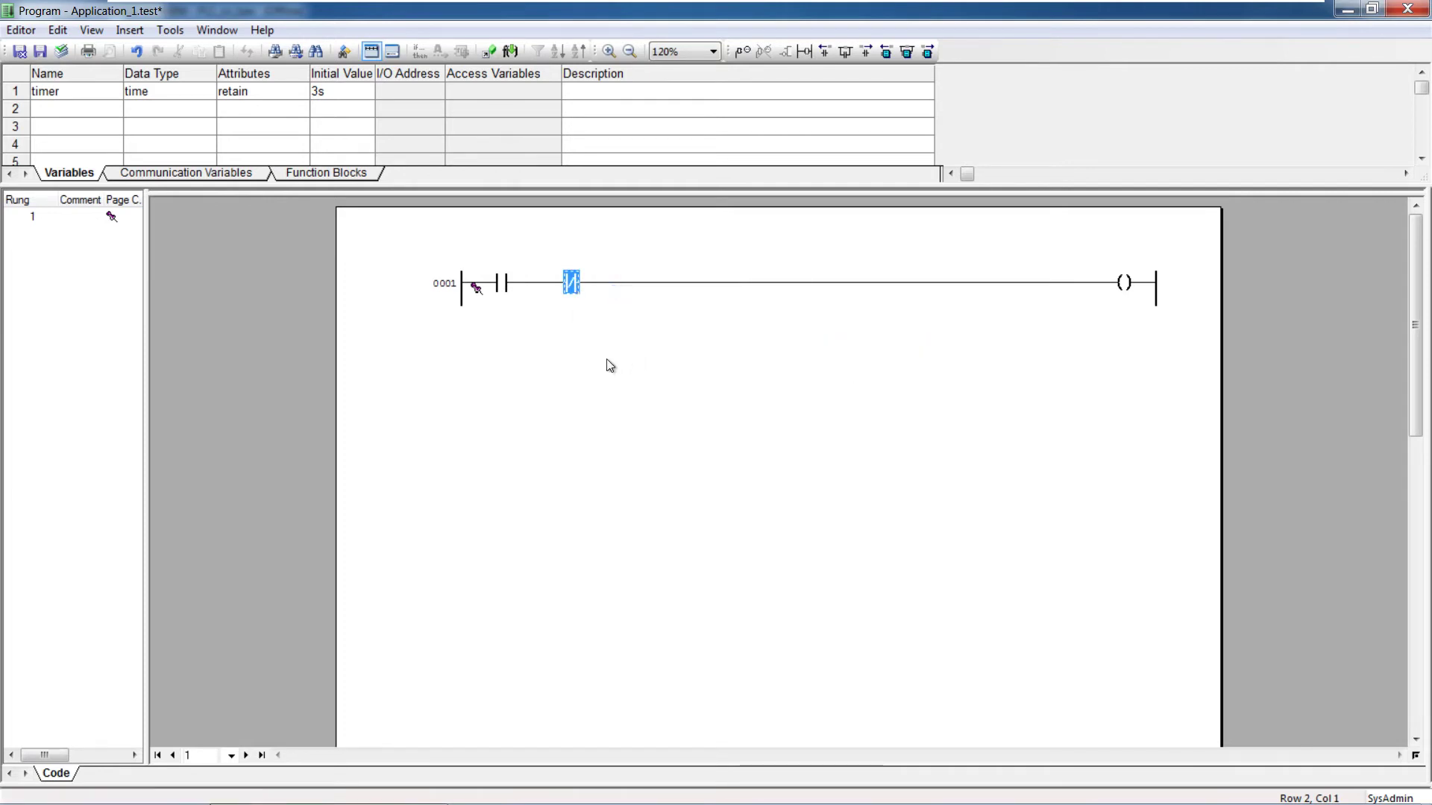
click(507, 282)
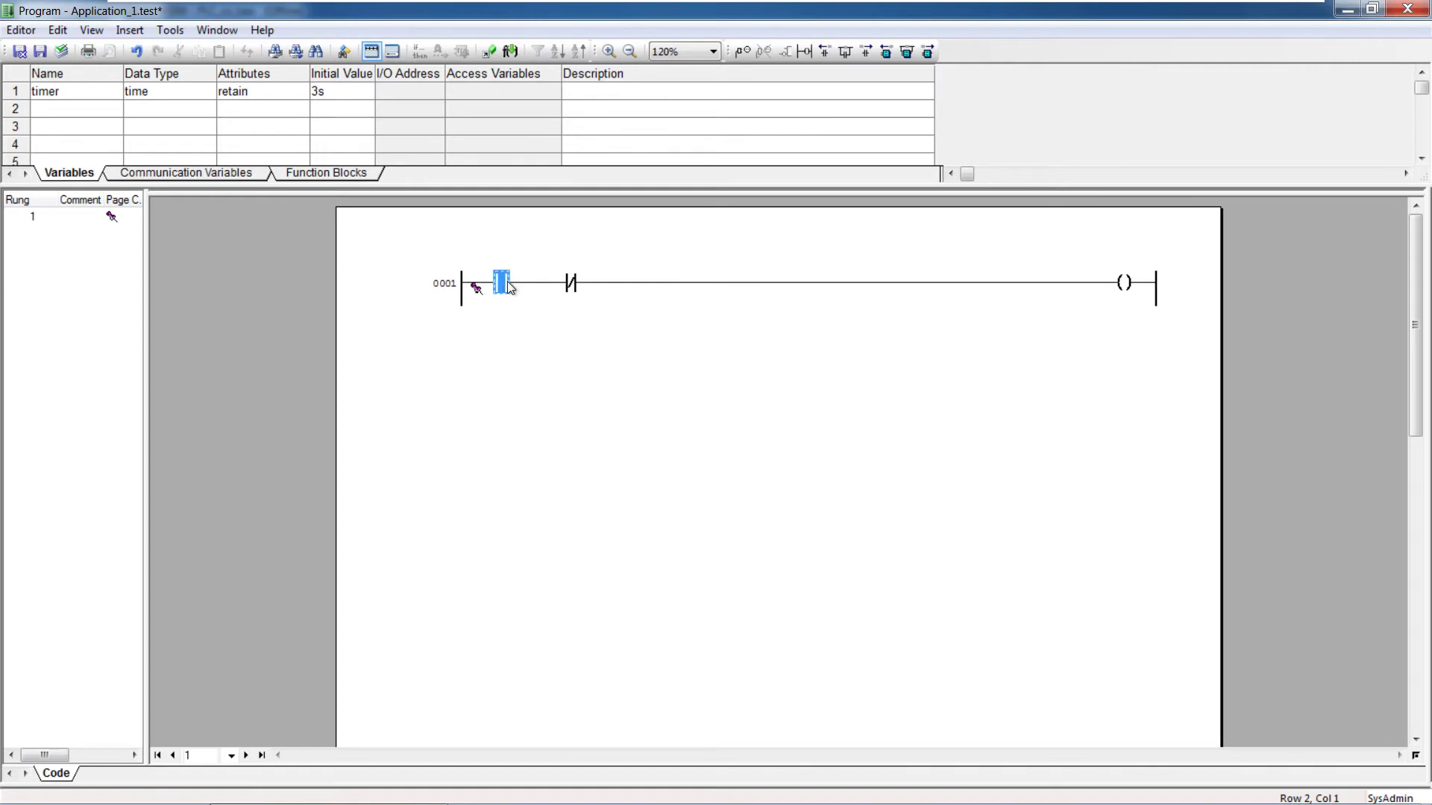
click(866, 50)
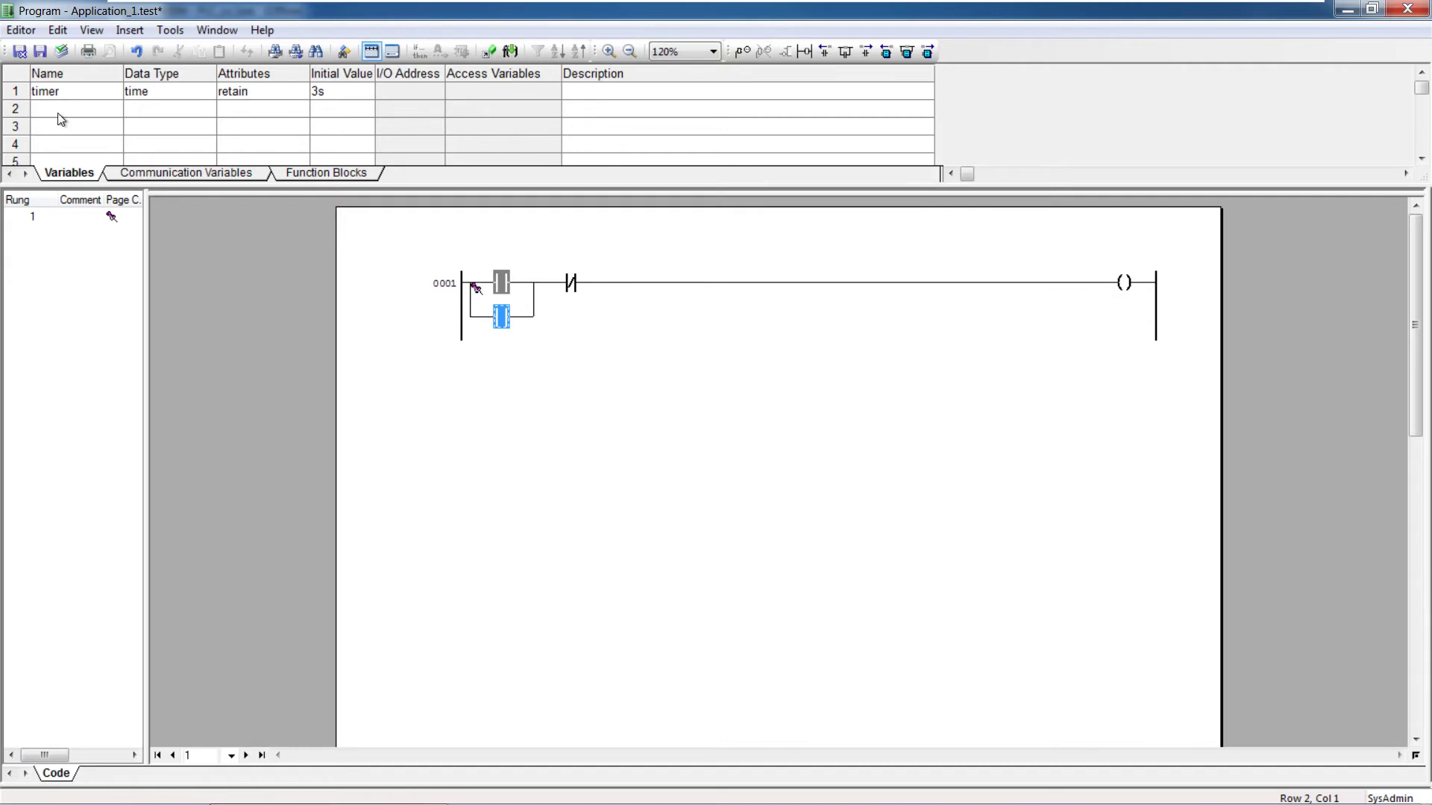
Declare a local variable named bien_tam with data type bool in the second variable row.
click(76, 112)
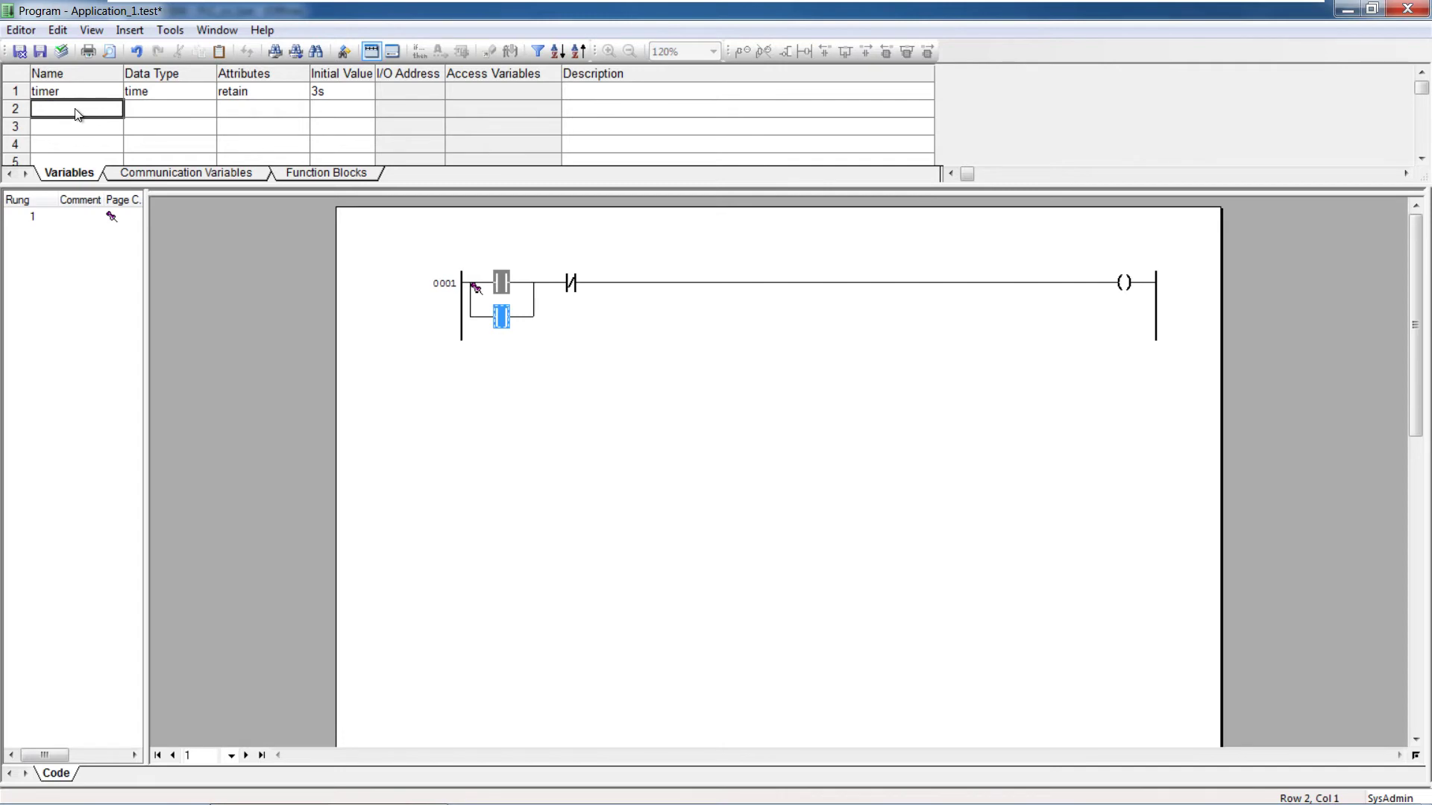
text(bien_tam)
click(192, 111)
text(bool)
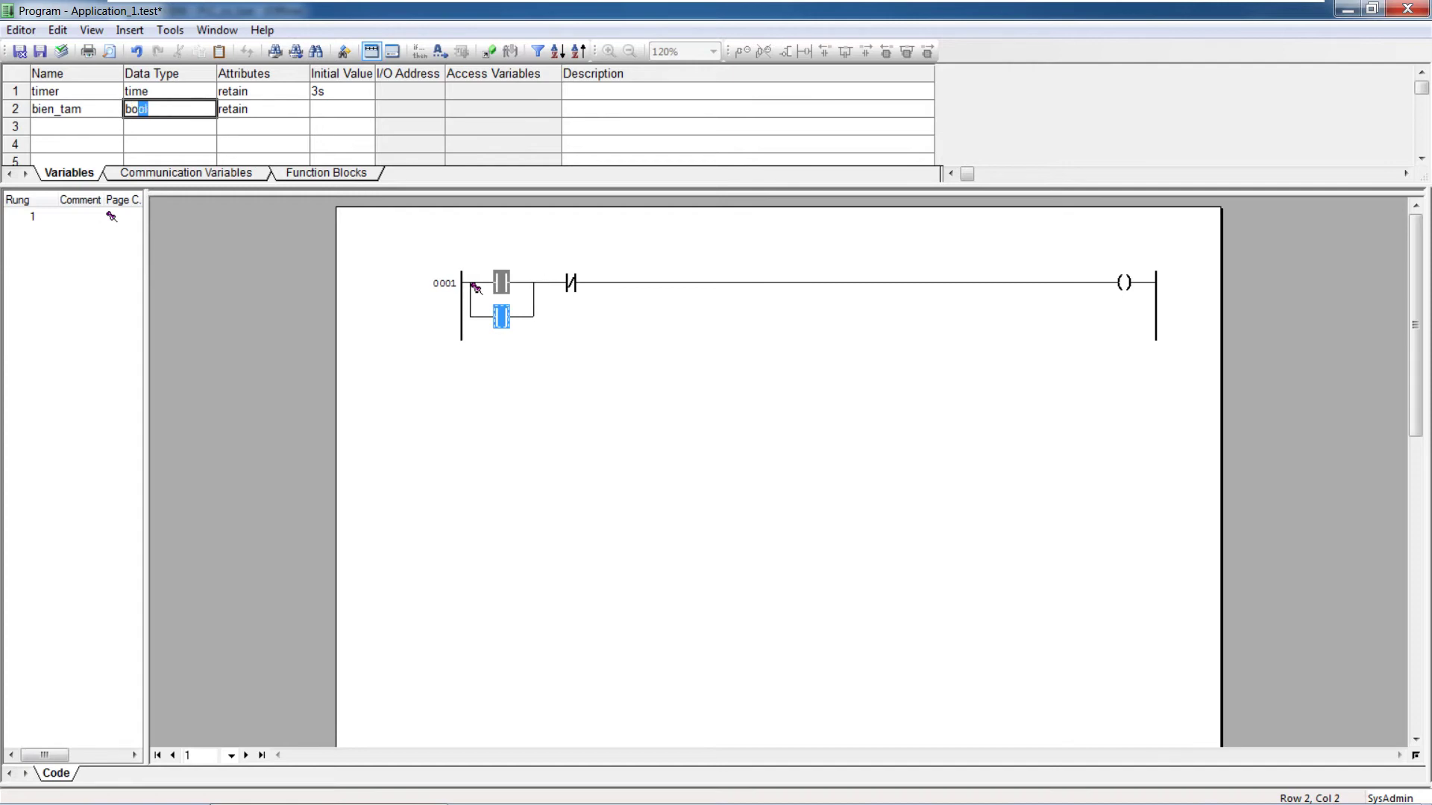
key(Return)
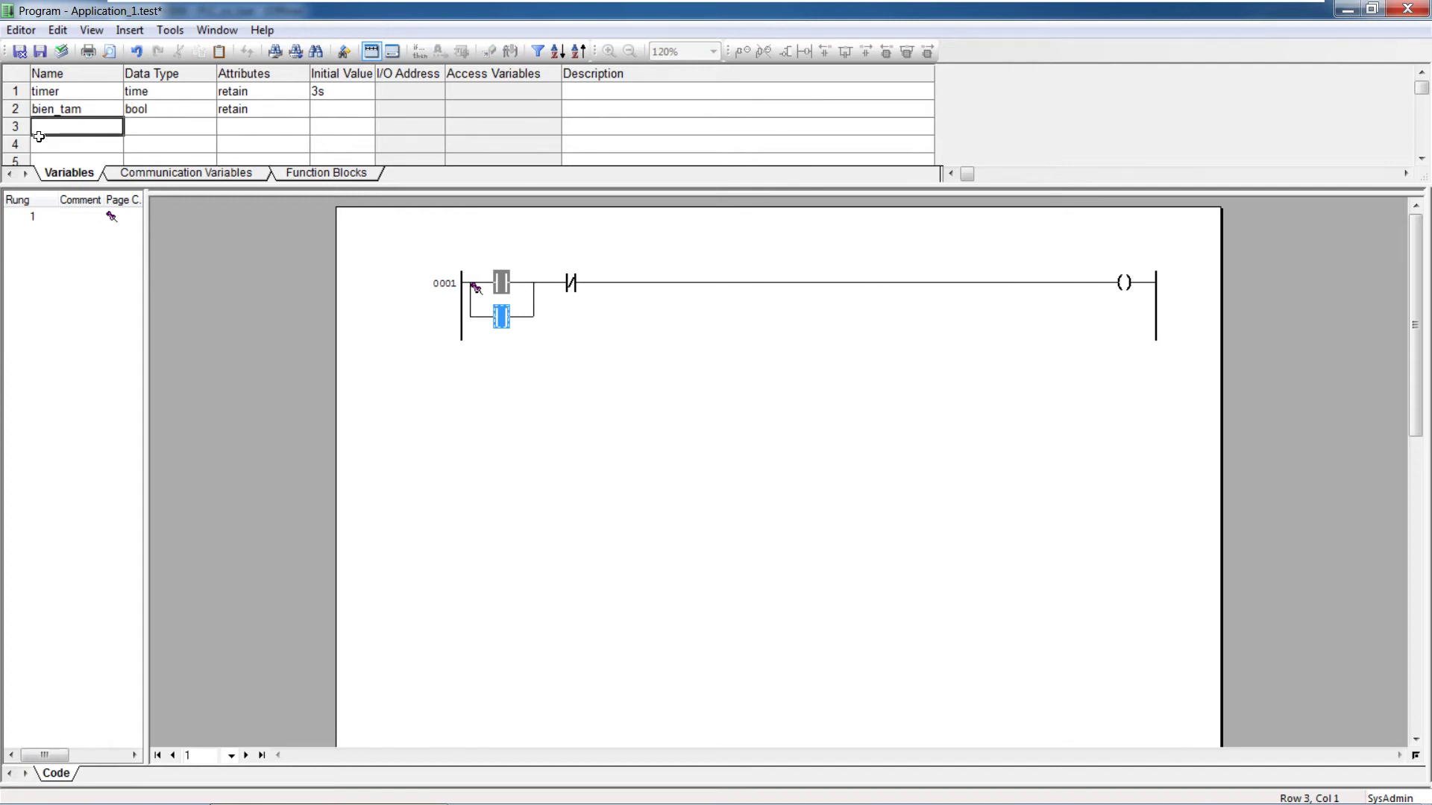
Copy the variable name bien_tam and connect the output coil of rung 0001 to it.
click(75, 112)
key(F2)
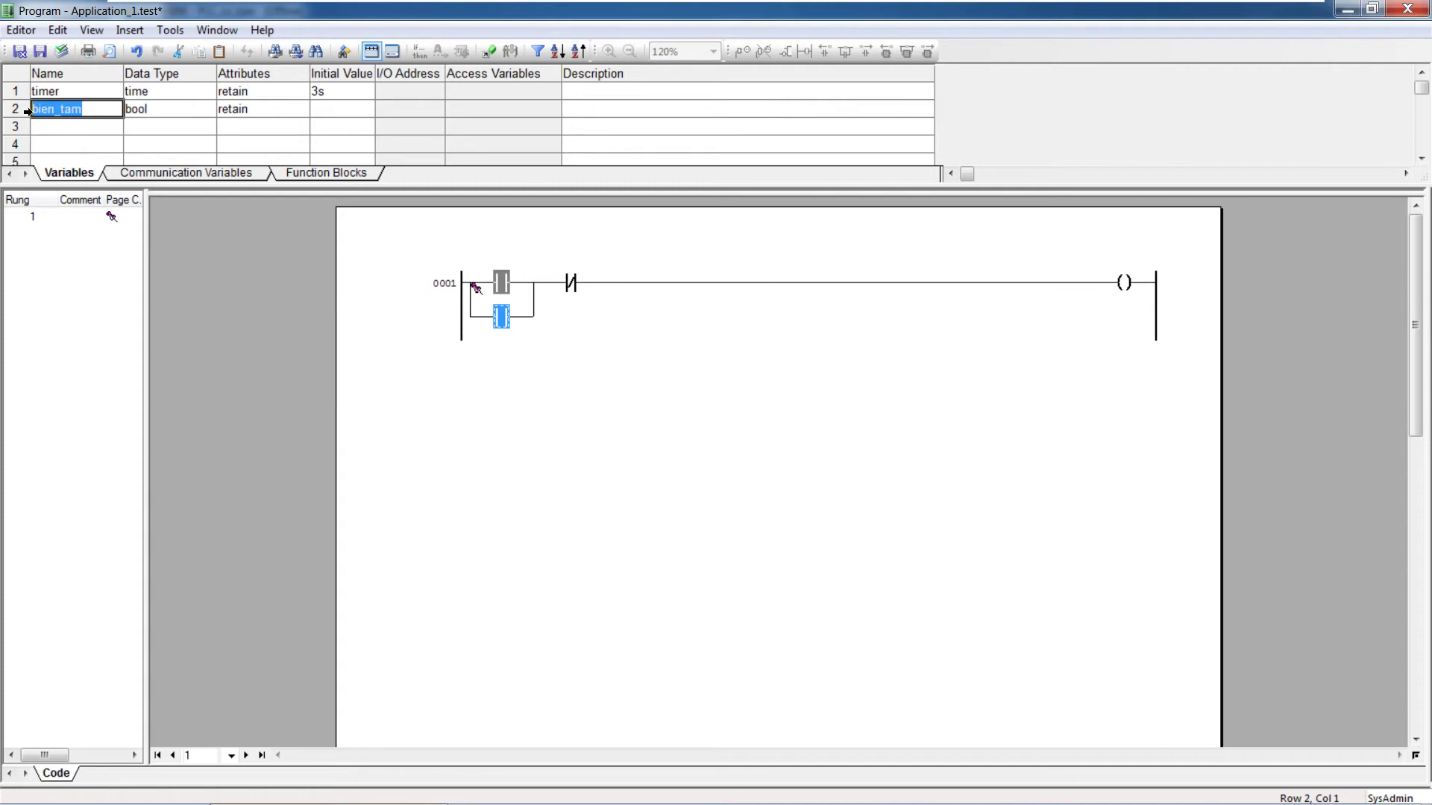
right_click(69, 114)
click(137, 167)
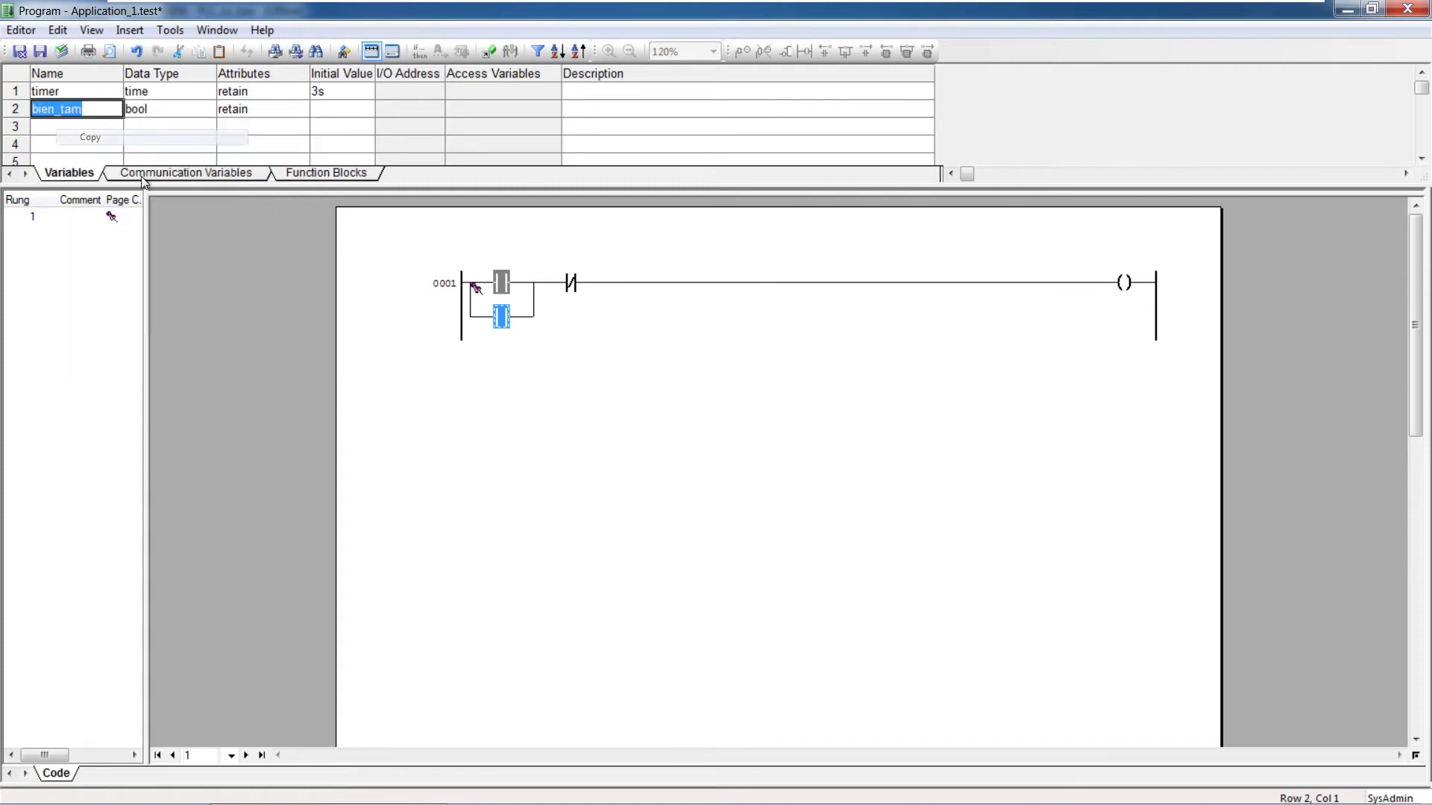
double_click(1123, 283)
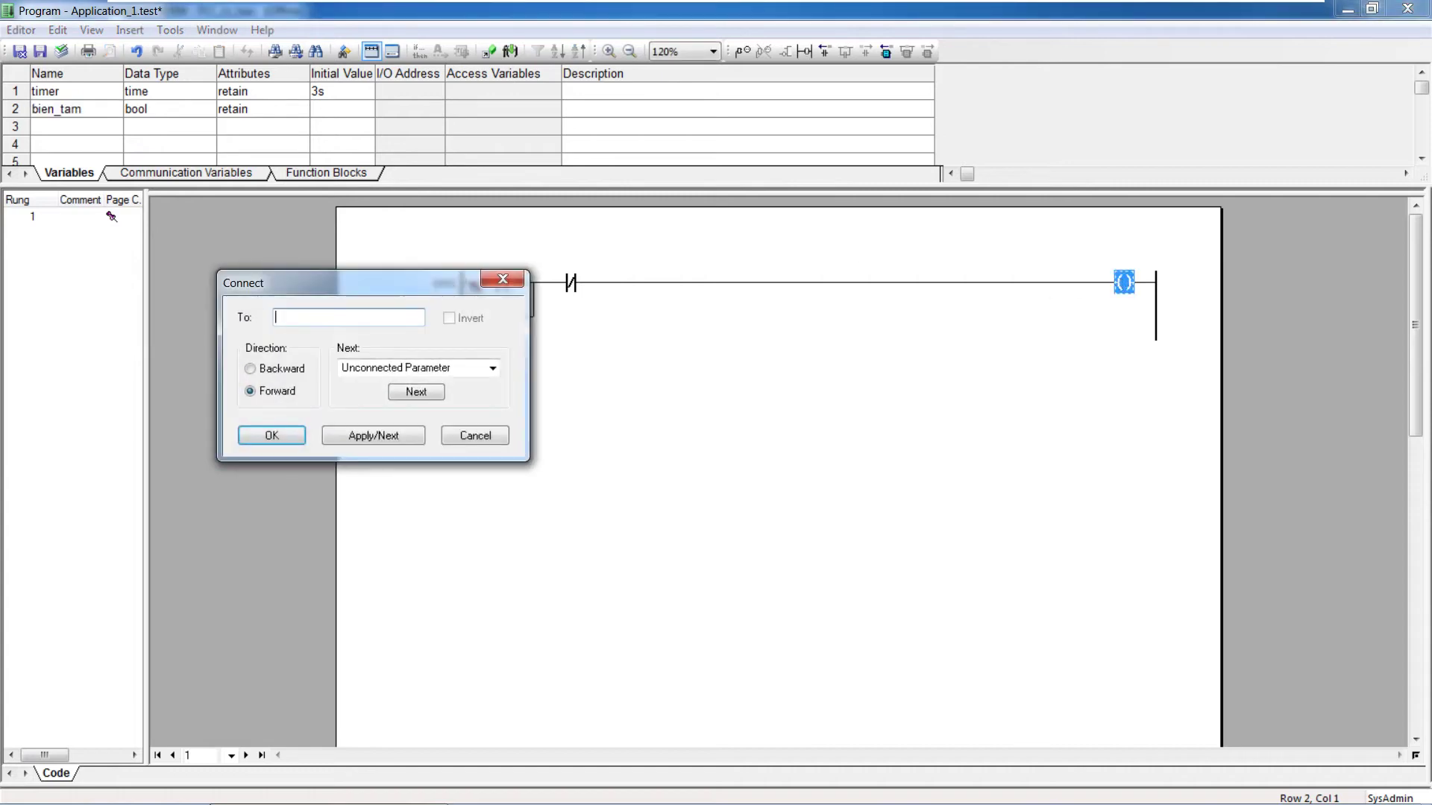
right_click(383, 321)
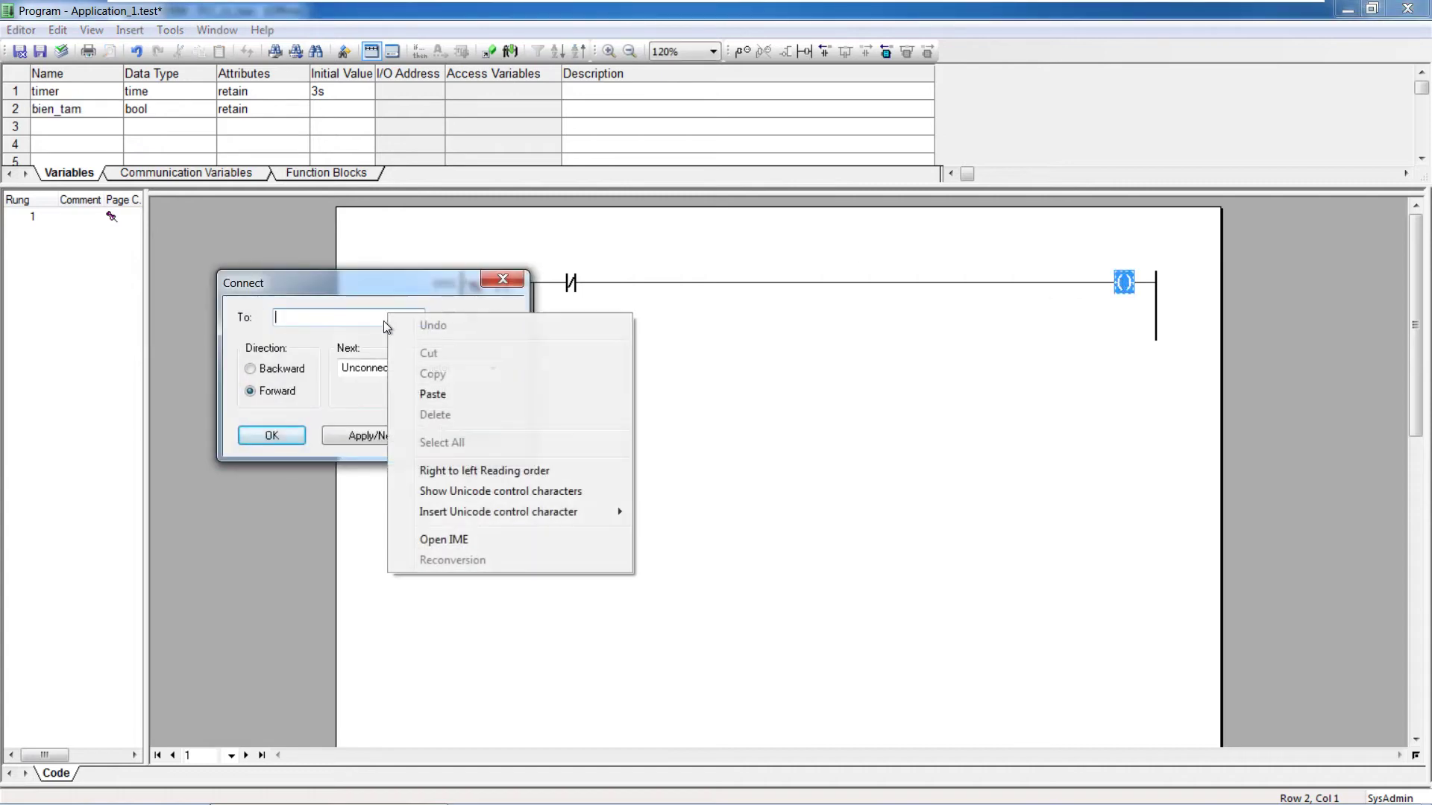
click(445, 395)
click(273, 437)
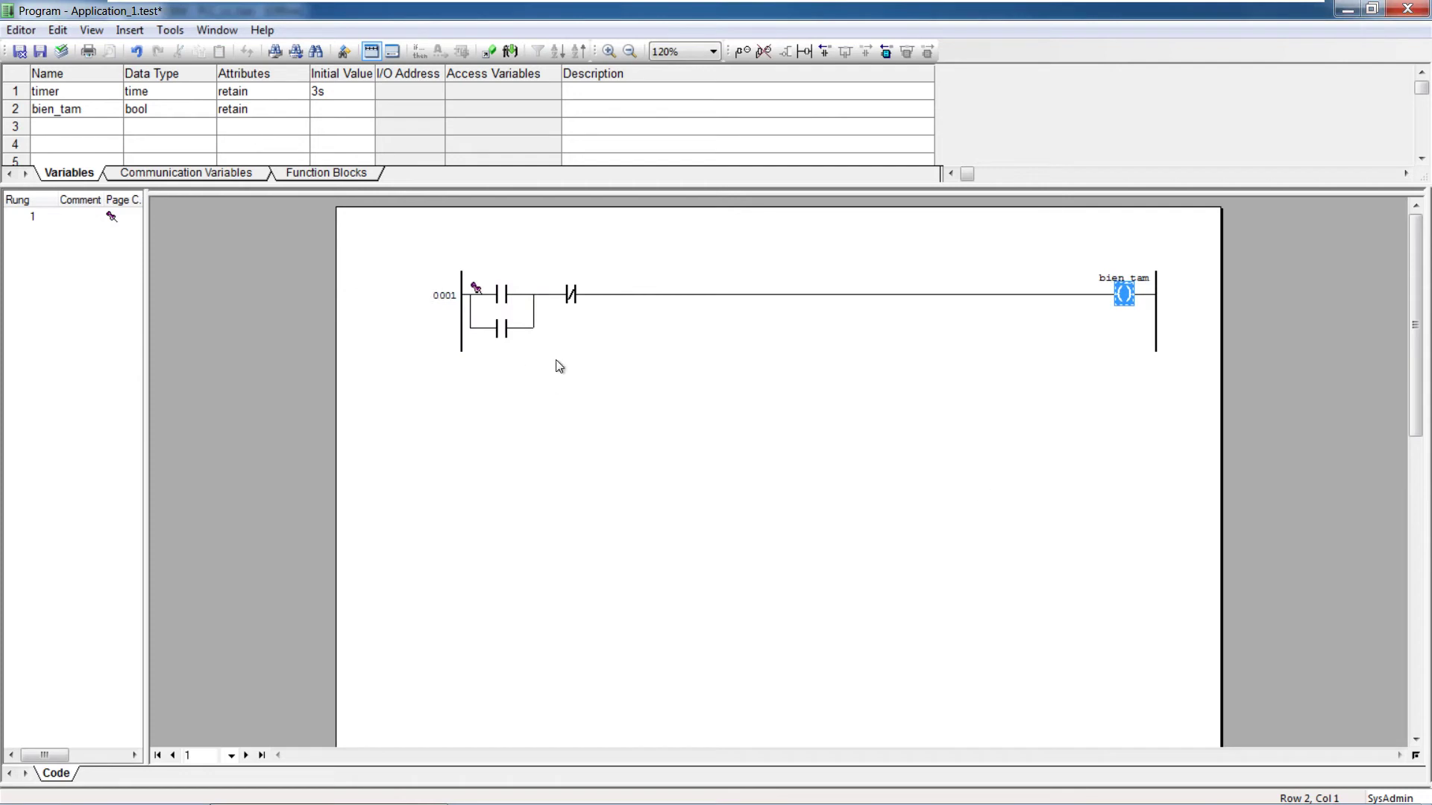
Connect the parallel contact beneath the first contact to bien_tam as the rung's latching contact.
click(501, 332)
double_click(501, 332)
right_click(602, 383)
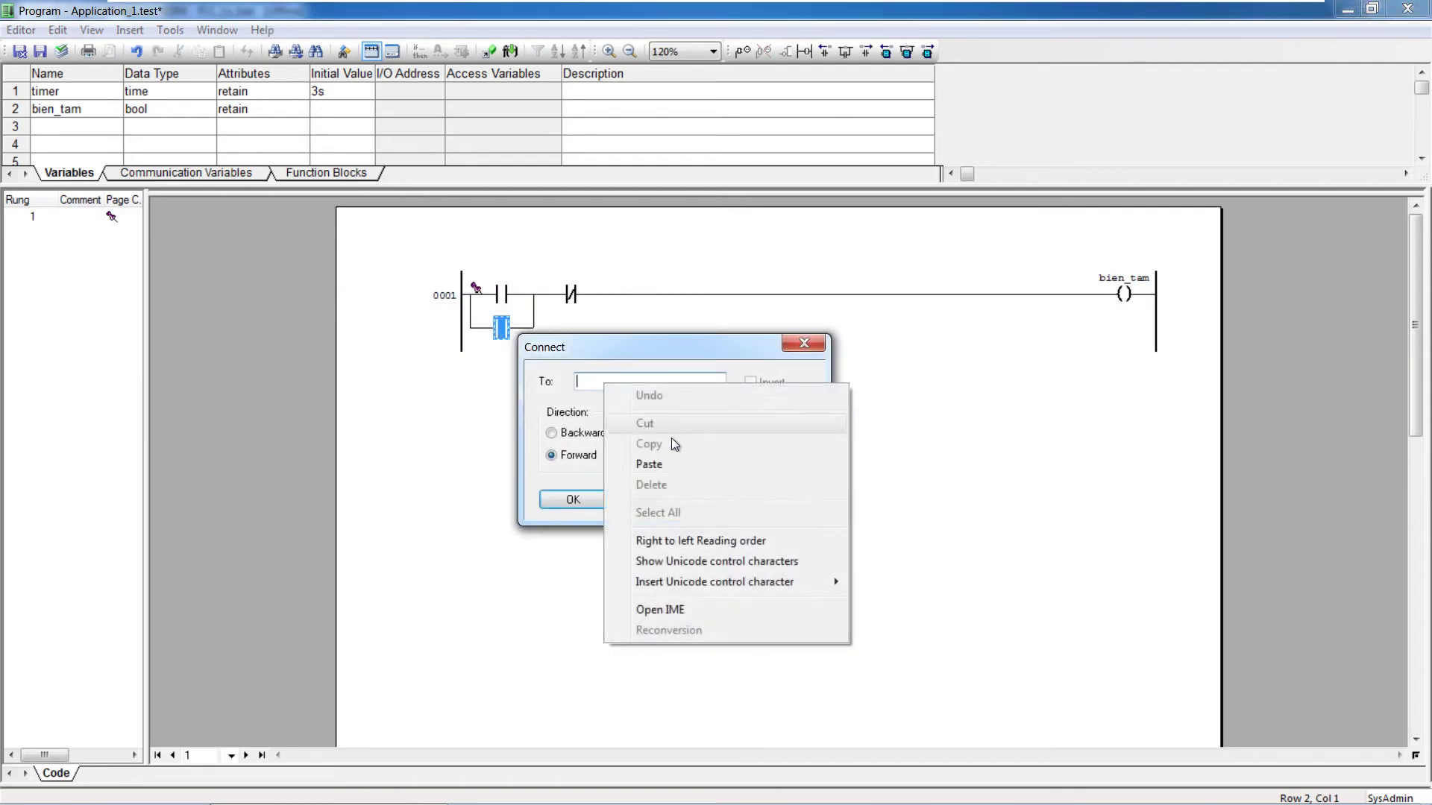
click(671, 470)
click(567, 500)
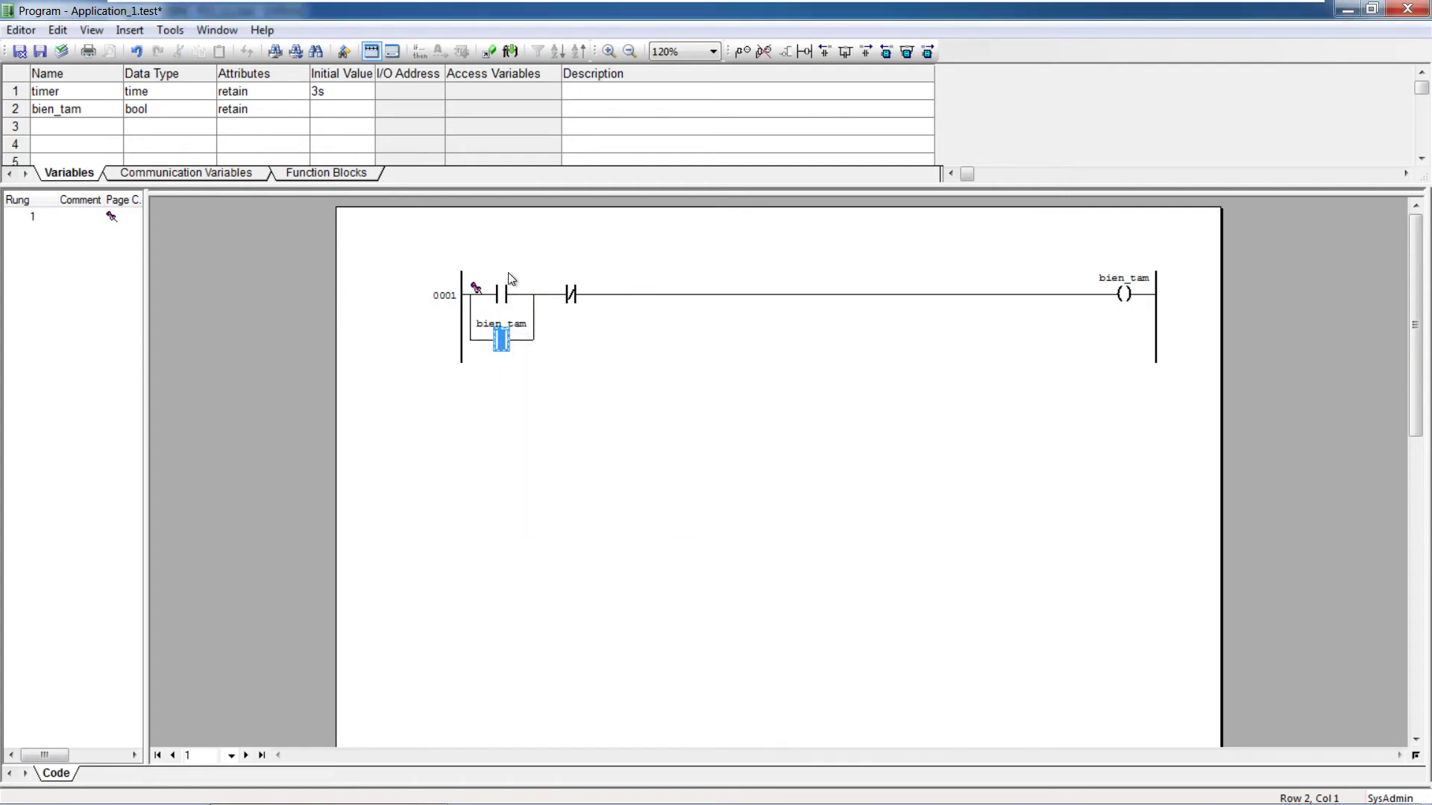
click(504, 296)
right_click(505, 298)
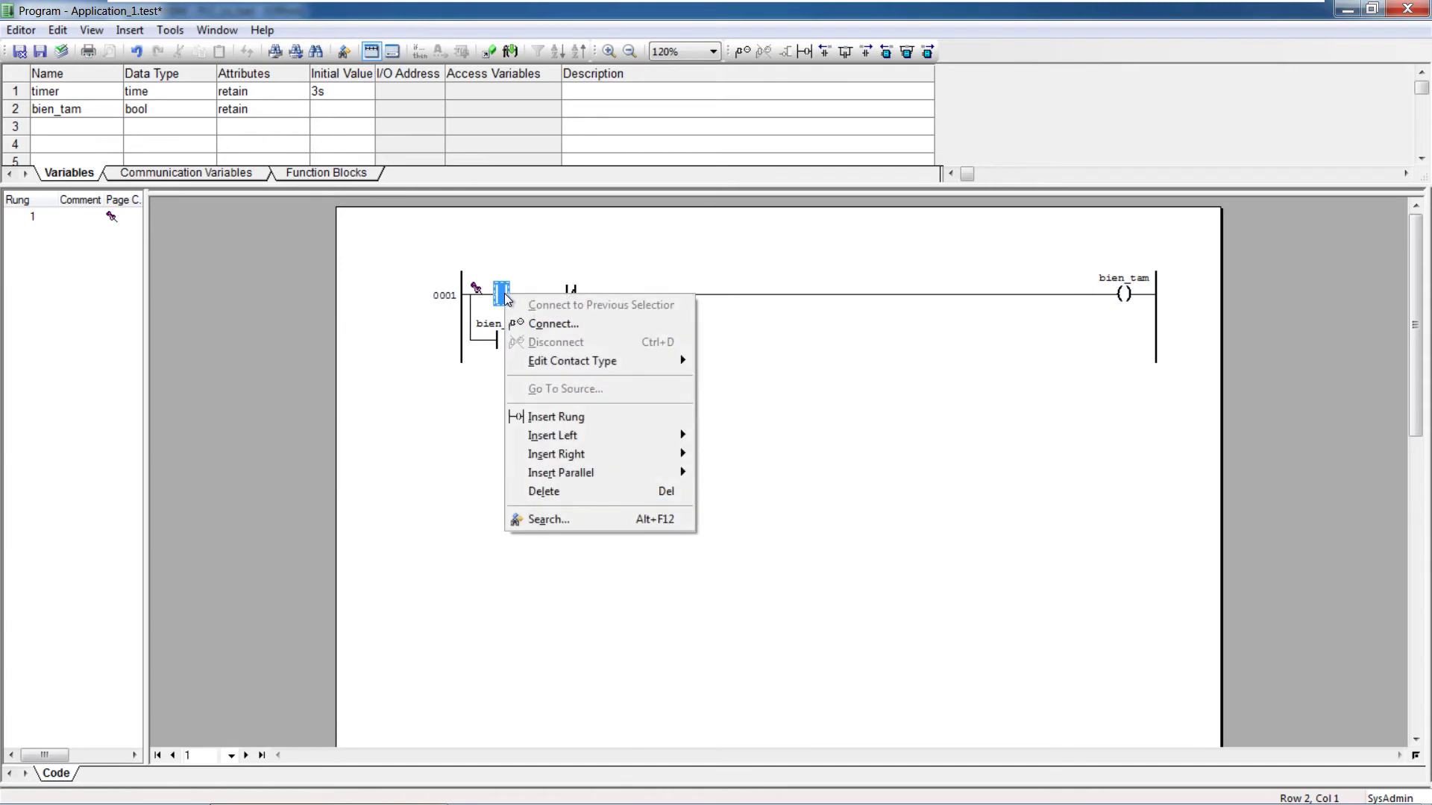
click(409, 601)
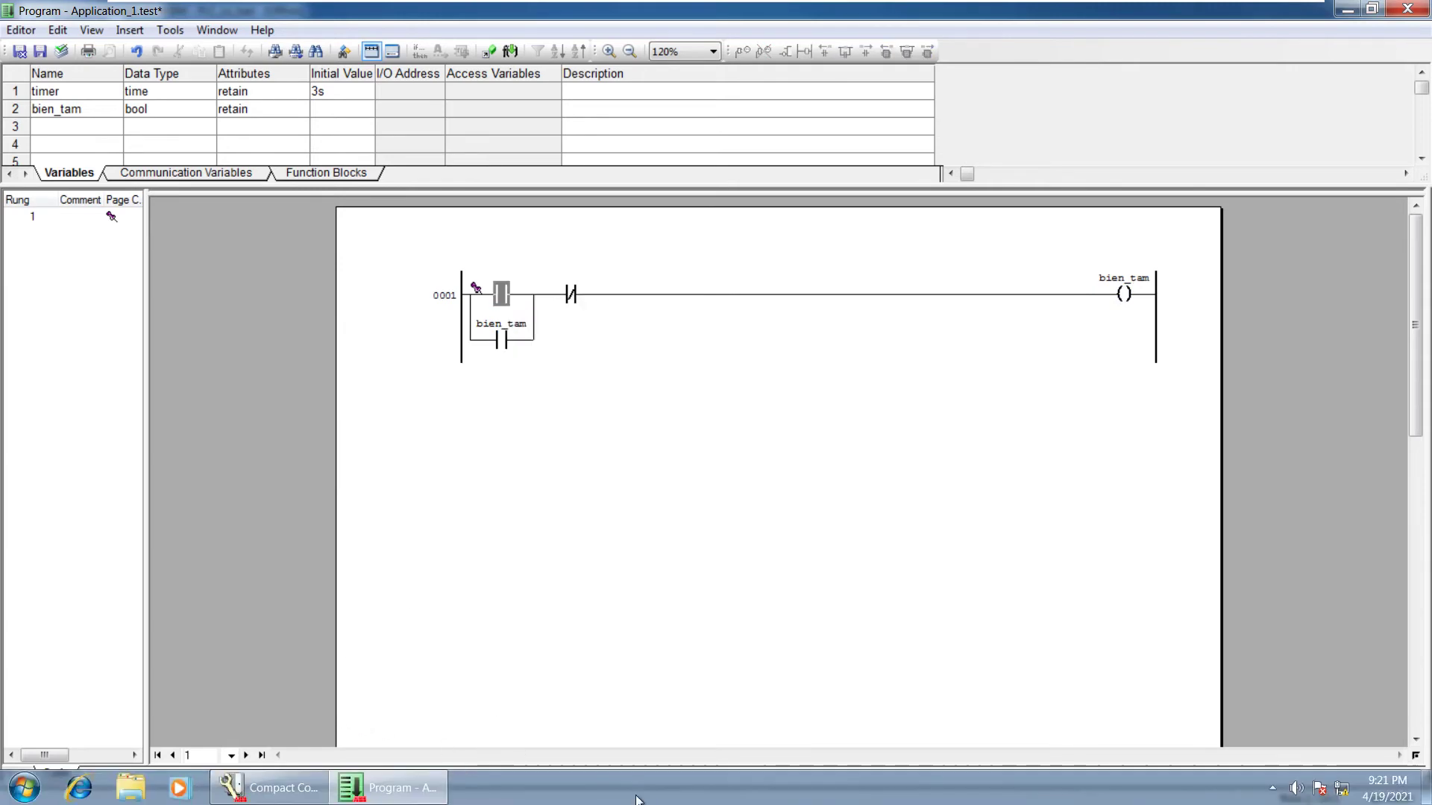
Open Application_1's global variables from the project tree and copy the variable name nut_nhan_on.
click(254, 789)
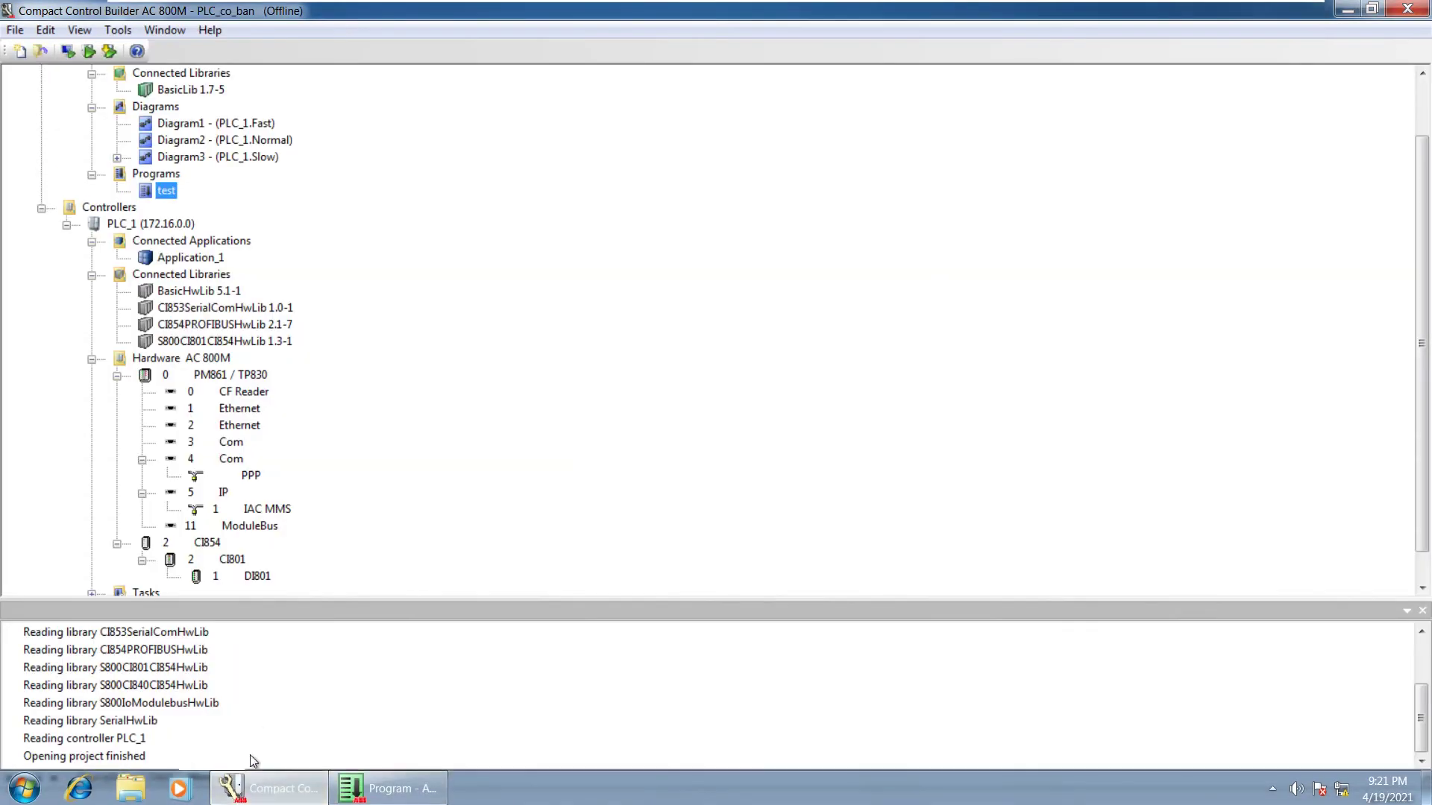
scroll(216, 224, up, 2)
click(164, 124)
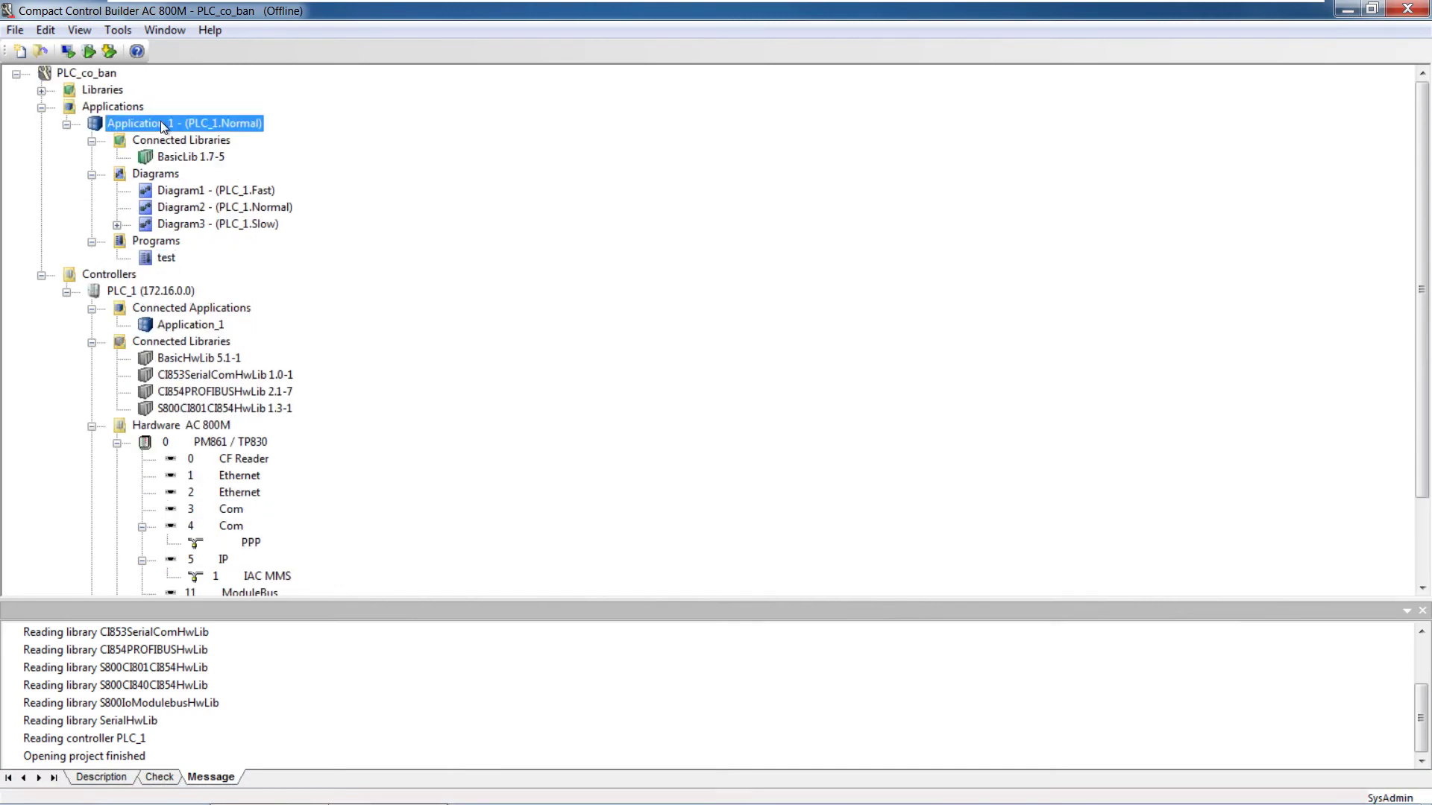
double_click(164, 125)
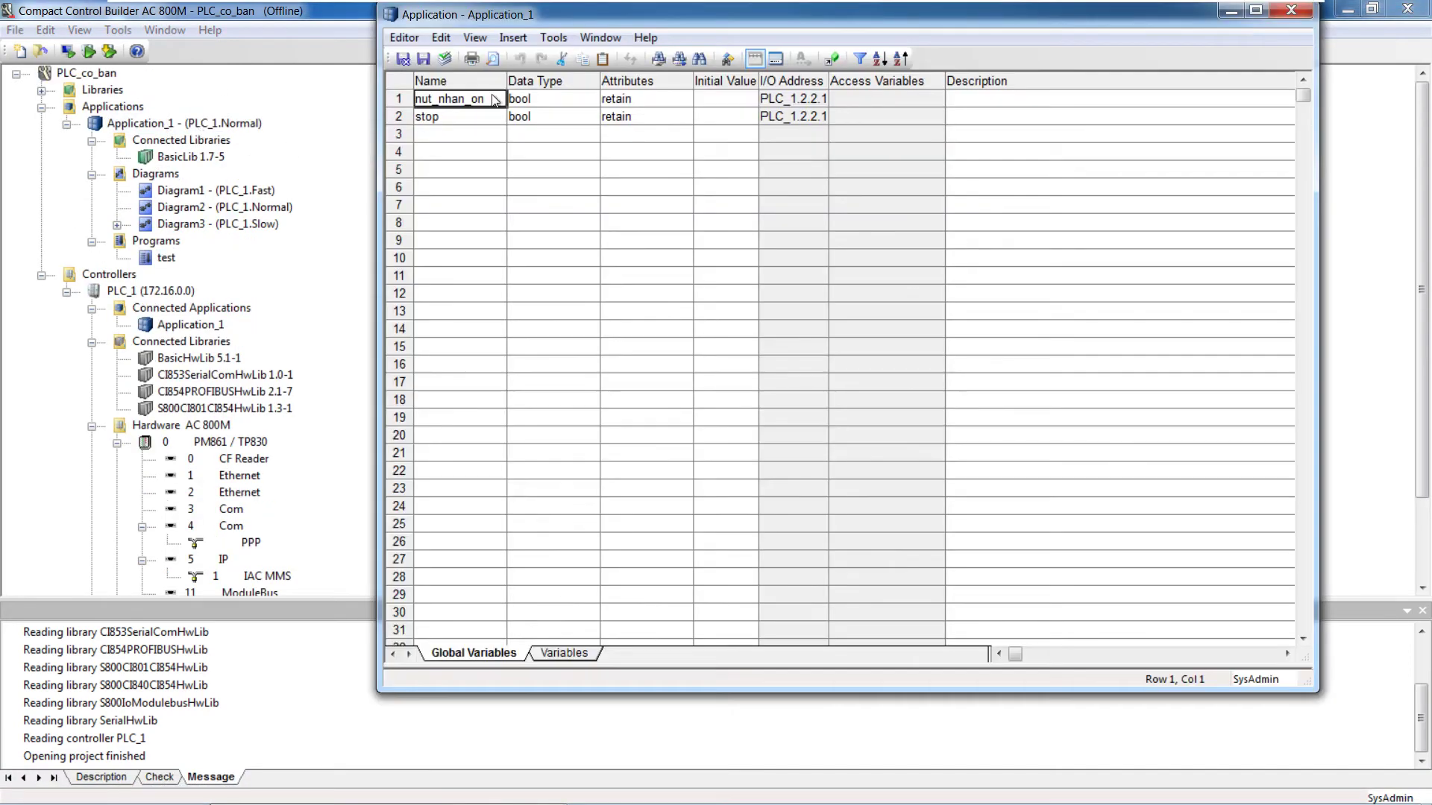
double_click(493, 100)
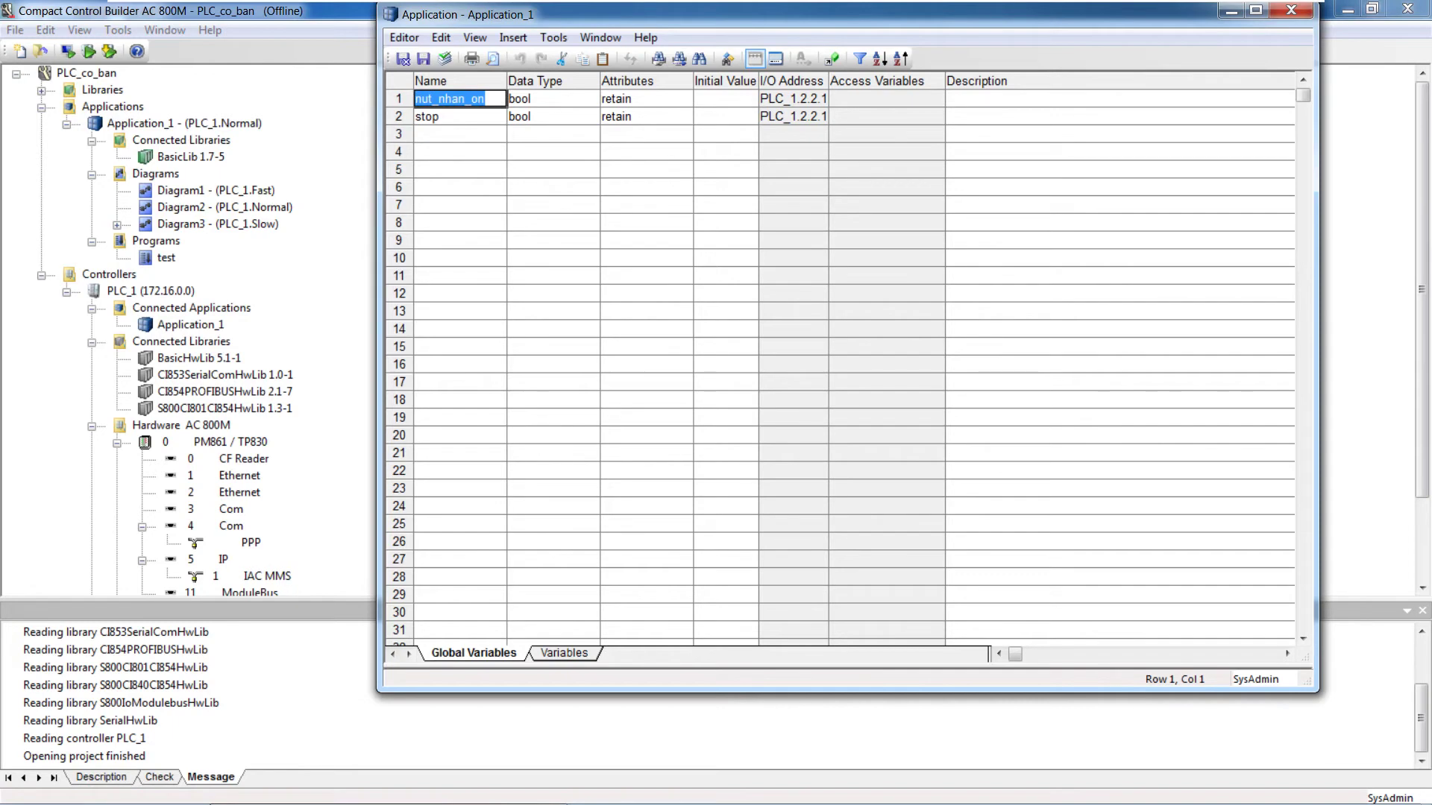
right_click(436, 99)
click(489, 151)
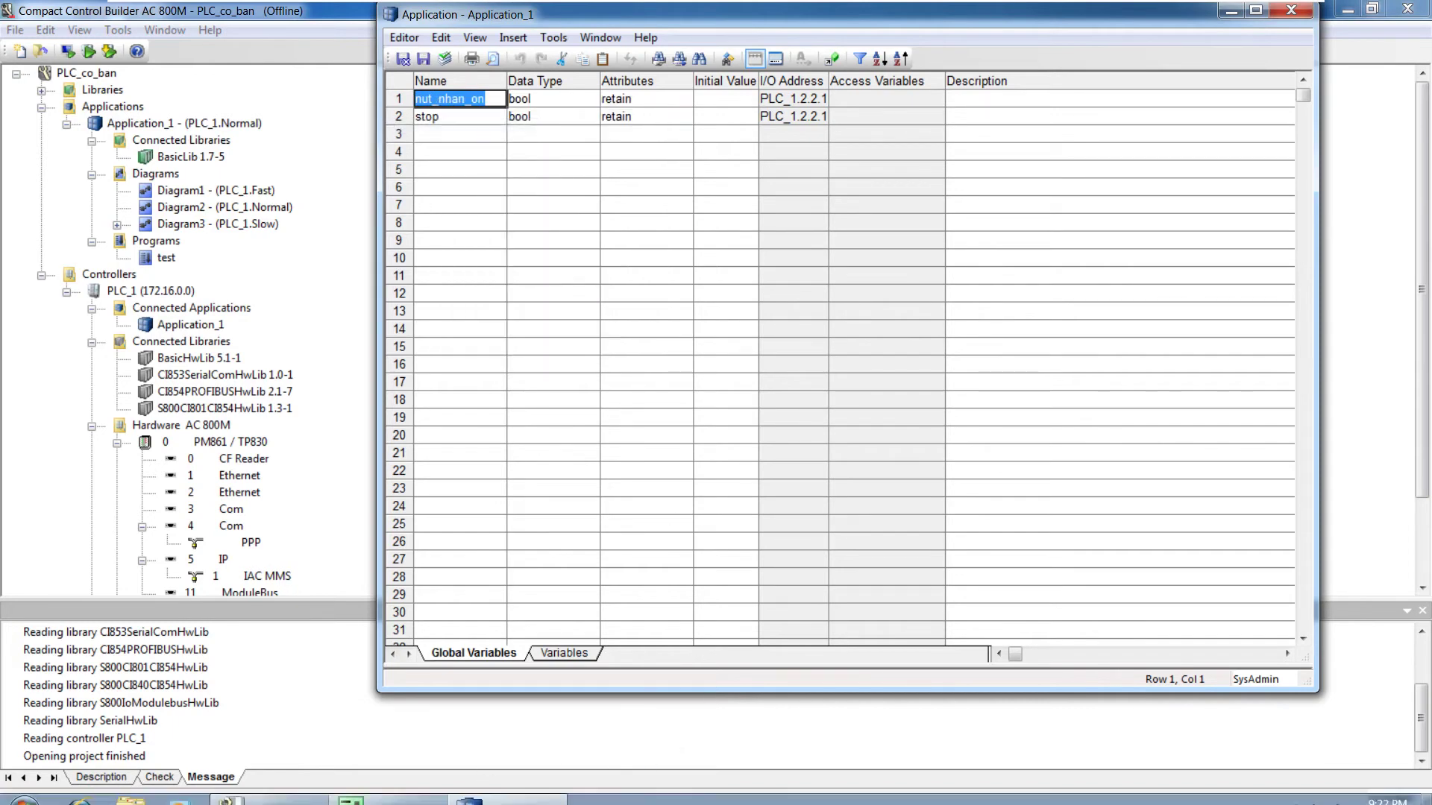
click(511, 792)
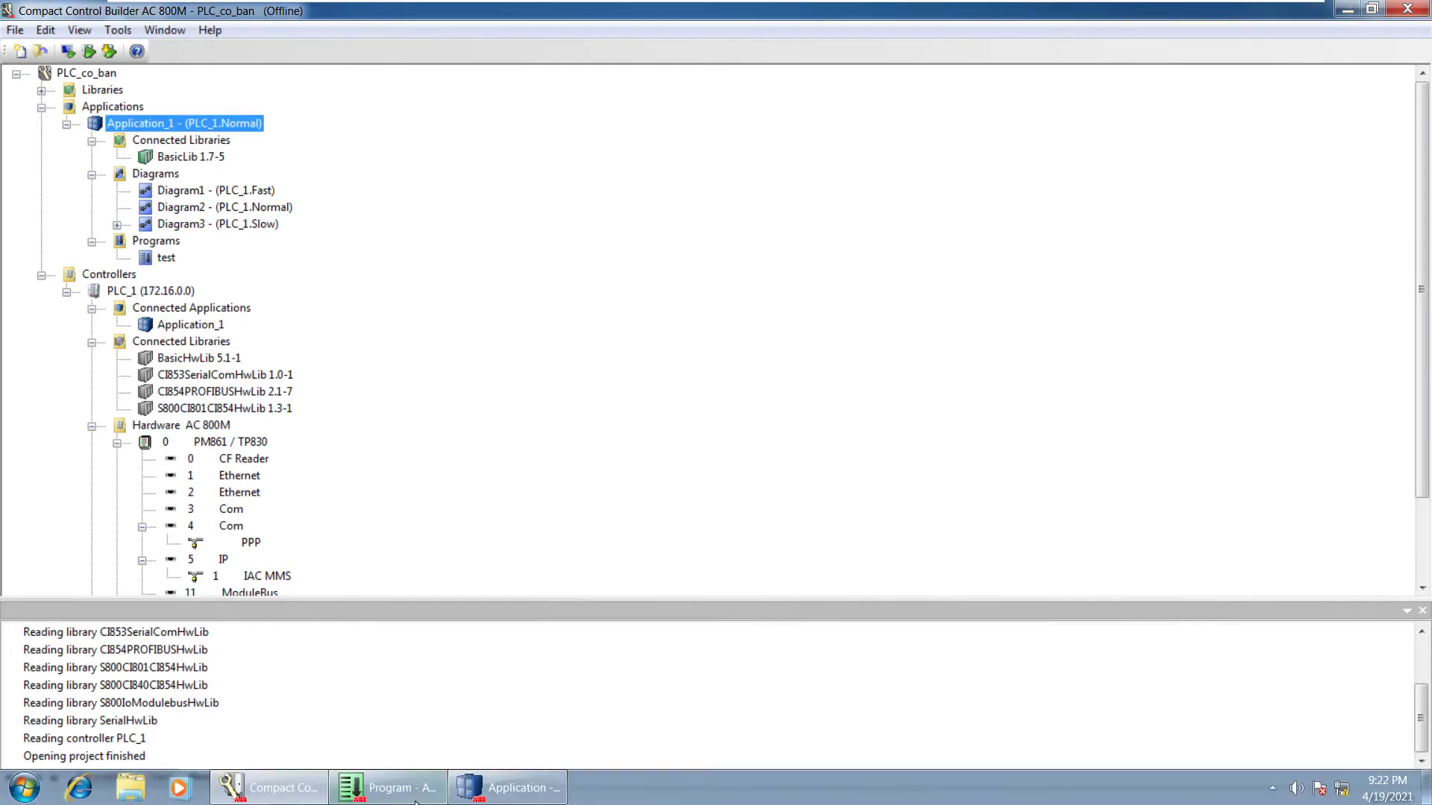
Return to the test program and connect the first contact of rung 0001 to nut_nhan_on.
click(388, 788)
click(501, 296)
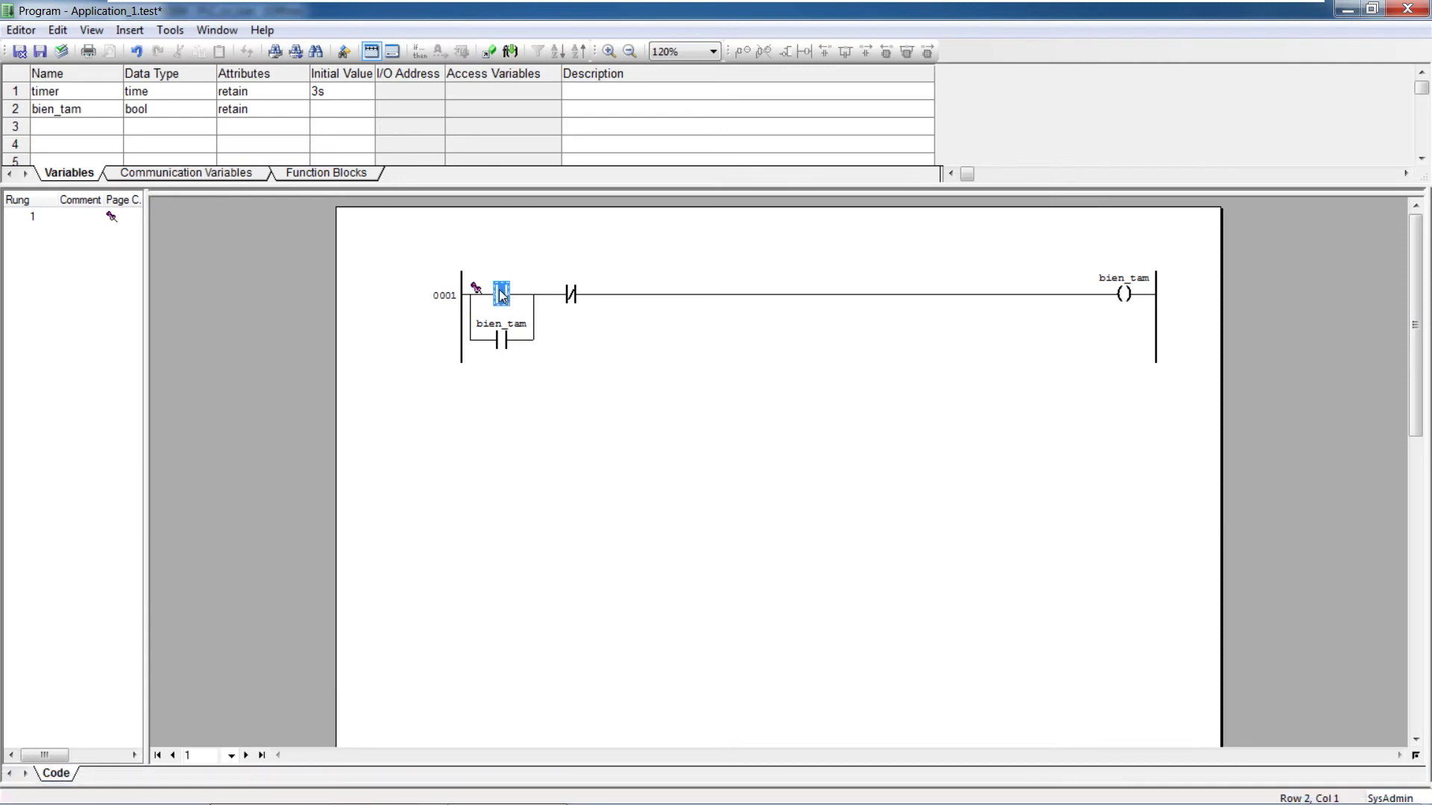
right_click(501, 296)
click(549, 322)
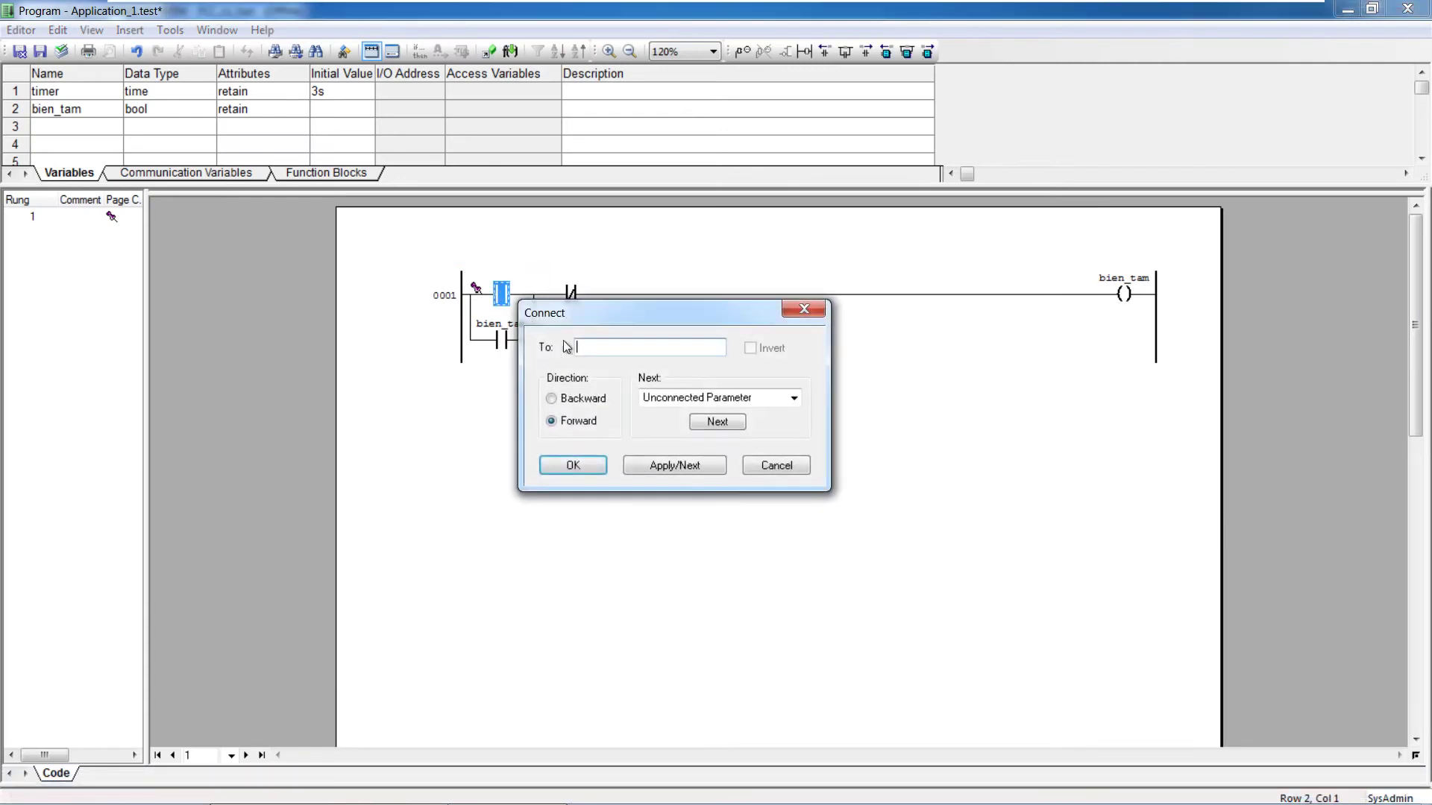
right_click(597, 350)
click(640, 428)
click(573, 467)
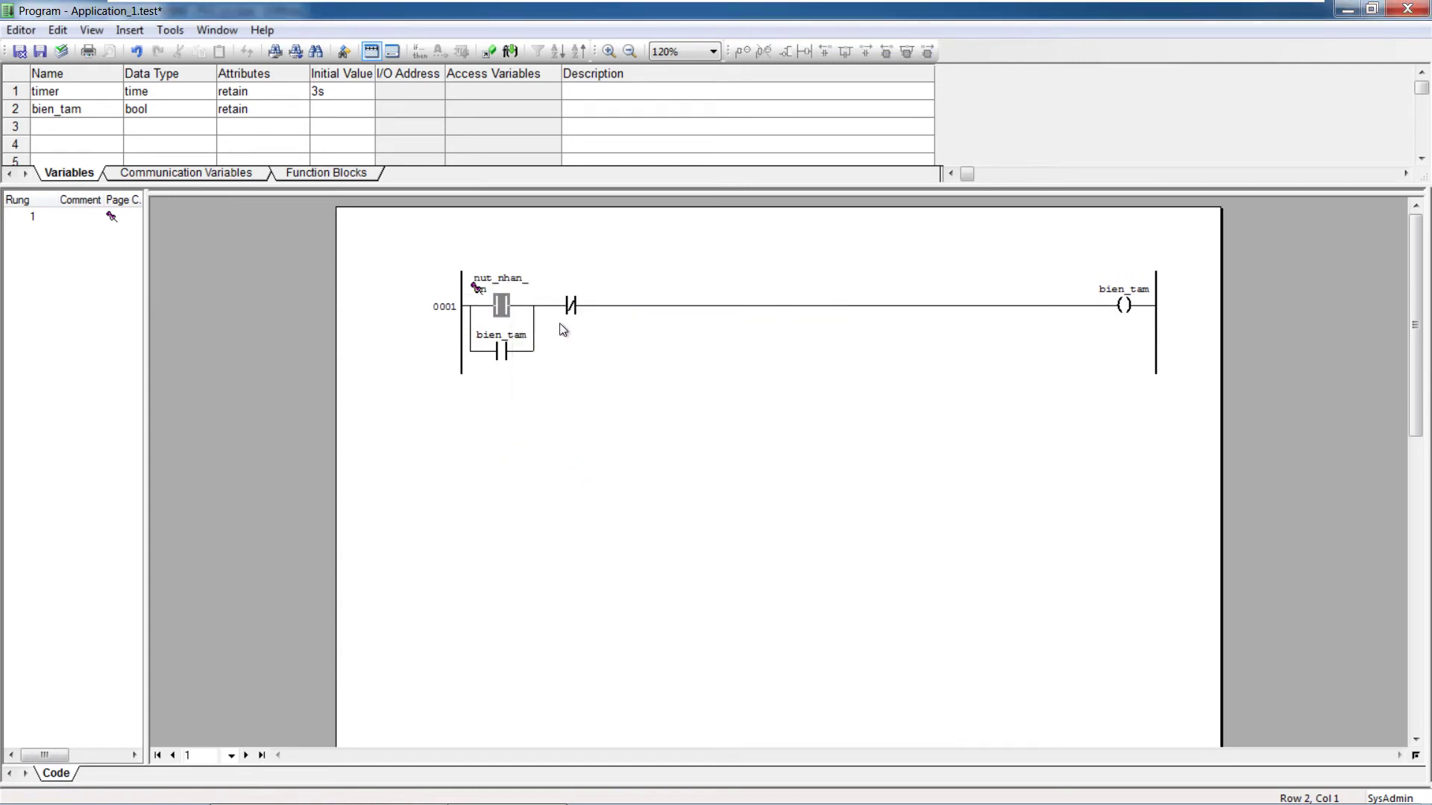
Start connecting the normally closed contact to a variable, and return to the Control Builder project window.
click(572, 306)
right_click(572, 306)
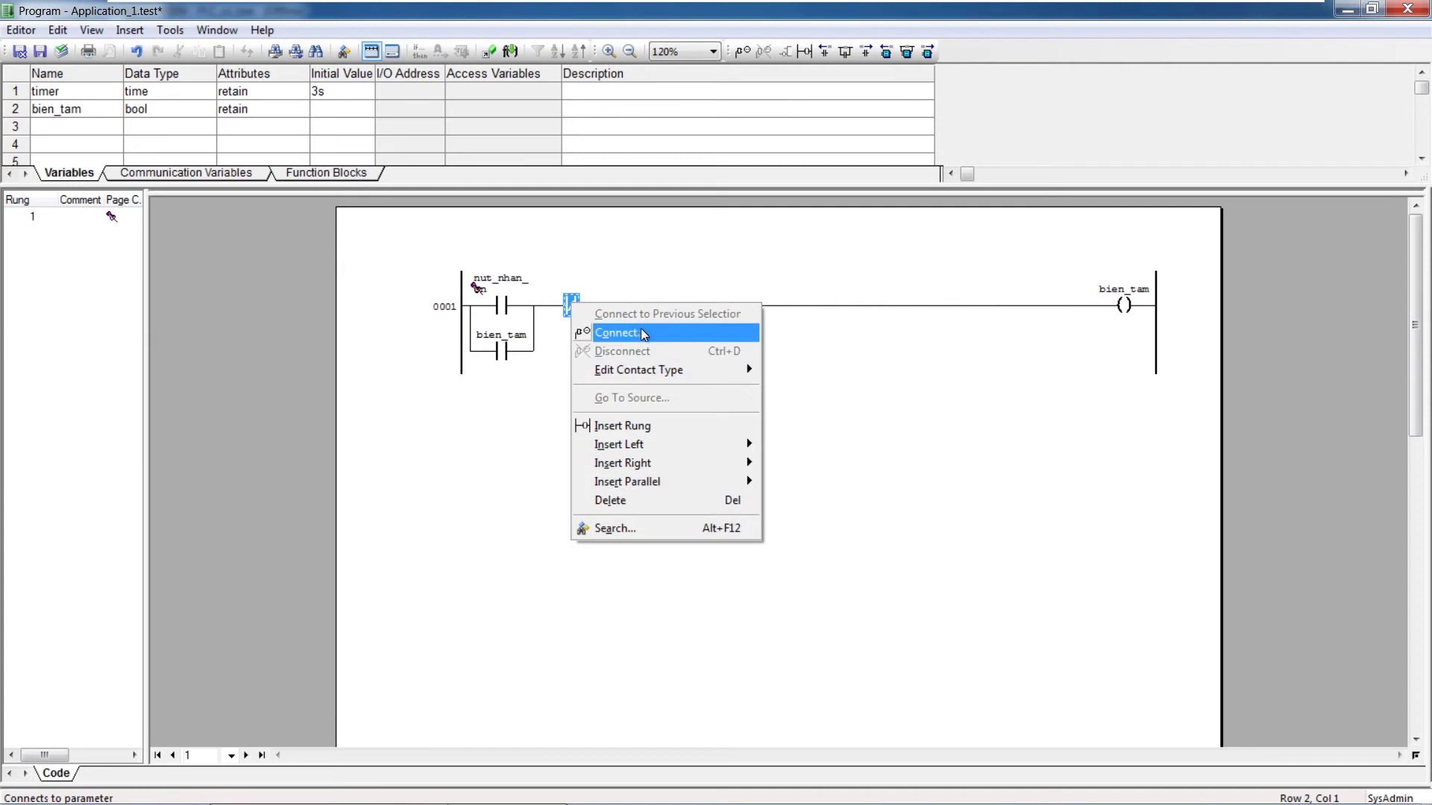
click(710, 334)
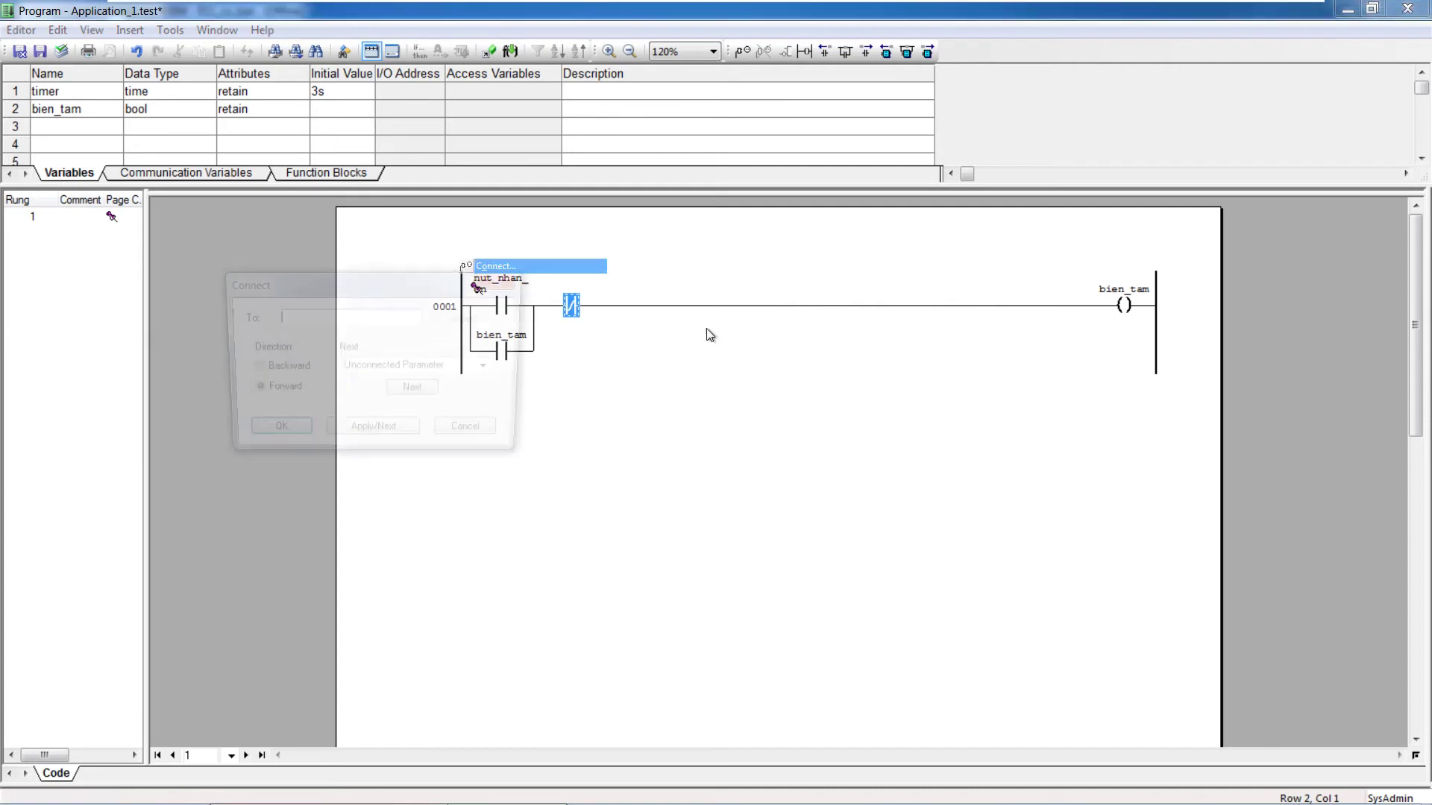
mouse_move(452, 778)
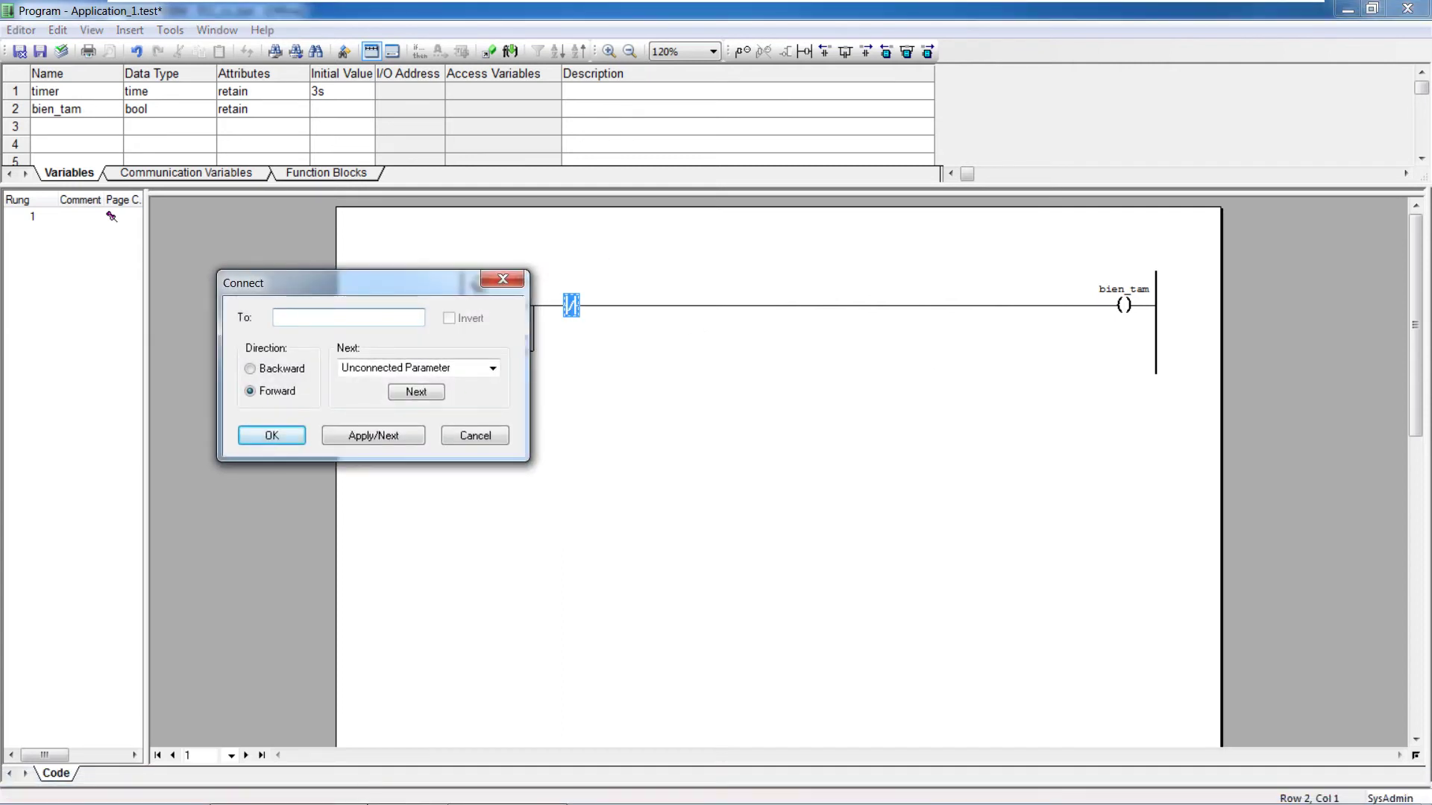
click(269, 787)
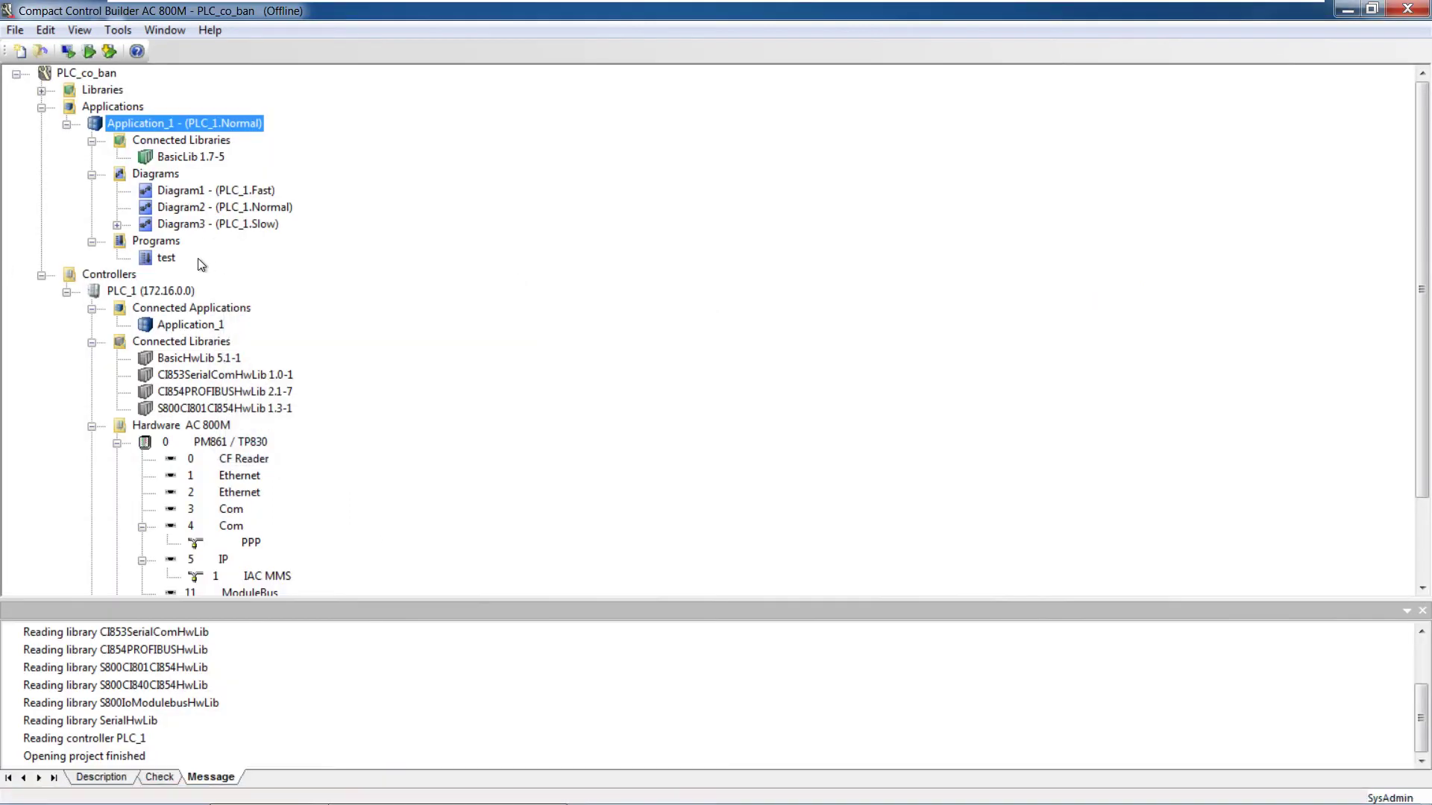